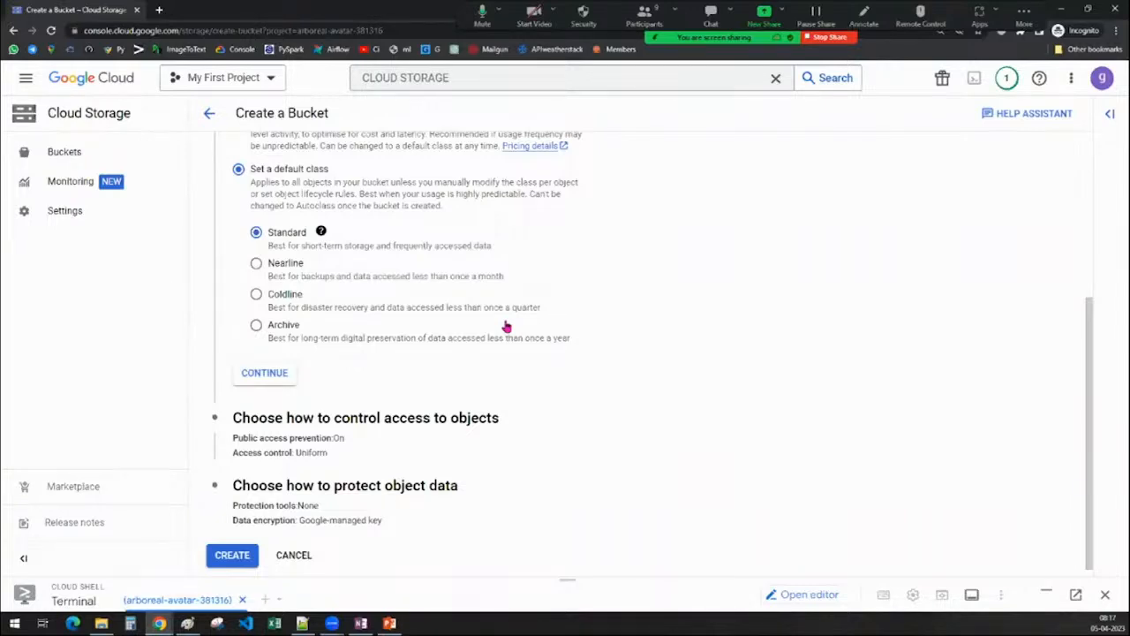
# Examine the storage class choices for the bucket, comparing Autoclass with the Standard, Nearline, Coldline and Archive default classes
pyautogui.click(288, 300)
pyautogui.click(273, 238)
pyautogui.click(292, 266)
pyautogui.click(271, 234)
pyautogui.scroll(2, 683, 362)
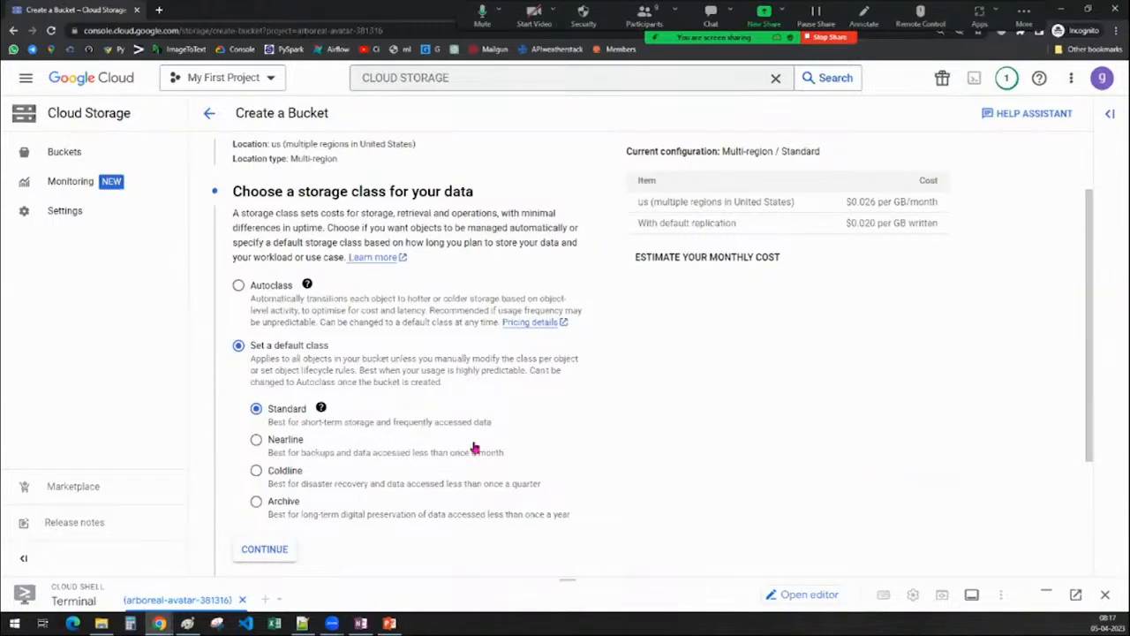
pyautogui.scroll(-2, 474, 448)
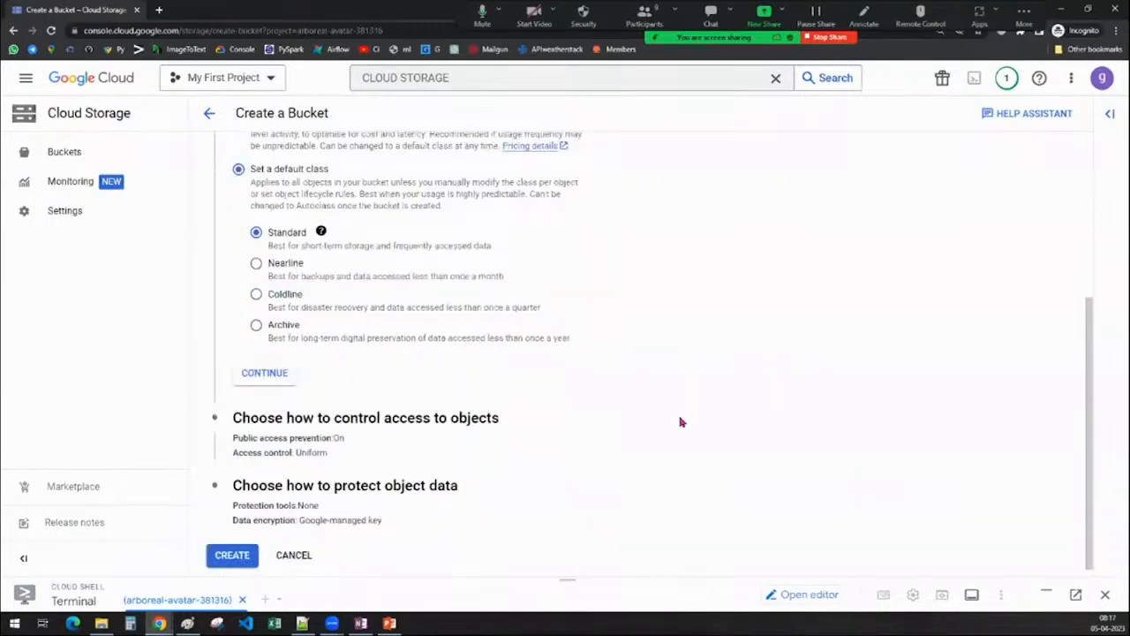
pyautogui.scroll(2, 680, 422)
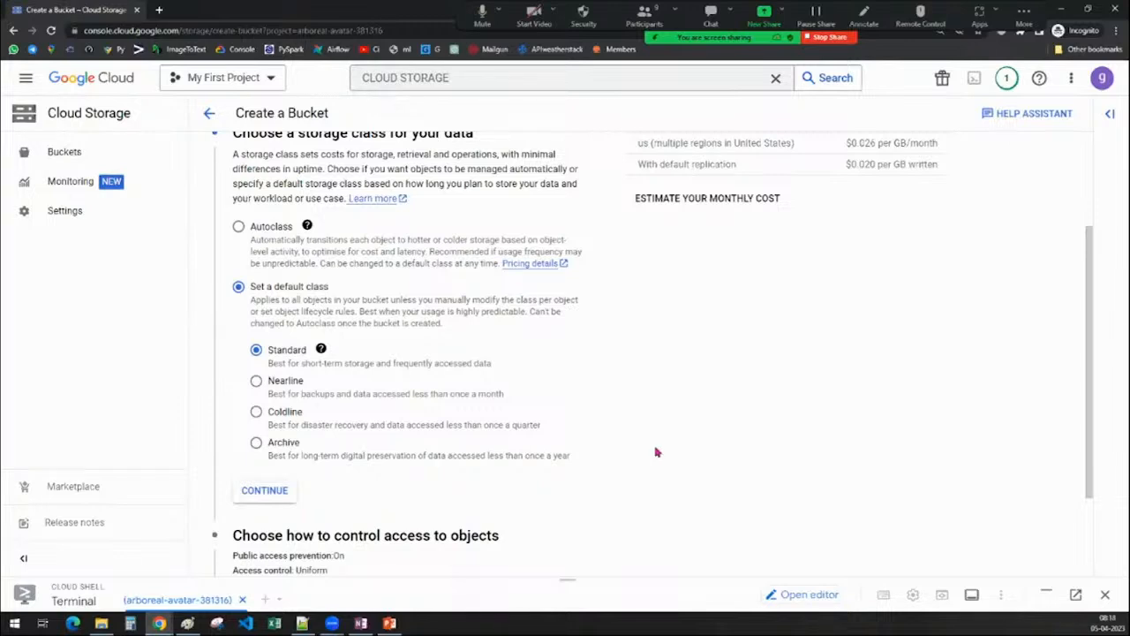
pyautogui.scroll(-1, 656, 452)
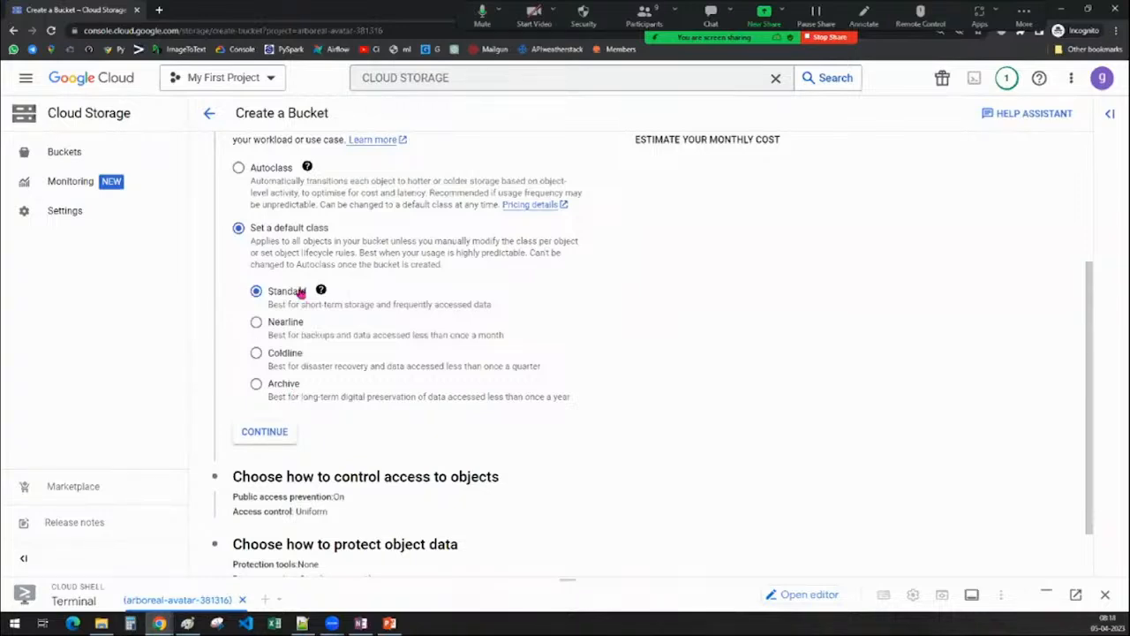
pyautogui.moveTo(319, 293)
pyautogui.scroll(1, 704, 398)
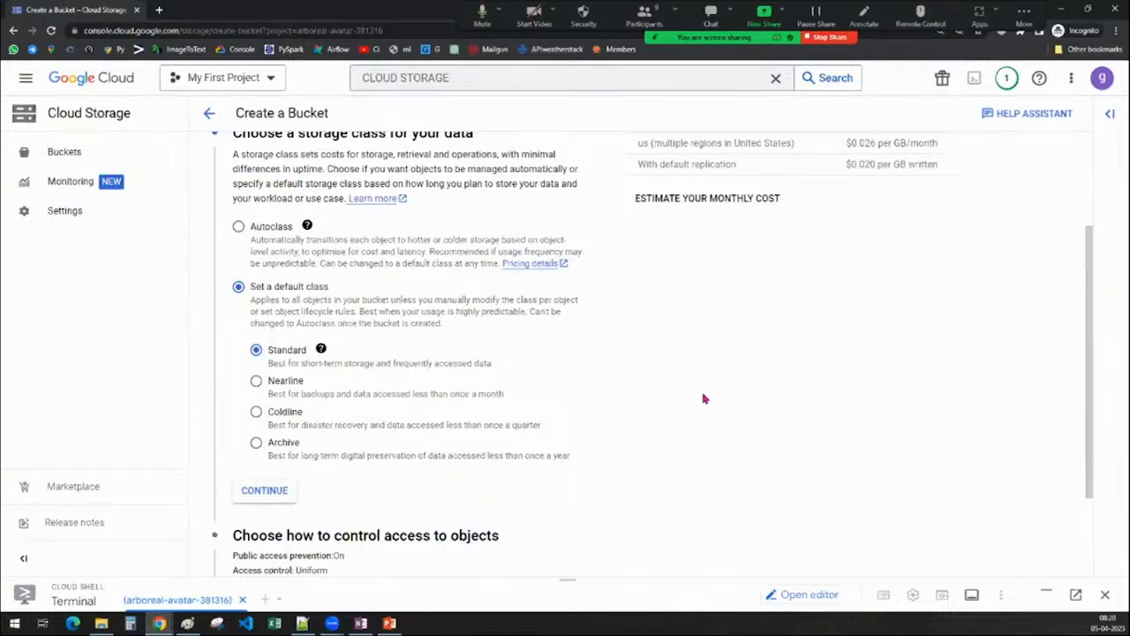
pyautogui.scroll(1, 681, 391)
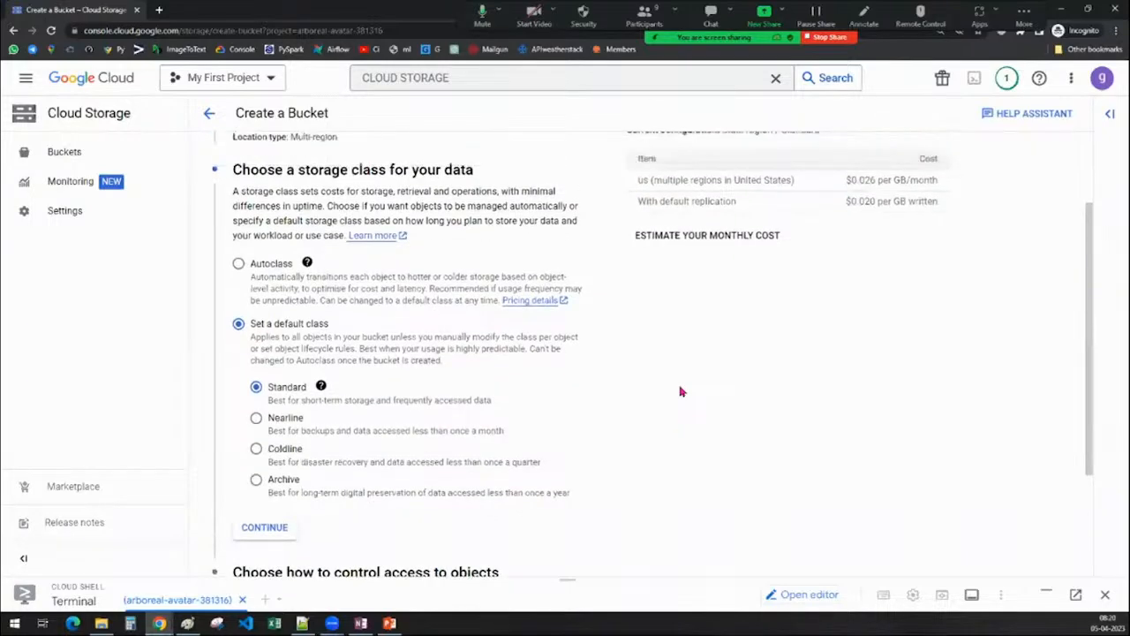
pyautogui.scroll(-4, 681, 391)
pyautogui.scroll(3, 621, 298)
pyautogui.scroll(-3, 621, 298)
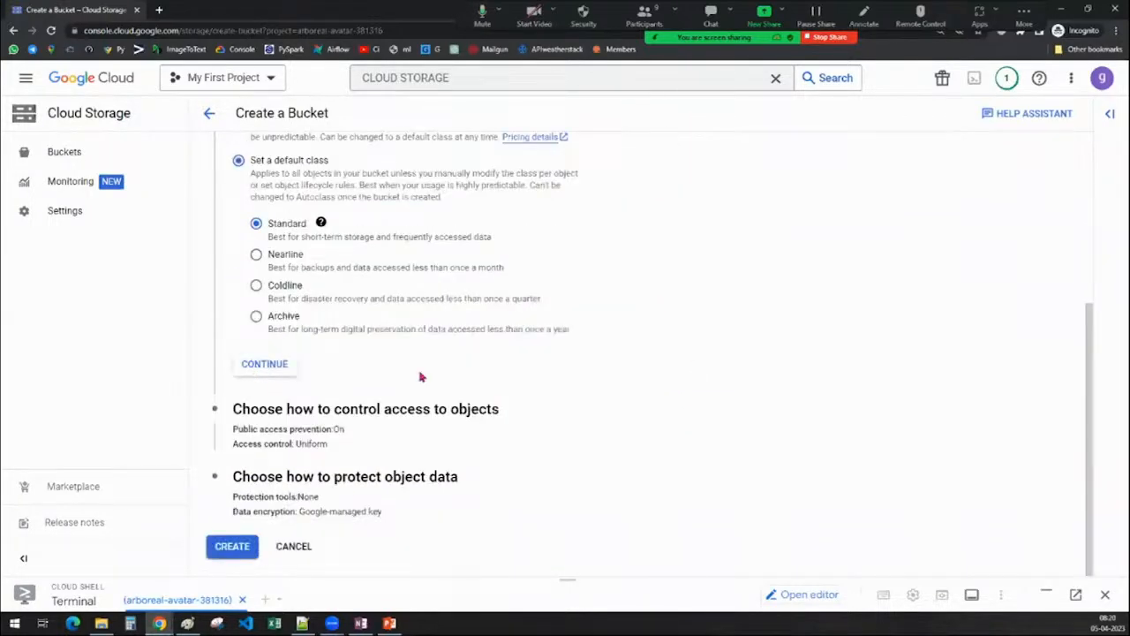
# Keep Standard as the bucket's default storage class and proceed to the settings for controlling access to objects
pyautogui.scroll(3, 434, 378)
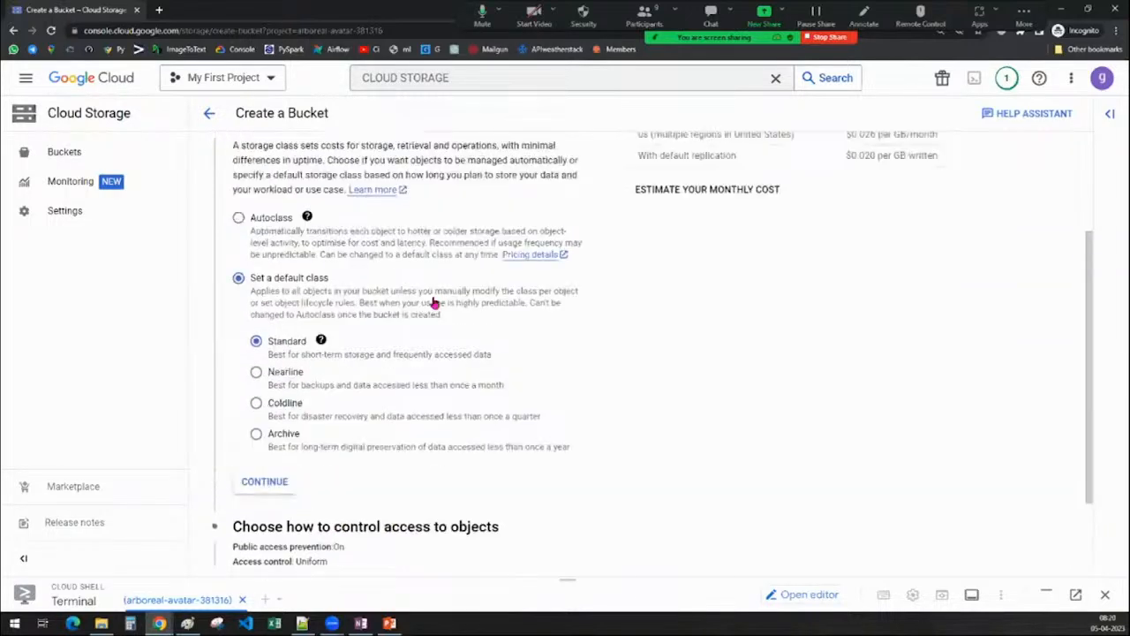
pyautogui.scroll(-3, 507, 344)
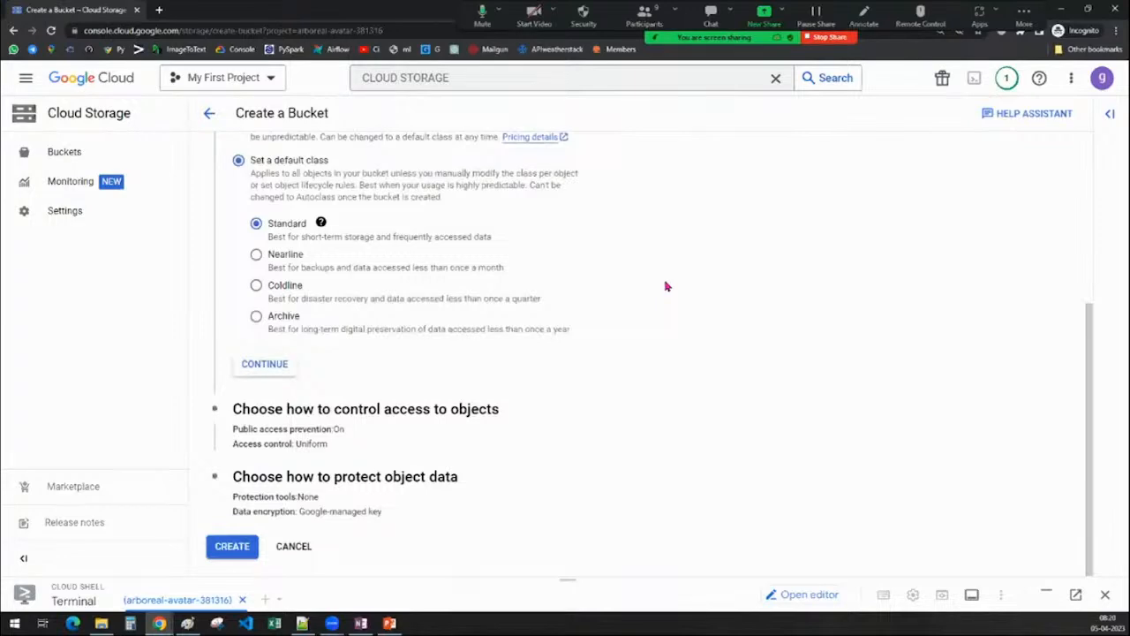
pyautogui.click(274, 366)
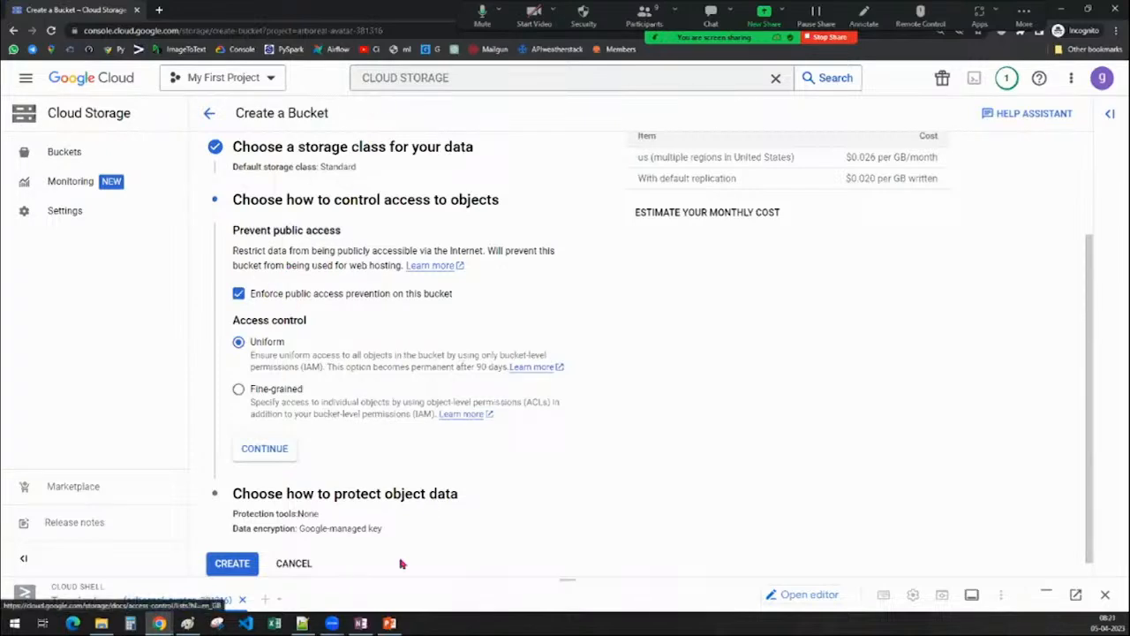
# Switch to Paint and move the "there are two associated" storage and compute/retrival cost note above the "Storage Classes :" heading
pyautogui.click(188, 623)
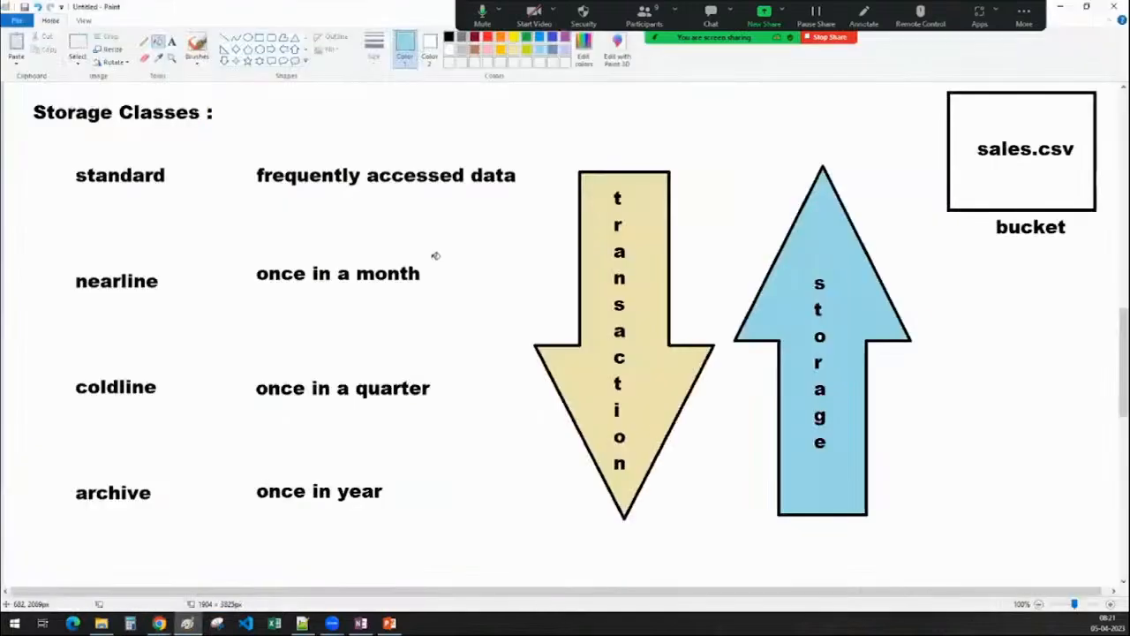
pyautogui.scroll(-10, 529, 212)
pyautogui.click(172, 41)
pyautogui.scroll(5, 325, 265)
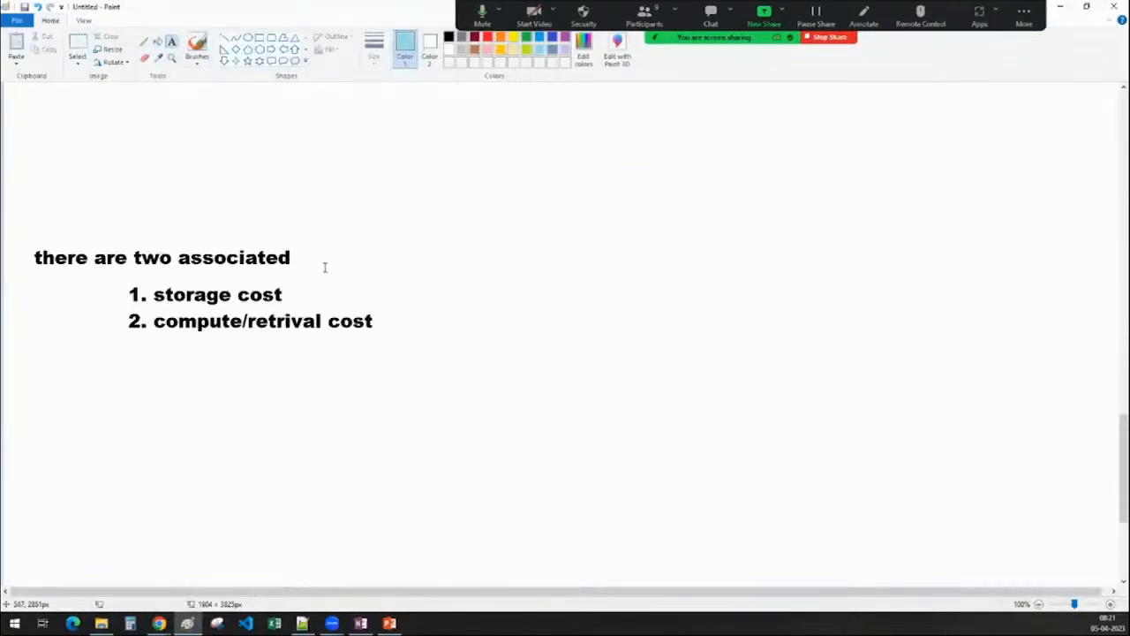
pyautogui.click(77, 46)
pyautogui.moveTo(13, 221); pyautogui.dragTo(389, 376)
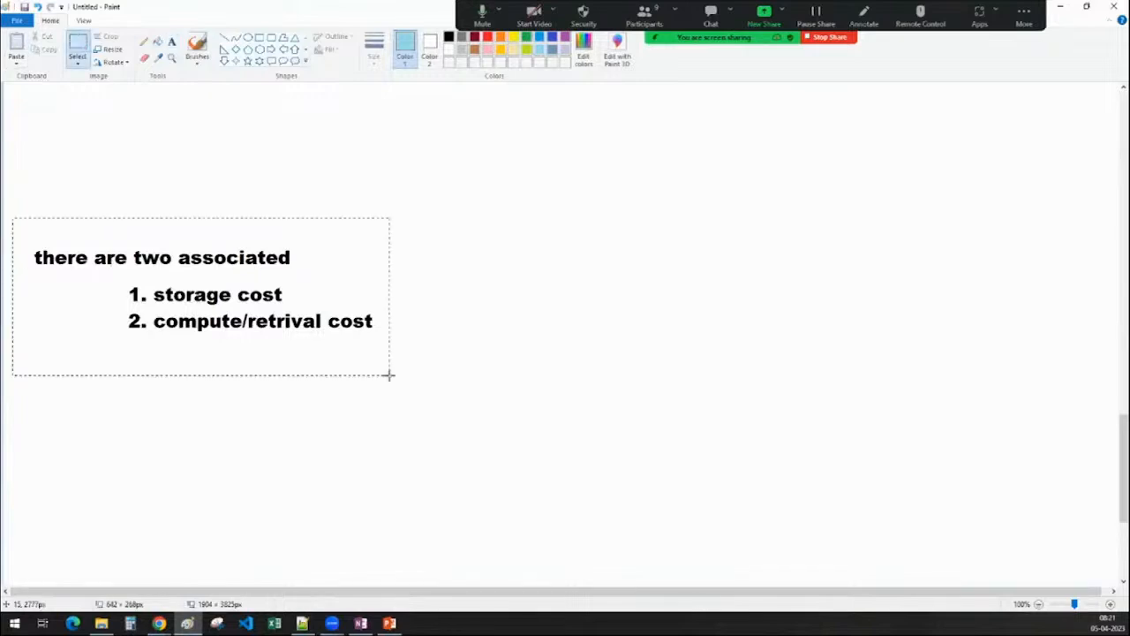
pyautogui.moveTo(221, 323); pyautogui.dragTo(232, 132)
pyautogui.scroll(4, 318, 406)
pyautogui.moveTo(265, 477); pyautogui.dragTo(492, 96)
pyautogui.scroll(4, 533, 419)
pyautogui.scroll(-4, 436, 384)
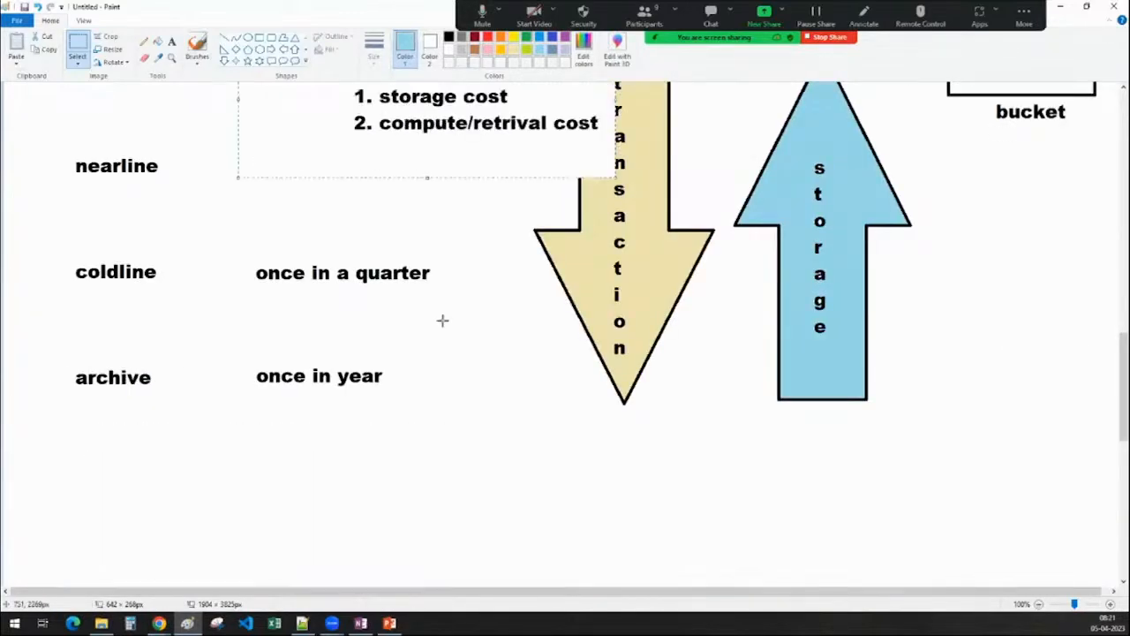
pyautogui.scroll(2, 434, 445)
pyautogui.moveTo(416, 359); pyautogui.dragTo(529, 150)
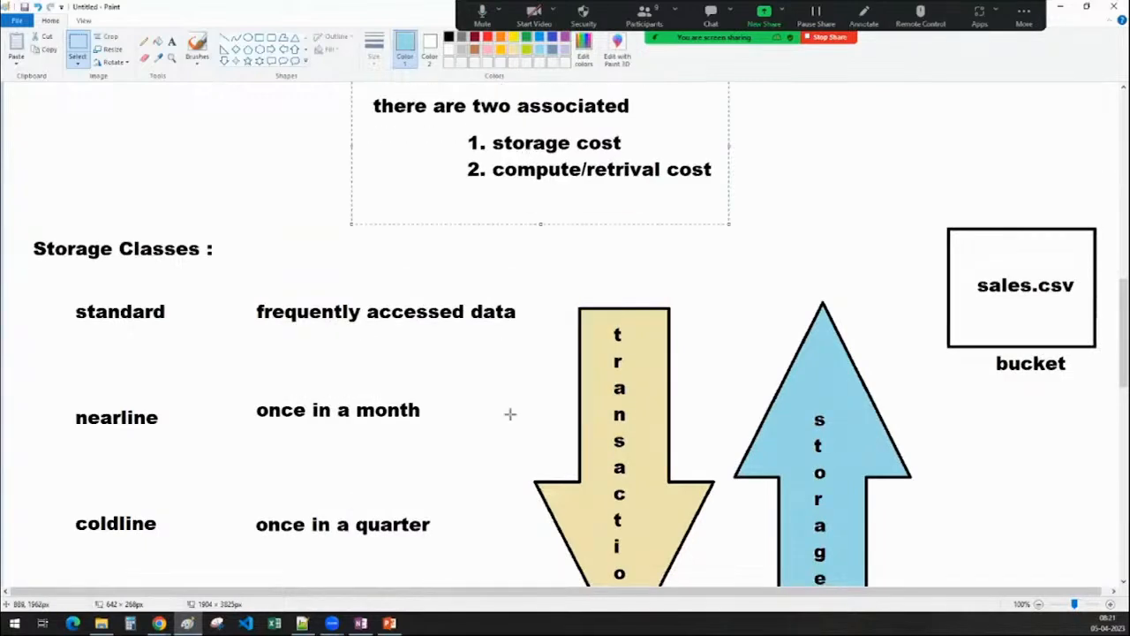
# Add the heading "Access Control :" in black text on the blank canvas area below the storage class diagram
pyautogui.scroll(-10, 495, 381)
pyautogui.click(172, 42)
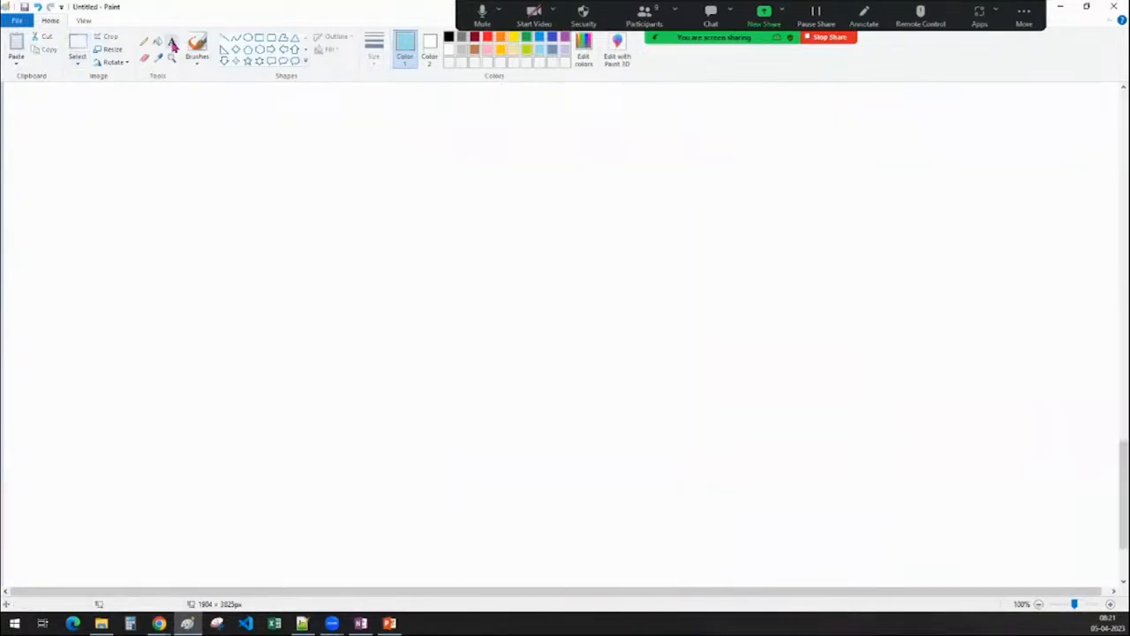
pyautogui.click(33, 110)
pyautogui.write('A')
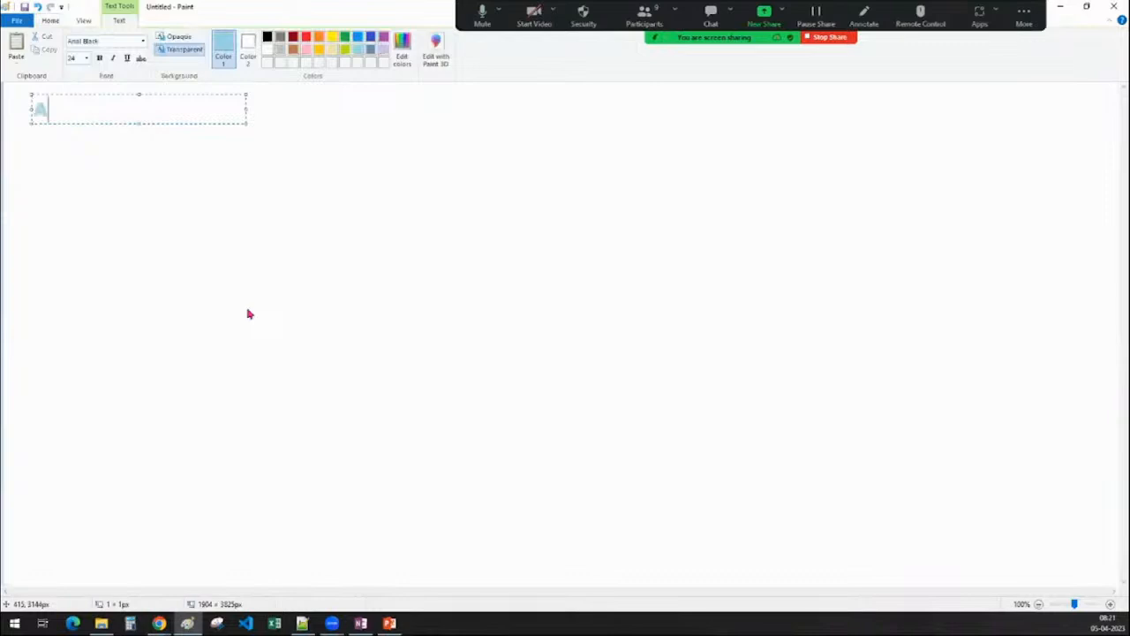
pyautogui.write('ccess Con')
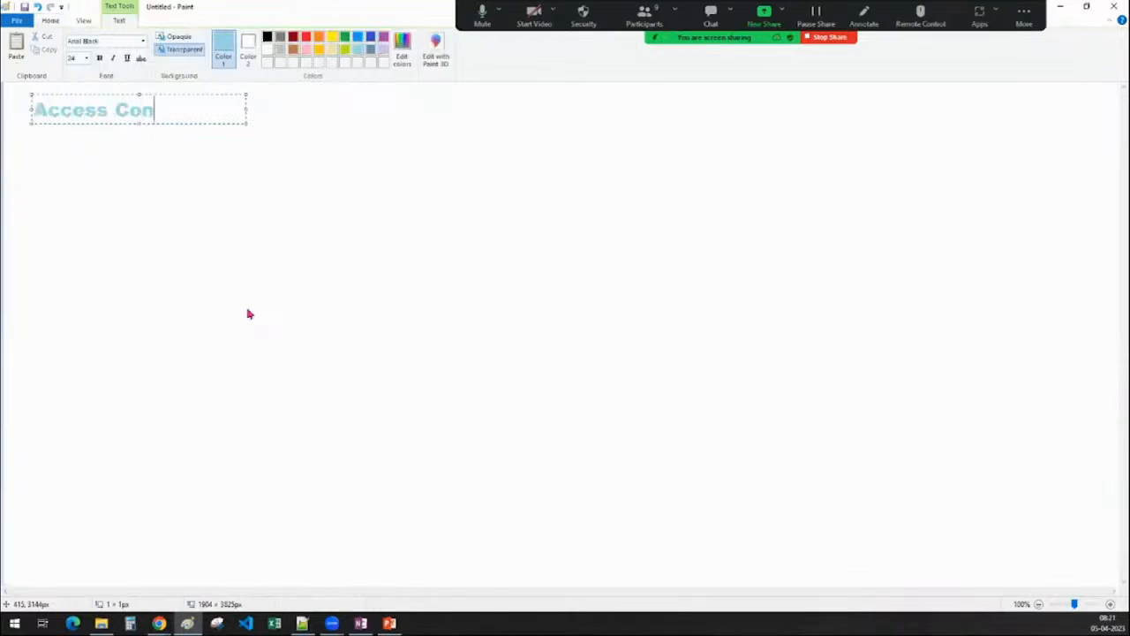
pyautogui.write('trol :')
pyautogui.moveTo(210, 110); pyautogui.dragTo(34, 110)
pyautogui.click(270, 38)
pyautogui.click(288, 159)
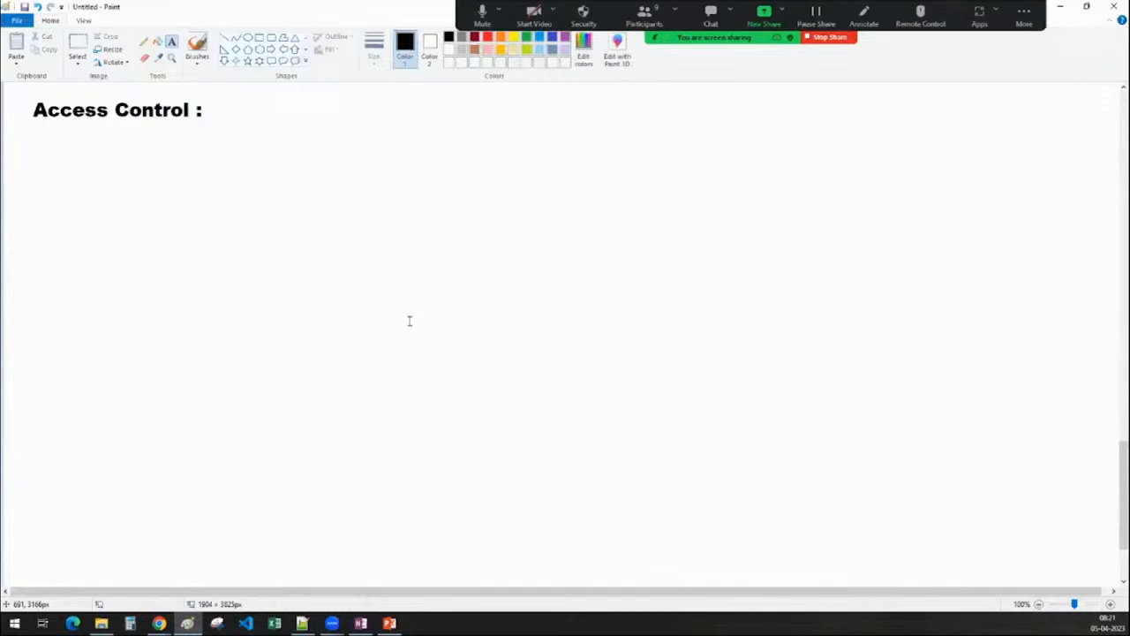
# Draw a tall black-outlined rectangle below and to the right of the "Access Control :" heading, and shift it slightly left
pyautogui.click(260, 38)
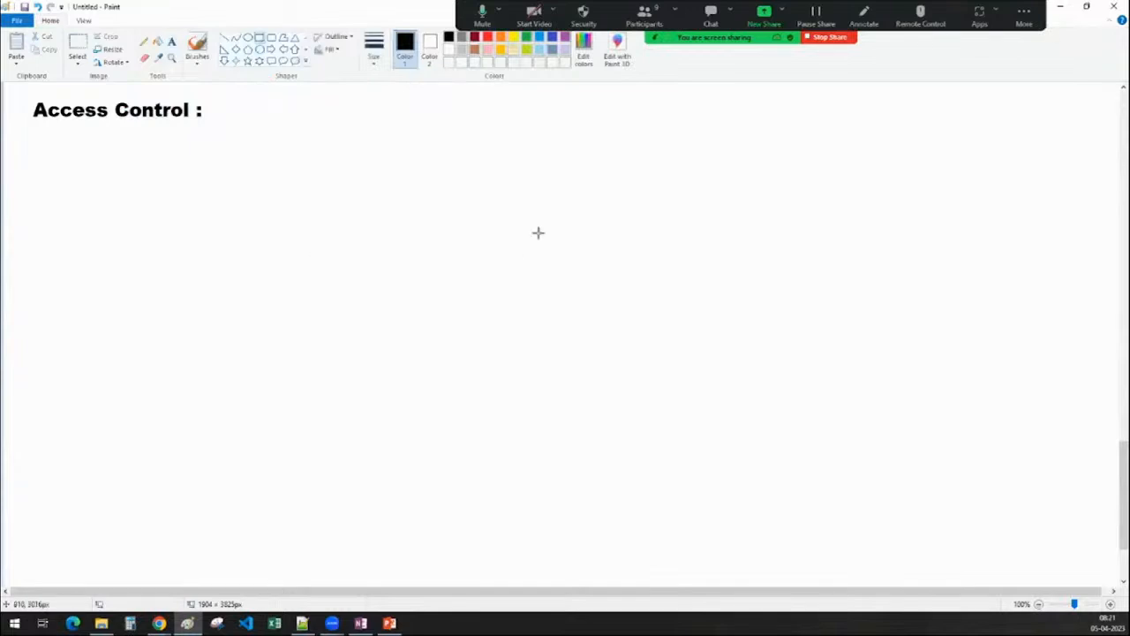
pyautogui.moveTo(430, 183); pyautogui.dragTo(680, 482)
pyautogui.moveTo(573, 335); pyautogui.dragTo(558, 339)
pyautogui.click(836, 379)
# Start a text list inside the rectangle with the file names "sales.csv" and "schema.json", separated by blank lines
pyautogui.click(171, 44)
pyautogui.click(449, 231)
pyautogui.write('sales.csv')
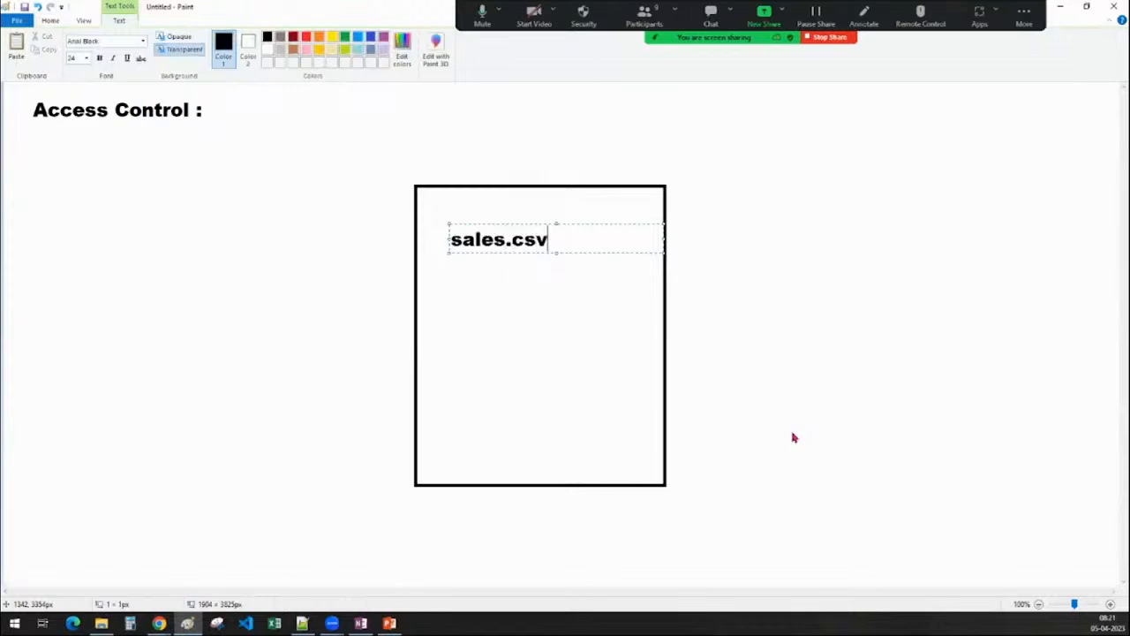
pyautogui.press('Return')
pyautogui.press('Return')
pyautogui.write('schema.')
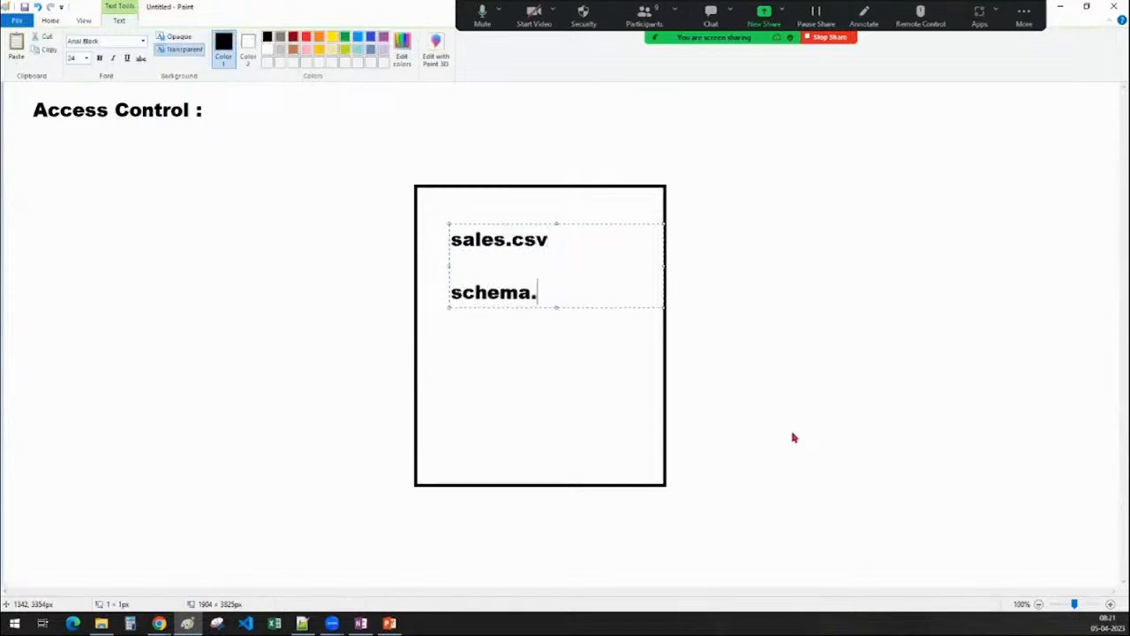
pyautogui.write('json')
pyautogui.press('Return')
pyautogui.press('Return')
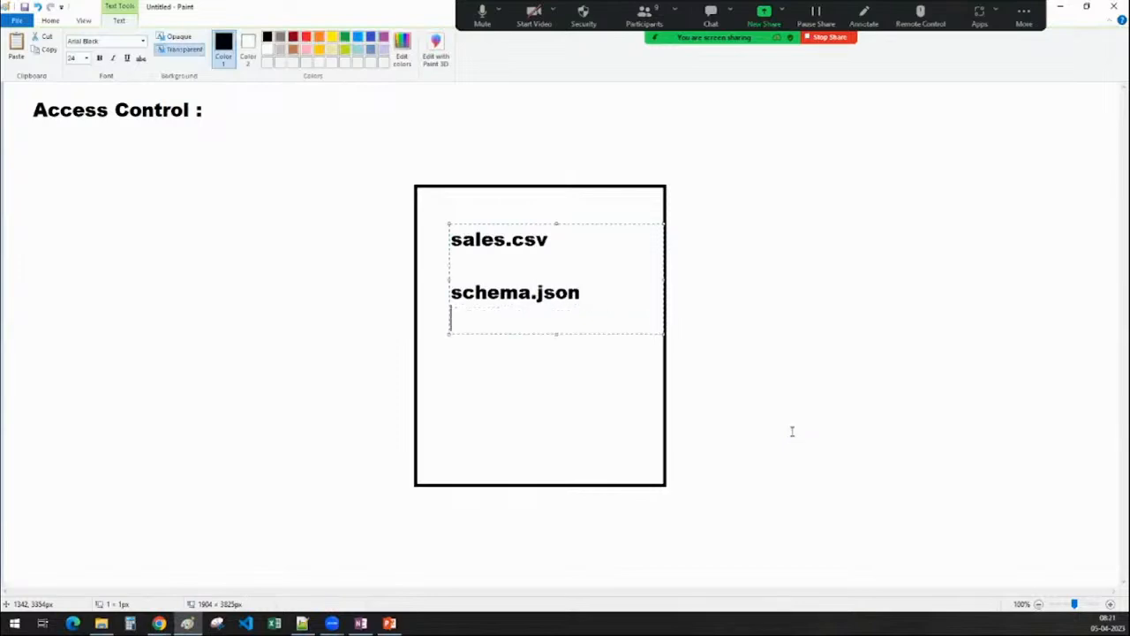
# Add "project_conf.text" as the third file name in the rectangle's list, followed by a blank line
pyautogui.write('proje')
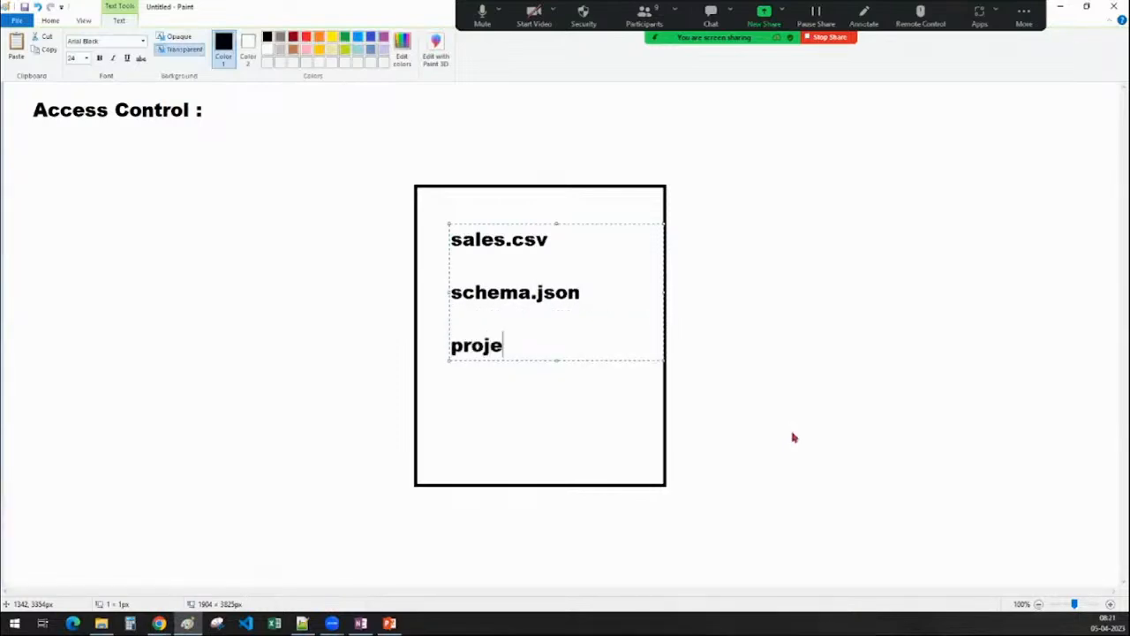
pyautogui.write('ct_co')
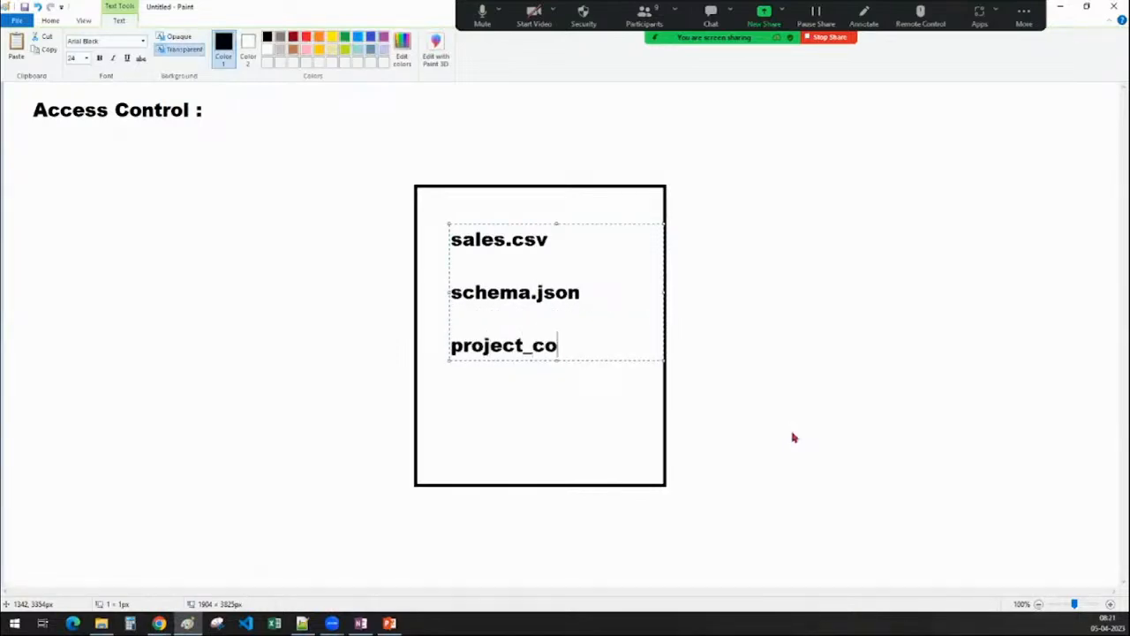
pyautogui.write('nf.text')
pyautogui.press('Return')
pyautogui.press('Return')
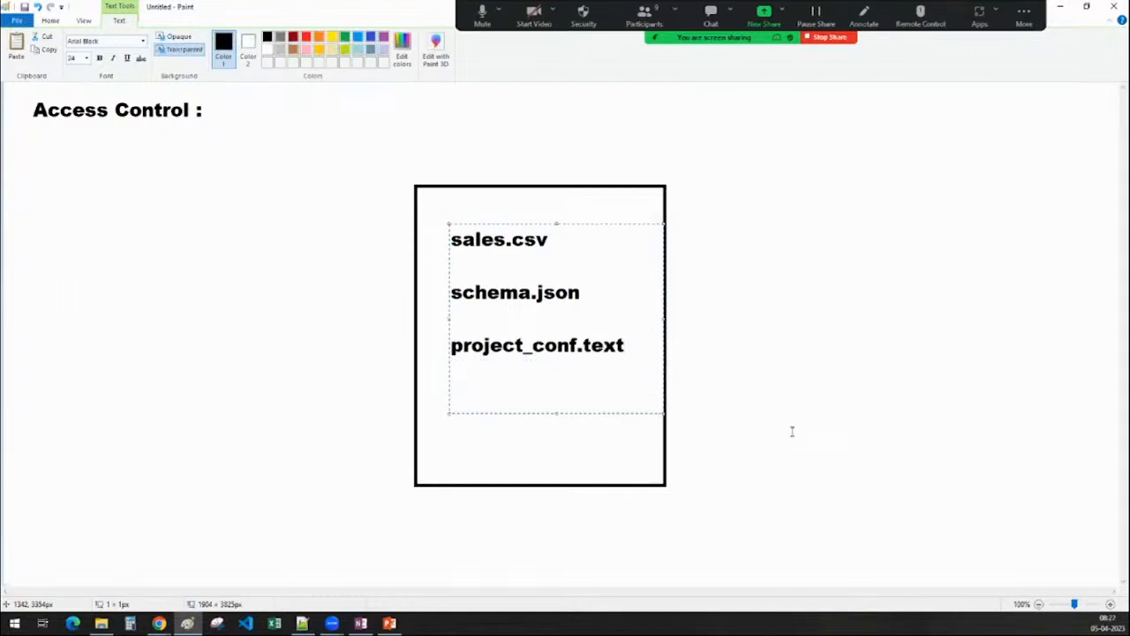
# Add "sensitive_data.word" as the fourth file name and shift the whole list slightly left inside the rectangle
pyautogui.write('c')
pyautogui.press('BackSpace')
pyautogui.write('sensit')
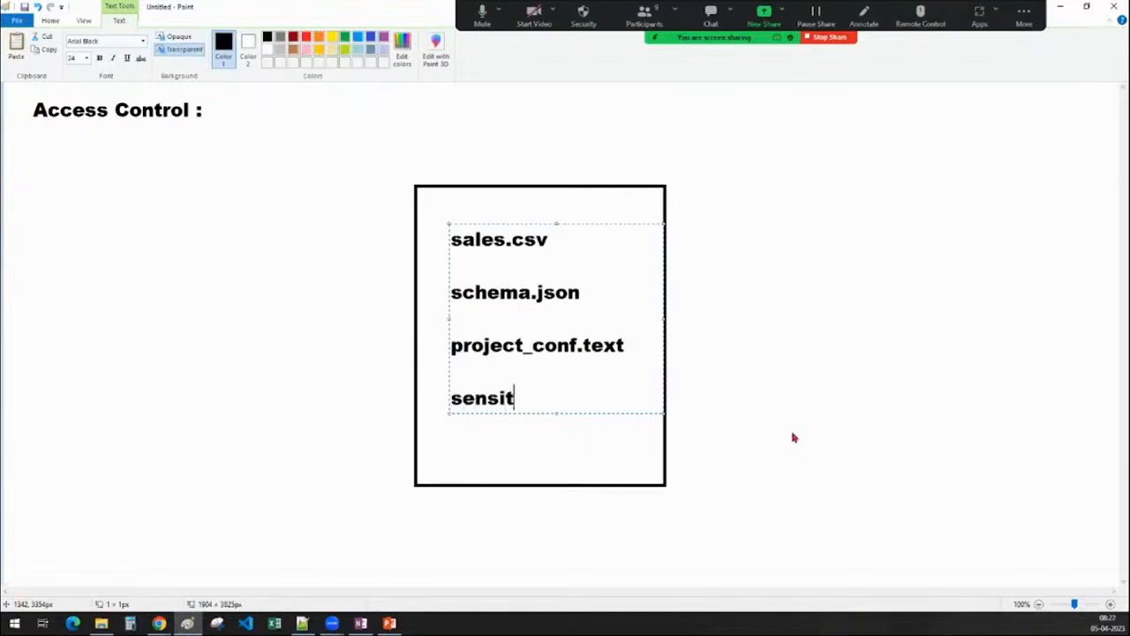
pyautogui.write('ive_data.')
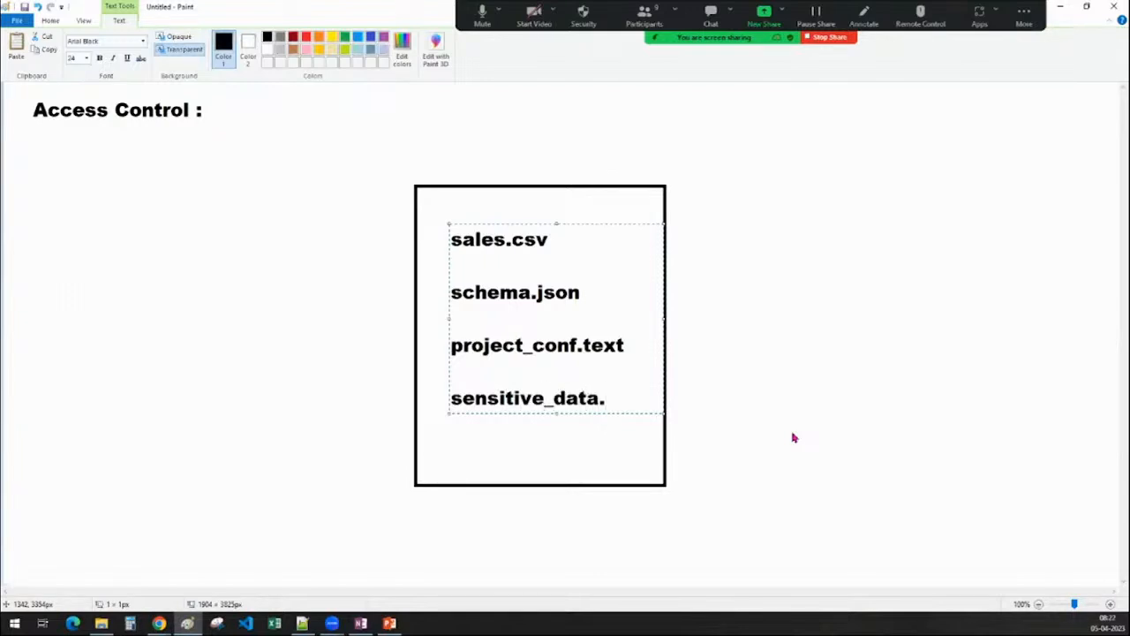
pyautogui.write('word')
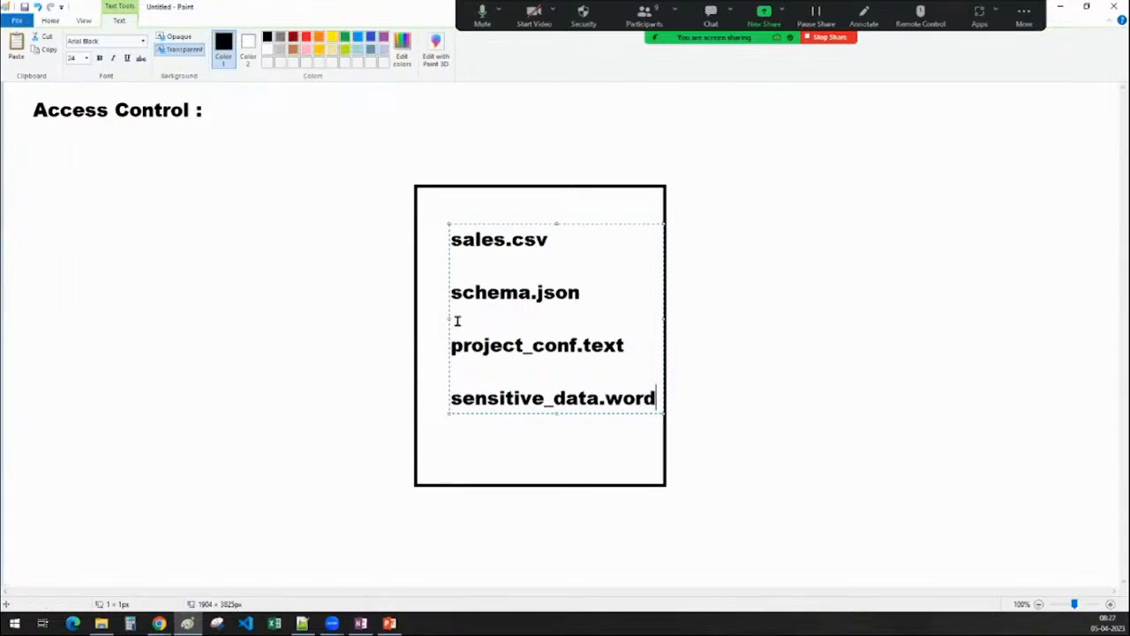
pyautogui.moveTo(449, 318); pyautogui.dragTo(439, 318)
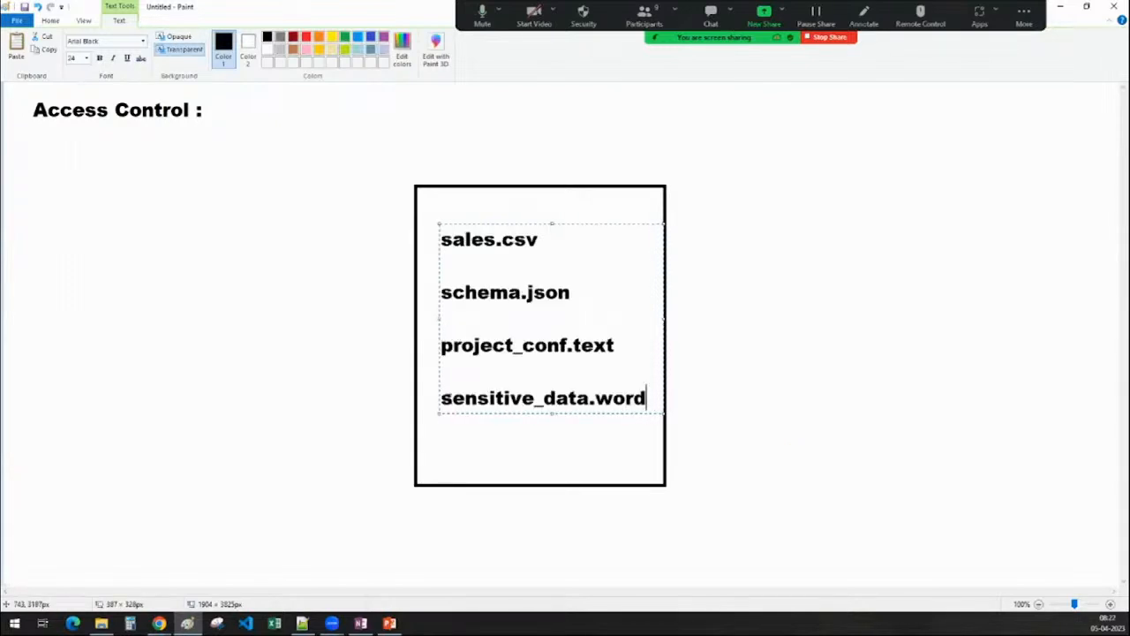
# Label the rectangle "bucket" just below its lower edge and shift the label slightly right
pyautogui.click(477, 515)
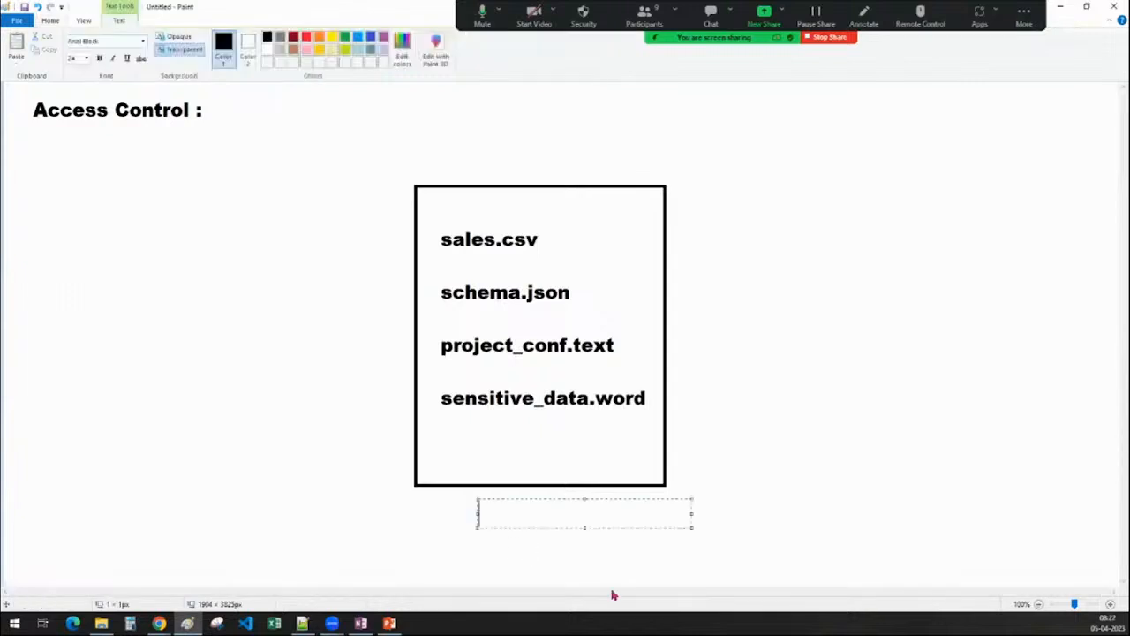
pyautogui.write('bucket')
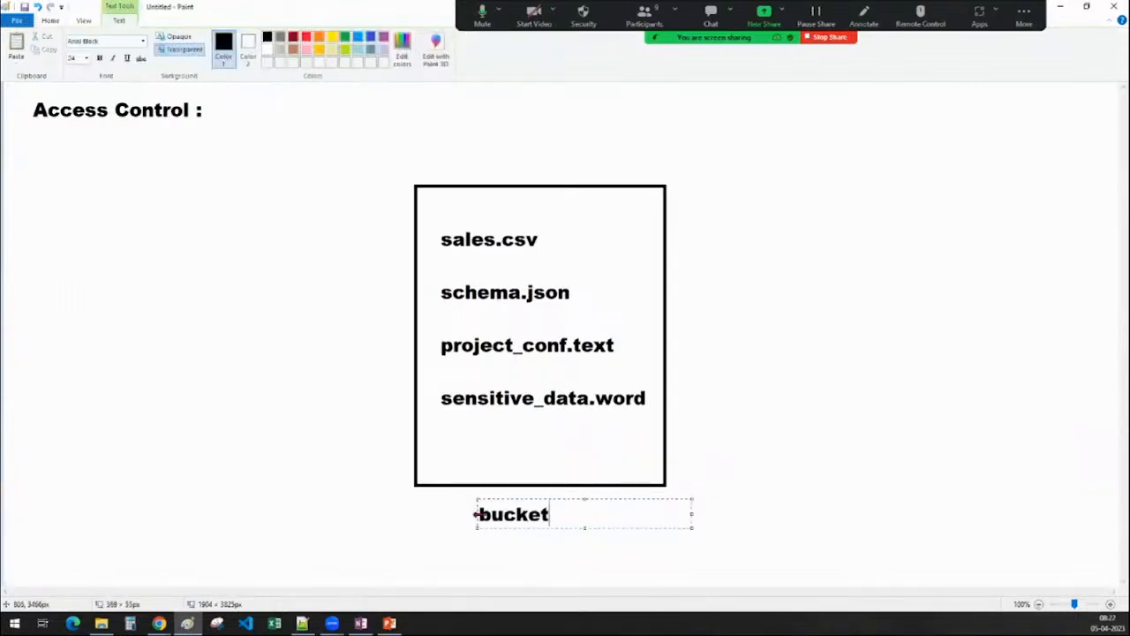
pyautogui.moveTo(475, 514); pyautogui.dragTo(490, 514)
pyautogui.click(442, 513)
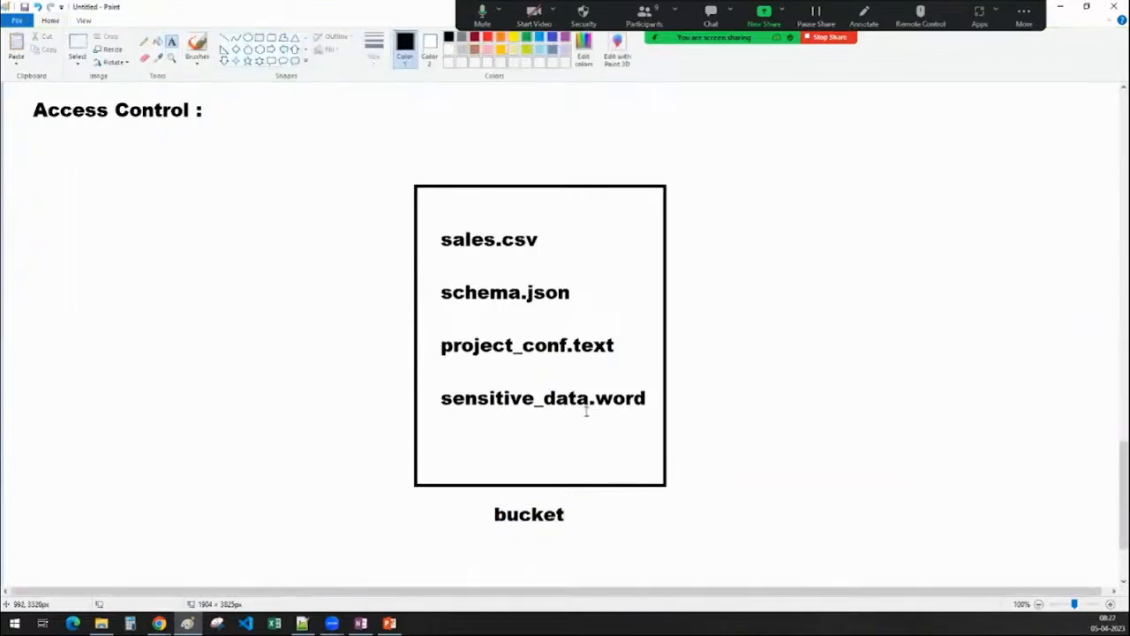
# Add the text label "Client" to the left of the bucket rectangle, just under the "Access Control :" heading
pyautogui.click(120, 151)
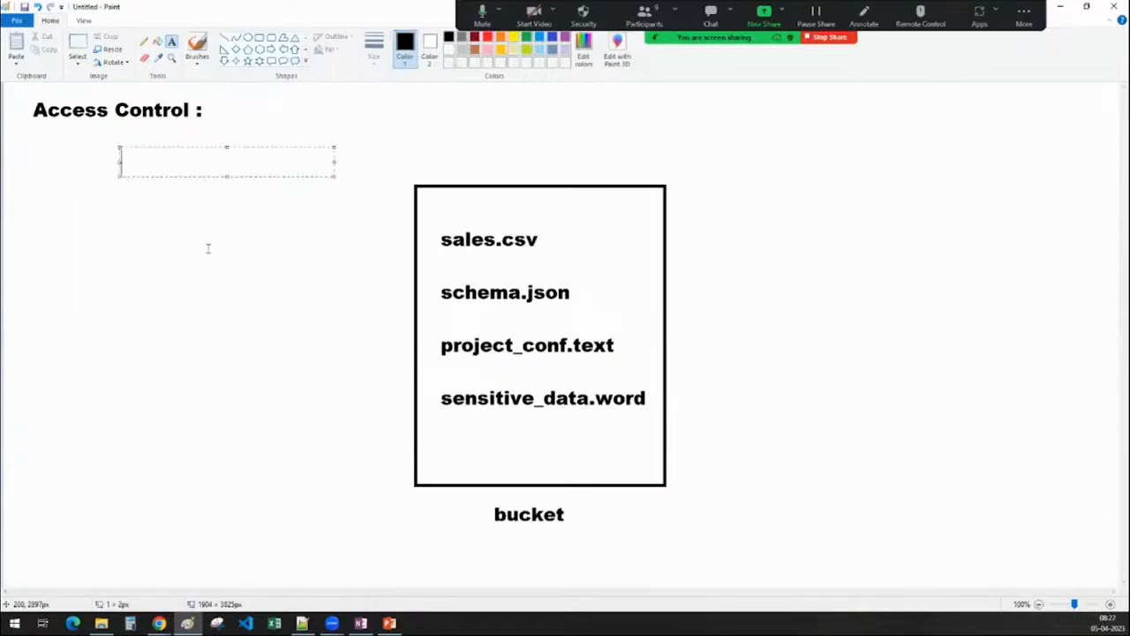
pyautogui.write('project')
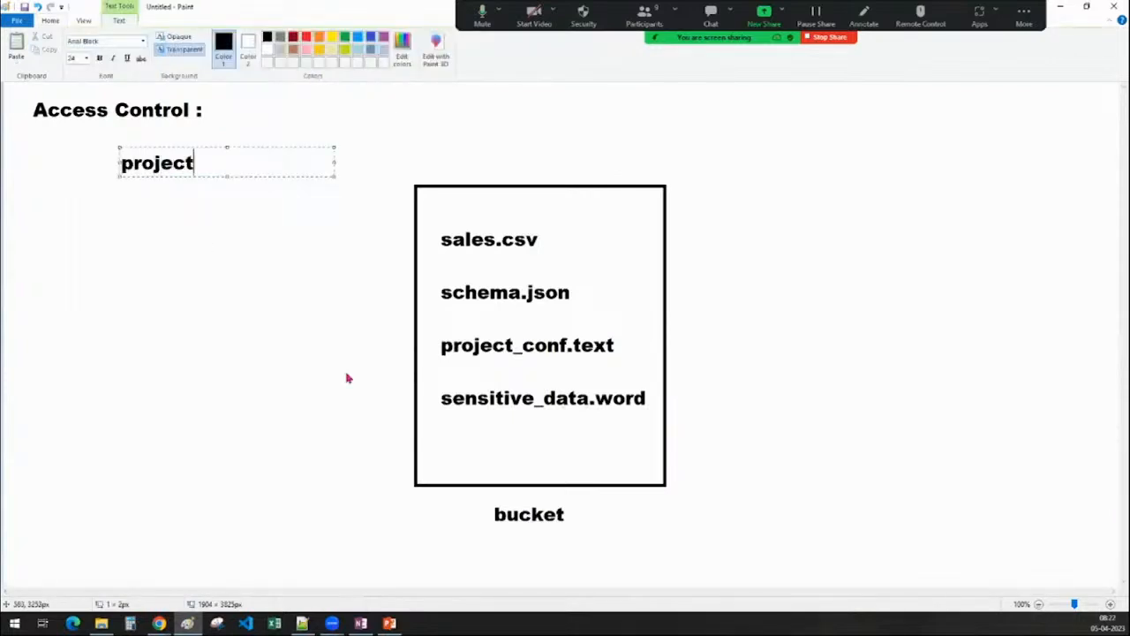
pyautogui.press('BackSpace')
pyautogui.press('BackSpace')
pyautogui.press('BackSpace')
pyautogui.press('BackSpace')
pyautogui.press('BackSpace')
pyautogui.press('BackSpace')
pyautogui.press('BackSpace')
pyautogui.press('BackSpace')
pyautogui.write('client')
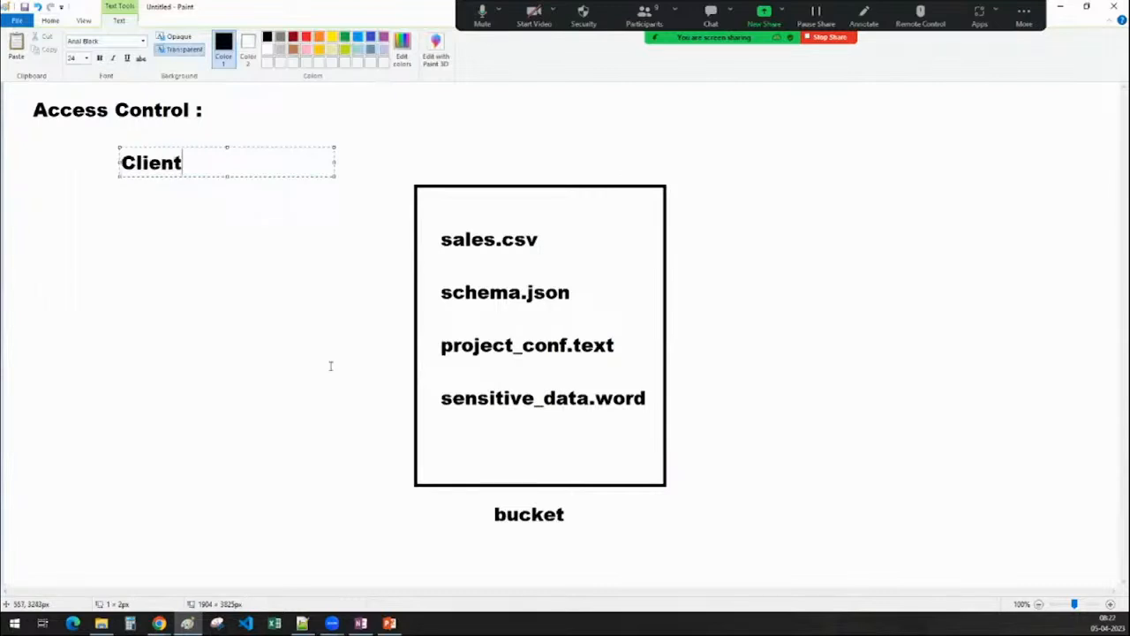
pyautogui.click(817, 167)
# Add the text label "data engineer" above and to the right of the bucket rectangle
pyautogui.click(838, 152)
pyautogui.write('data engineer')
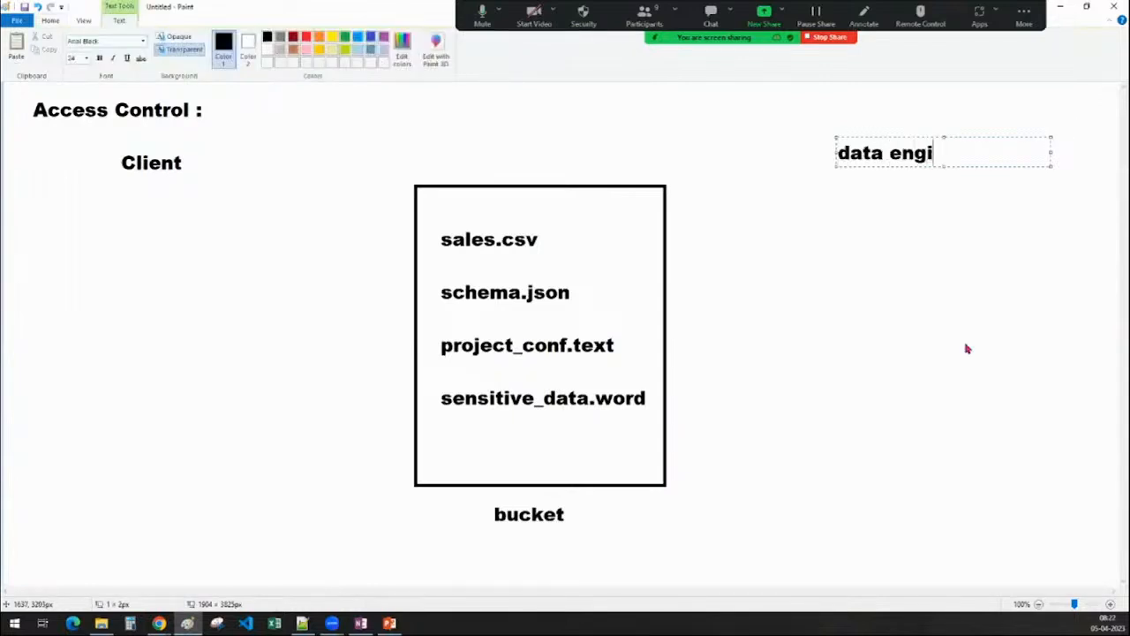
pyautogui.click(981, 419)
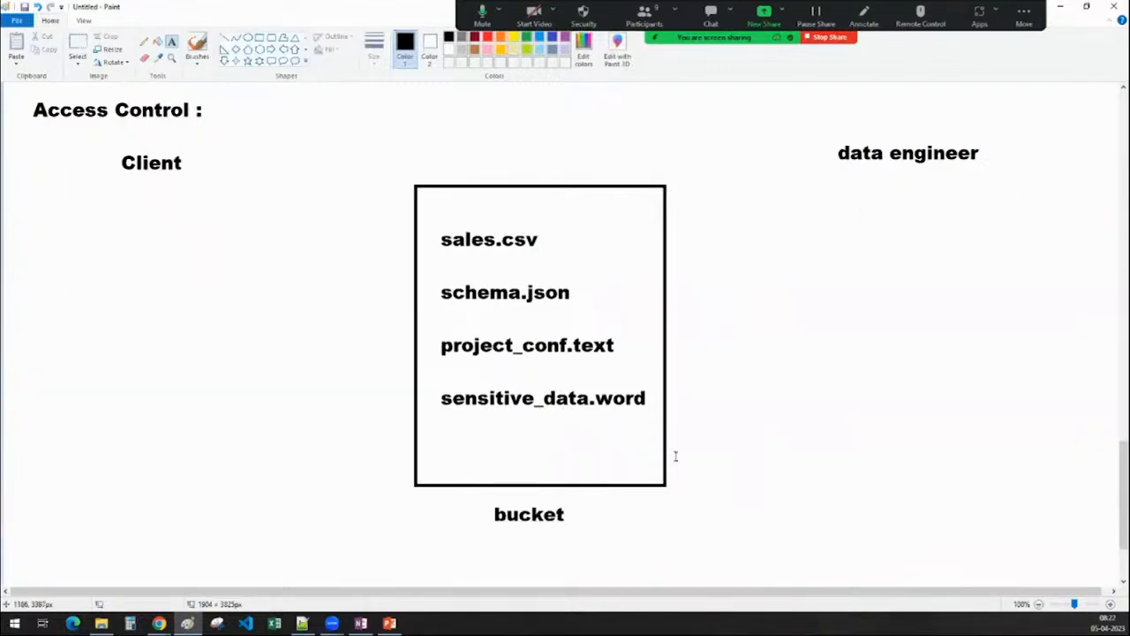
# Move the "Client" label slightly right and down, and the "data engineer" label slightly down
pyautogui.click(77, 46)
pyautogui.moveTo(112, 141); pyautogui.dragTo(187, 170)
pyautogui.moveTo(823, 129); pyautogui.dragTo(992, 174)
pyautogui.moveTo(930, 155); pyautogui.dragTo(931, 166)
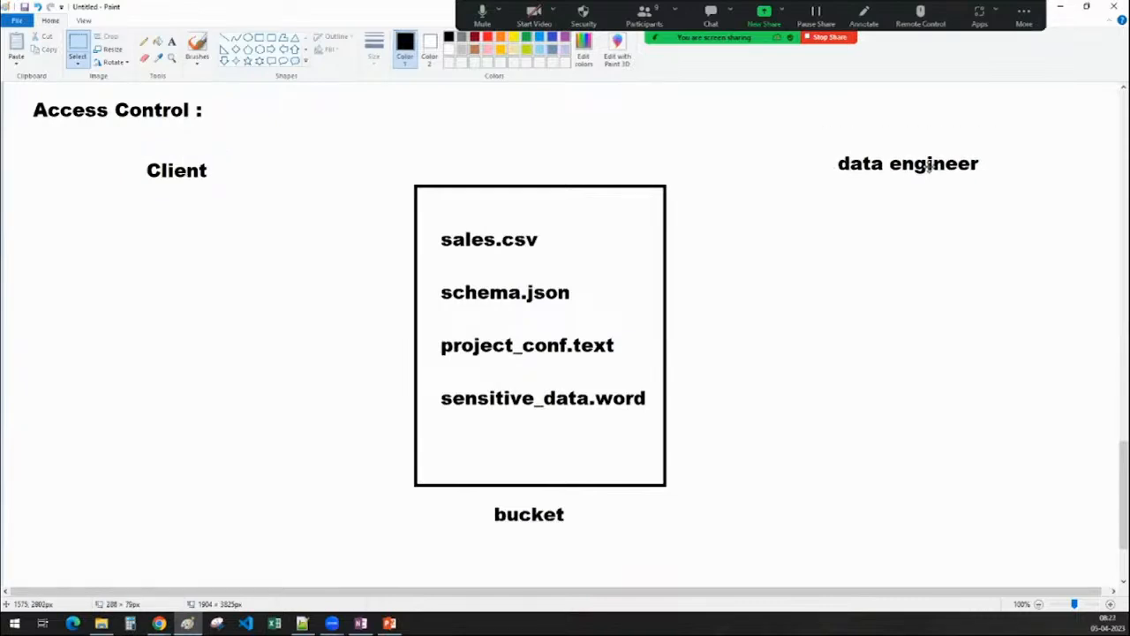
pyautogui.click(929, 313)
pyautogui.scroll(6, 832, 364)
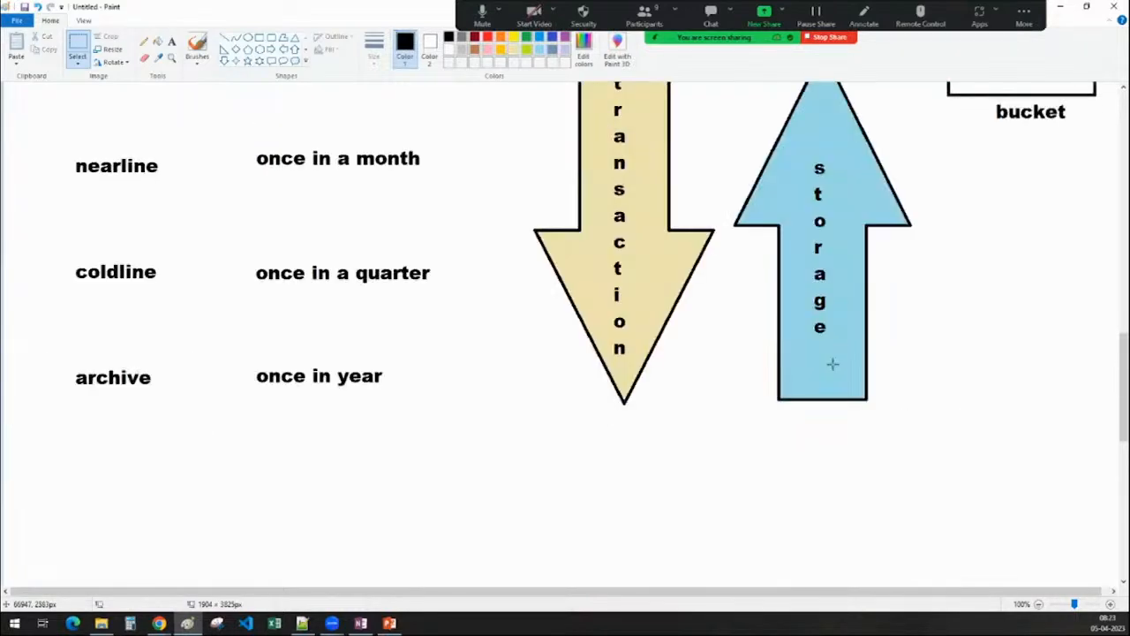
pyautogui.scroll(2, 832, 364)
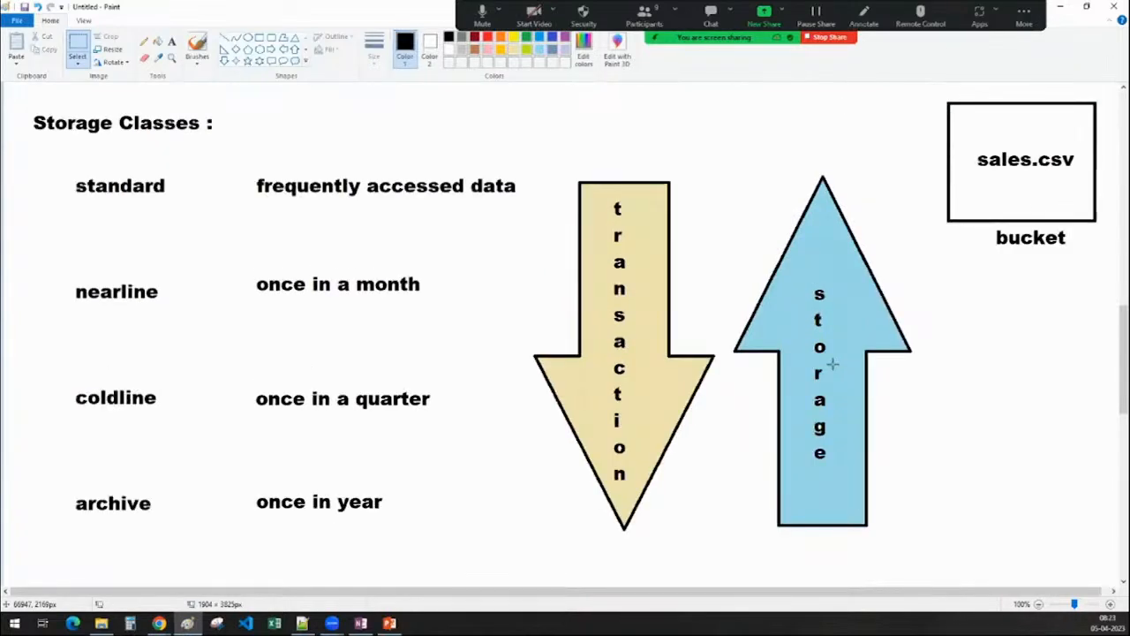
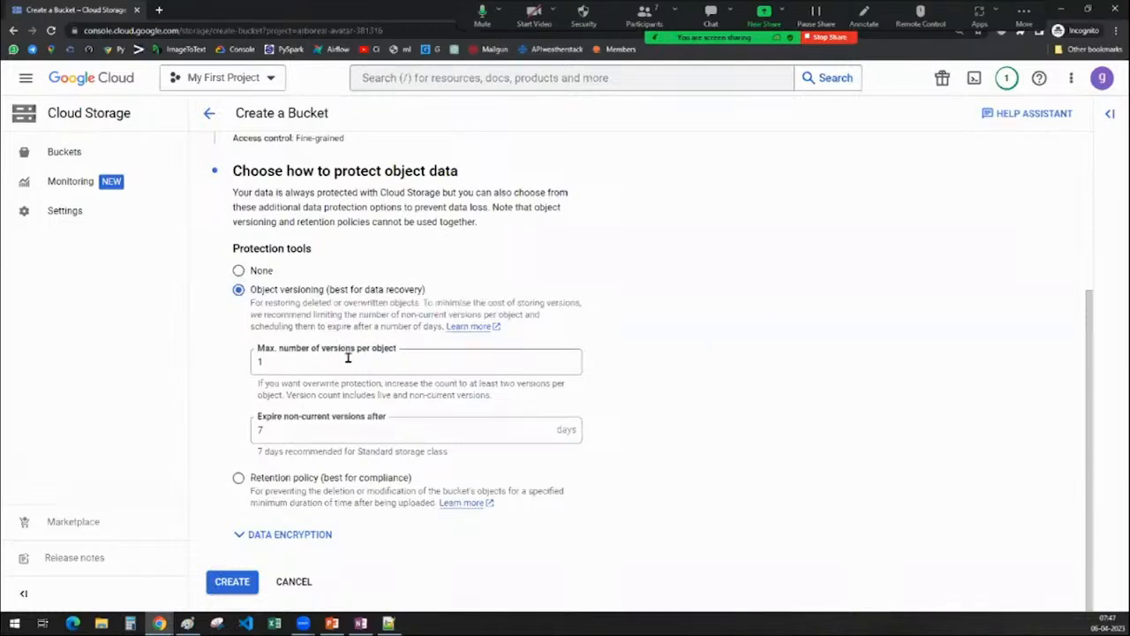
# Set the maximum number of versions per object to 7 under object versioning
pyautogui.click(270, 363)
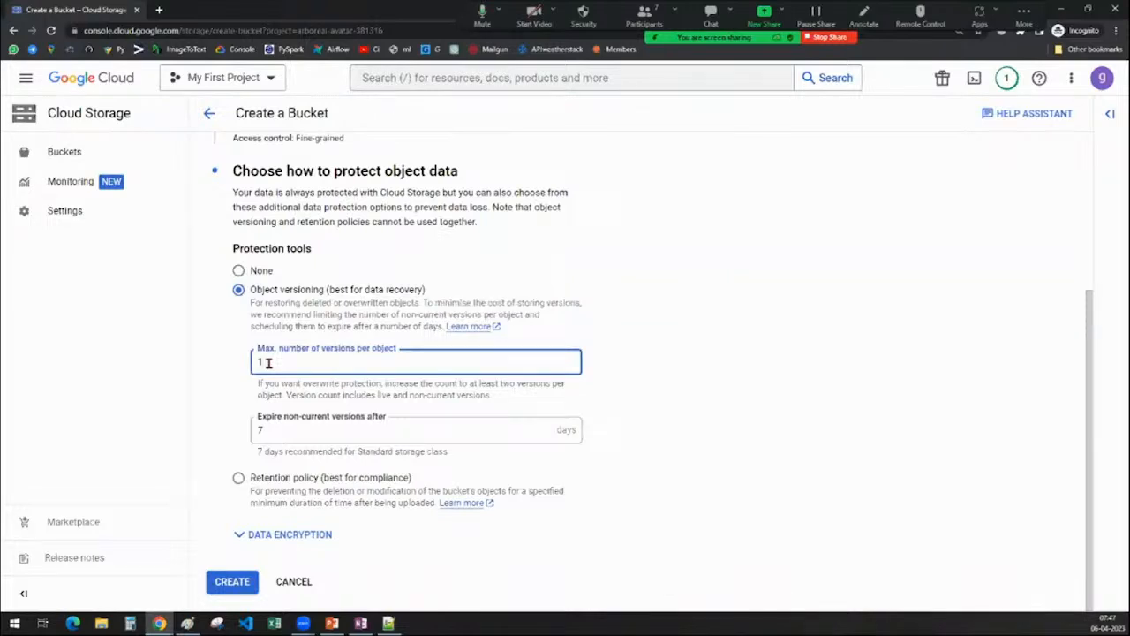
pyautogui.write('4')
pyautogui.press('BackSpace')
pyautogui.write('5')
pyautogui.press('BackSpace')
pyautogui.doubleClick(270, 430)
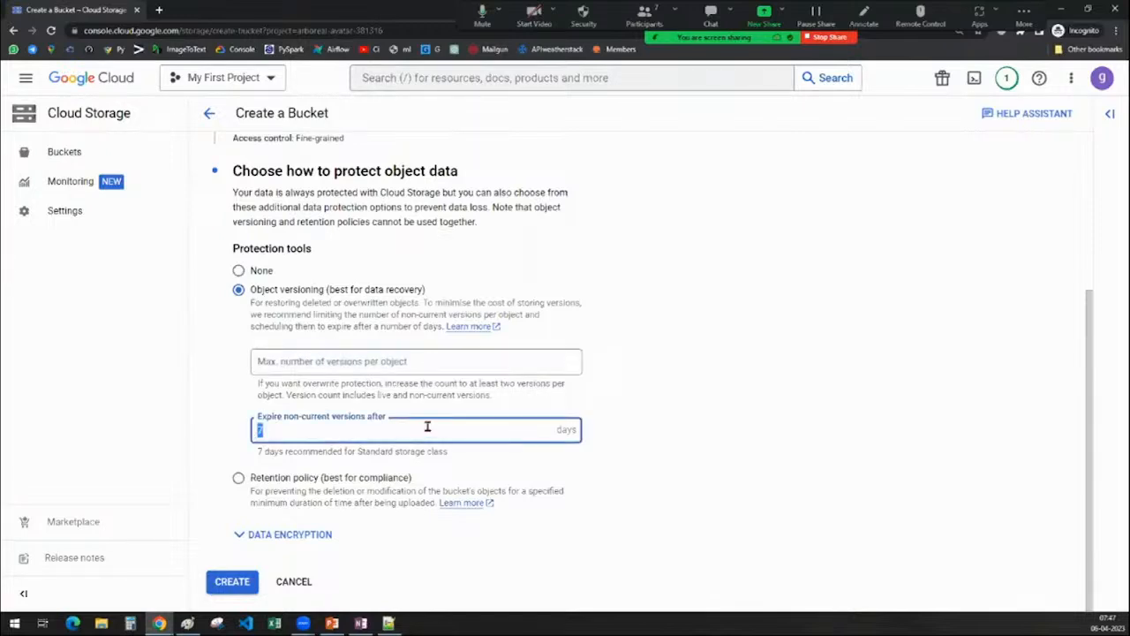
pyautogui.click(321, 366)
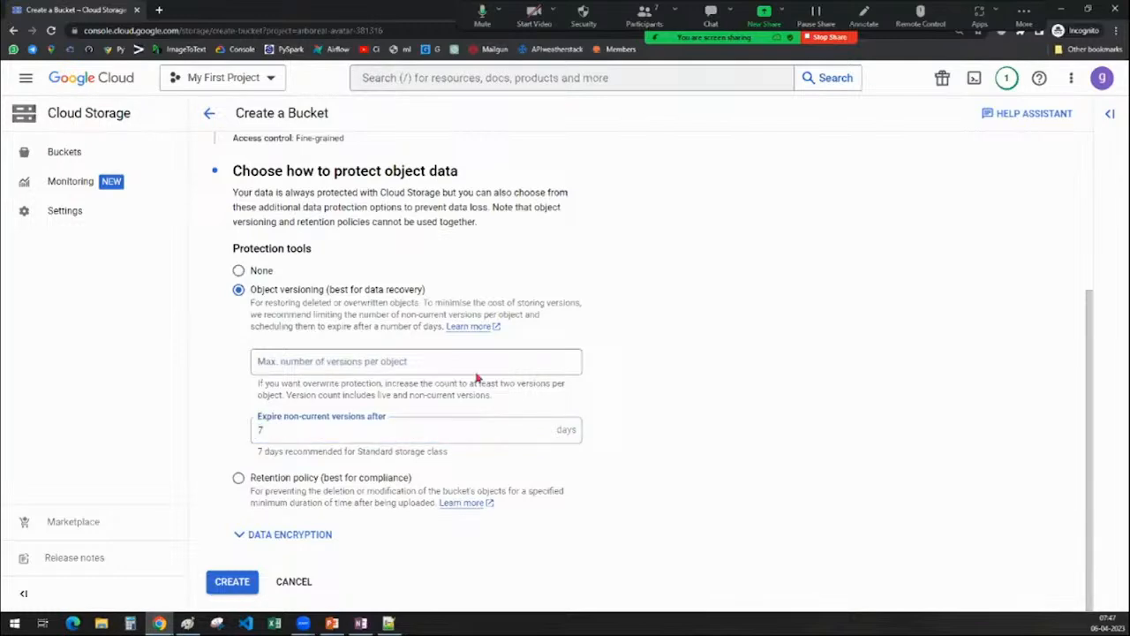
pyautogui.click(407, 365)
pyautogui.write('7')
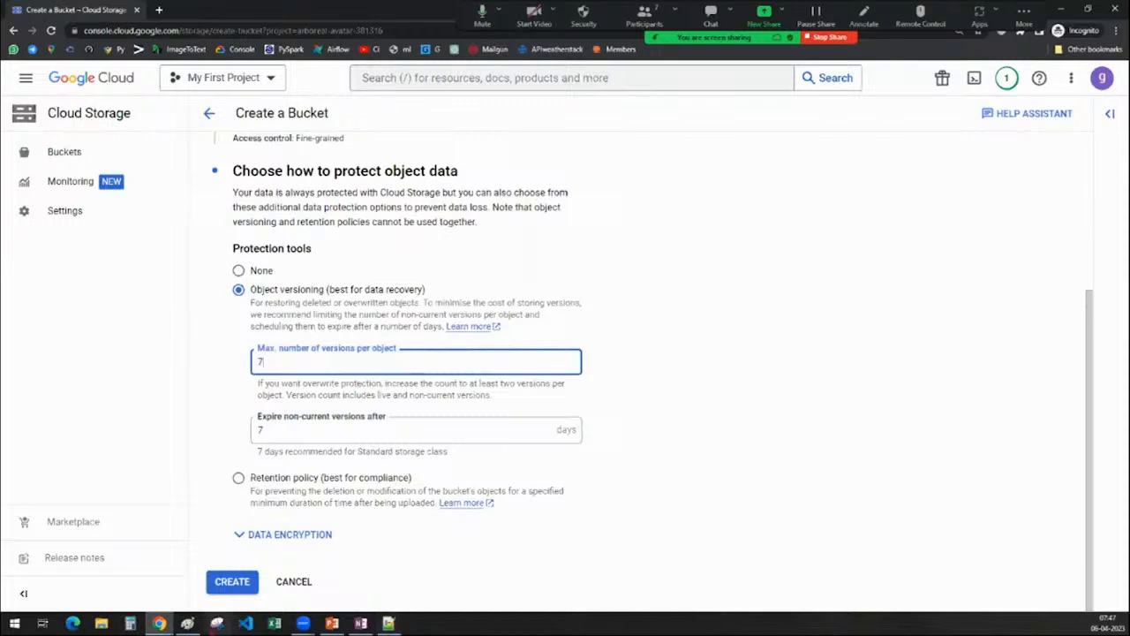
# Change the maximum number of versions per object to 4, consulting the object versioning diagram in Paint
pyautogui.click(188, 624)
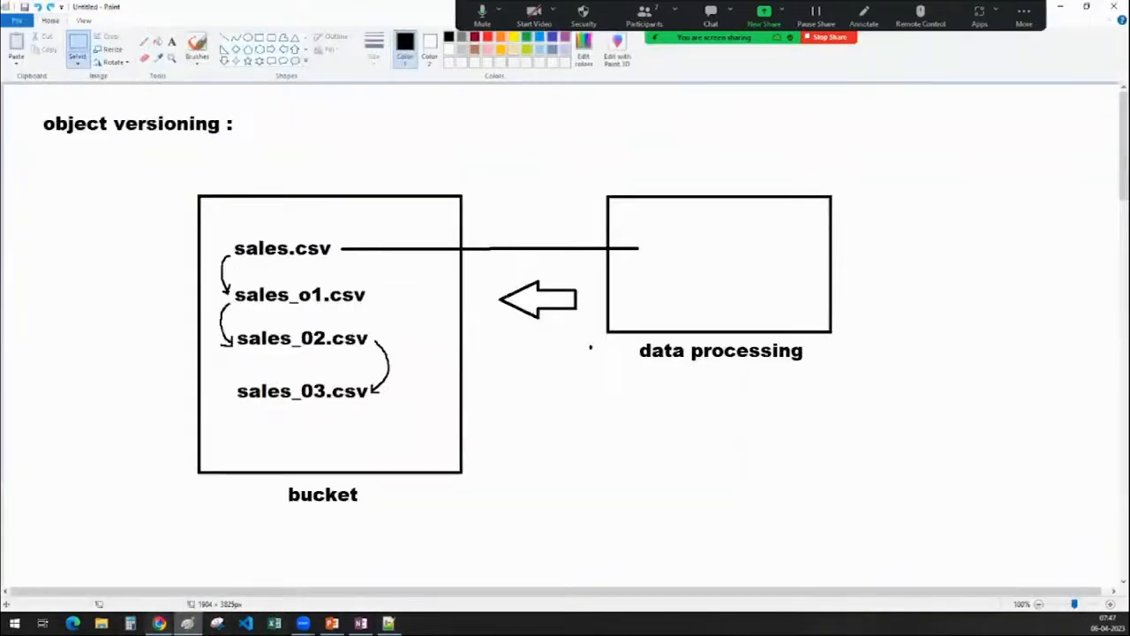
pyautogui.hotkey('alt', 'Tab')
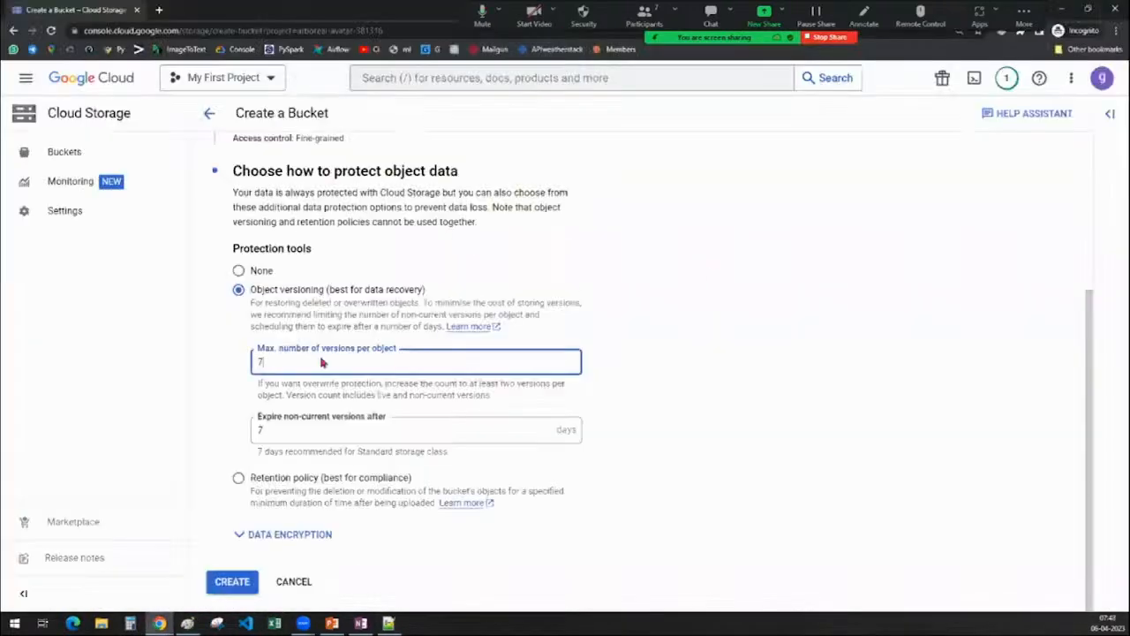
pyautogui.press('BackSpace')
pyautogui.write('4')
pyautogui.click(187, 623)
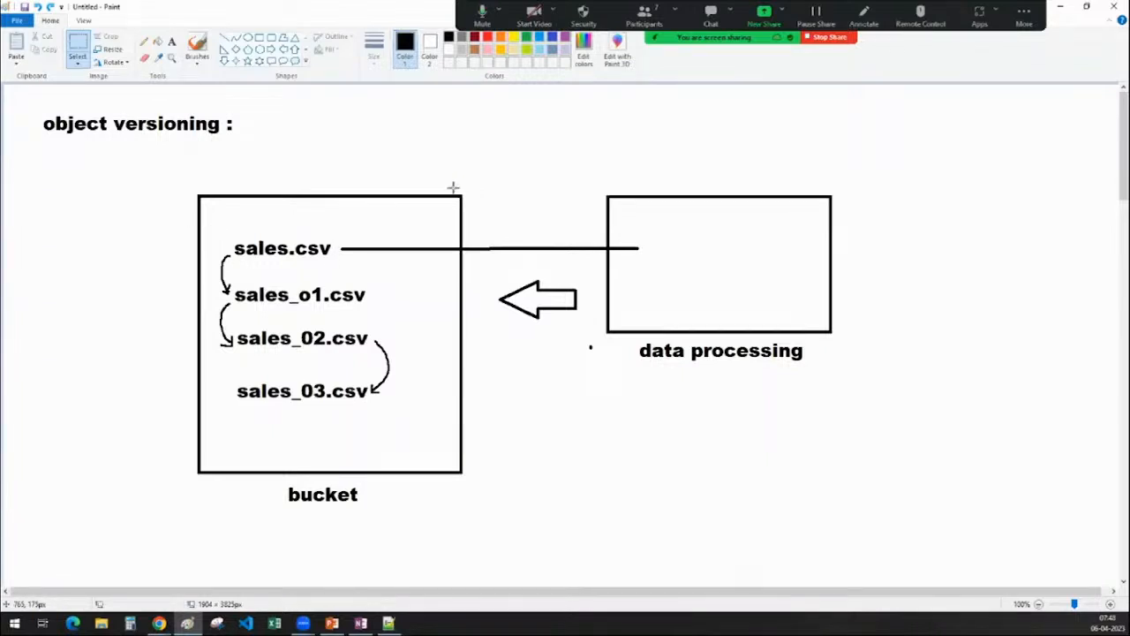
pyautogui.click(1066, 7)
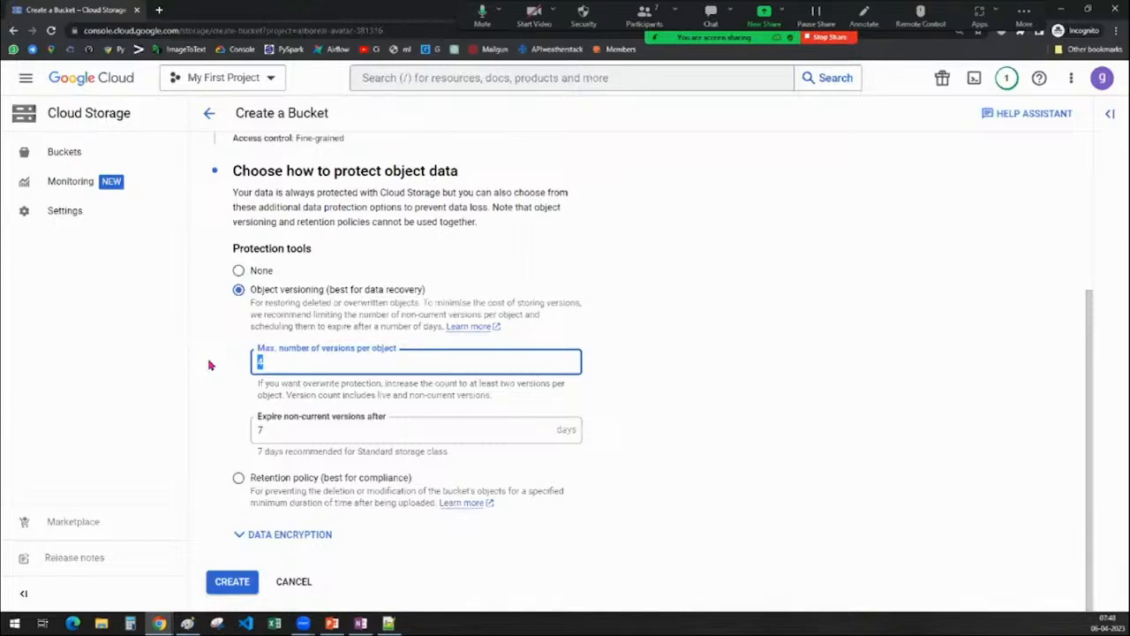
# Set the maximum number of versions per object to 3 in the bucket's object versioning options
pyautogui.doubleClick(279, 434)
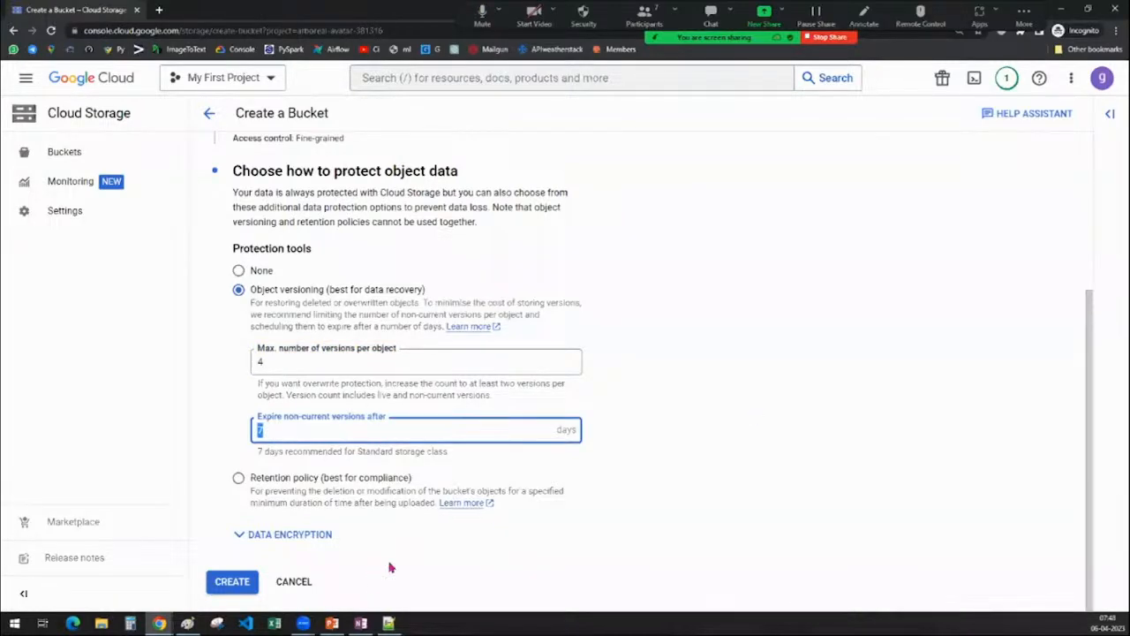
pyautogui.click(275, 364)
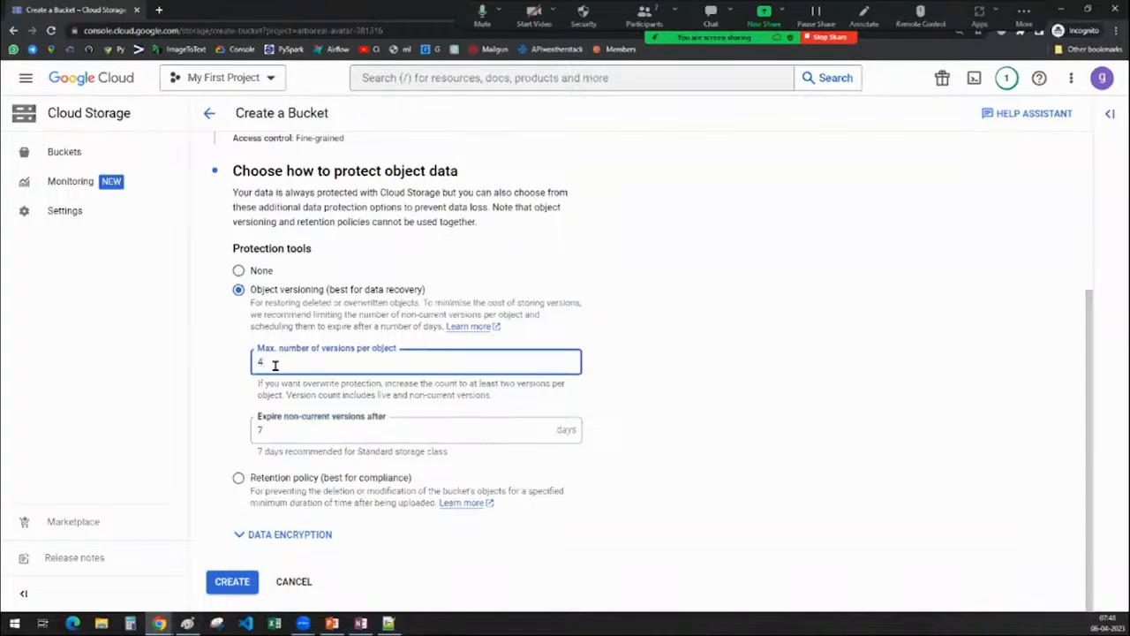
pyautogui.press('BackSpace')
pyautogui.write('3')
pyautogui.click(519, 447)
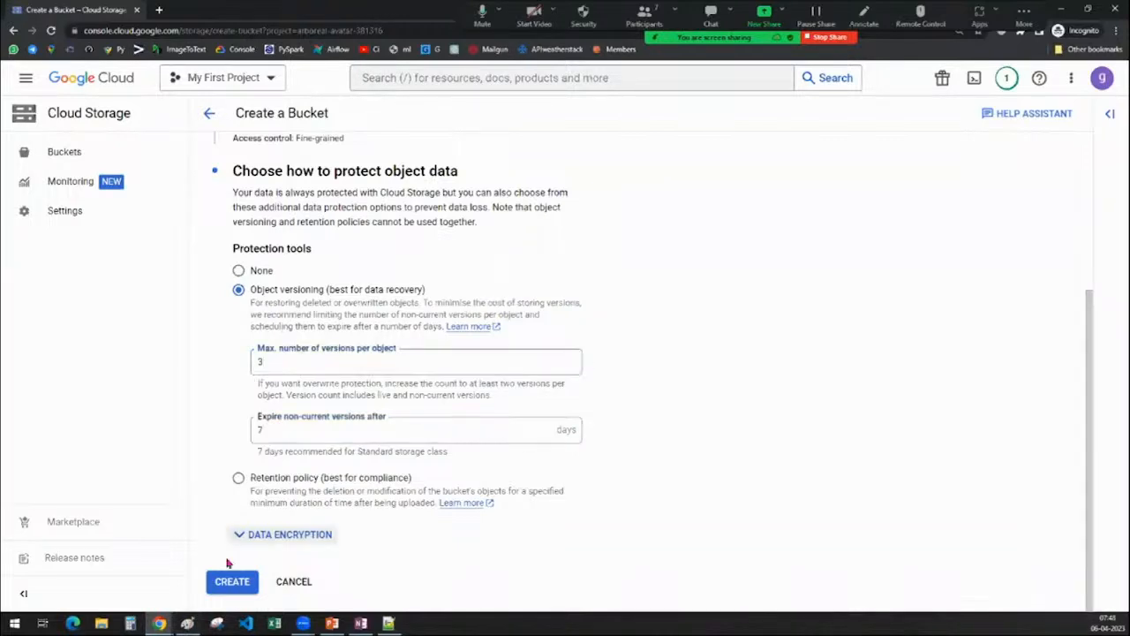
pyautogui.click(283, 364)
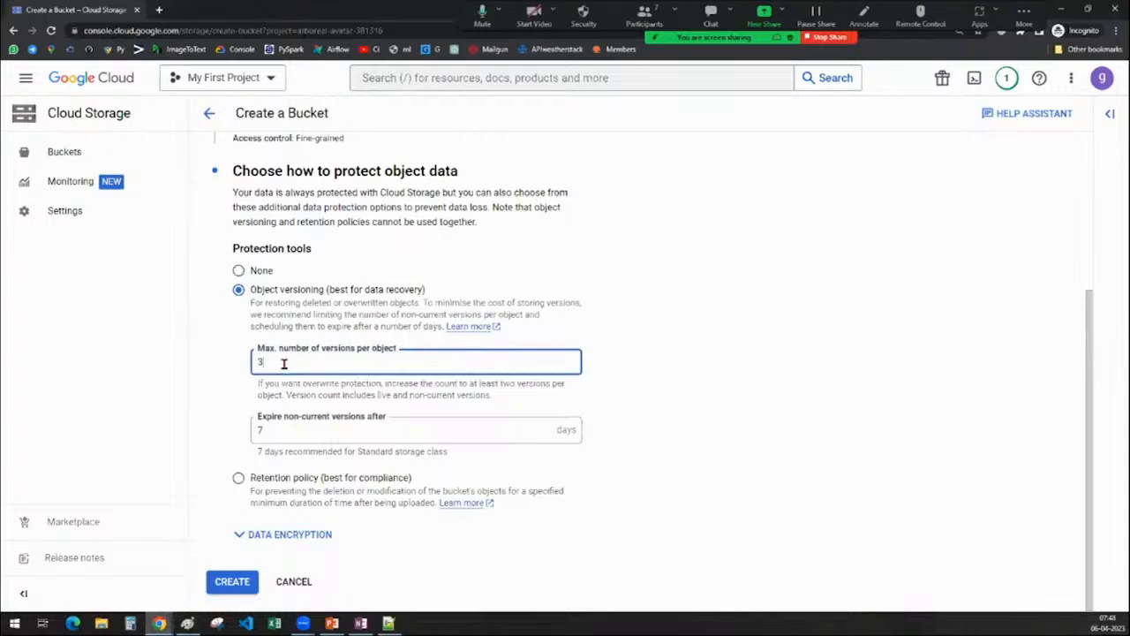
# Switch to Paint and delete the "sales.csv" label from the bucket in the object versioning diagram
pyautogui.click(185, 628)
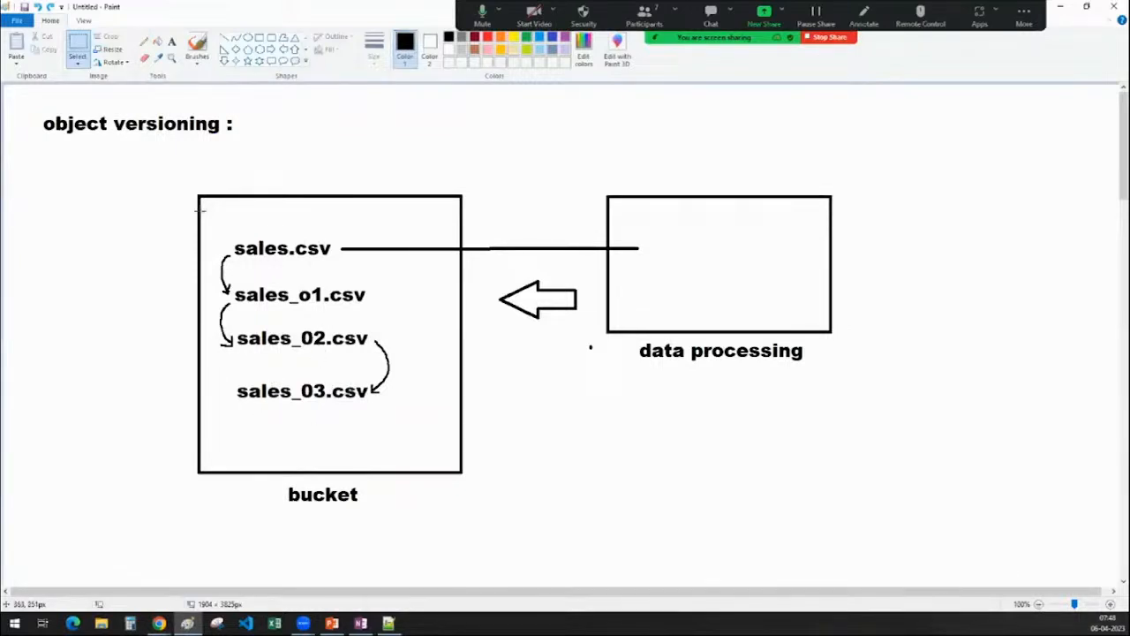
pyautogui.moveTo(216, 229); pyautogui.dragTo(340, 266)
pyautogui.press('Delete')
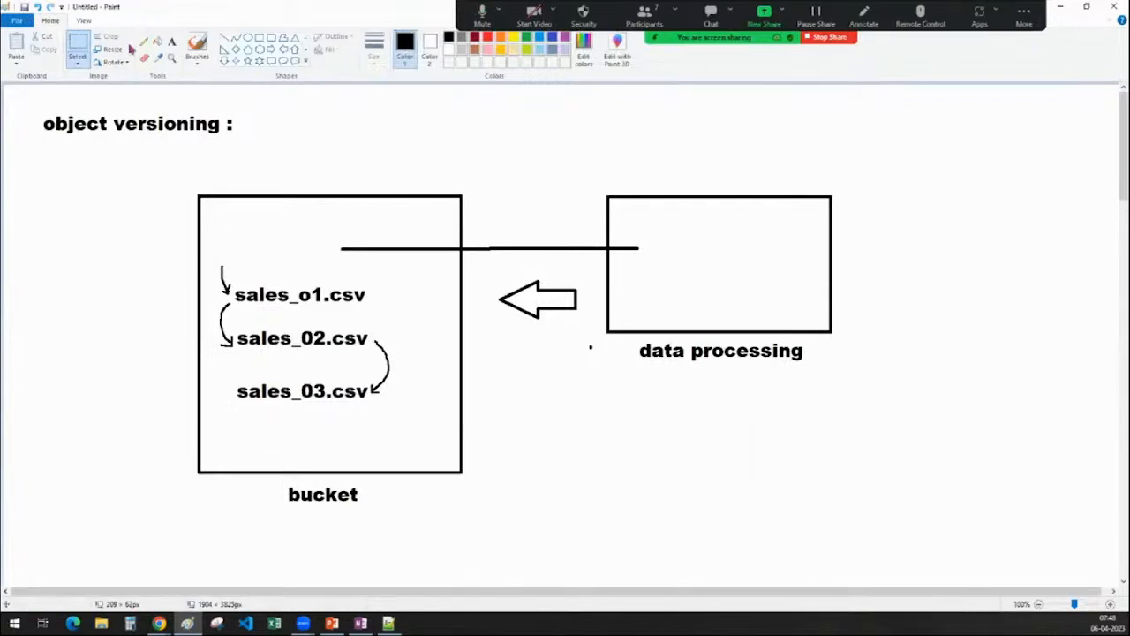
# Add the text label "sales_04.csv" below "sales_03.csv" inside the bucket rectangle
pyautogui.click(171, 42)
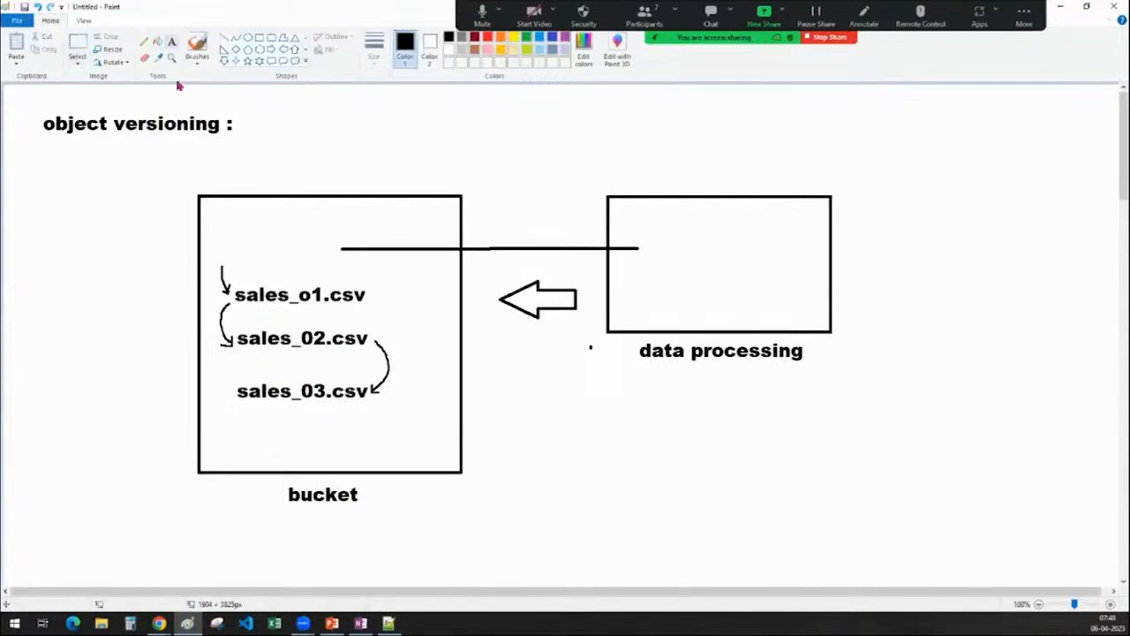
pyautogui.click(237, 432)
pyautogui.write('sales.')
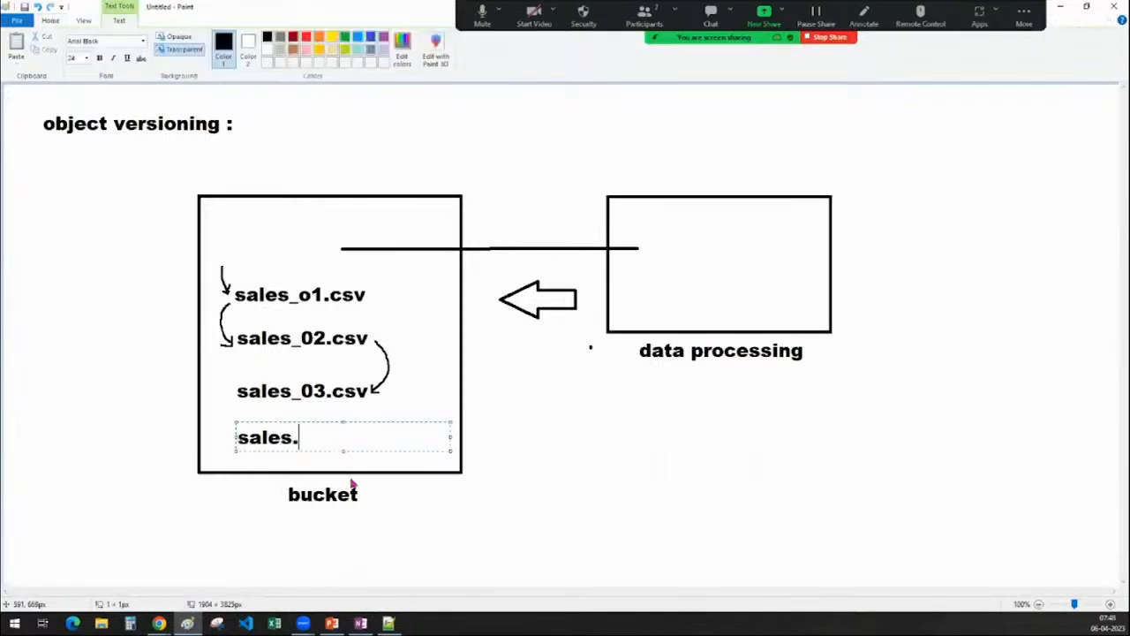
pyautogui.press('BackSpace')
pyautogui.write('_04.csv')
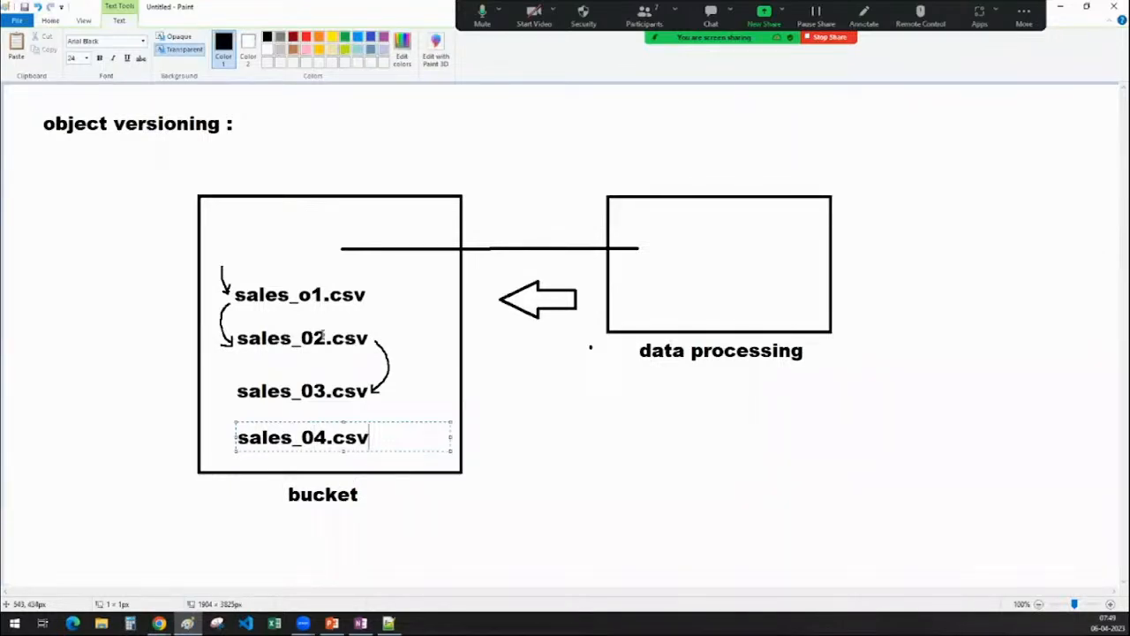
pyautogui.click(229, 387)
# Delete the "sales_o1.csv" label from the bucket rectangle
pyautogui.click(78, 49)
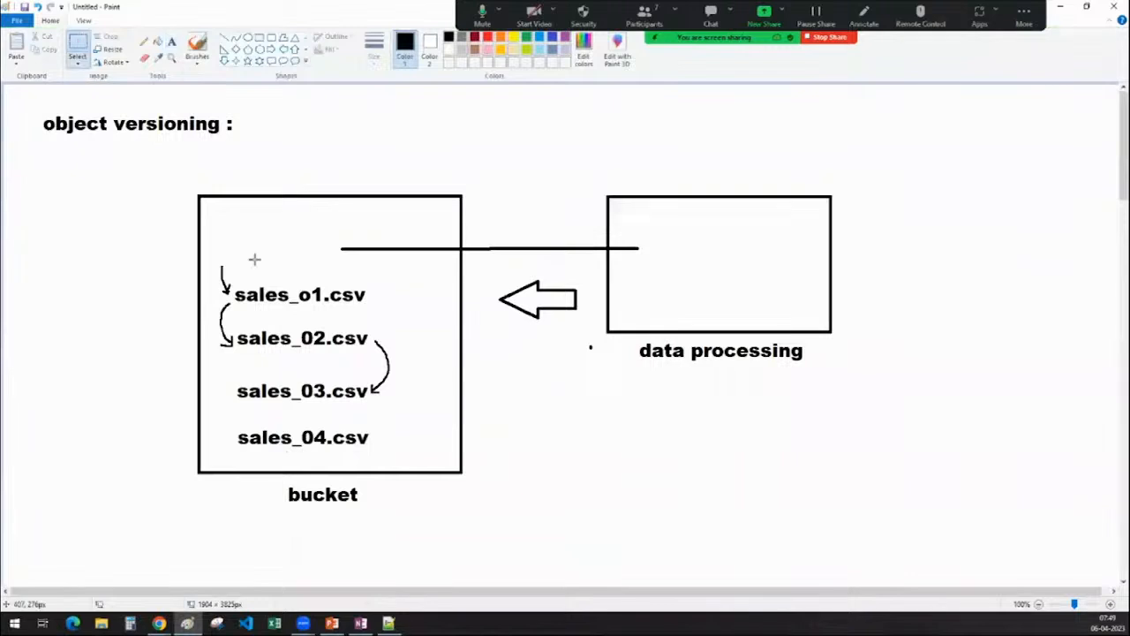
pyautogui.moveTo(222, 276); pyautogui.dragTo(391, 314)
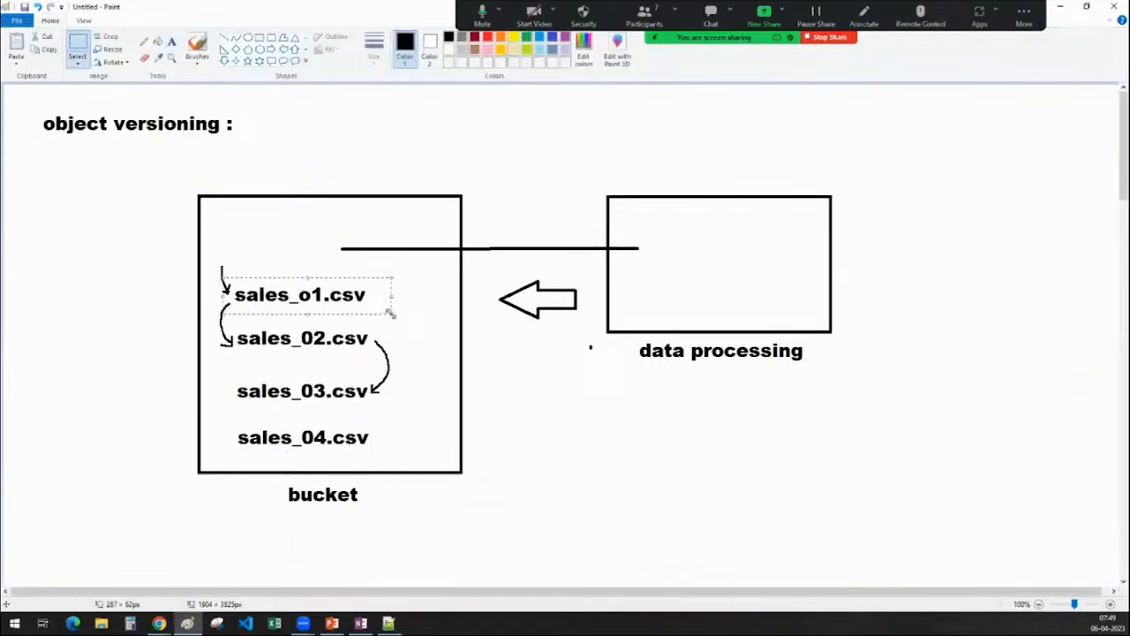
pyautogui.press('Delete')
# Switch to the bucket creation page in Chrome and choose Retention policy as the protection tool
pyautogui.click(158, 624)
pyautogui.click(176, 583)
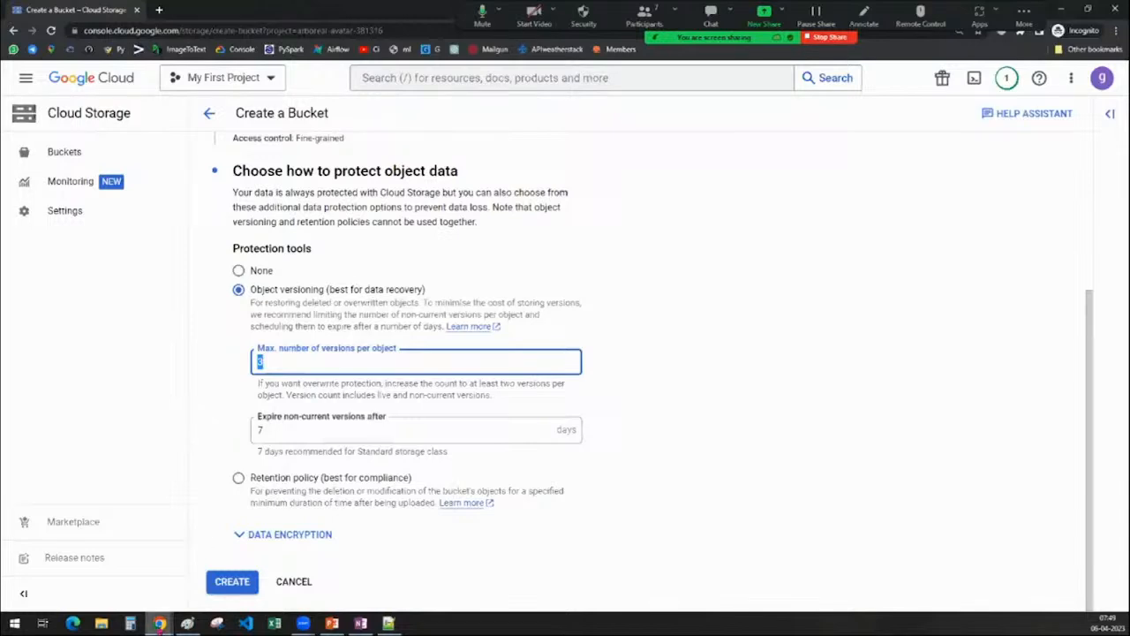
pyautogui.click(159, 623)
pyautogui.click(187, 623)
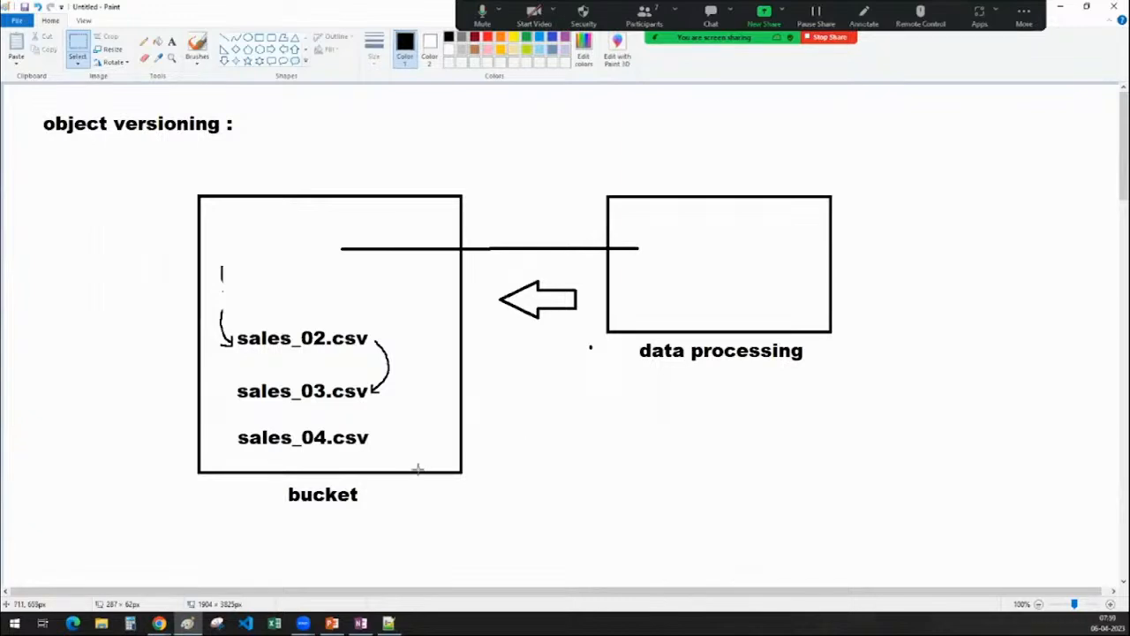
pyautogui.scroll(-10, 421, 389)
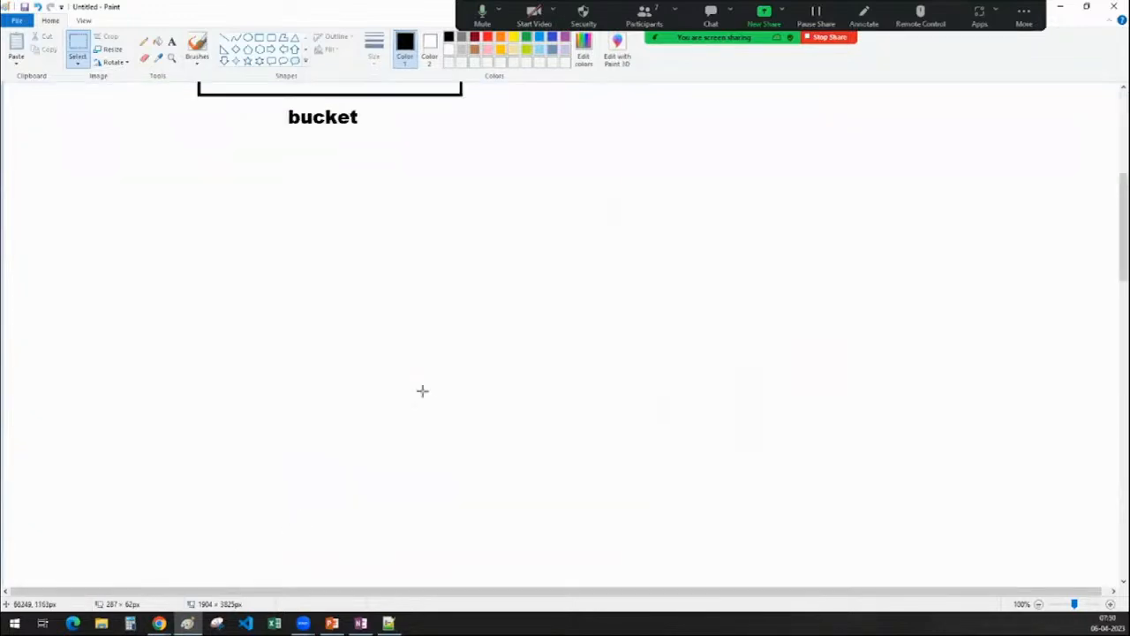
pyautogui.click(159, 624)
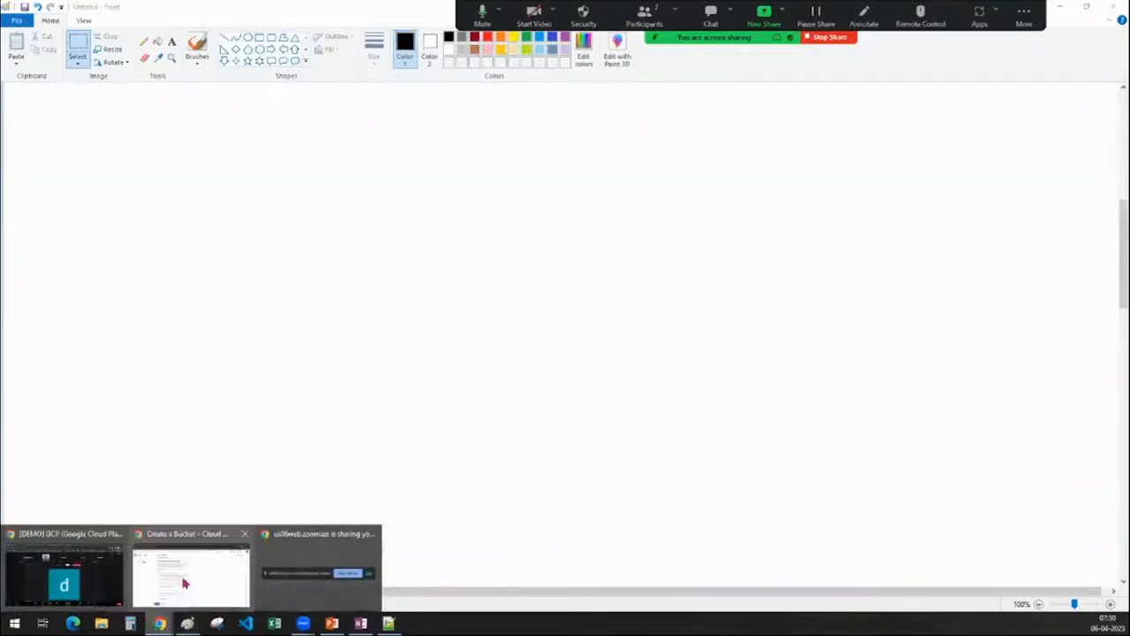
pyautogui.click(185, 583)
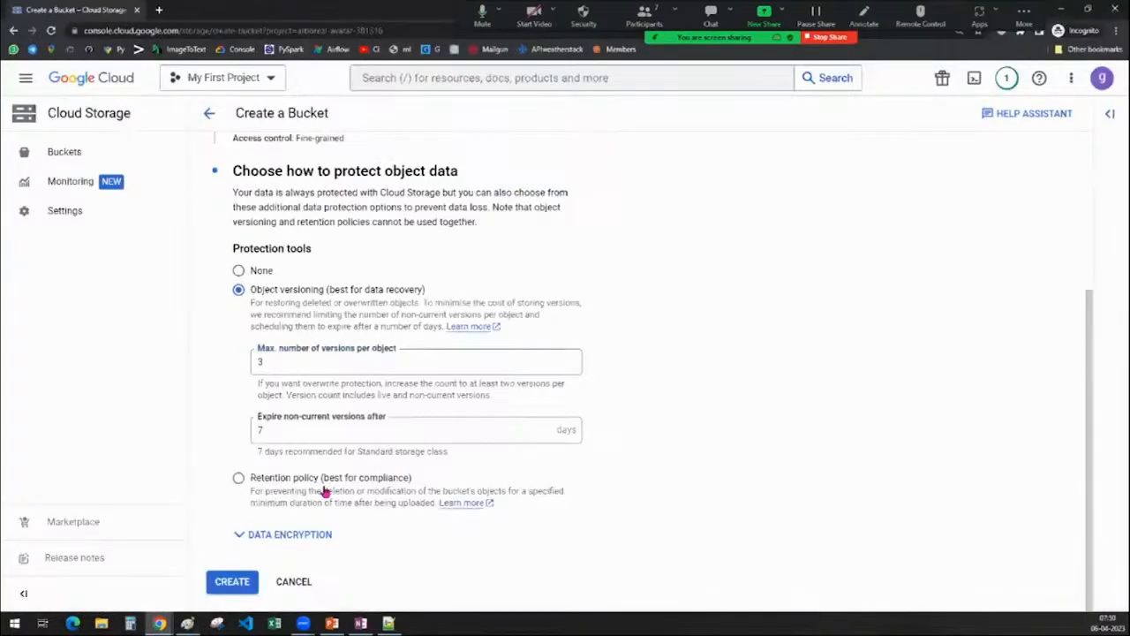
pyautogui.click(281, 478)
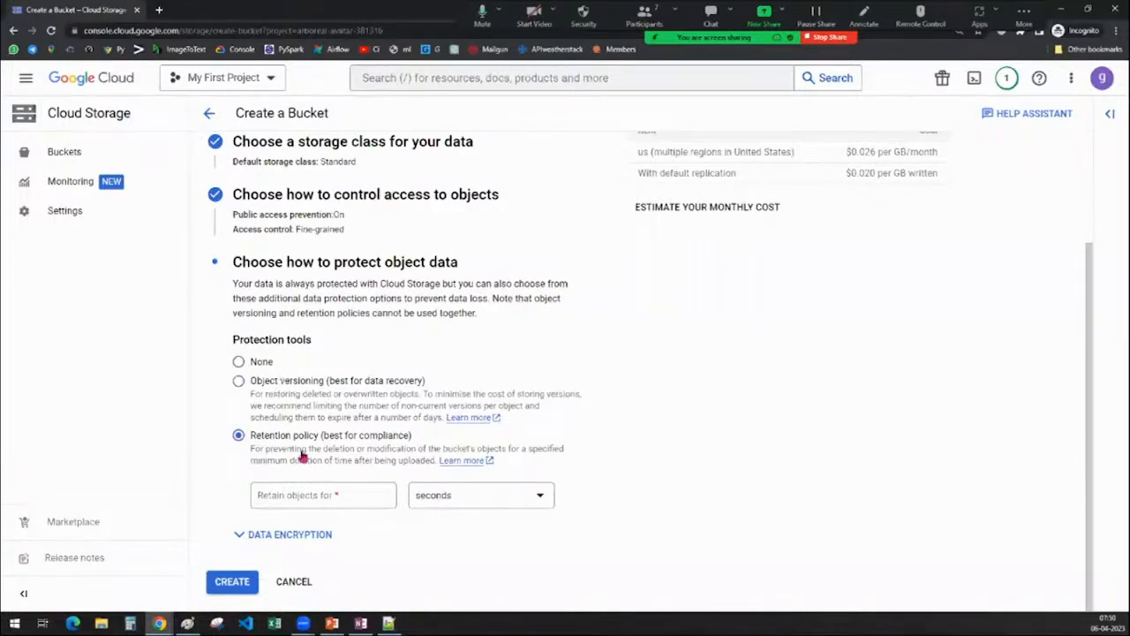
# Switch to Paint and add the heading "retention policy :" in the blank area below the object versioning diagram
pyautogui.click(1061, 8)
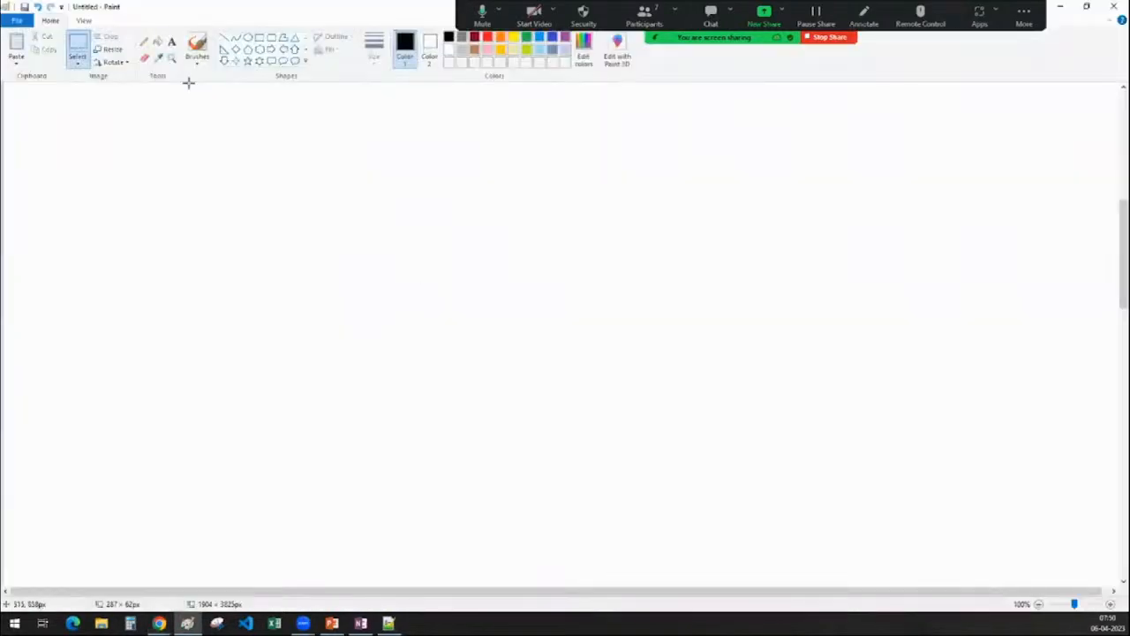
pyautogui.click(174, 46)
pyautogui.click(40, 112)
pyautogui.write('retention')
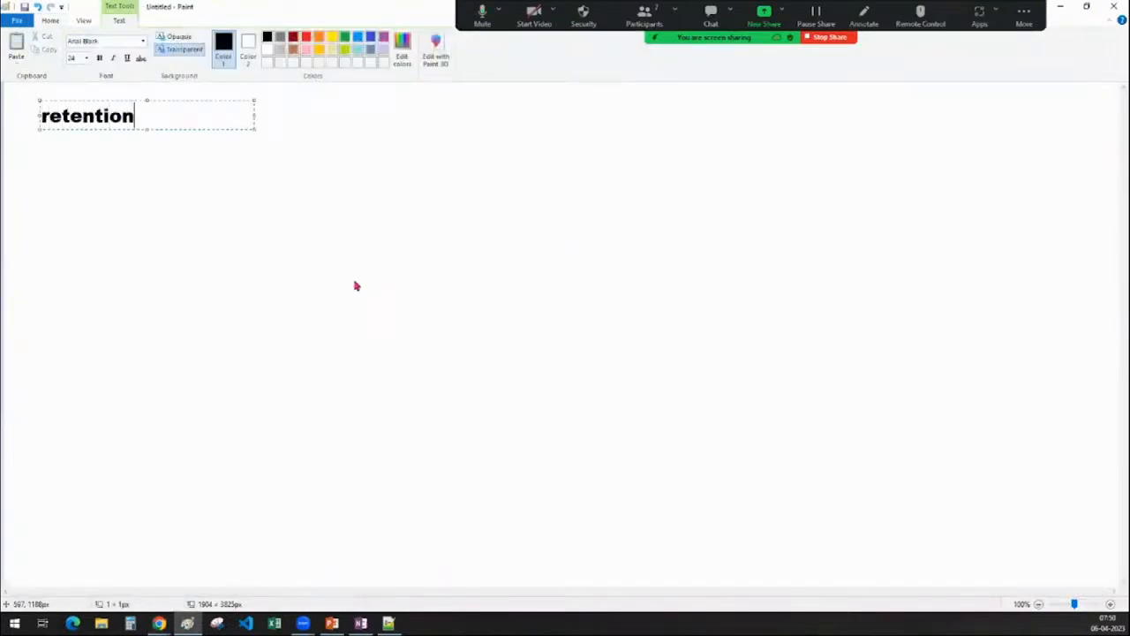
pyautogui.write(' policy :')
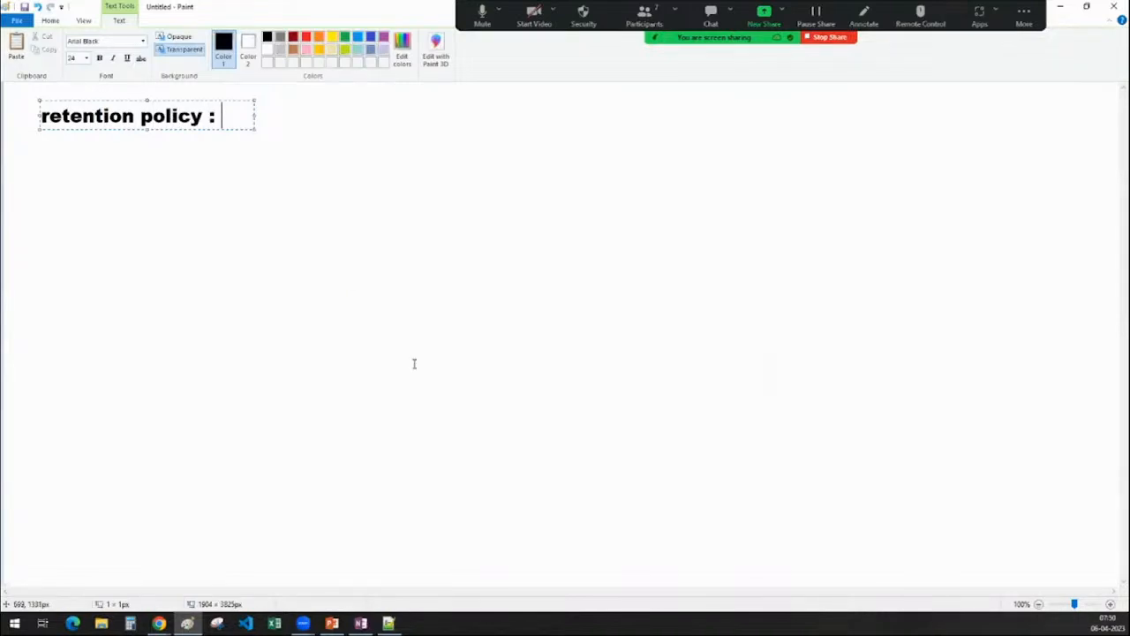
pyautogui.click(415, 363)
# Draw a rectangle about 410 × 416 px below the "retention policy :" heading and shift it slightly down and left
pyautogui.click(258, 39)
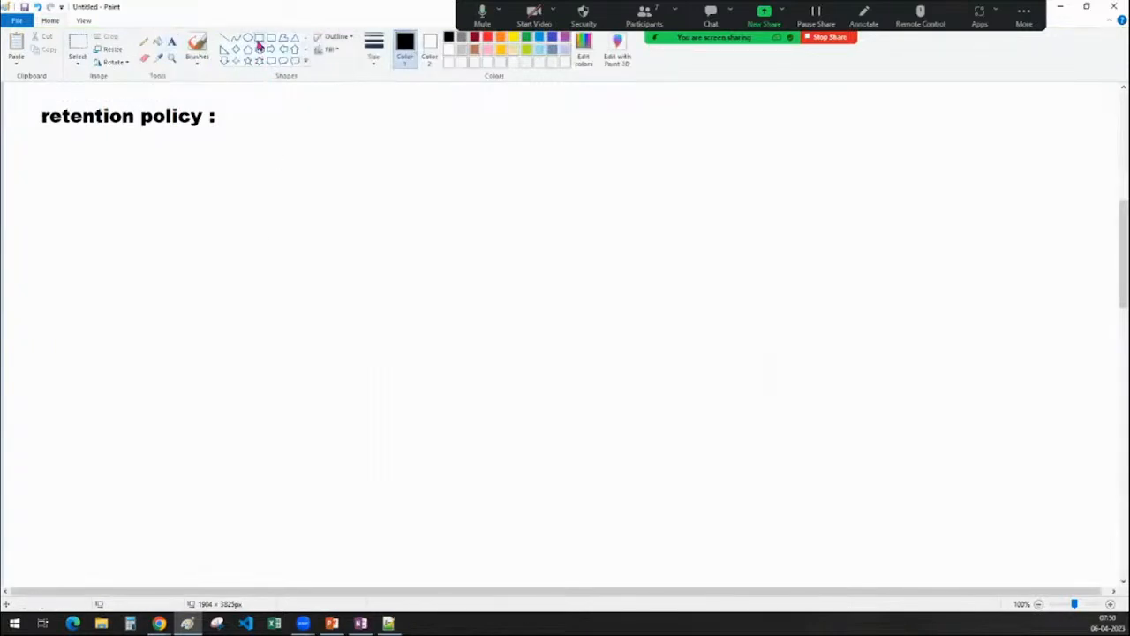
pyautogui.moveTo(217, 169); pyautogui.dragTo(459, 412)
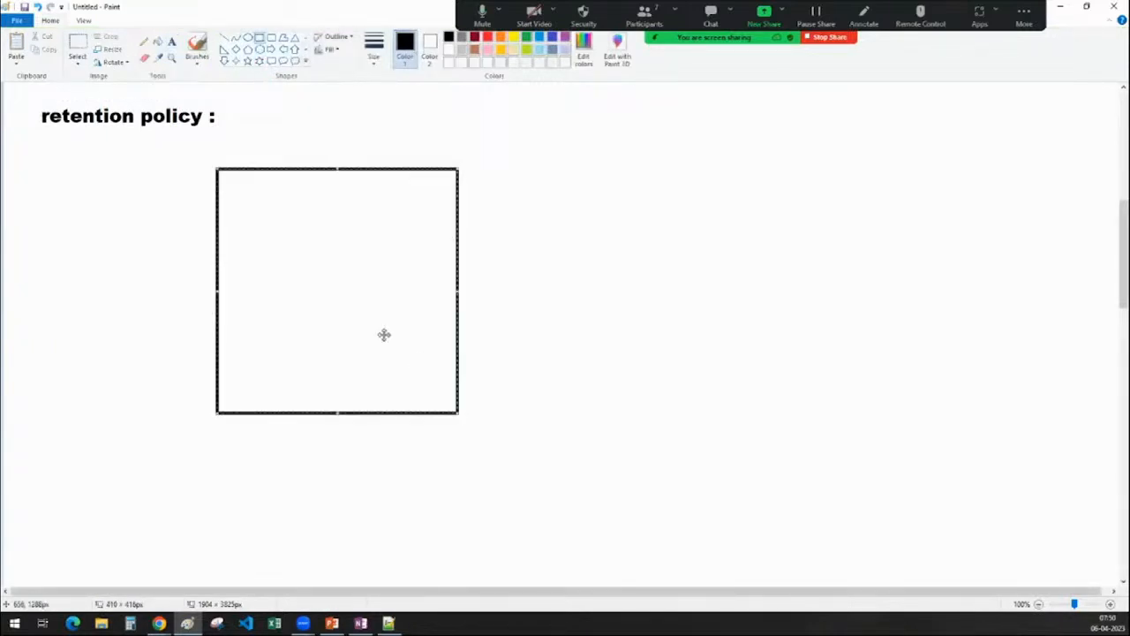
pyautogui.moveTo(341, 304); pyautogui.dragTo(337, 312)
pyautogui.click(662, 291)
# Label the new rectangle "bucket" just below its lower edge
pyautogui.click(172, 41)
pyautogui.click(285, 433)
pyautogui.write('bucket')
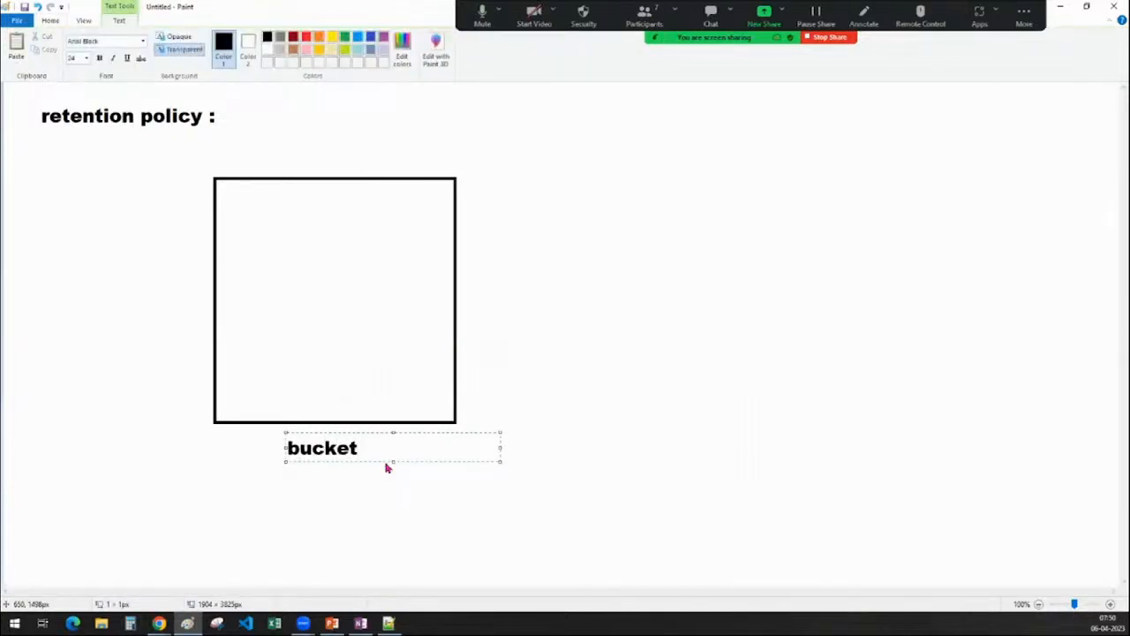
pyautogui.click(677, 322)
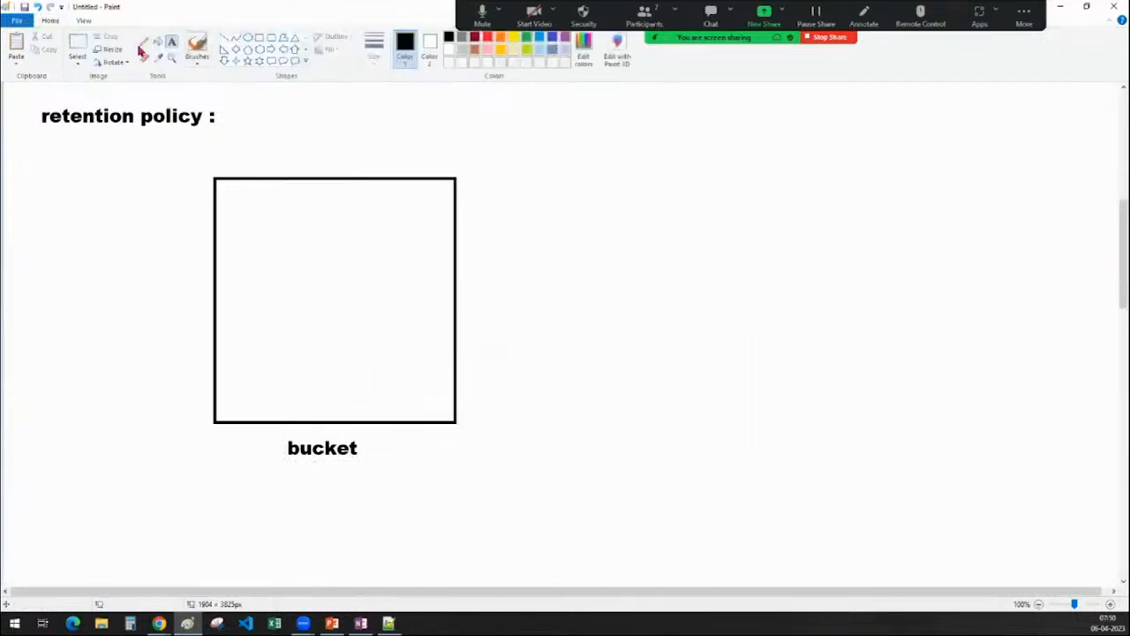
# Add the text label "sales.csv" inside the upper part of the bucket rectangle and shift it slightly right
pyautogui.click(249, 222)
pyautogui.write('sales.csv')
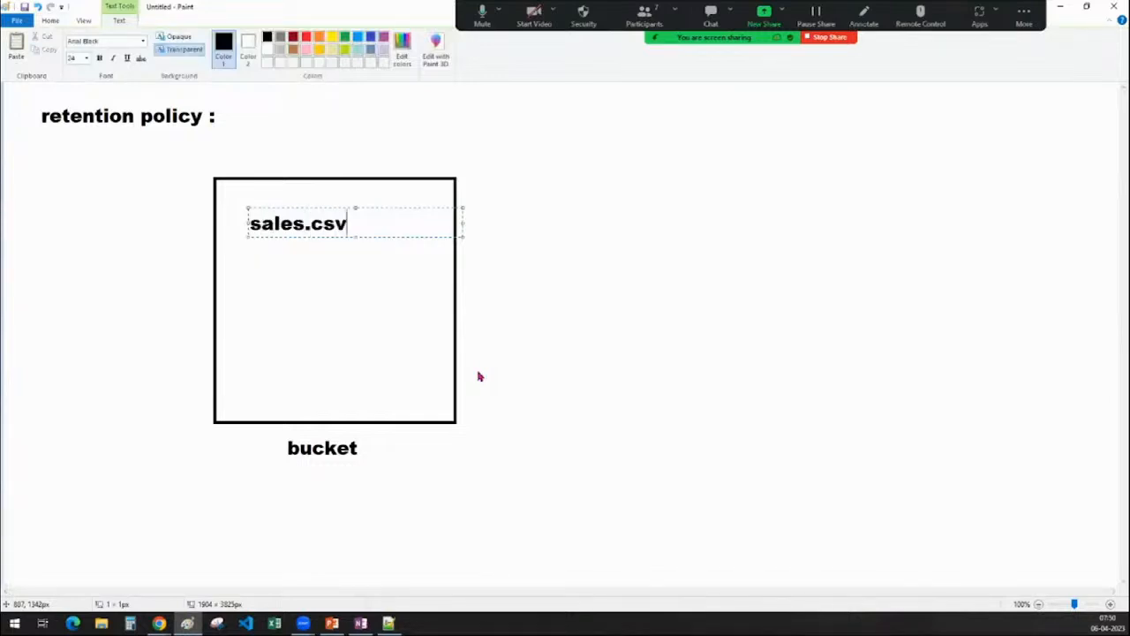
pyautogui.moveTo(254, 226); pyautogui.dragTo(261, 225)
pyautogui.click(286, 300)
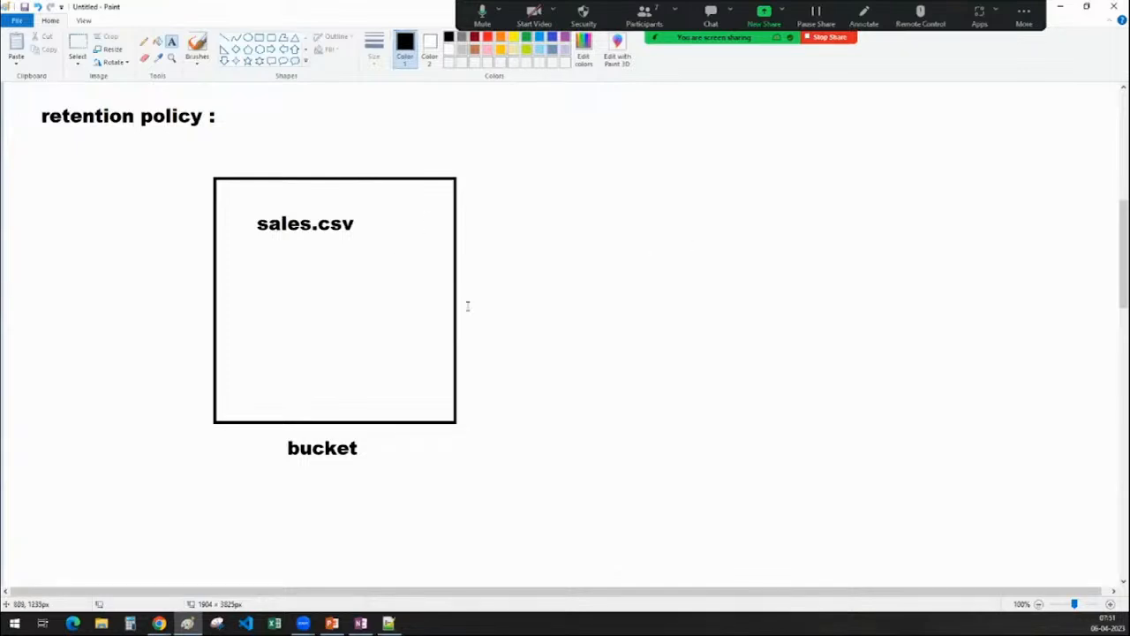
# Add the text "retention period : 5 hours" to the right of the bucket rectangle, level with "sales.csv"
pyautogui.click(511, 221)
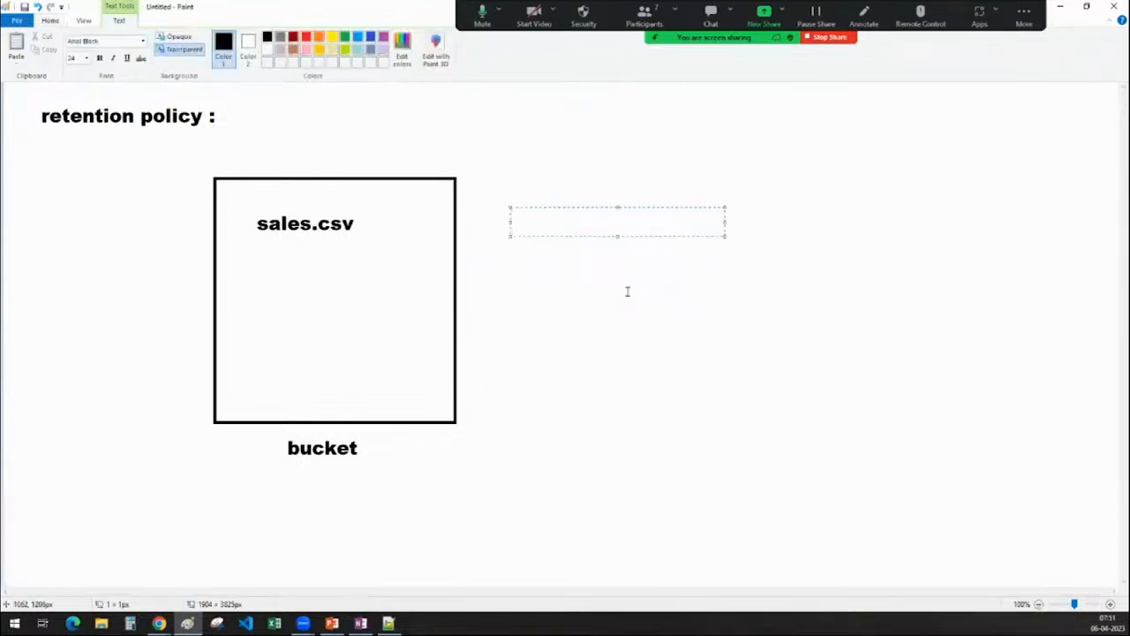
pyautogui.write('retentio')
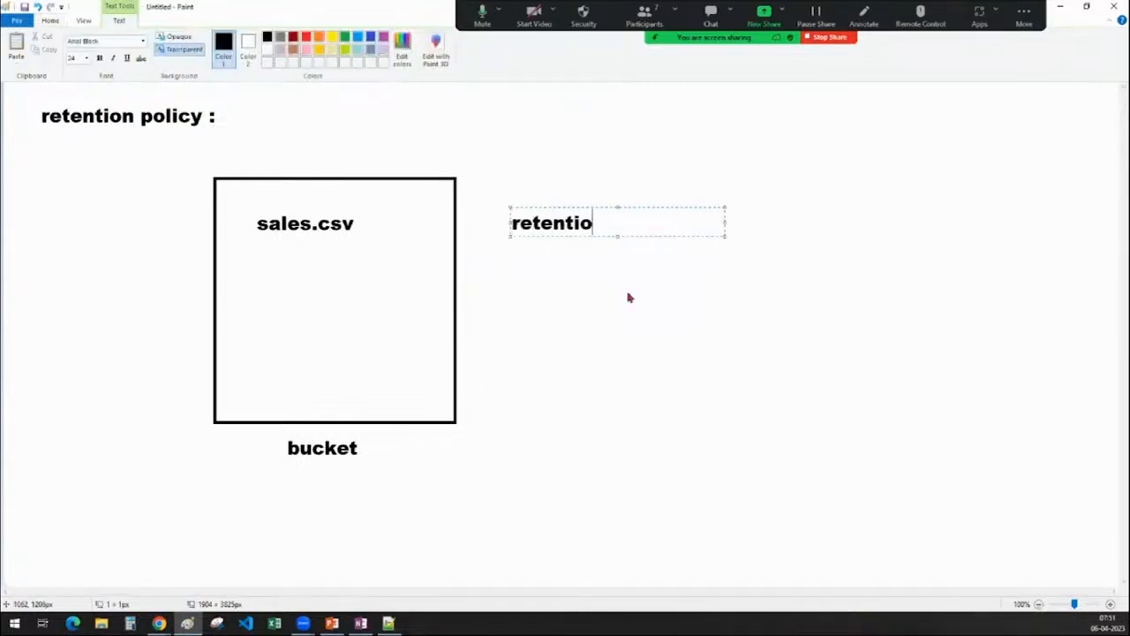
pyautogui.write('n periro')
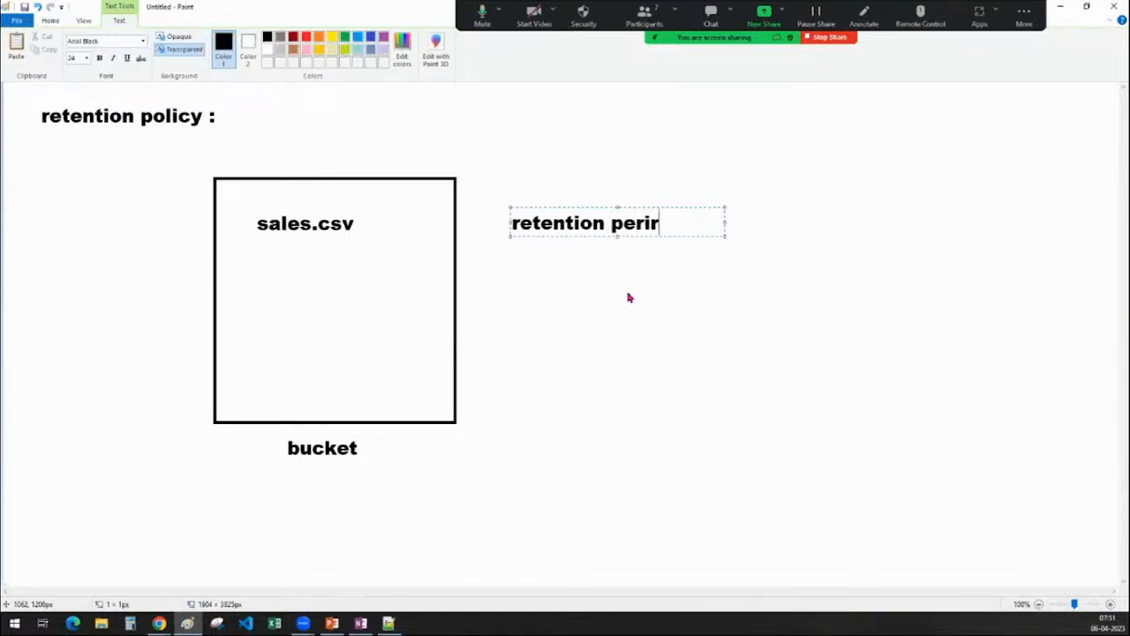
pyautogui.press('BackSpace')
pyautogui.press('BackSpace')
pyautogui.write('od : 5 hours')
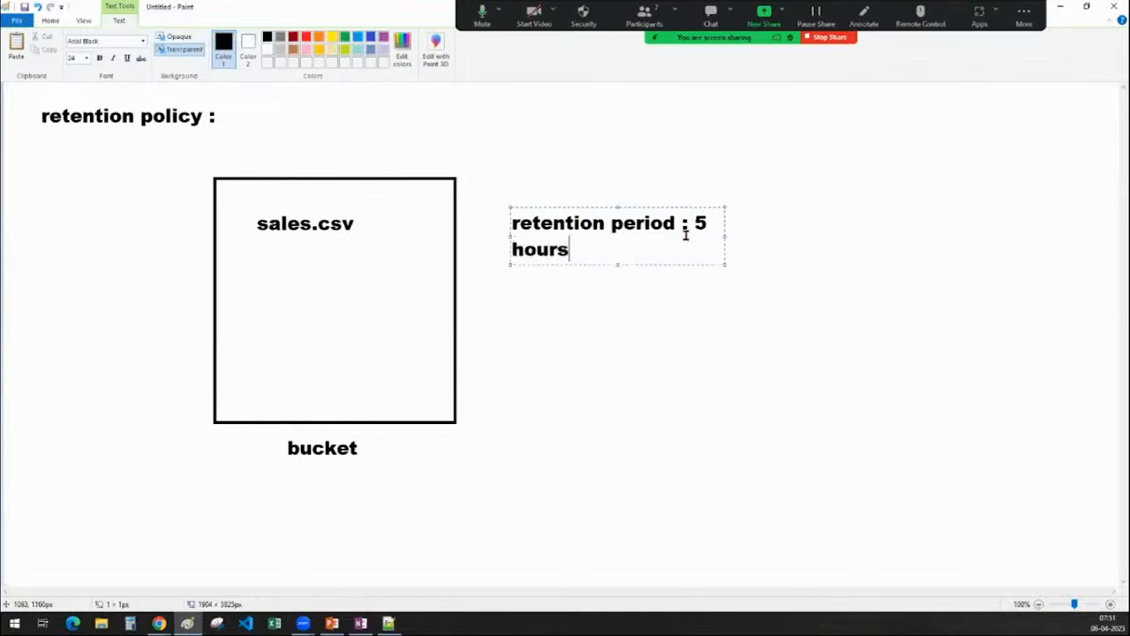
pyautogui.moveTo(724, 238); pyautogui.dragTo(941, 244)
pyautogui.click(648, 378)
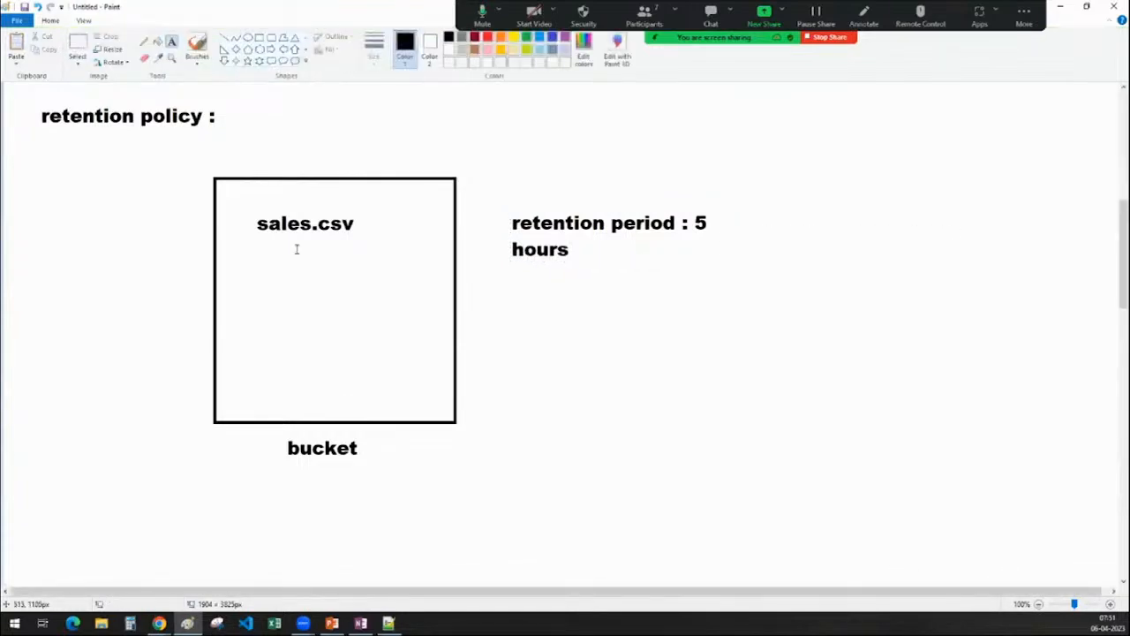
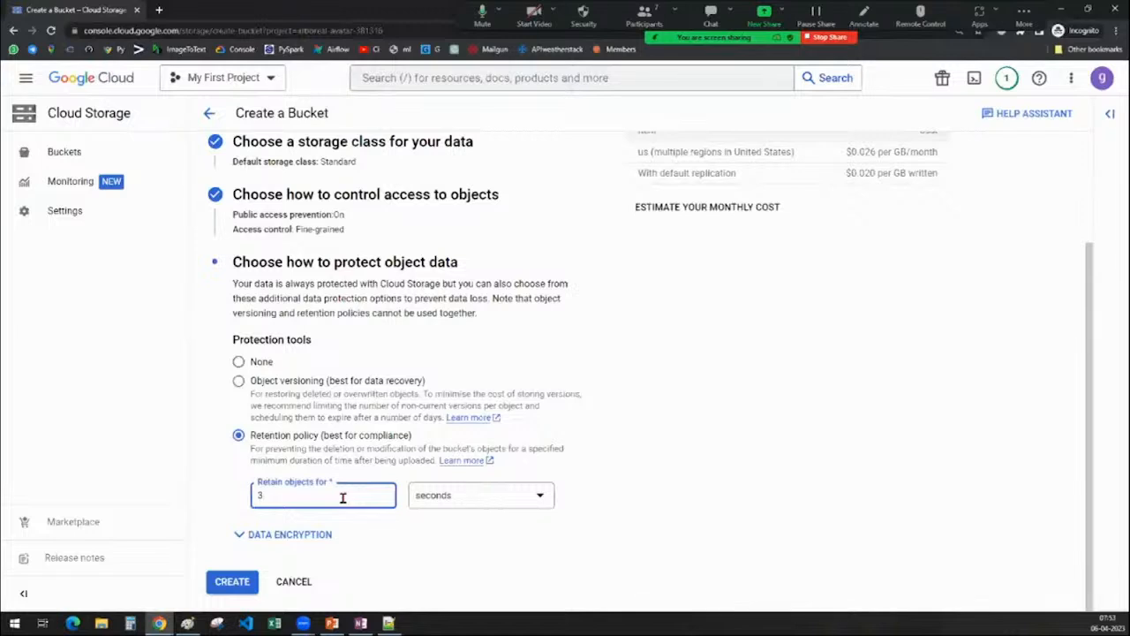
# Set the bucket's retention policy to retain objects for 180 seconds
pyautogui.click(447, 502)
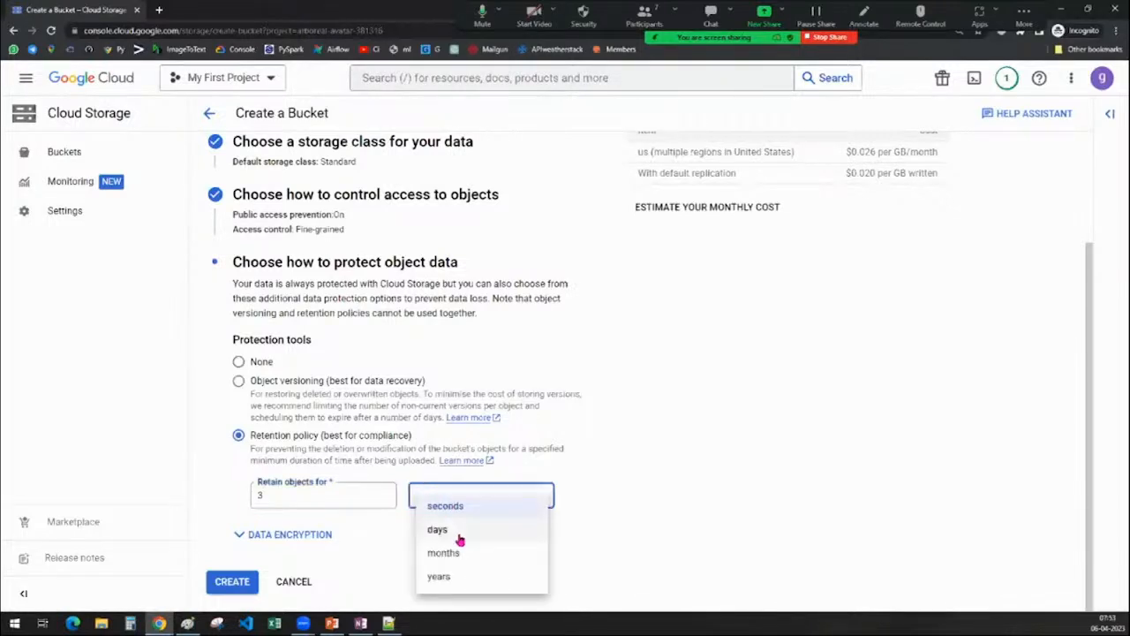
pyautogui.click(727, 524)
pyautogui.click(273, 494)
pyautogui.moveTo(273, 495); pyautogui.dragTo(221, 494)
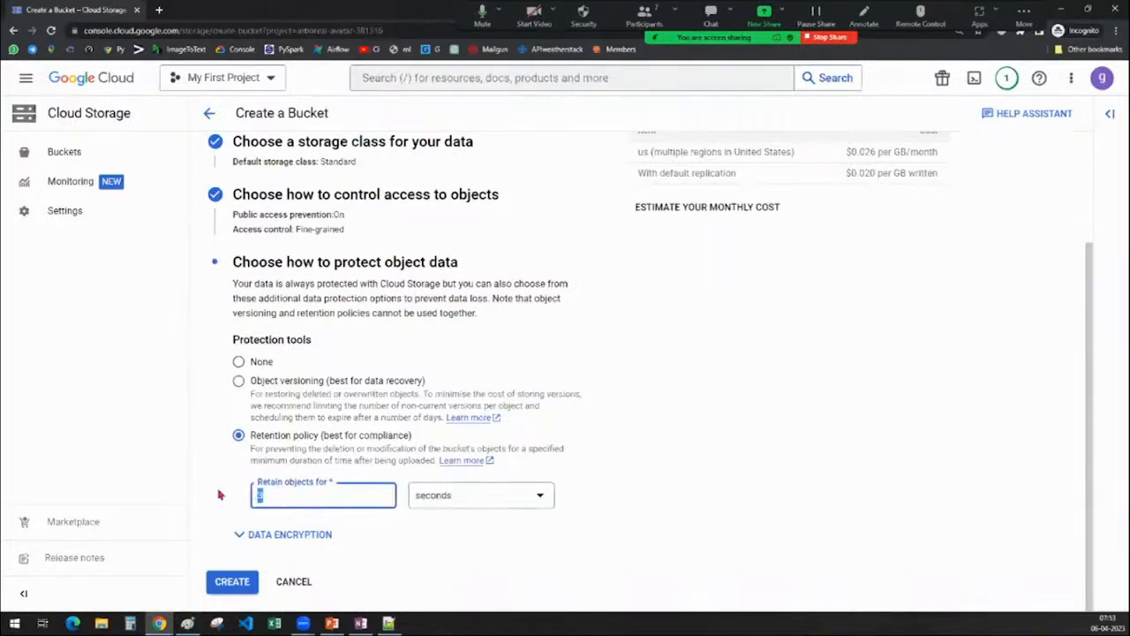
pyautogui.write('180')
pyautogui.click(645, 481)
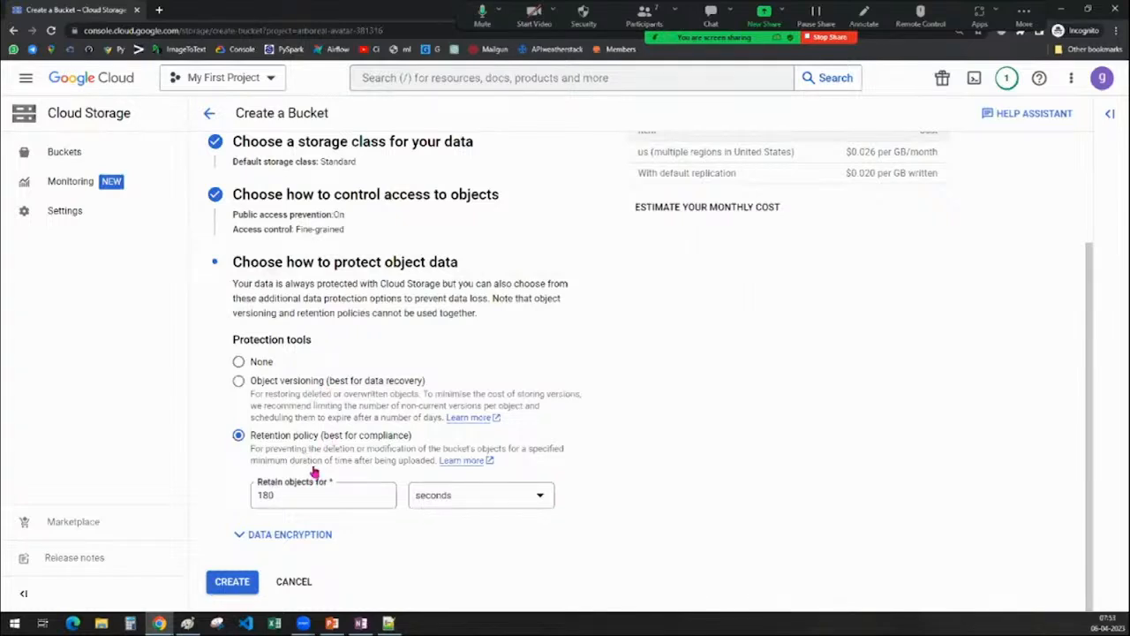
# Review the storage_bucket_batch10 configuration and create the bucket with public access prevention enforced
pyautogui.scroll(2, 313, 472)
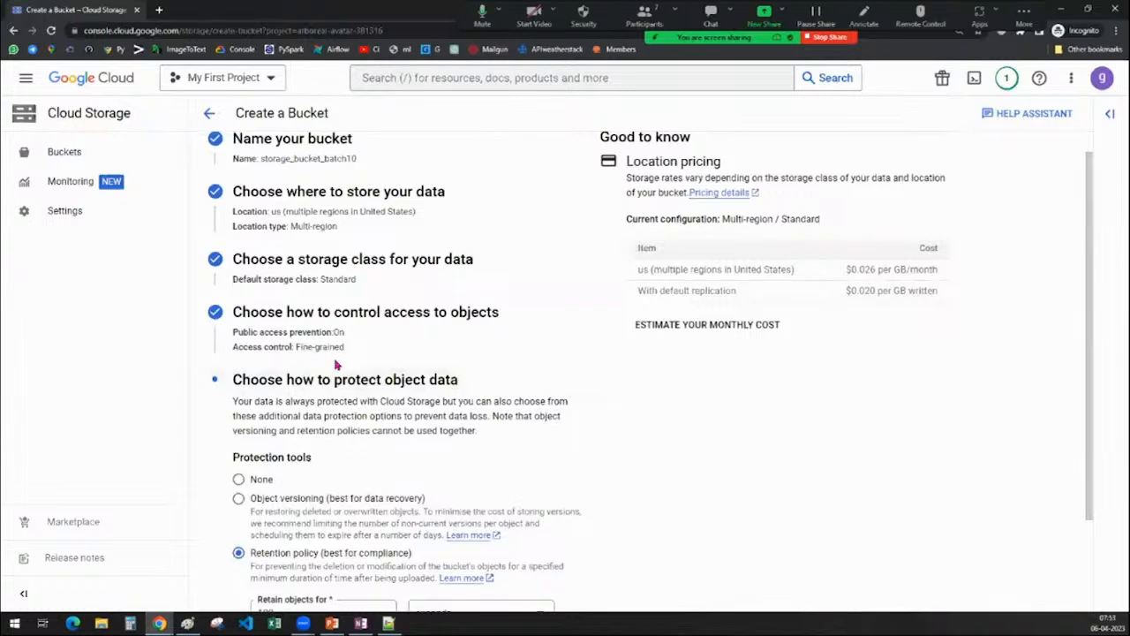
pyautogui.scroll(1, 335, 363)
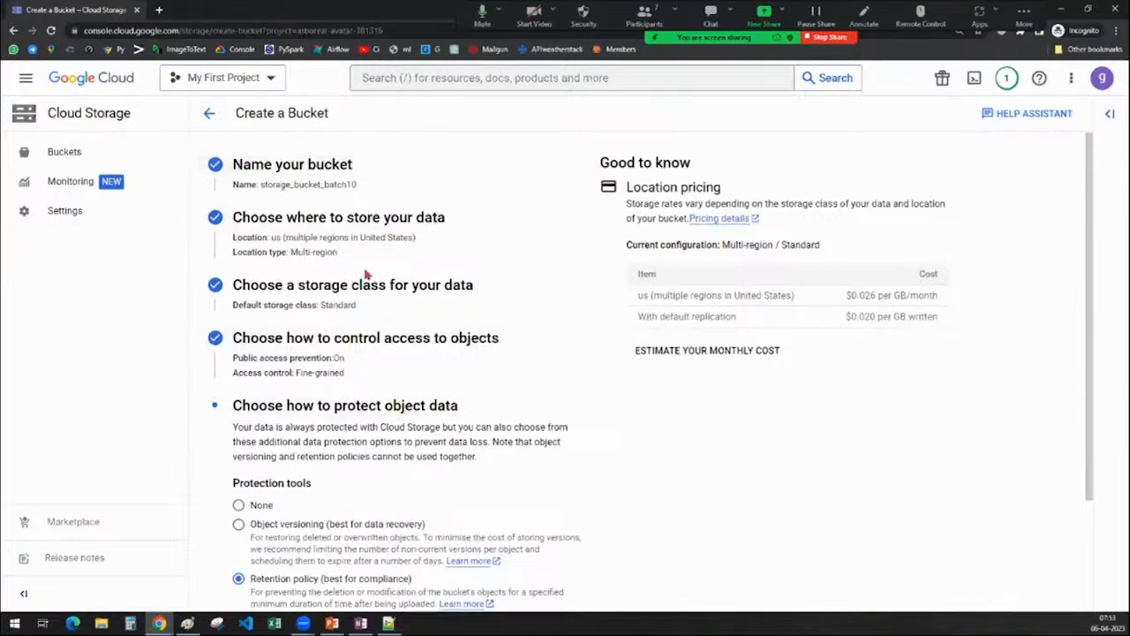
pyautogui.scroll(-3, 363, 273)
pyautogui.click(235, 582)
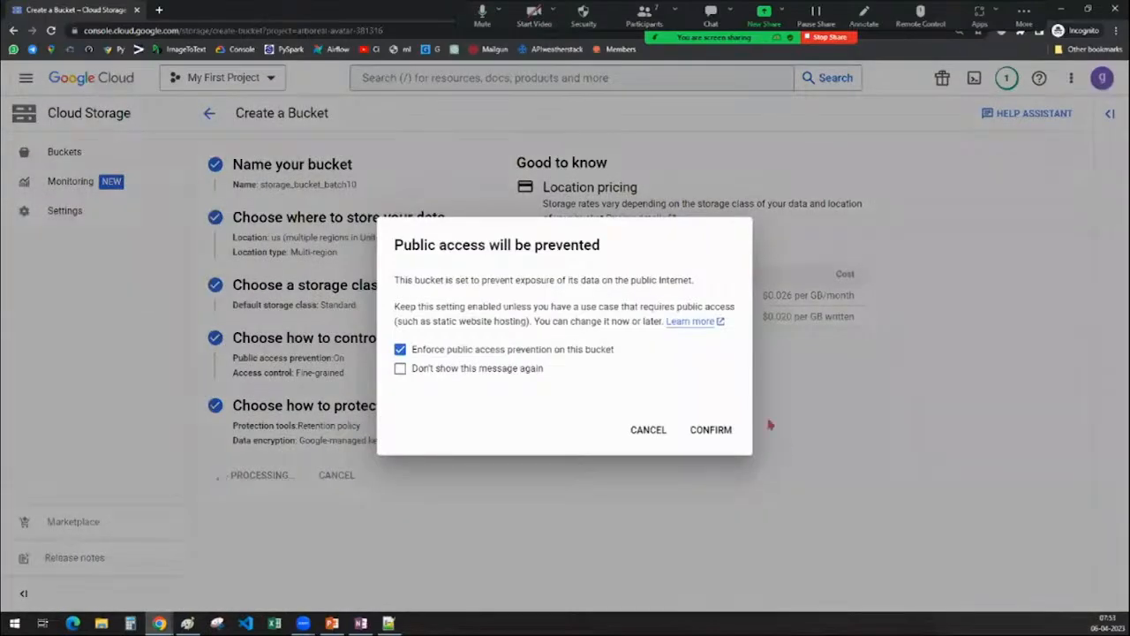
pyautogui.click(712, 431)
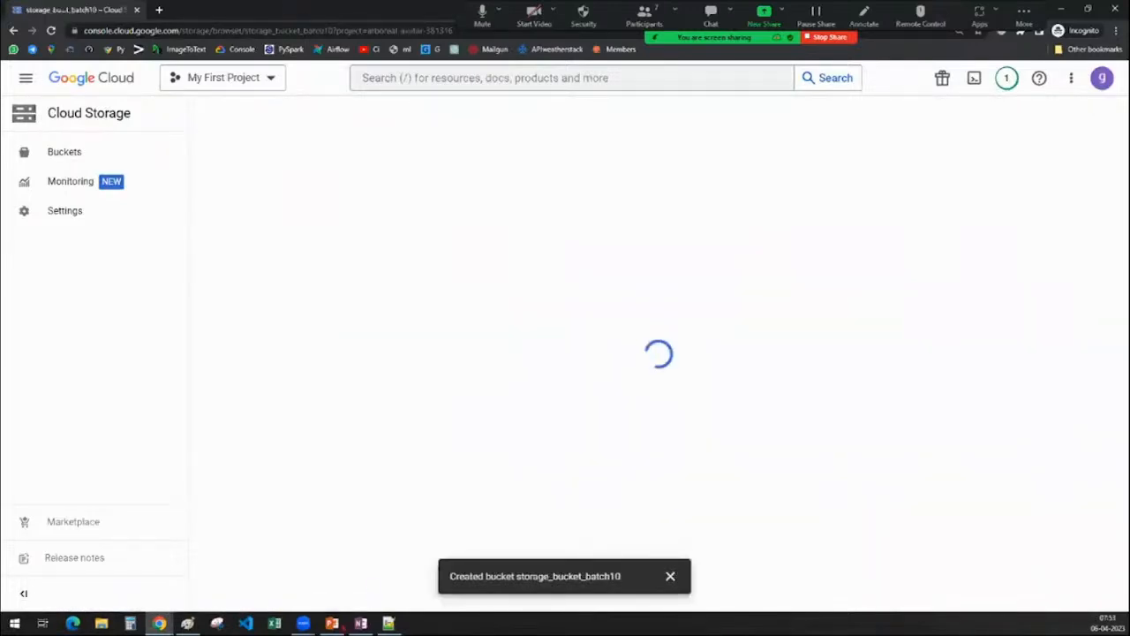
# Switch to PowerPoint and move its window off to the other display, leaving the OneNote notebook in view
pyautogui.click(362, 623)
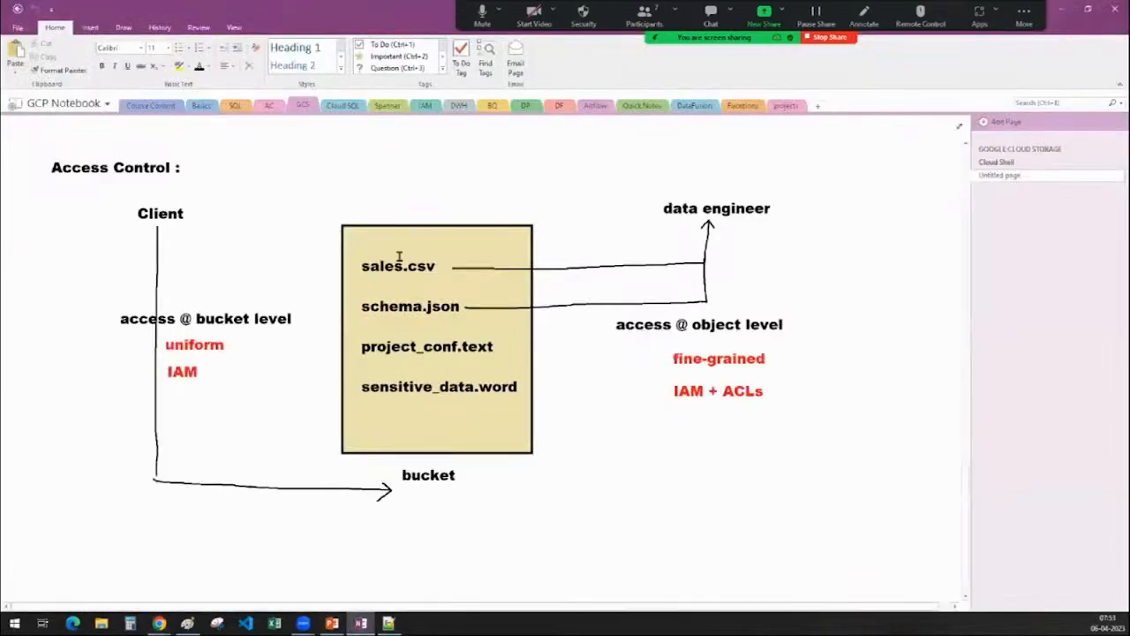
pyautogui.click(332, 624)
pyautogui.doubleClick(305, 10)
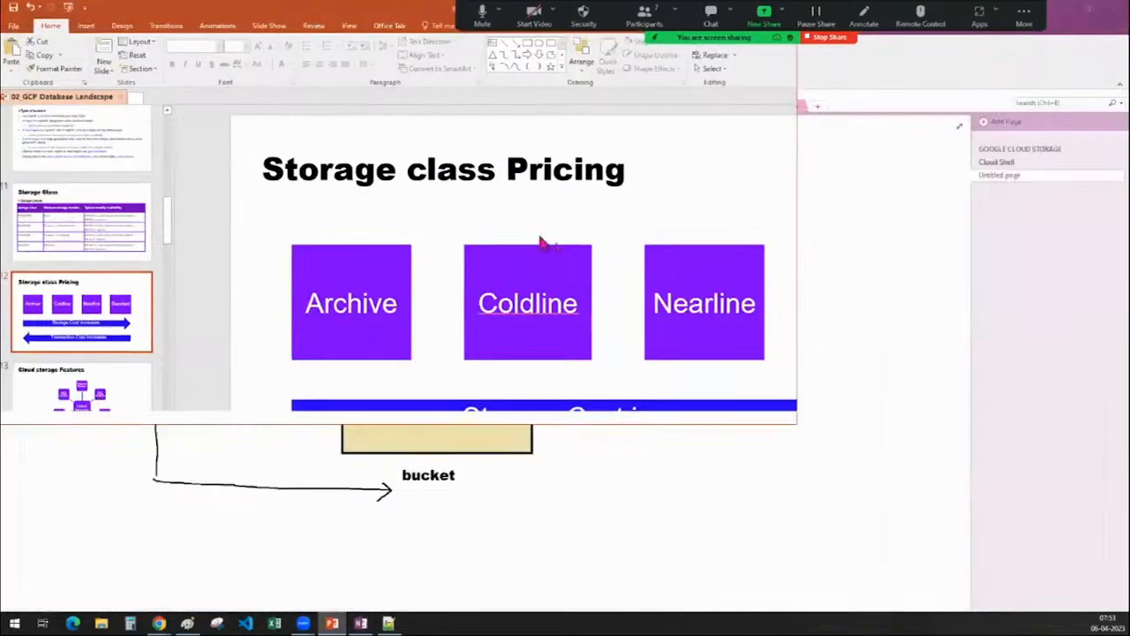
pyautogui.moveTo(1104, 68); pyautogui.dragTo(1129, 68)
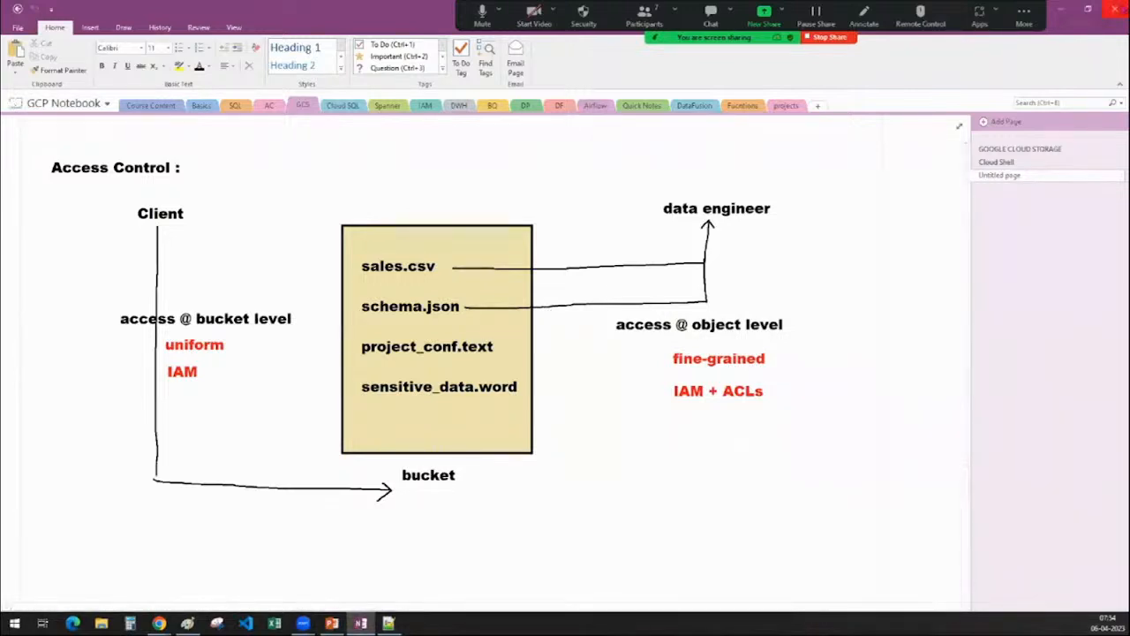
# Look over the Cloud Shell page in the notebook's GCS section and minimize the notebook
pyautogui.click(1013, 165)
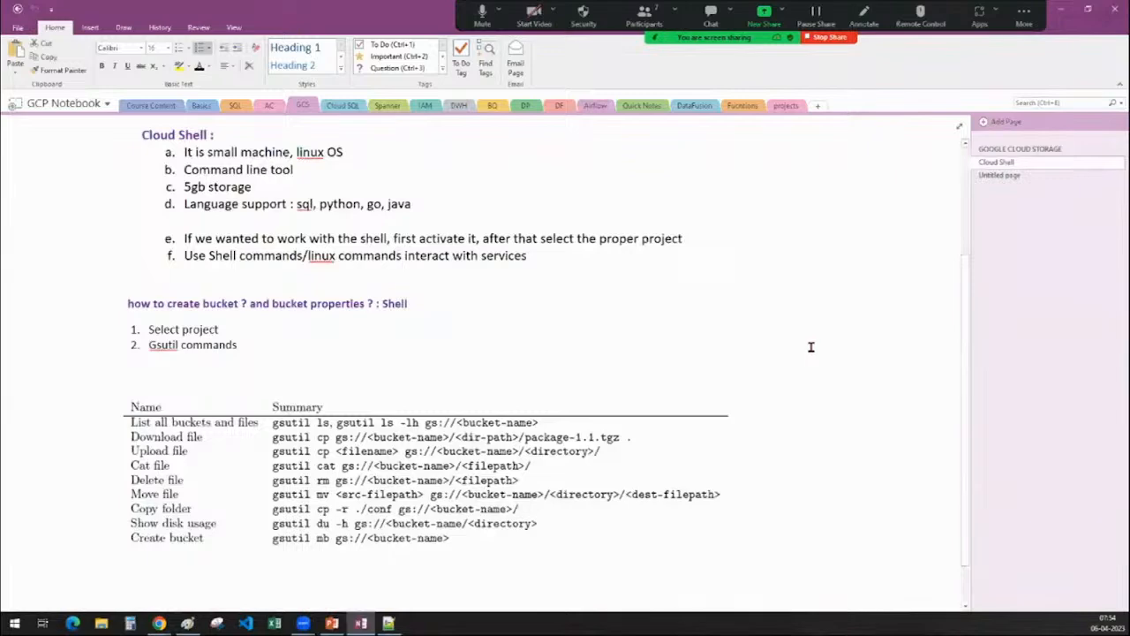
pyautogui.scroll(2, 811, 347)
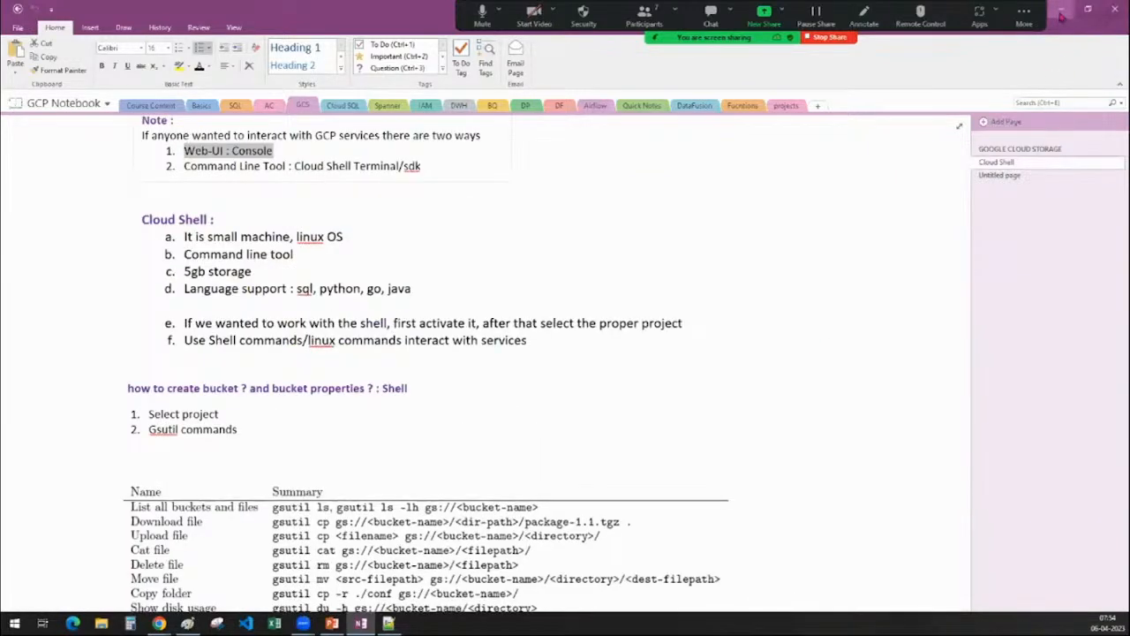
pyautogui.click(1063, 13)
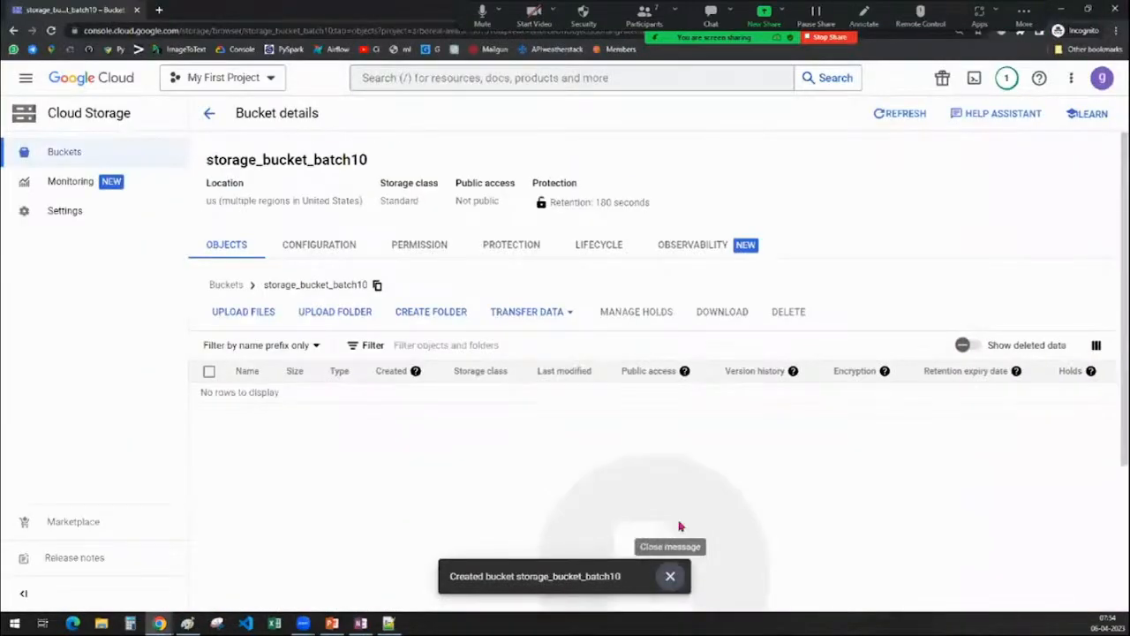
pyautogui.moveTo(205, 160); pyautogui.dragTo(380, 168)
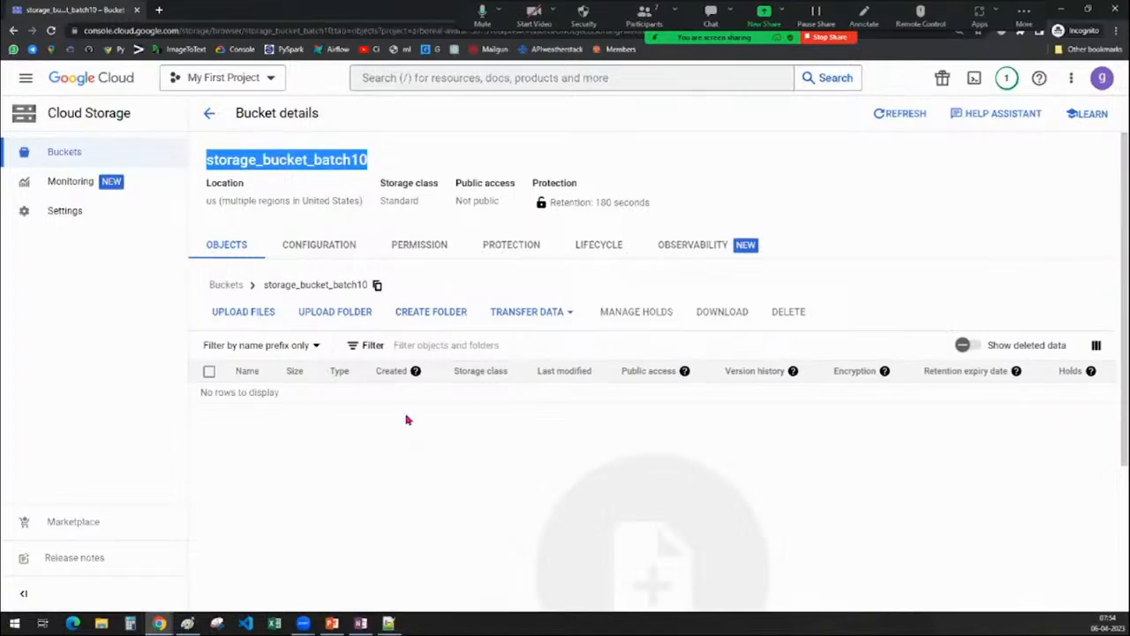
pyautogui.click(370, 495)
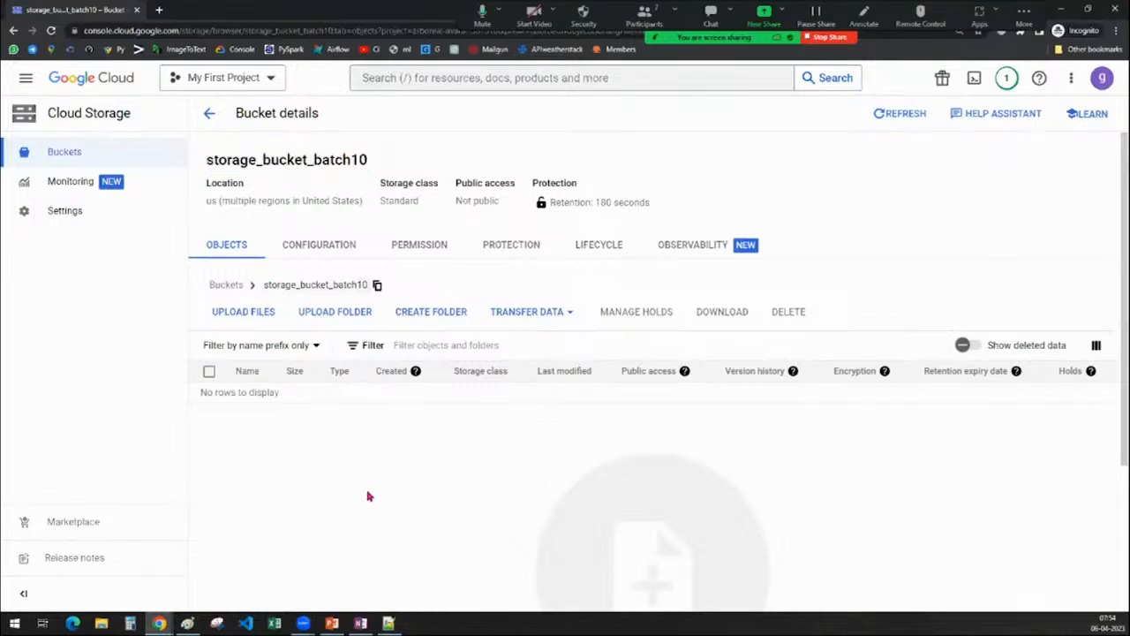
pyautogui.click(250, 319)
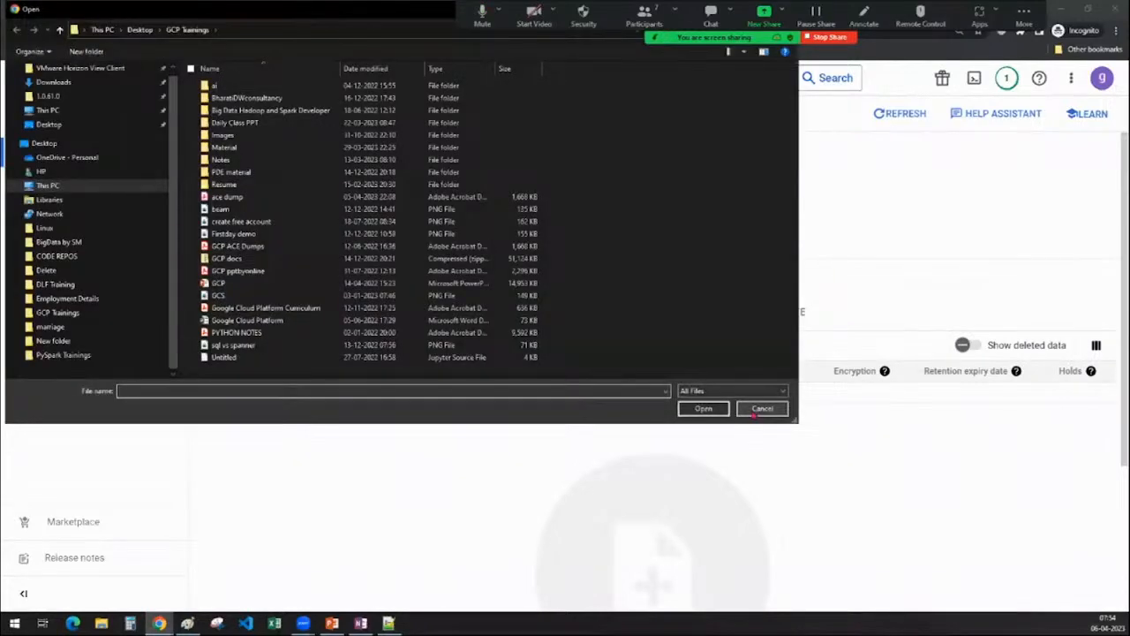
pyautogui.click(756, 413)
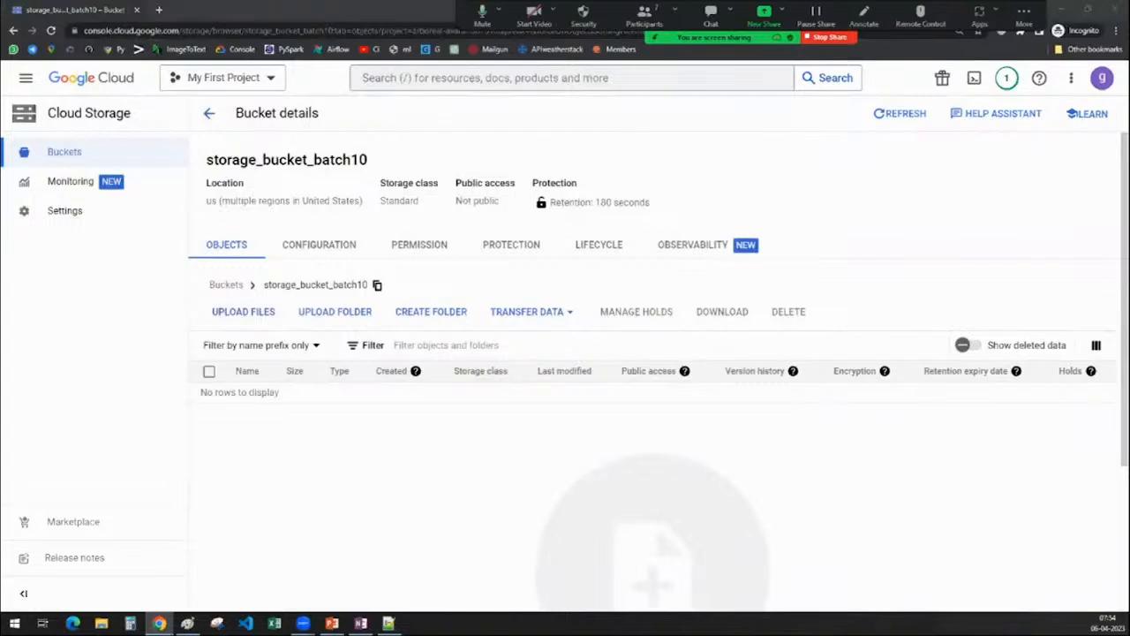
# Upload customers.csv from File Explorer into storage_bucket_batch10 and accept the retention policy notice
pyautogui.press('super+e')
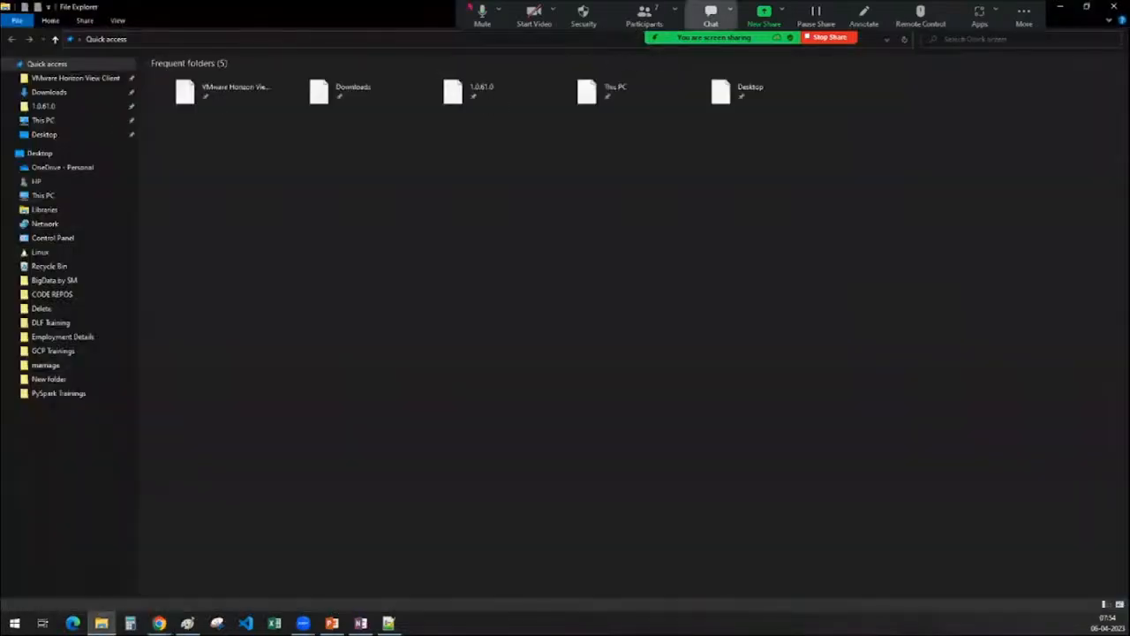
pyautogui.moveTo(425, 7); pyautogui.dragTo(1129, 33)
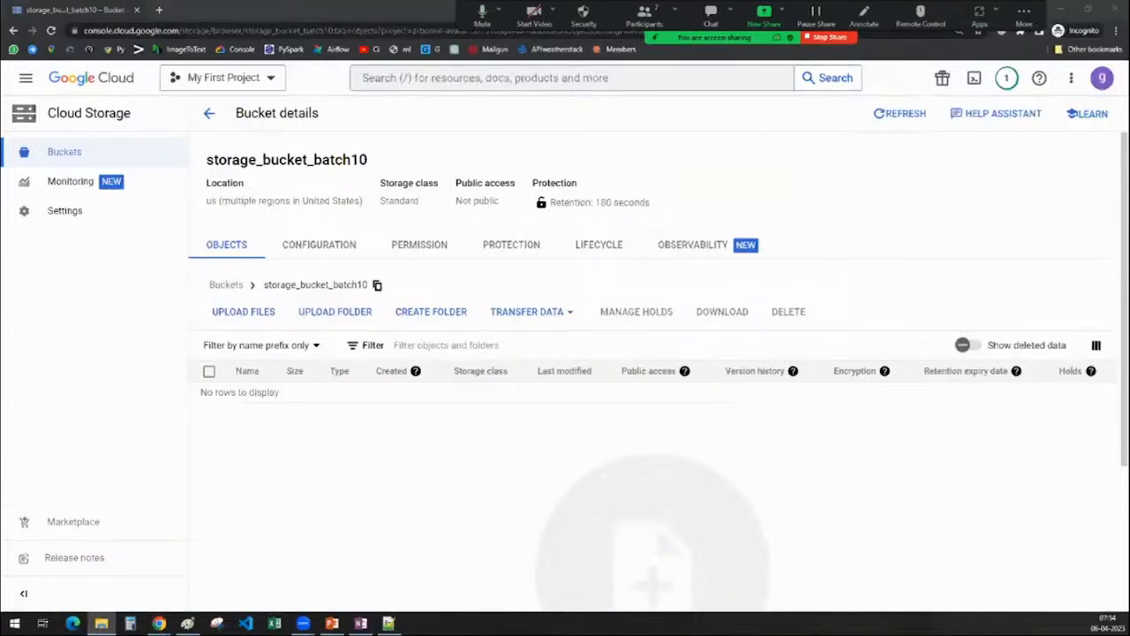
pyautogui.moveTo(1129, 154); pyautogui.dragTo(436, 486)
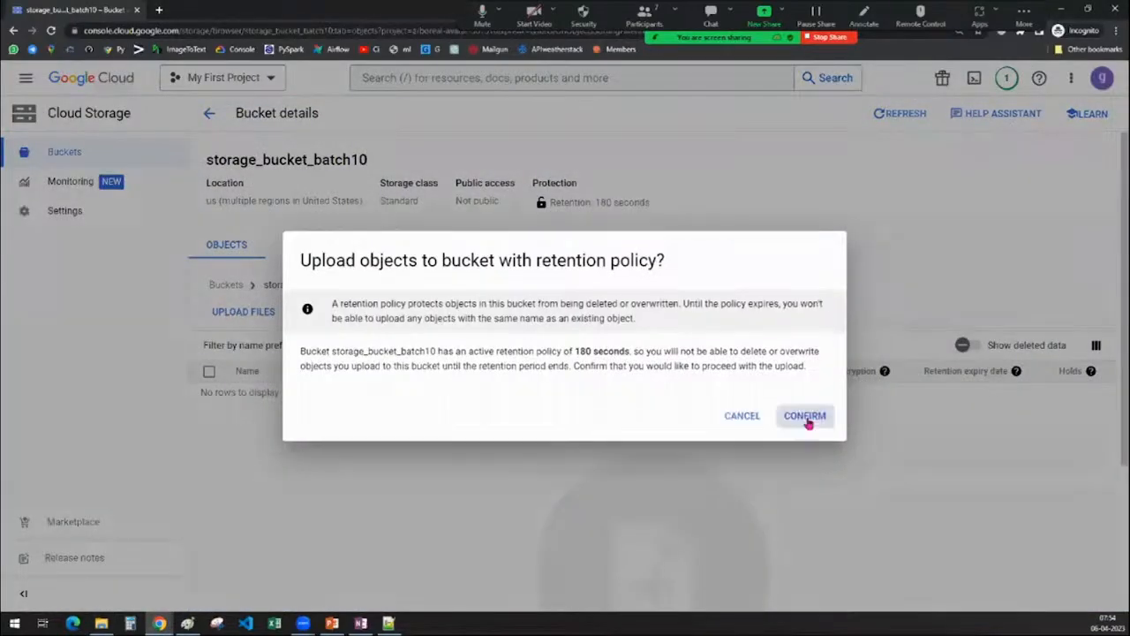
pyautogui.click(805, 416)
pyautogui.click(670, 576)
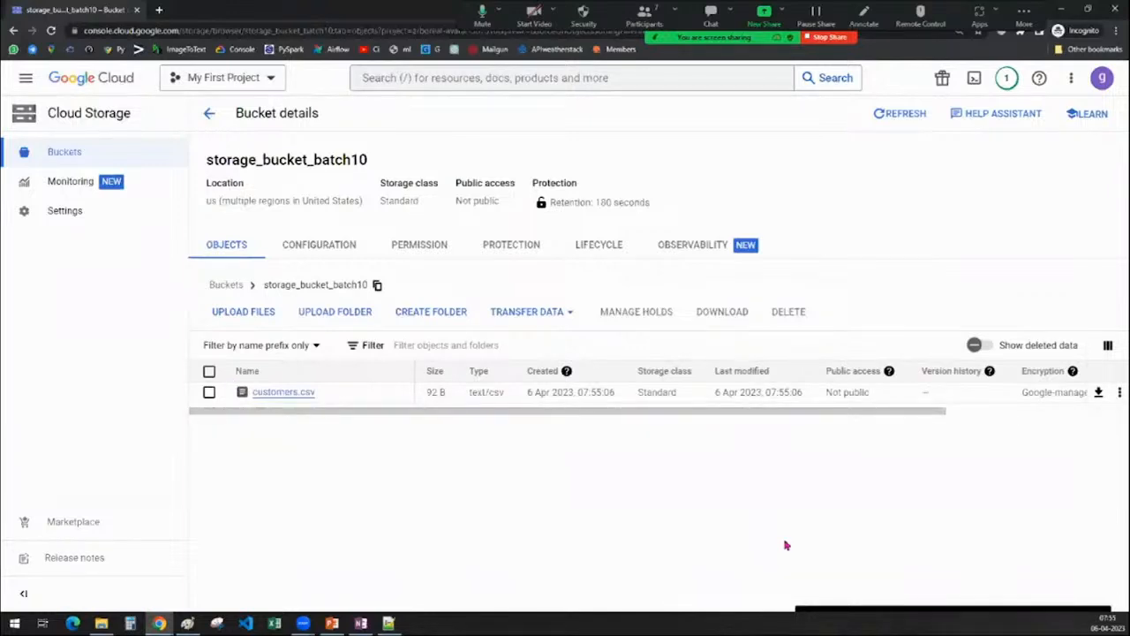
# Check the bucket's retention period and try to delete customers.csv from the bucket
pyautogui.doubleClick(535, 181)
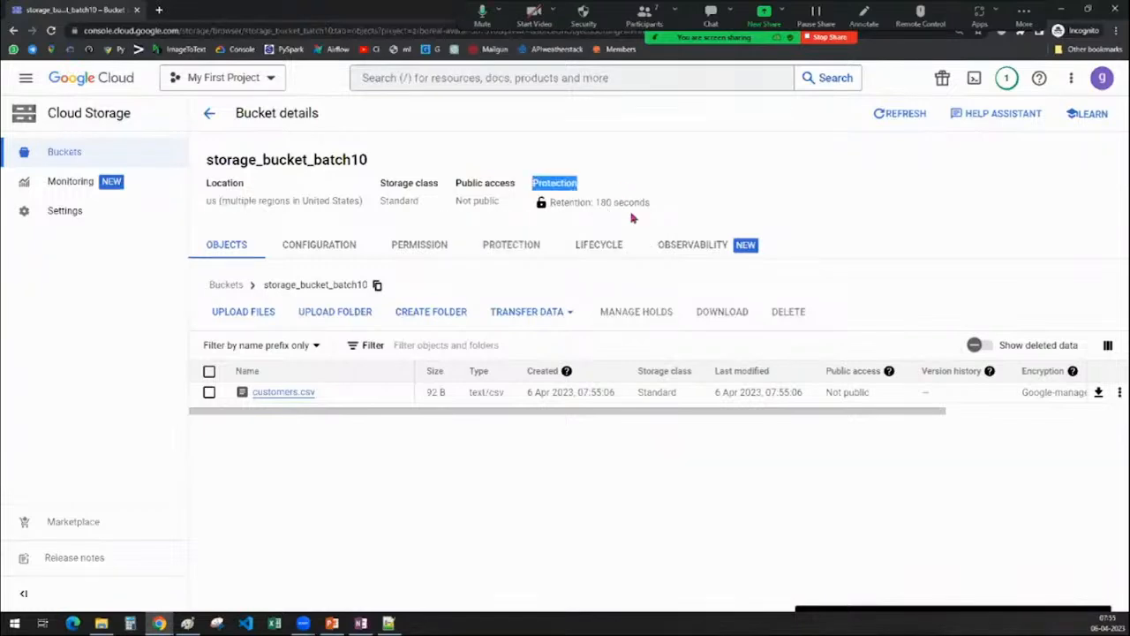
pyautogui.moveTo(593, 202); pyautogui.dragTo(700, 206)
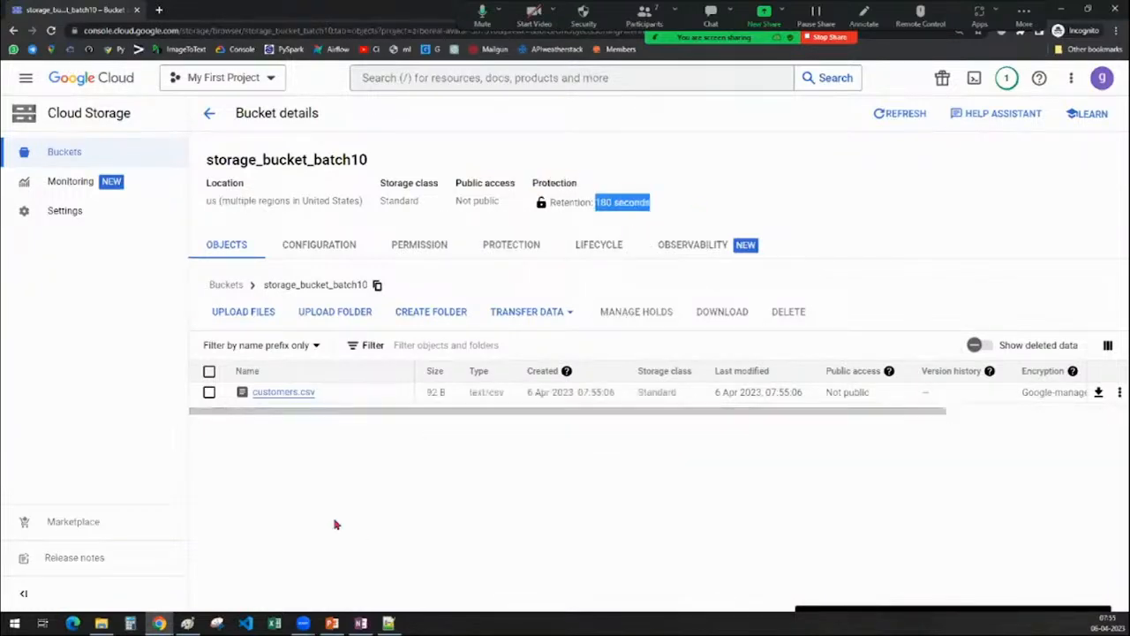
pyautogui.click(209, 394)
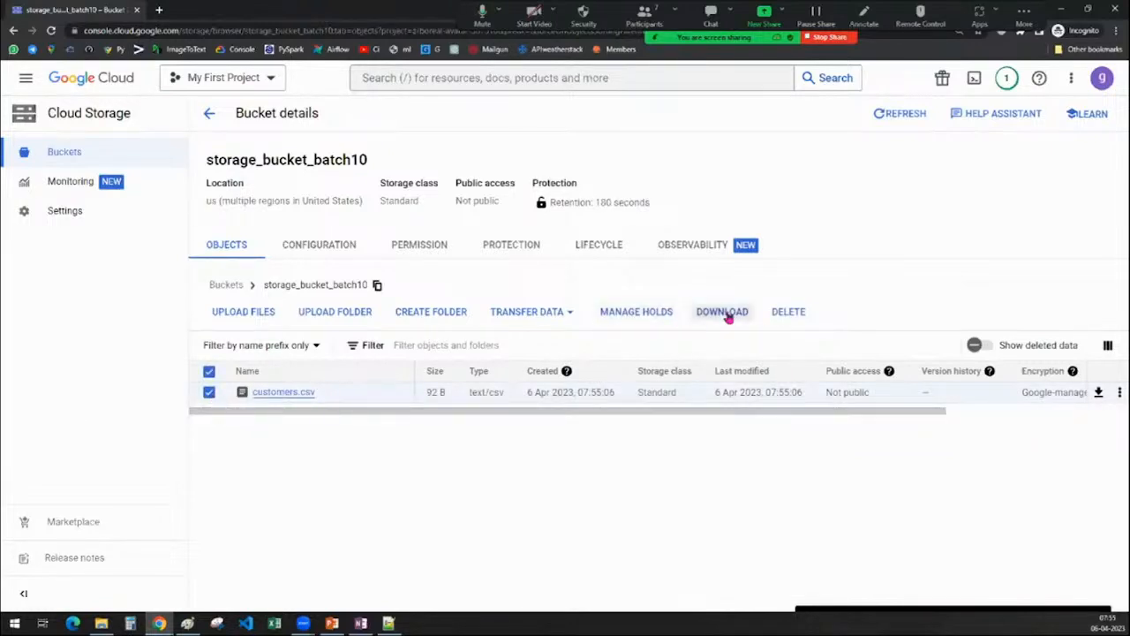
pyautogui.click(793, 313)
pyautogui.click(805, 420)
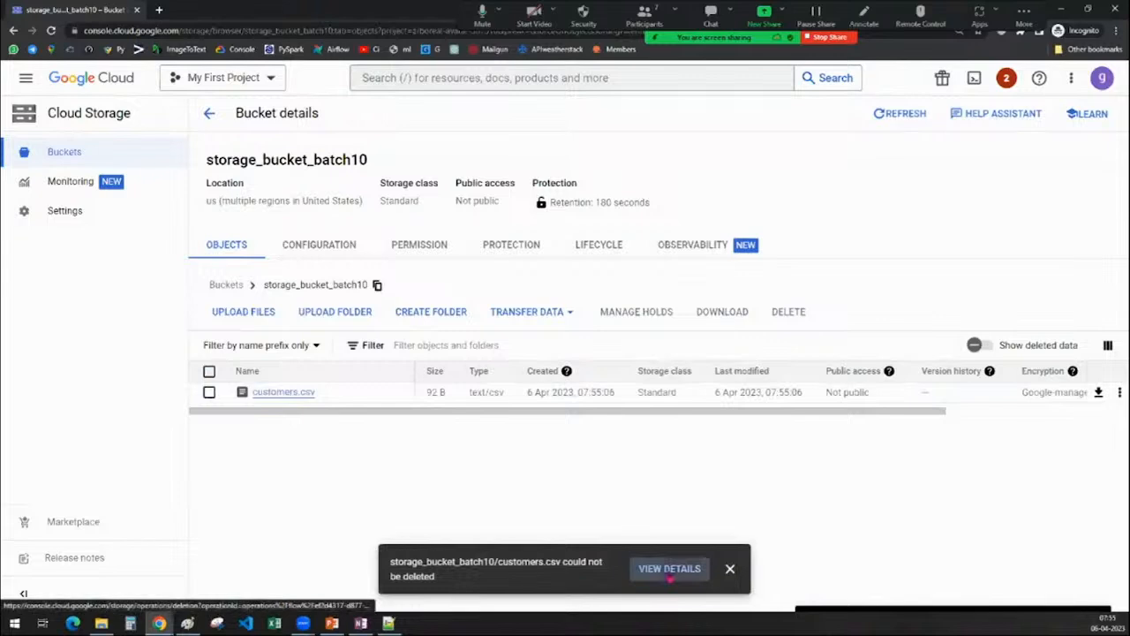
# Examine the error message in the deletion details for customers.csv and return to the bucket's objects
pyautogui.click(669, 570)
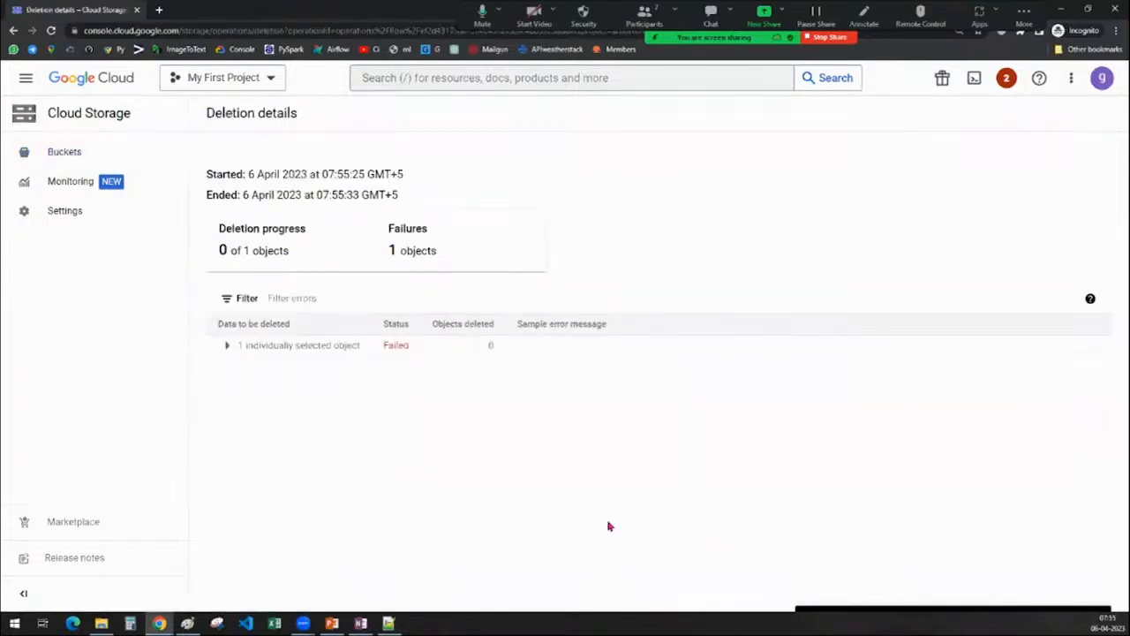
pyautogui.click(226, 345)
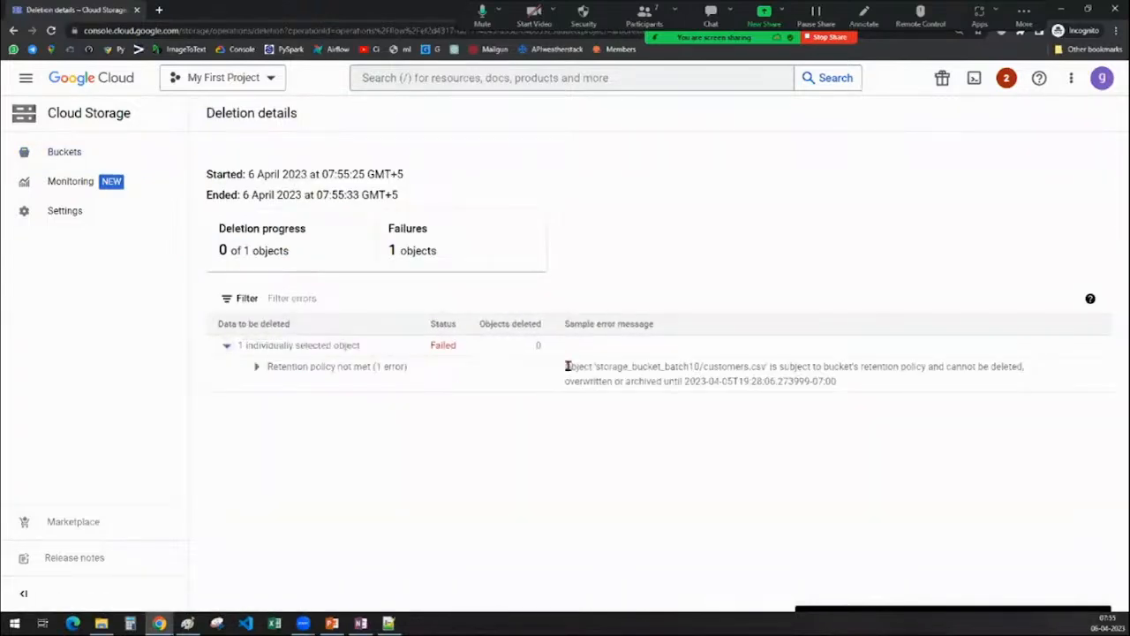
pyautogui.moveTo(566, 365); pyautogui.dragTo(1038, 389)
pyautogui.click(793, 400)
pyautogui.click(12, 30)
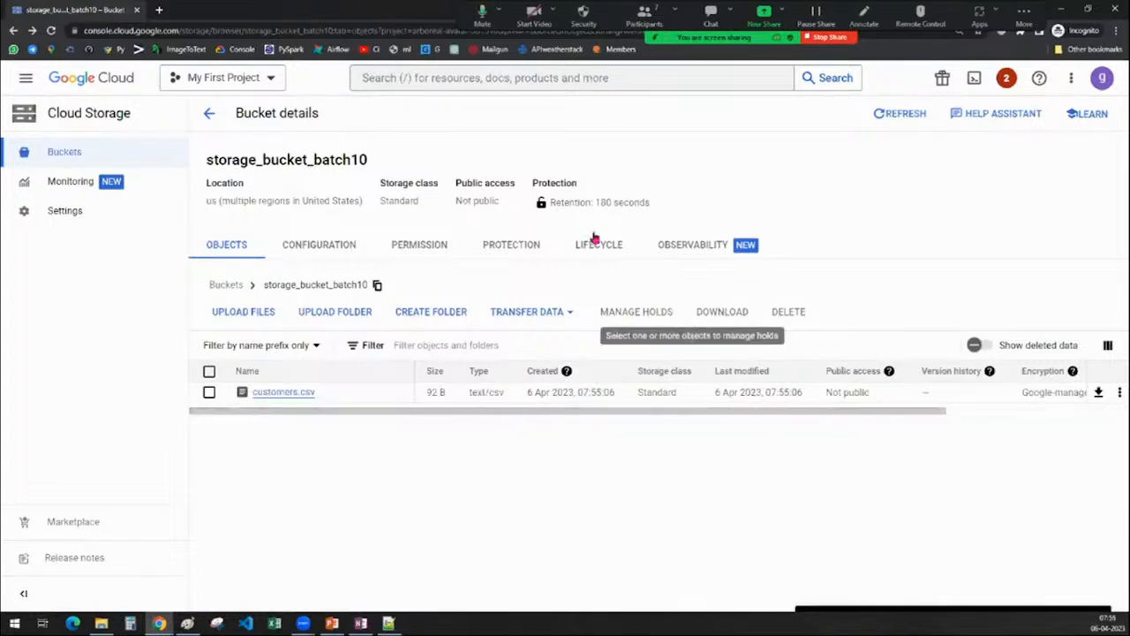
# Review the bucket's retention period, location and storage class in its details
pyautogui.moveTo(596, 203); pyautogui.dragTo(670, 209)
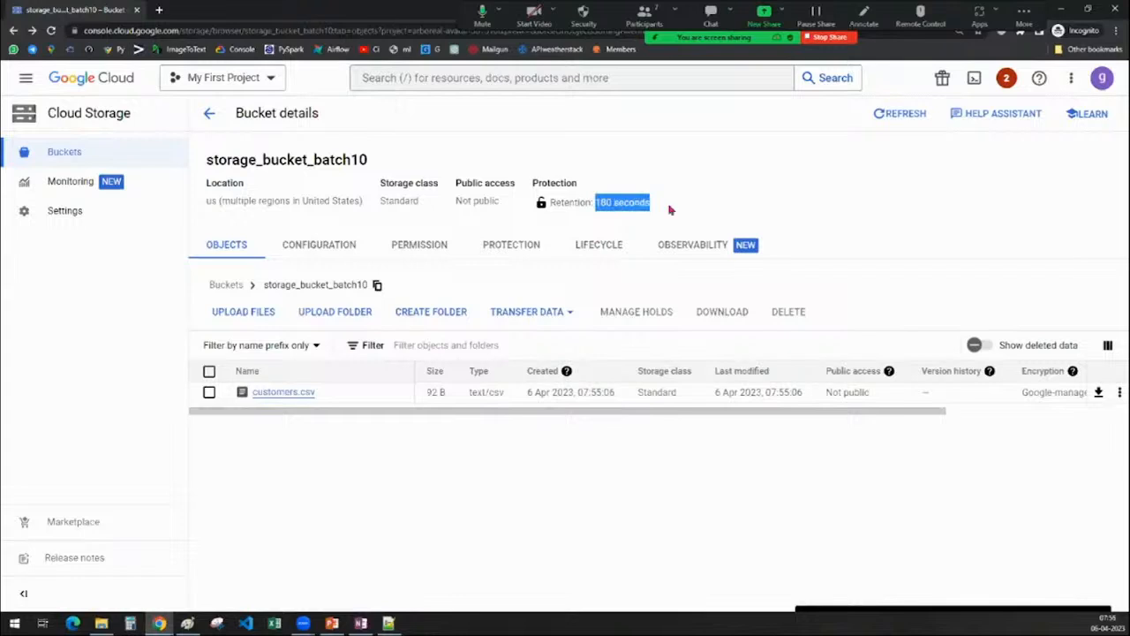
pyautogui.click(717, 203)
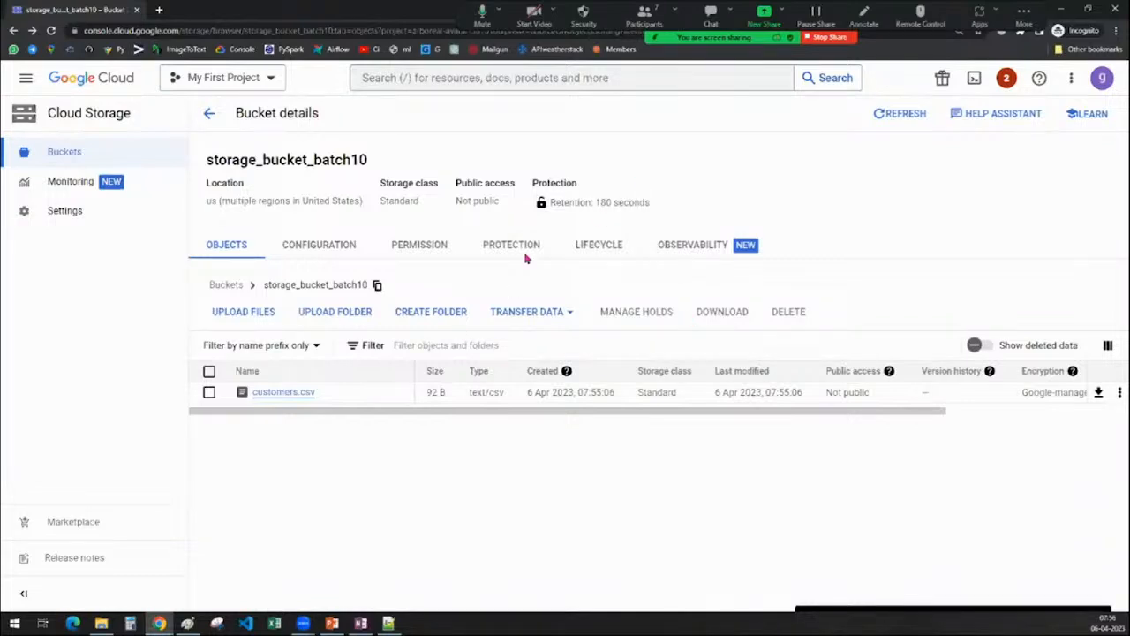
pyautogui.moveTo(592, 203); pyautogui.dragTo(697, 205)
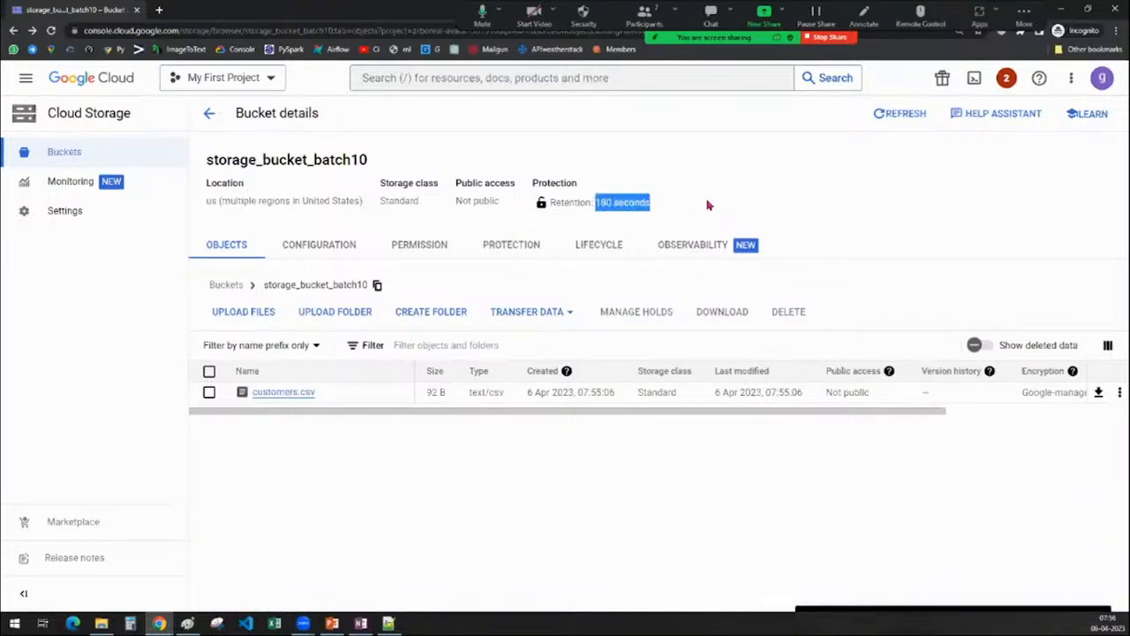
pyautogui.click(708, 205)
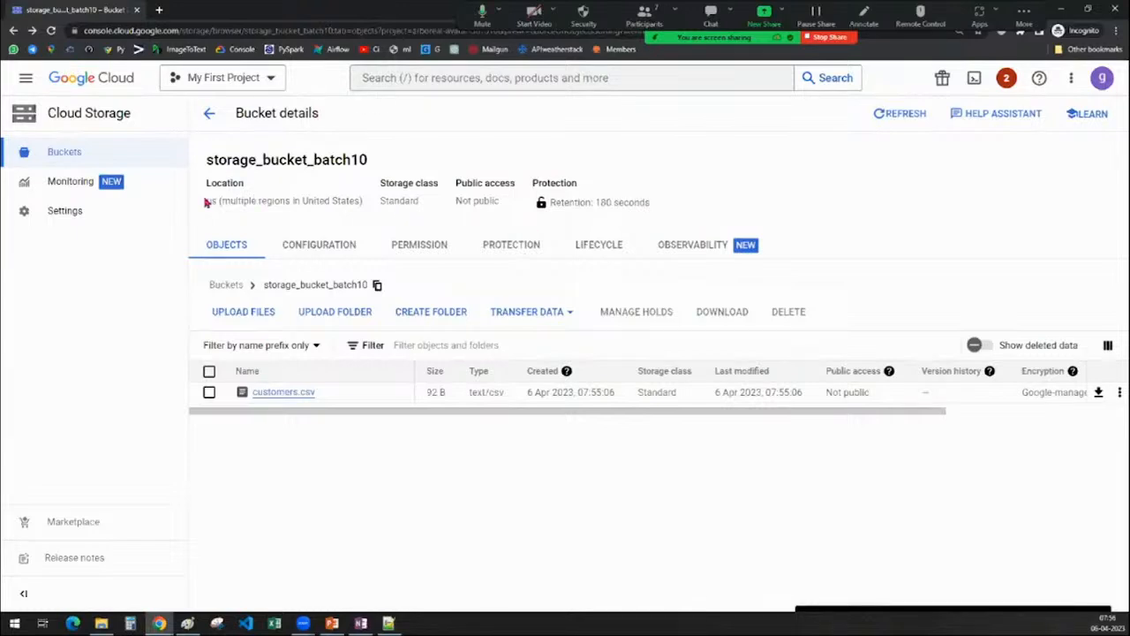
pyautogui.moveTo(204, 202); pyautogui.dragTo(392, 200)
pyautogui.doubleClick(395, 201)
pyautogui.click(459, 482)
pyautogui.click(101, 624)
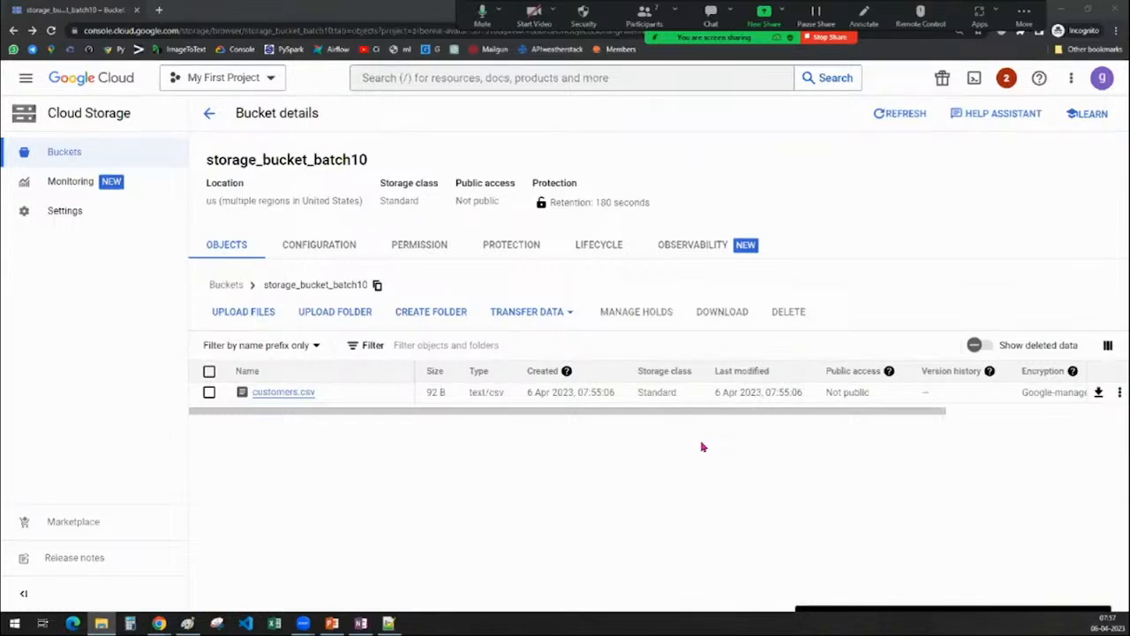
pyautogui.click(682, 506)
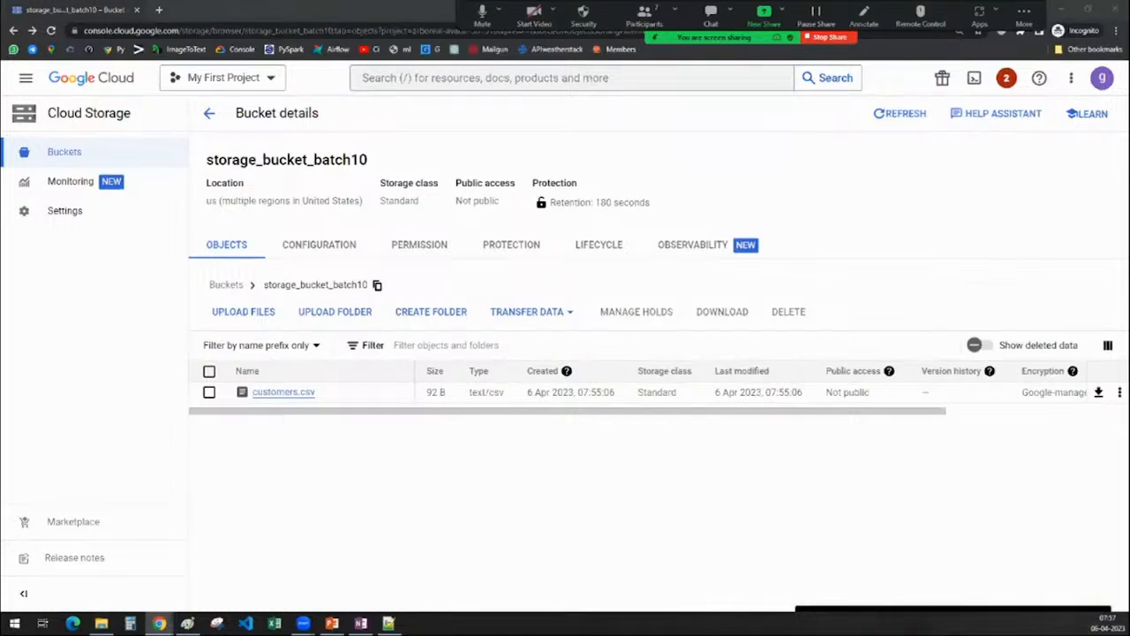
# Open the protection settings of storage_bucket_batch10 at its retention policy
pyautogui.click(502, 248)
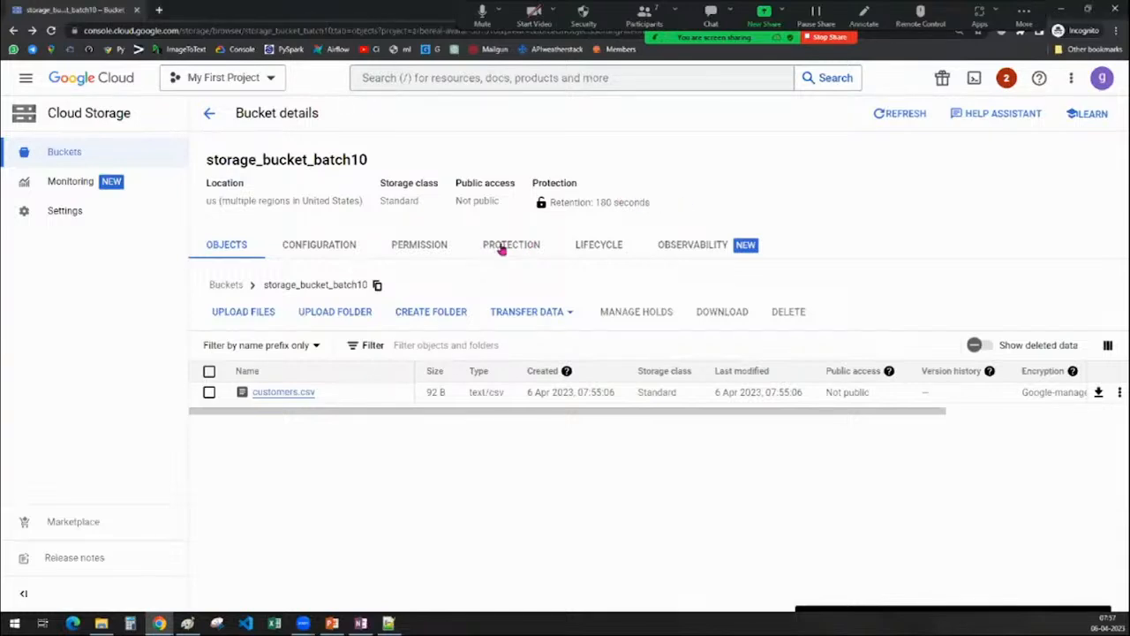
pyautogui.click(502, 250)
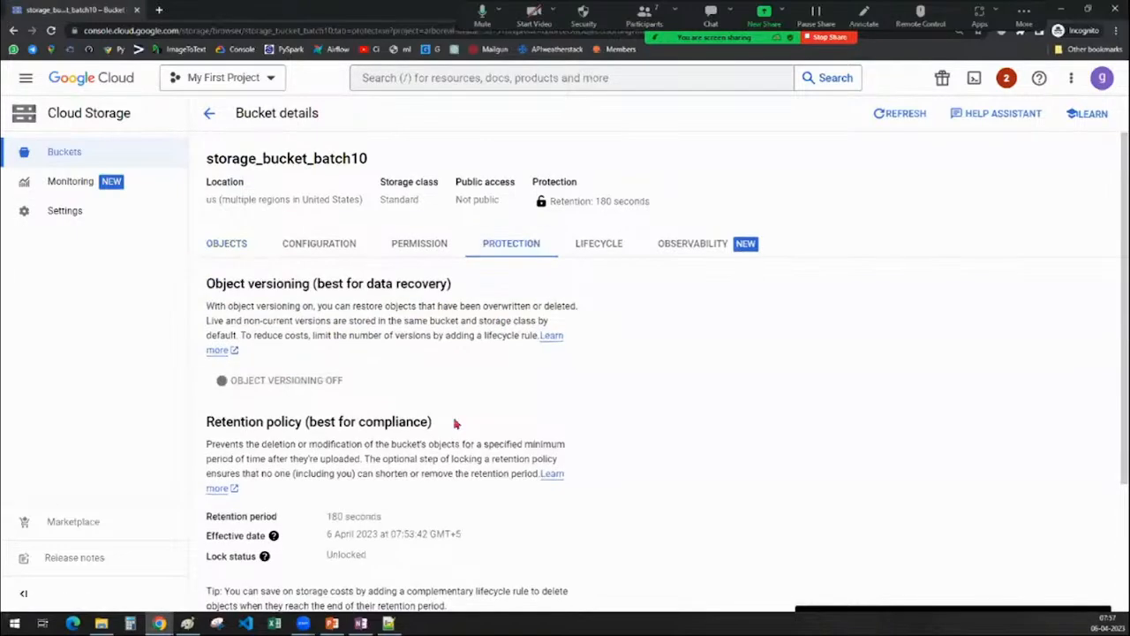
pyautogui.scroll(-2, 456, 424)
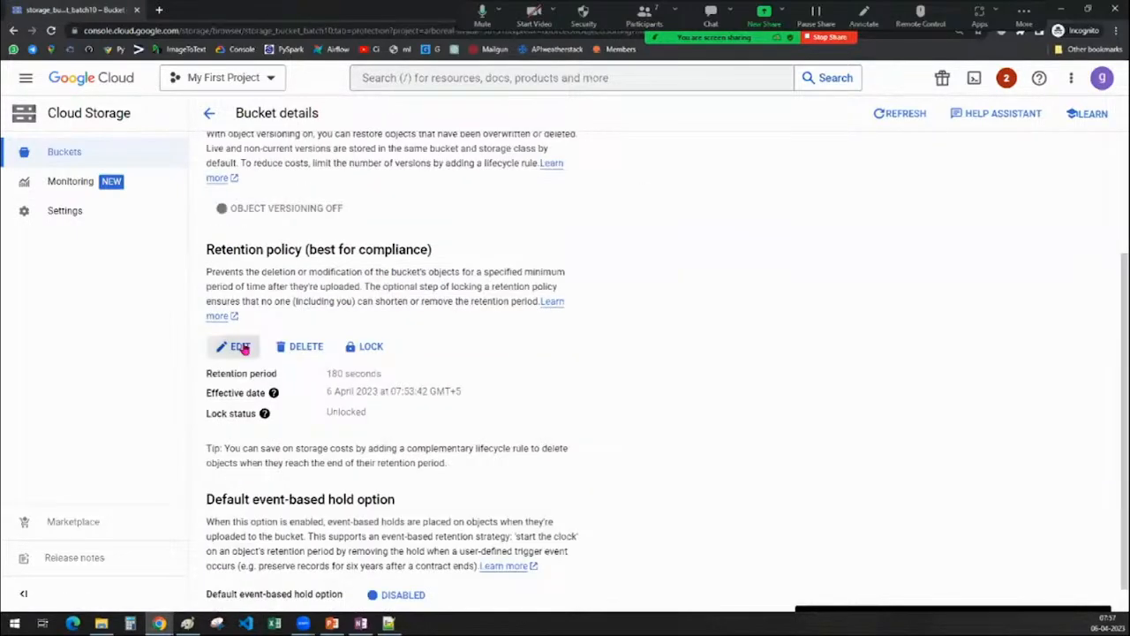
pyautogui.click(245, 349)
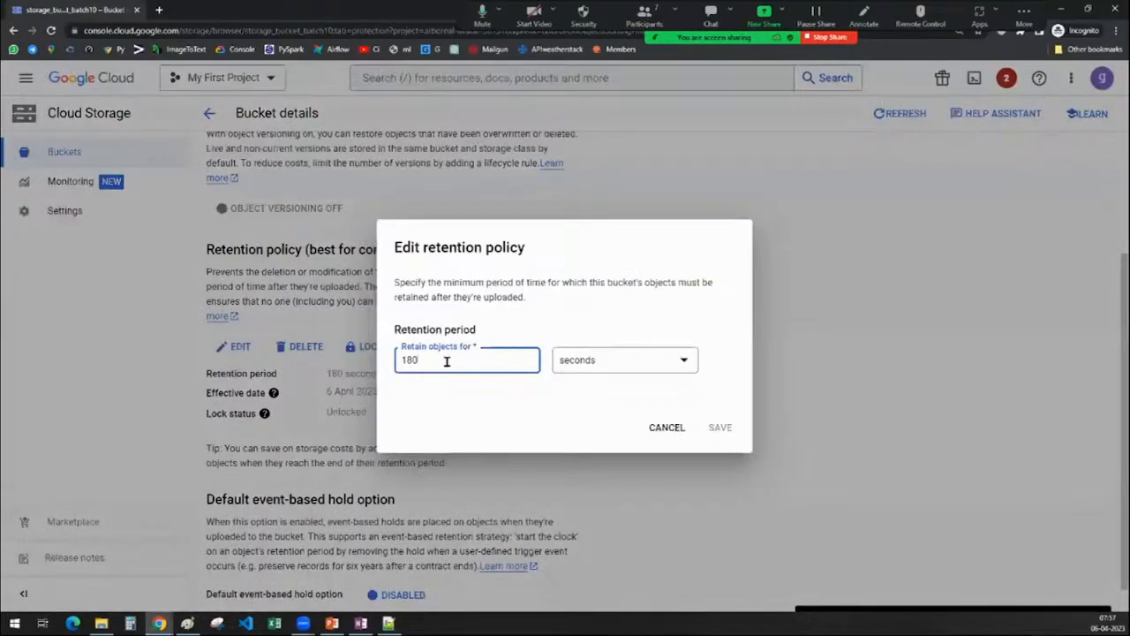
pyautogui.moveTo(446, 362); pyautogui.dragTo(396, 374)
pyautogui.write('120')
pyautogui.press('BackSpace')
pyautogui.press('BackSpace')
pyautogui.press('BackSpace')
pyautogui.click(612, 364)
pyautogui.click(606, 361)
pyautogui.click(593, 360)
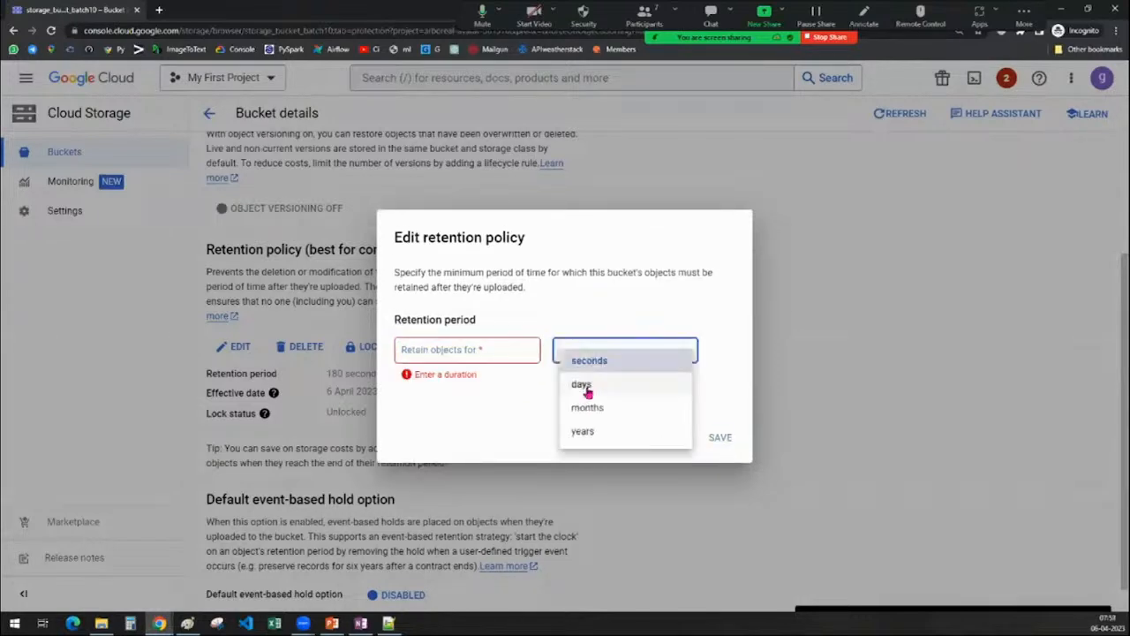
pyautogui.click(585, 387)
pyautogui.click(444, 352)
pyautogui.write('2')
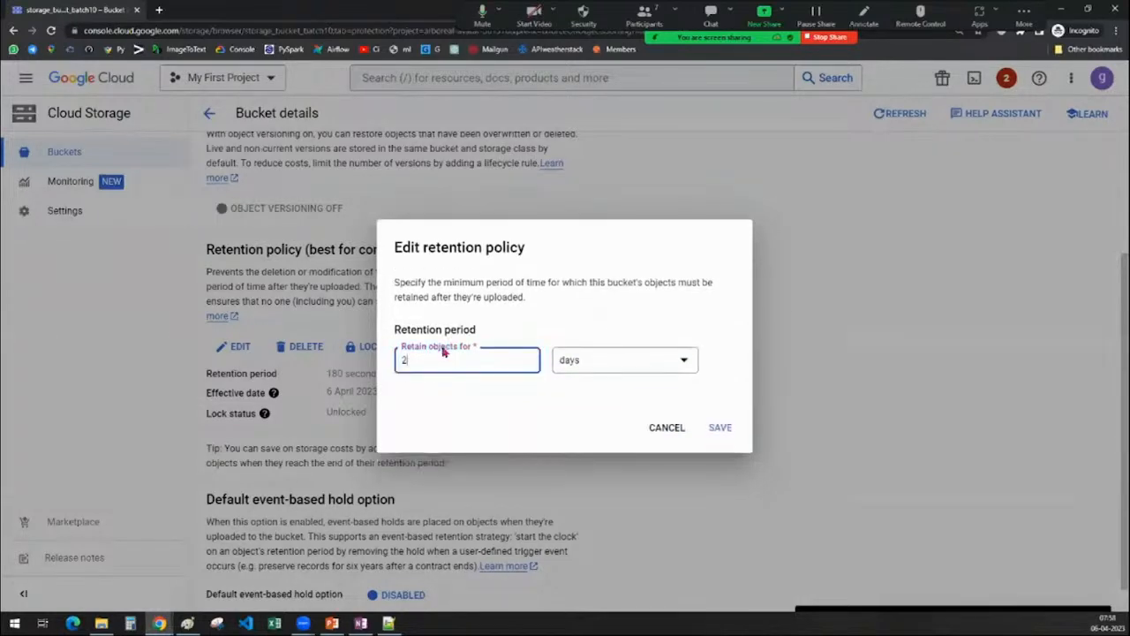
pyautogui.click(590, 368)
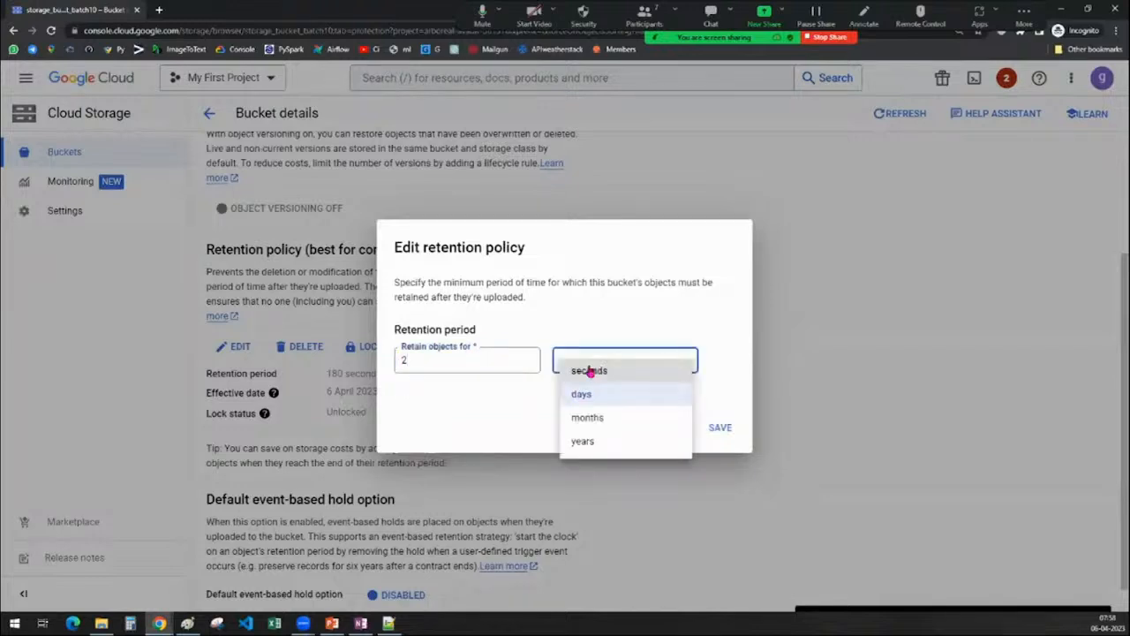
pyautogui.click(704, 312)
pyautogui.click(658, 436)
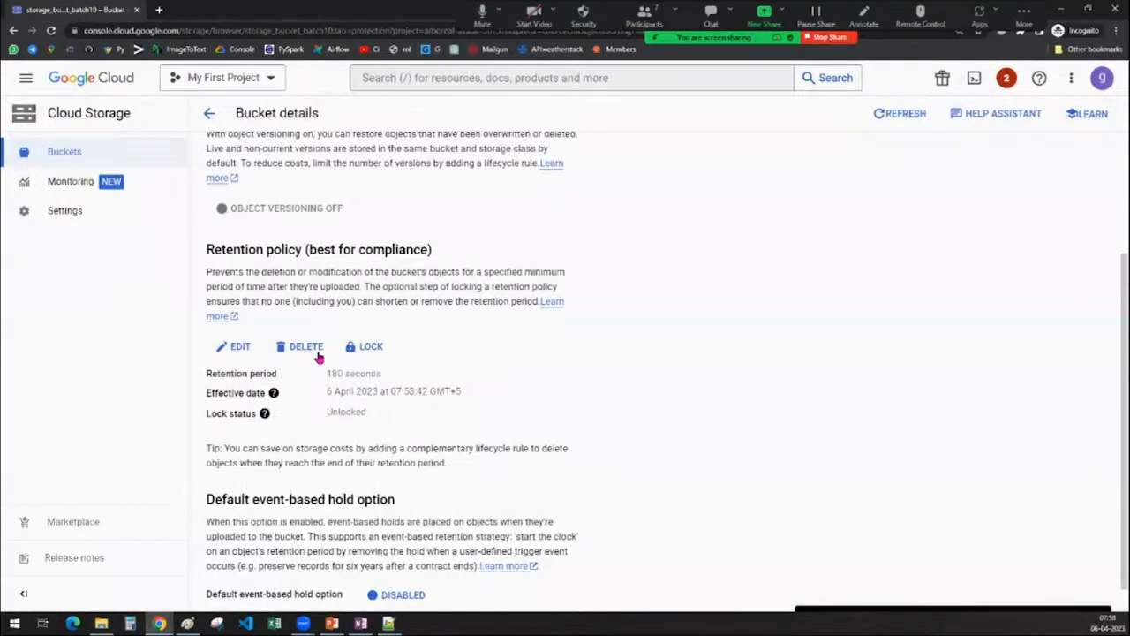
# Delete the retention policy of storage_bucket_batch10 and permanently delete customers.csv from the bucket
pyautogui.click(316, 352)
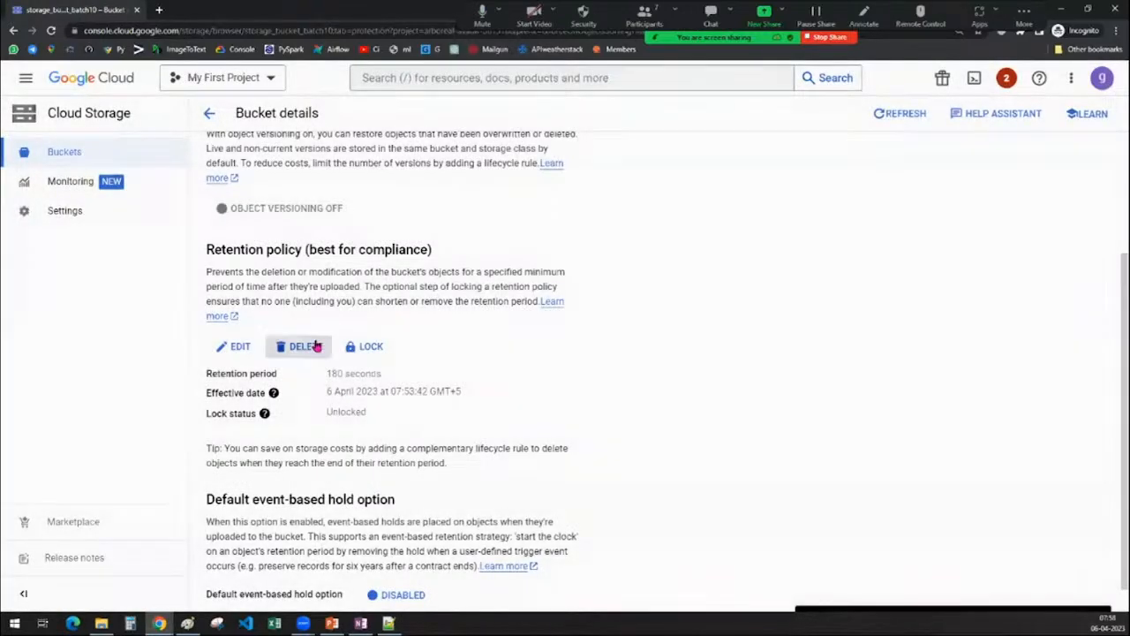
pyautogui.click(827, 385)
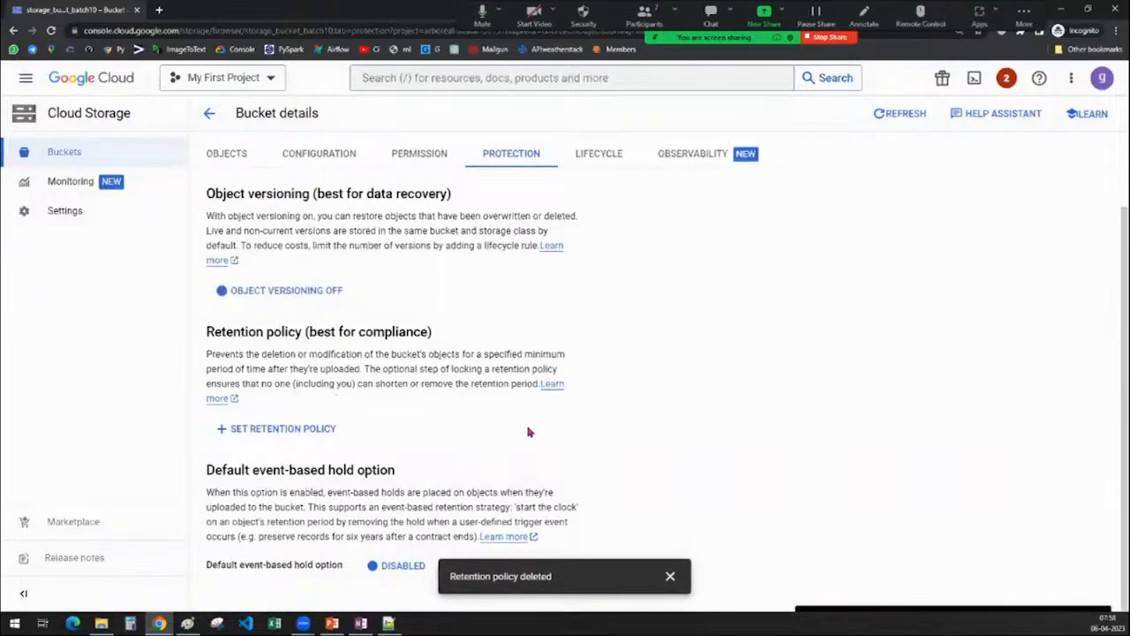
pyautogui.click(226, 152)
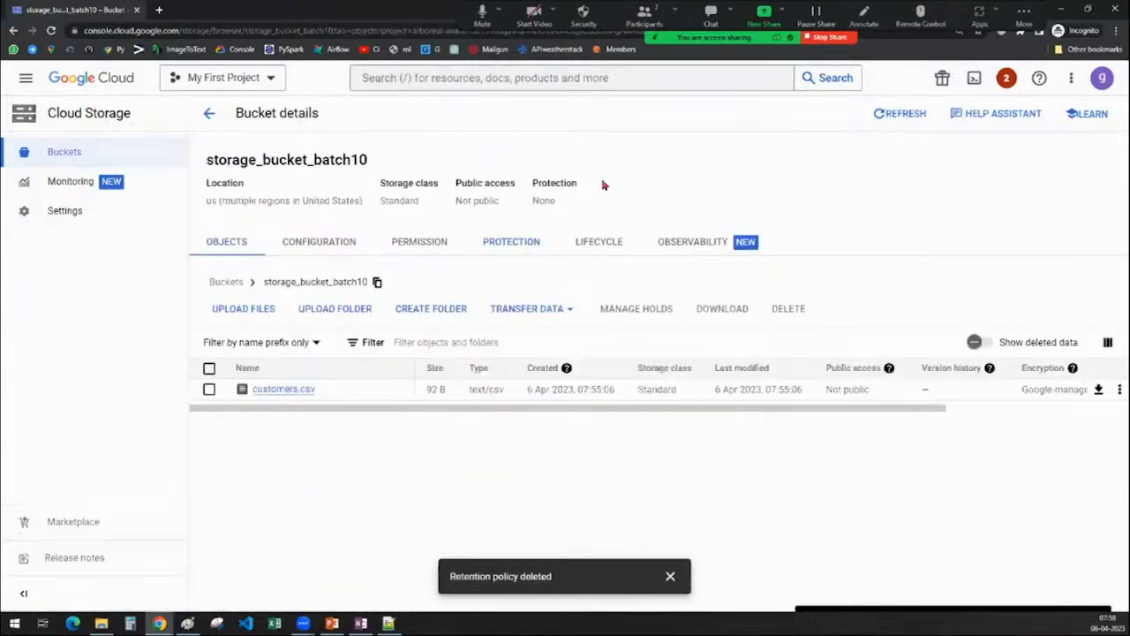
pyautogui.click(209, 388)
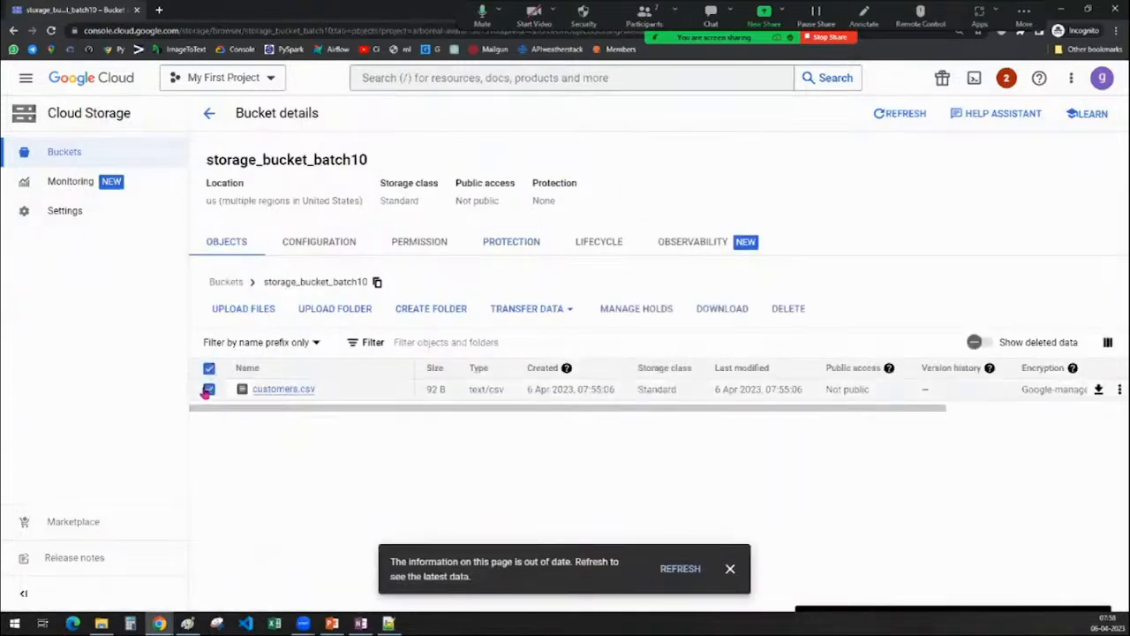
pyautogui.click(789, 309)
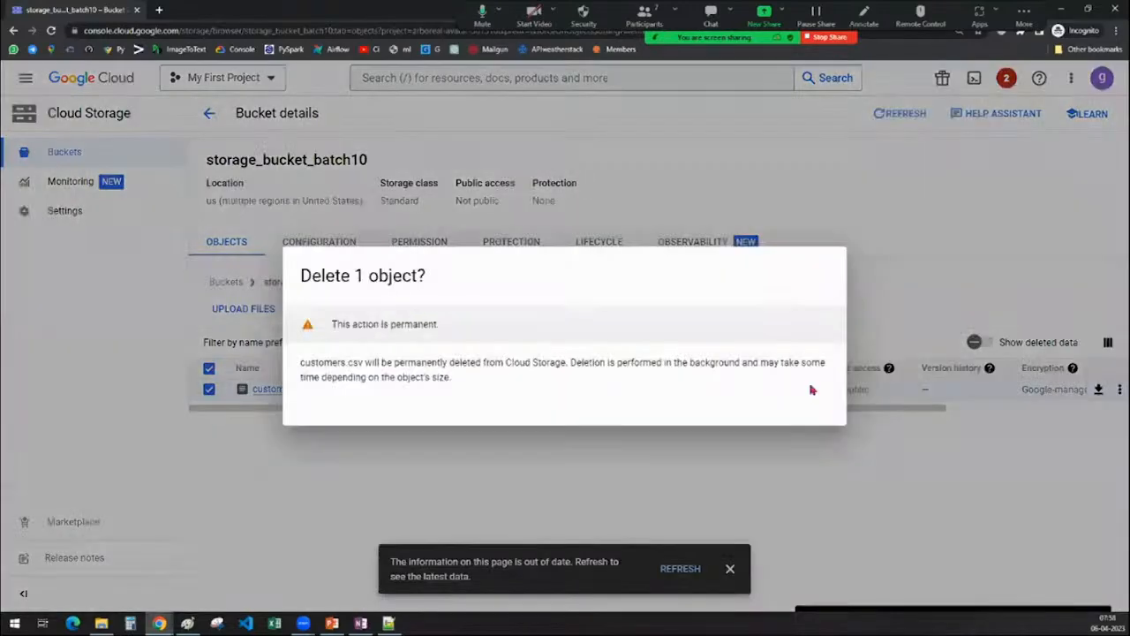
pyautogui.click(870, 538)
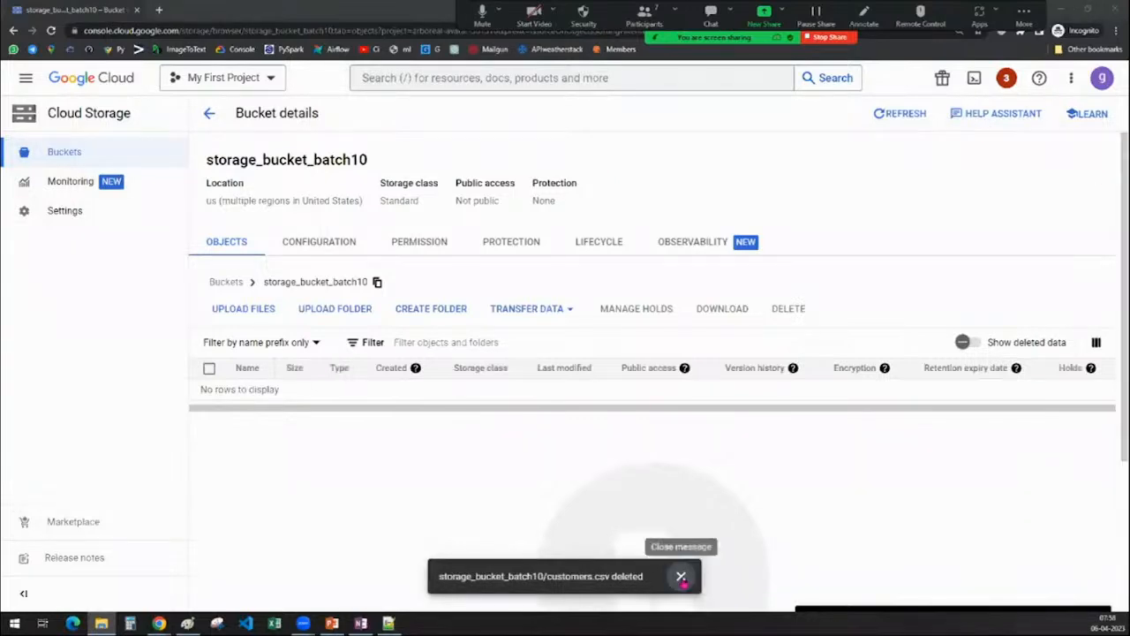
pyautogui.click(681, 577)
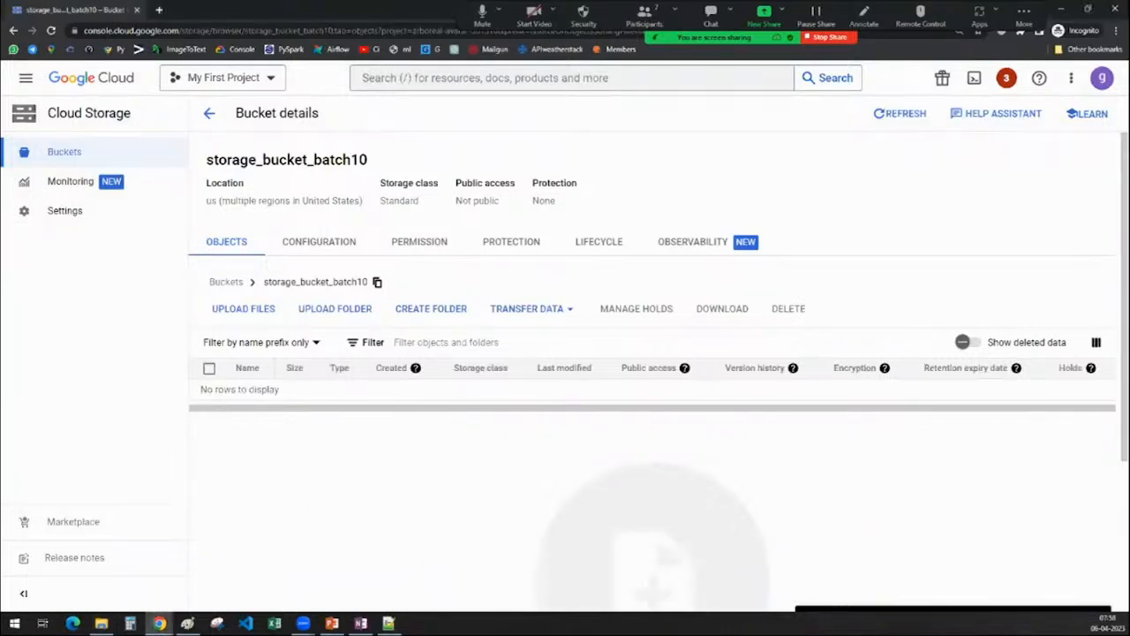
# Upload region_country_list.csv from File Explorer into storage_bucket_batch10 and dismiss the upload notice
pyautogui.moveTo(1129, 48); pyautogui.dragTo(411, 390)
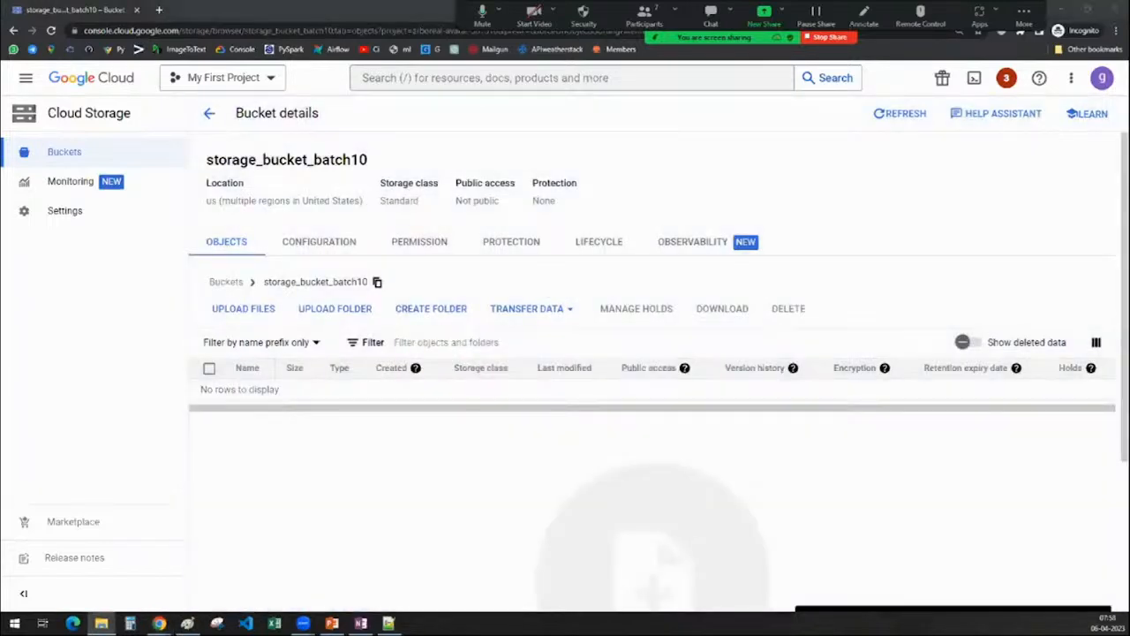
pyautogui.moveTo(1129, 177); pyautogui.dragTo(504, 421)
pyautogui.click(670, 576)
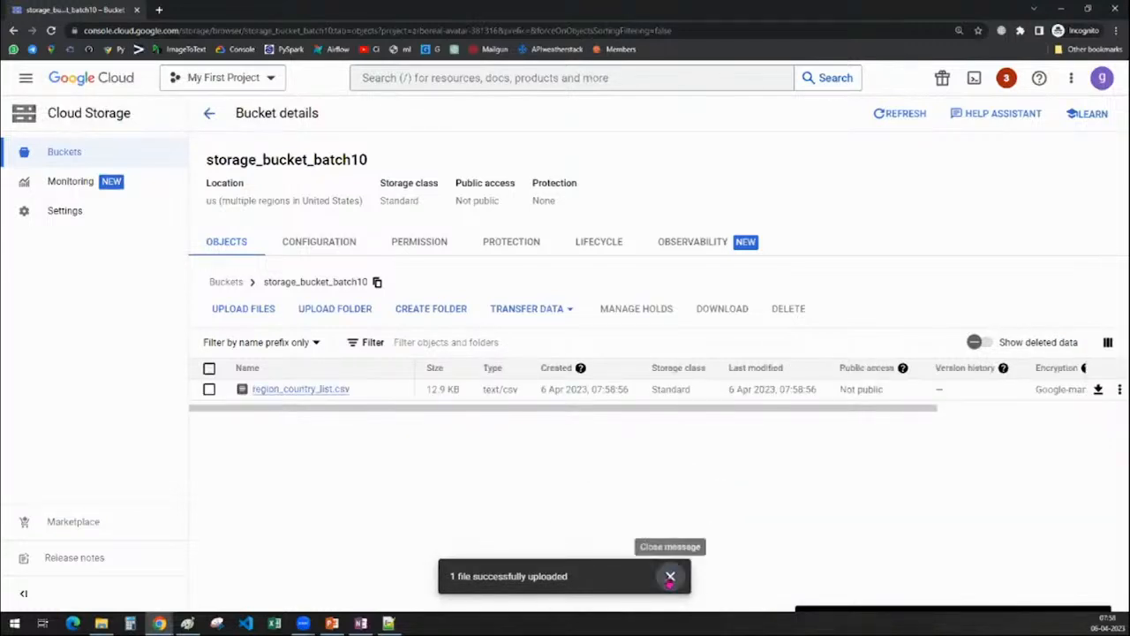
pyautogui.click(670, 576)
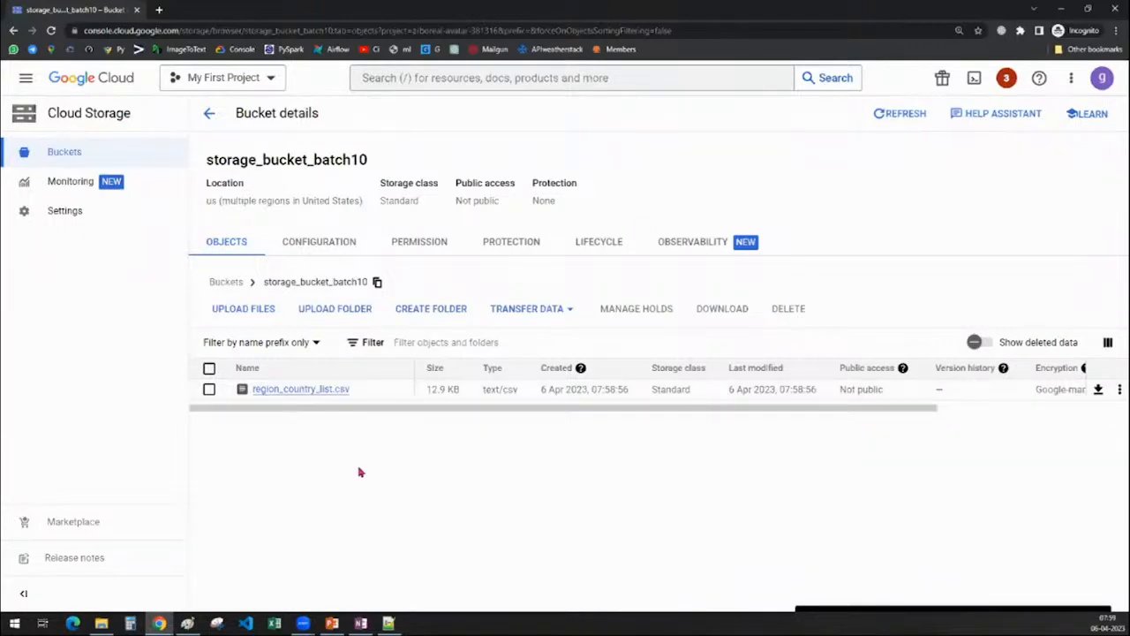
# Review the type, size, dates, storage class and public URL in the object details of region_country_list.csv
pyautogui.click(302, 390)
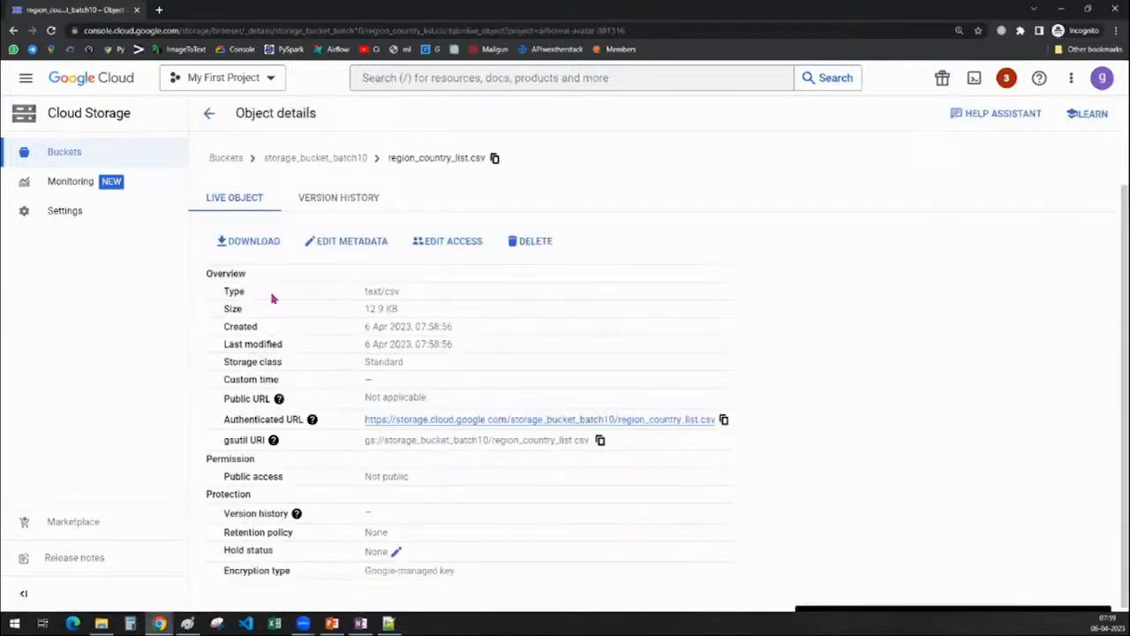
pyautogui.scroll(-1, 447, 454)
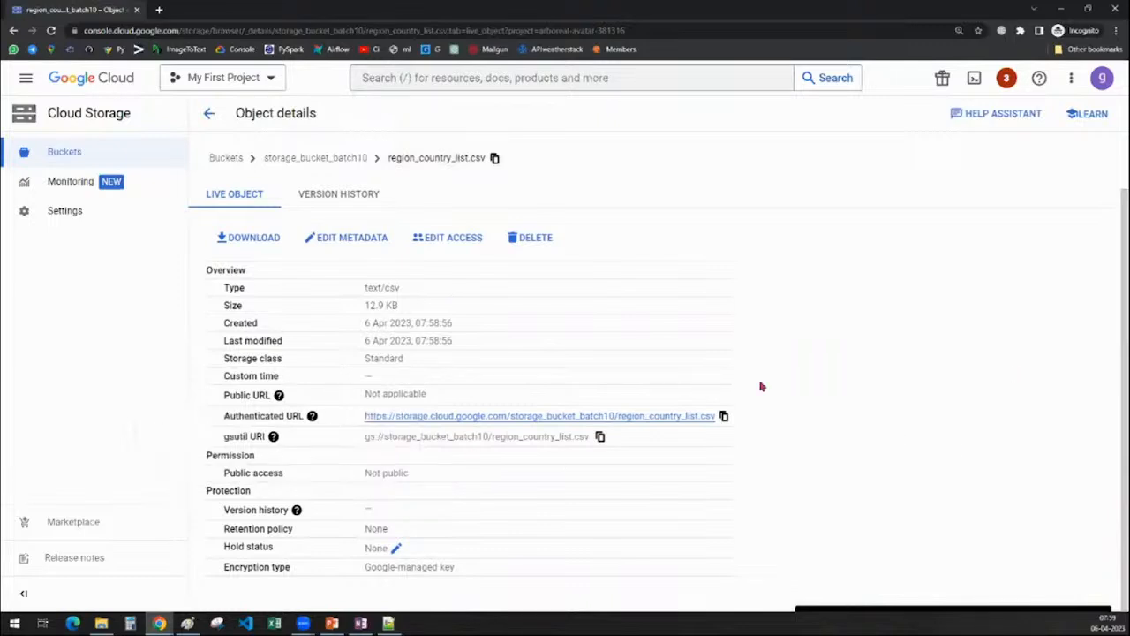
pyautogui.moveTo(365, 287); pyautogui.dragTo(443, 310)
pyautogui.click(362, 325)
pyautogui.moveTo(363, 325); pyautogui.dragTo(498, 347)
pyautogui.moveTo(365, 358); pyautogui.dragTo(414, 363)
pyautogui.moveTo(365, 398); pyautogui.dragTo(477, 396)
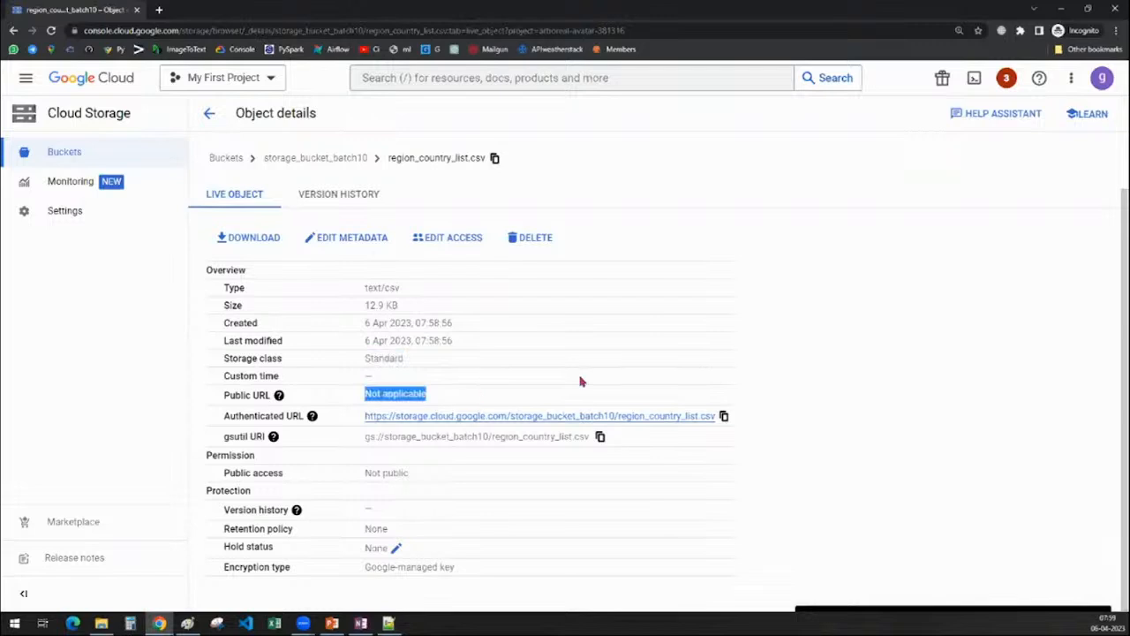
pyautogui.click(869, 380)
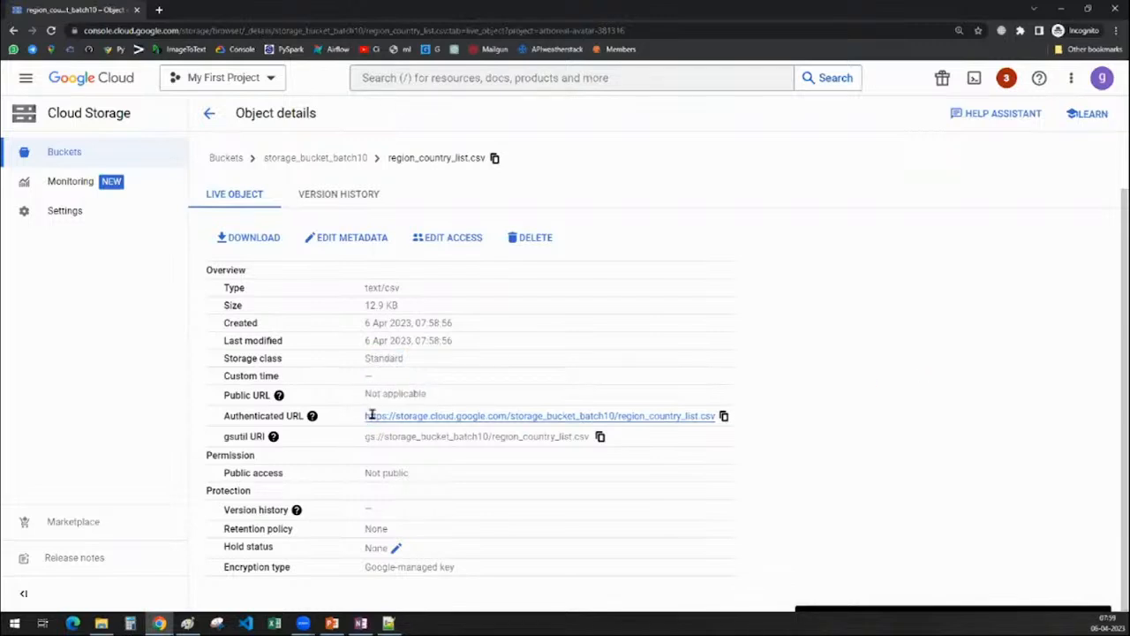
# Examine the authenticated URL and the gsutil URI listed for region_country_list.csv
pyautogui.moveTo(372, 414); pyautogui.dragTo(711, 413)
pyautogui.click(886, 424)
pyautogui.moveTo(365, 436); pyautogui.dragTo(590, 437)
pyautogui.click(891, 461)
pyautogui.moveTo(221, 422); pyautogui.dragTo(304, 416)
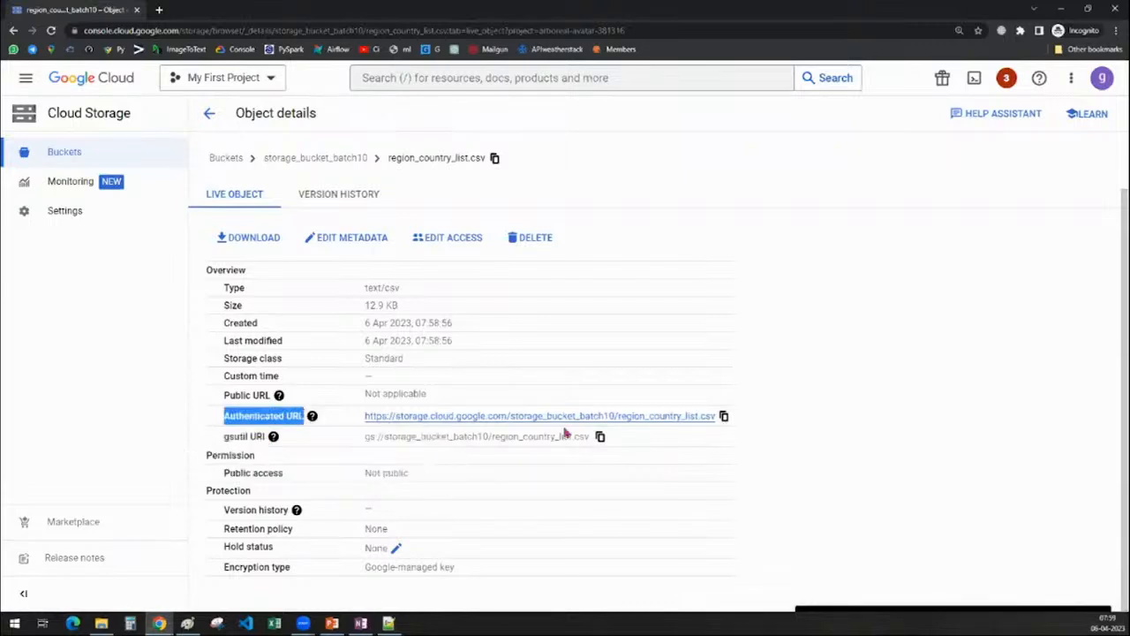
pyautogui.click(781, 416)
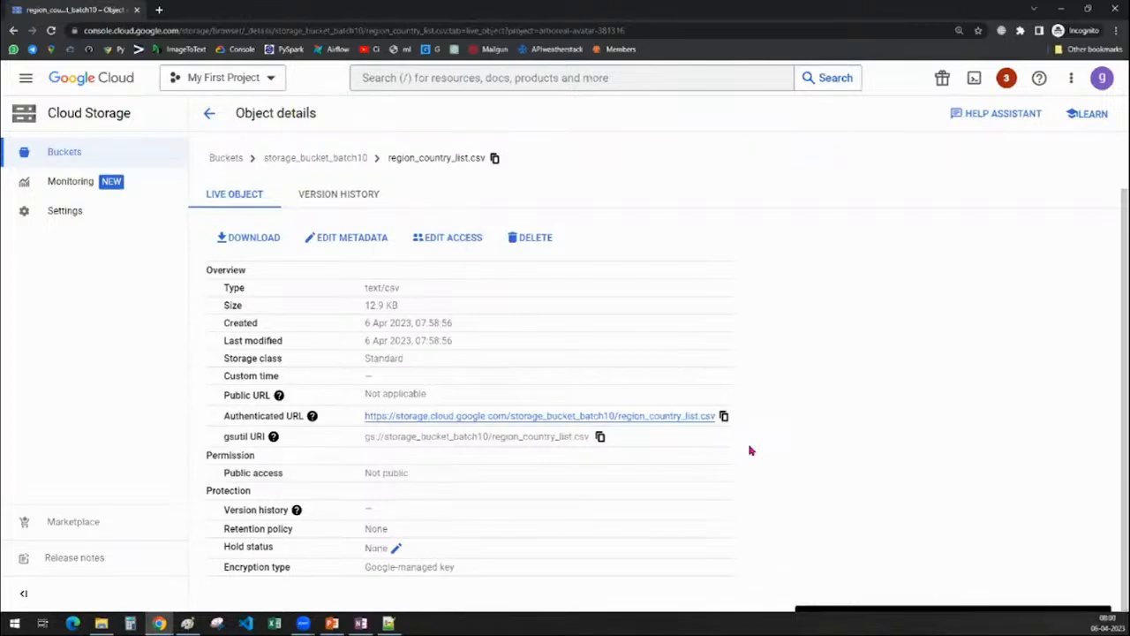
# Copy the authenticated URL and the gsutil URI of region_country_list.csv
pyautogui.click(724, 416)
pyautogui.moveTo(364, 437); pyautogui.dragTo(600, 438)
pyautogui.click(600, 438)
pyautogui.moveTo(368, 438); pyautogui.dragTo(587, 435)
pyautogui.click(874, 470)
pyautogui.click(600, 438)
pyautogui.click(723, 416)
pyautogui.click(724, 417)
# Switch to OneNote and review the Cloud Shell notes on gsutil commands
pyautogui.click(360, 623)
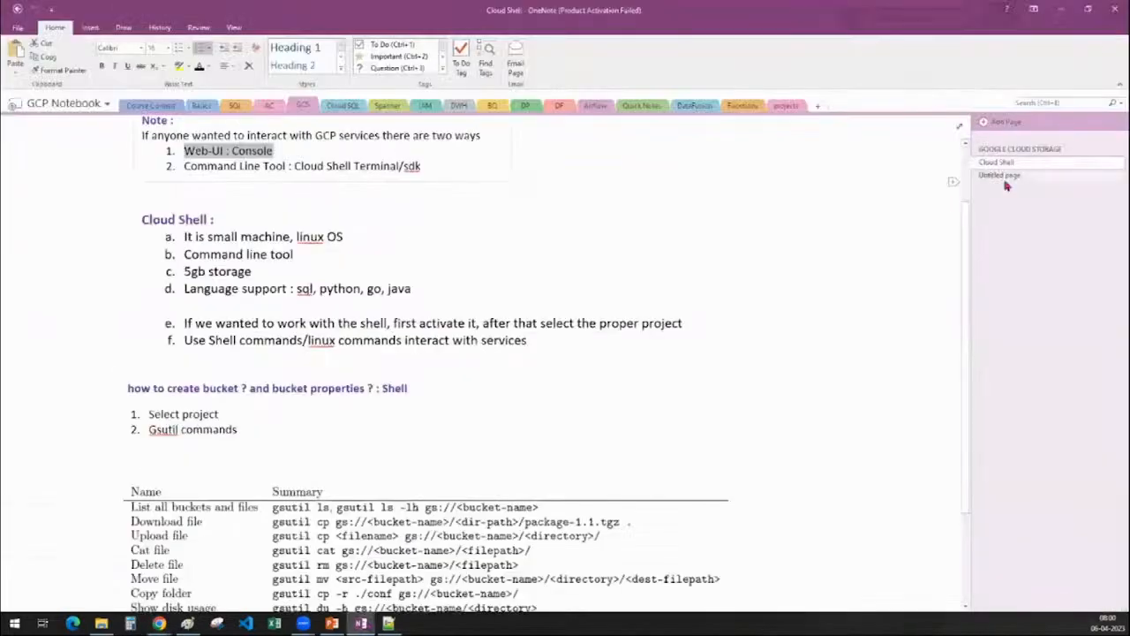
pyautogui.click(1005, 179)
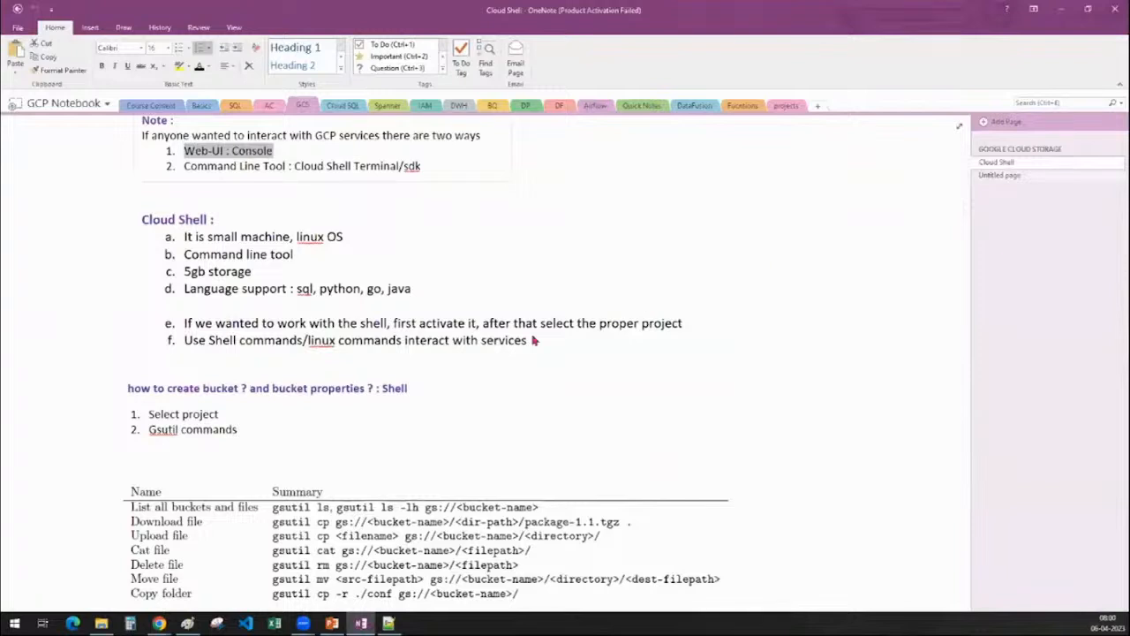
pyautogui.scroll(-1, 425, 433)
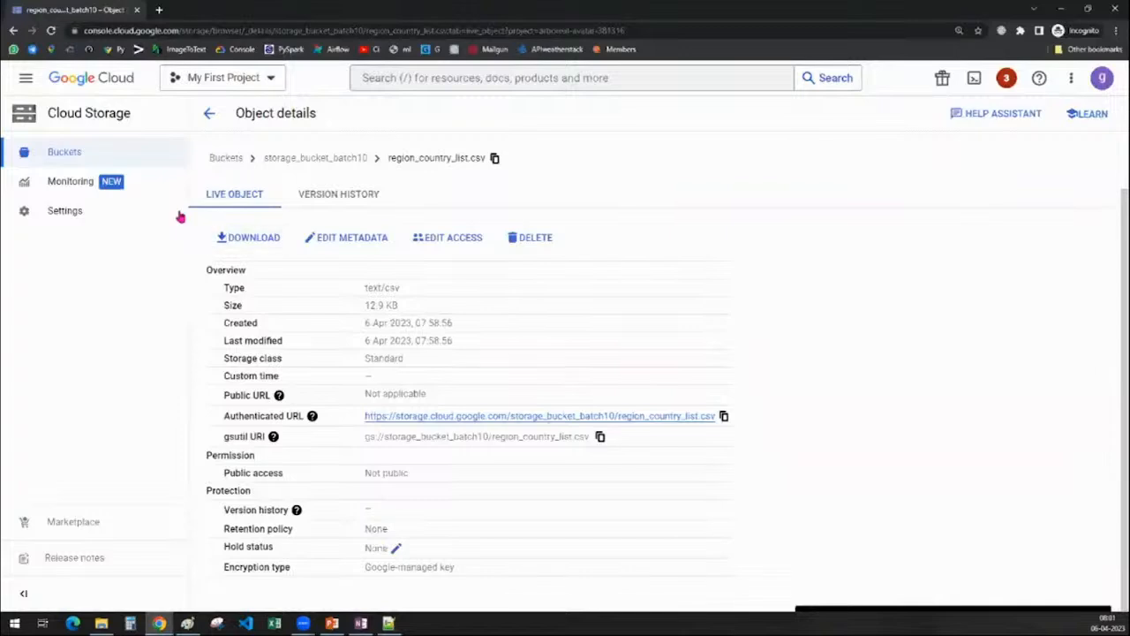
# Return to storage_bucket_batch10 in the Google Cloud console and review its configuration, from overview and permissions to protection and lifecycle rules
pyautogui.click(291, 158)
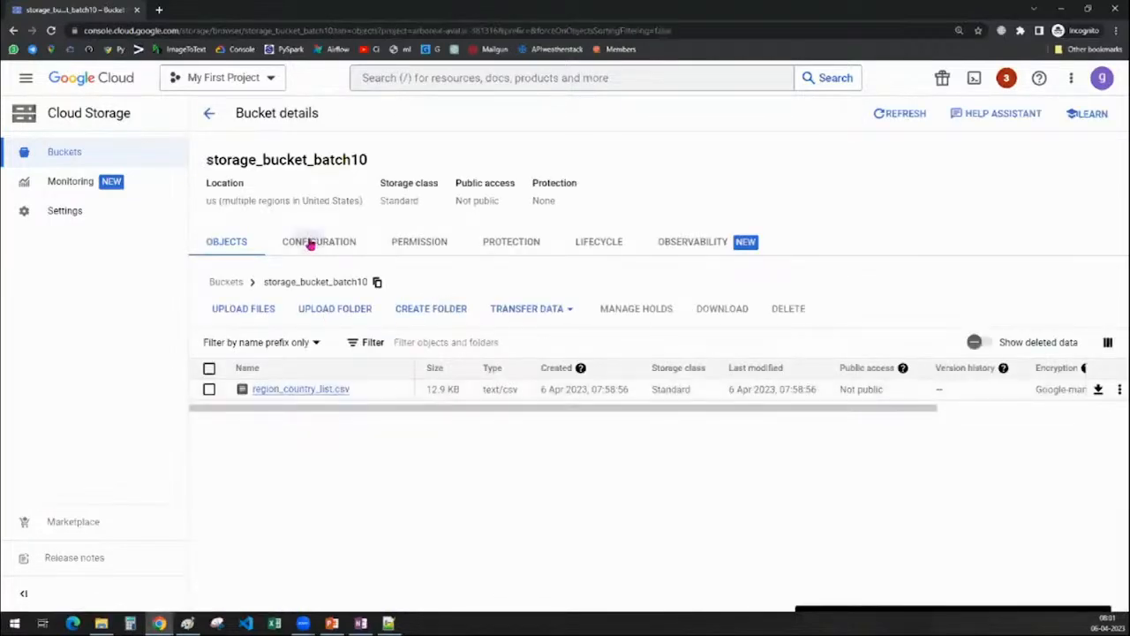
pyautogui.click(311, 242)
pyautogui.scroll(-2, 701, 383)
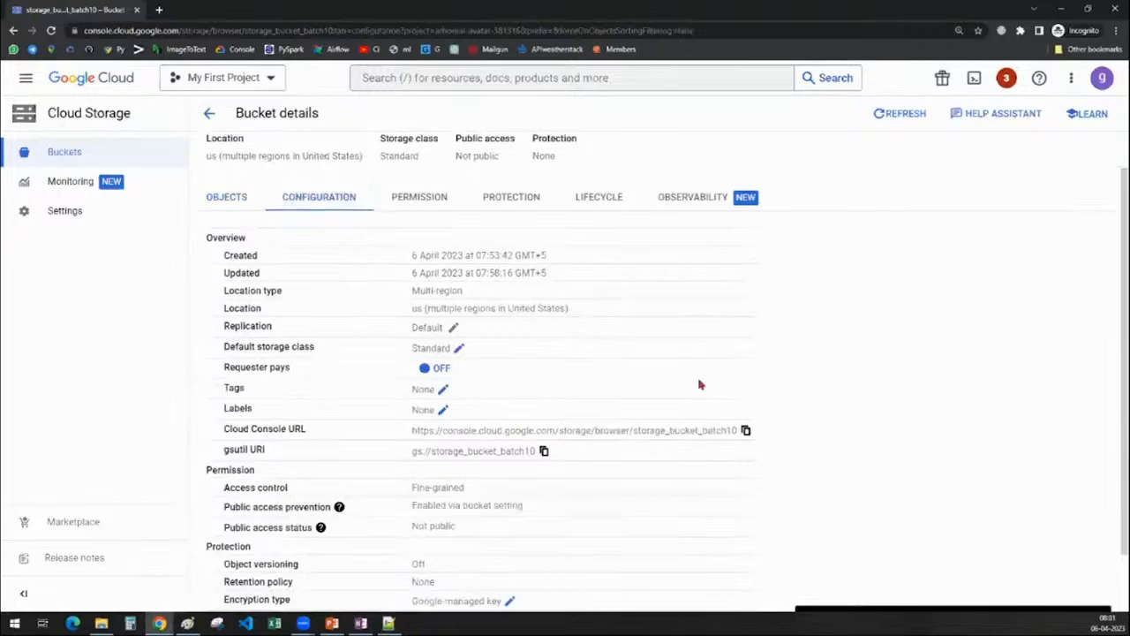
pyautogui.scroll(2, 753, 351)
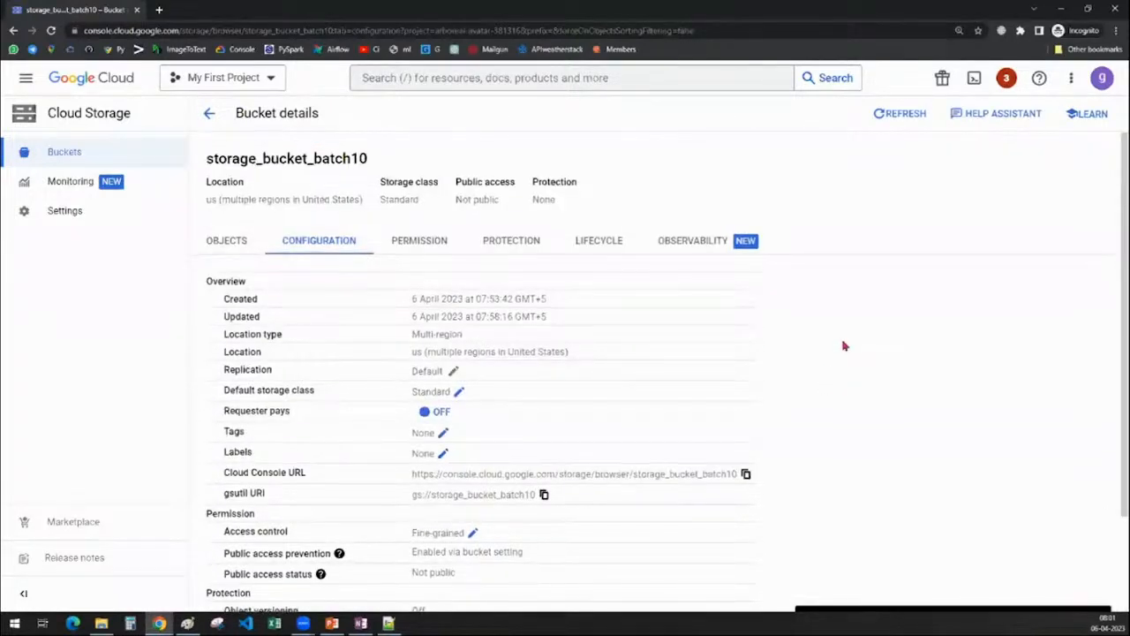
pyautogui.scroll(-2, 844, 346)
pyautogui.scroll(2, 861, 389)
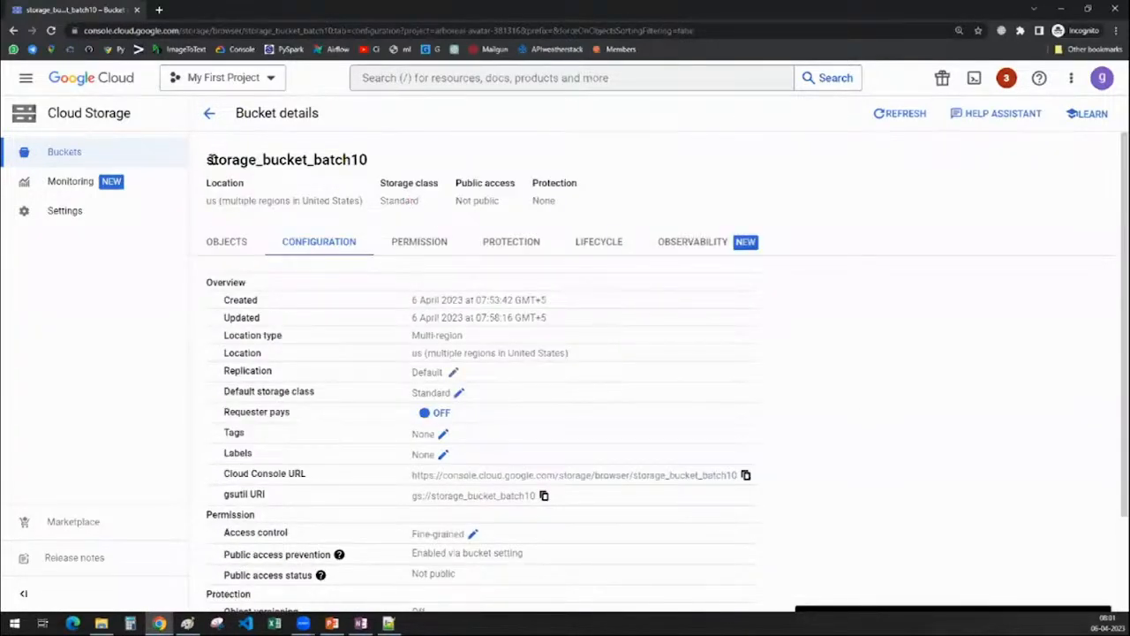
pyautogui.moveTo(208, 160); pyautogui.dragTo(411, 160)
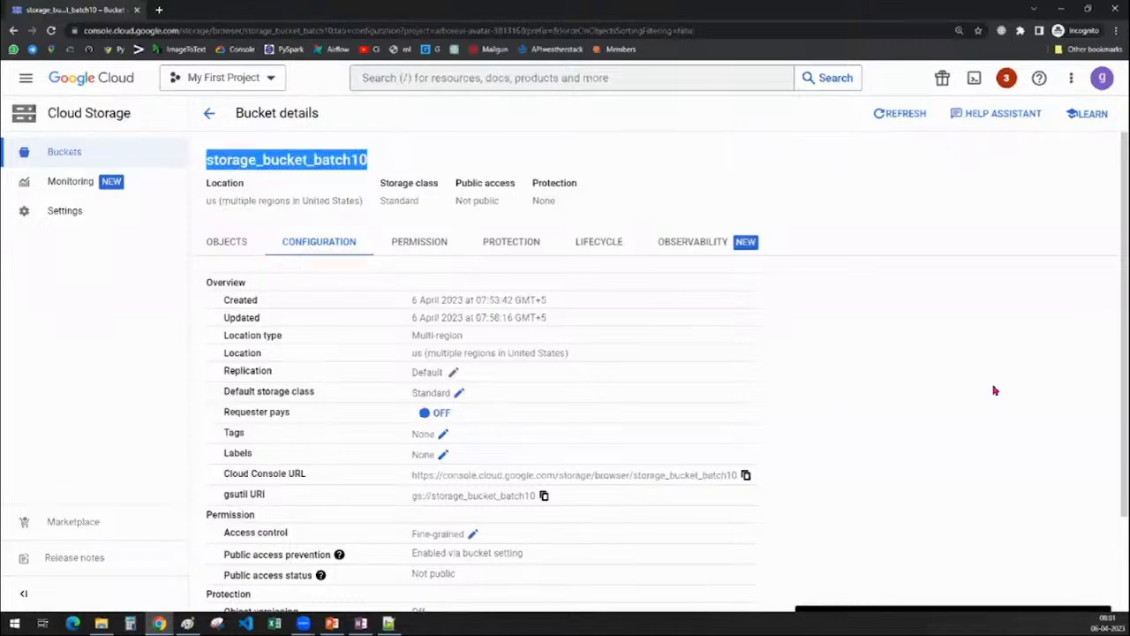
pyautogui.scroll(-2, 979, 386)
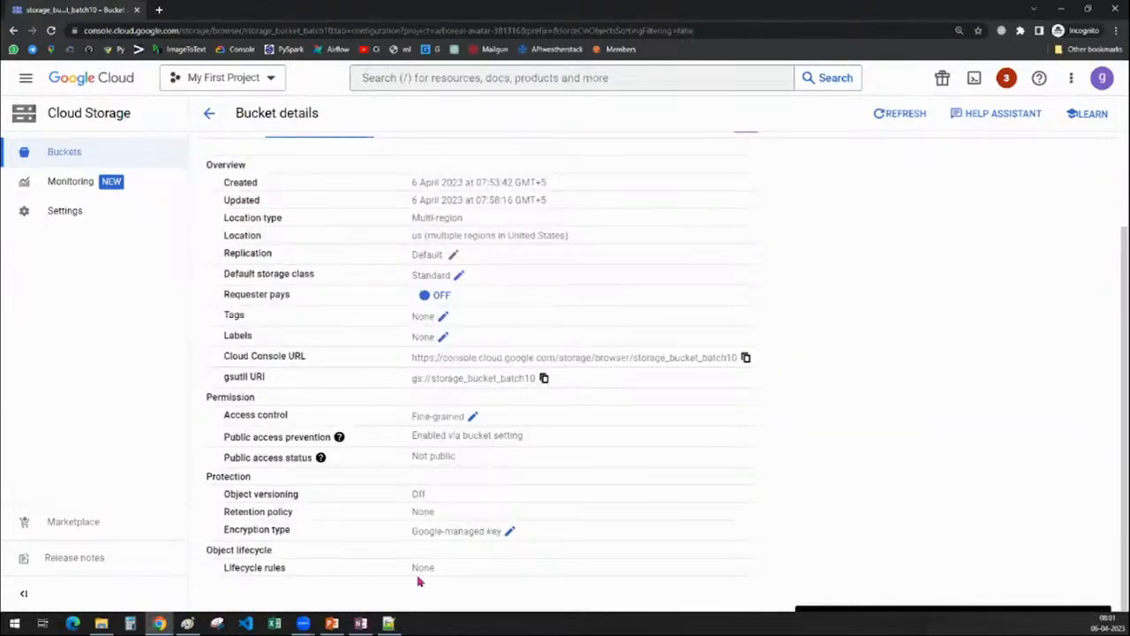
# Examine the creation and update times, location type and replication setting of storage_bucket_batch10
pyautogui.doubleClick(240, 182)
pyautogui.doubleClick(241, 200)
pyautogui.moveTo(475, 219); pyautogui.dragTo(414, 217)
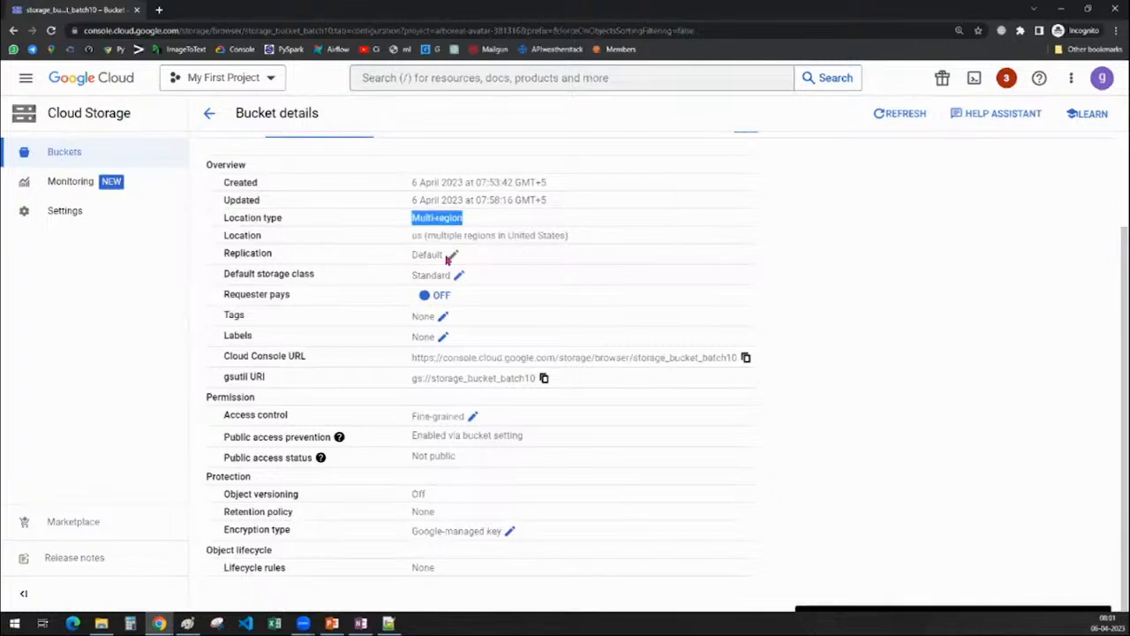
pyautogui.click(415, 256)
pyautogui.doubleClick(416, 255)
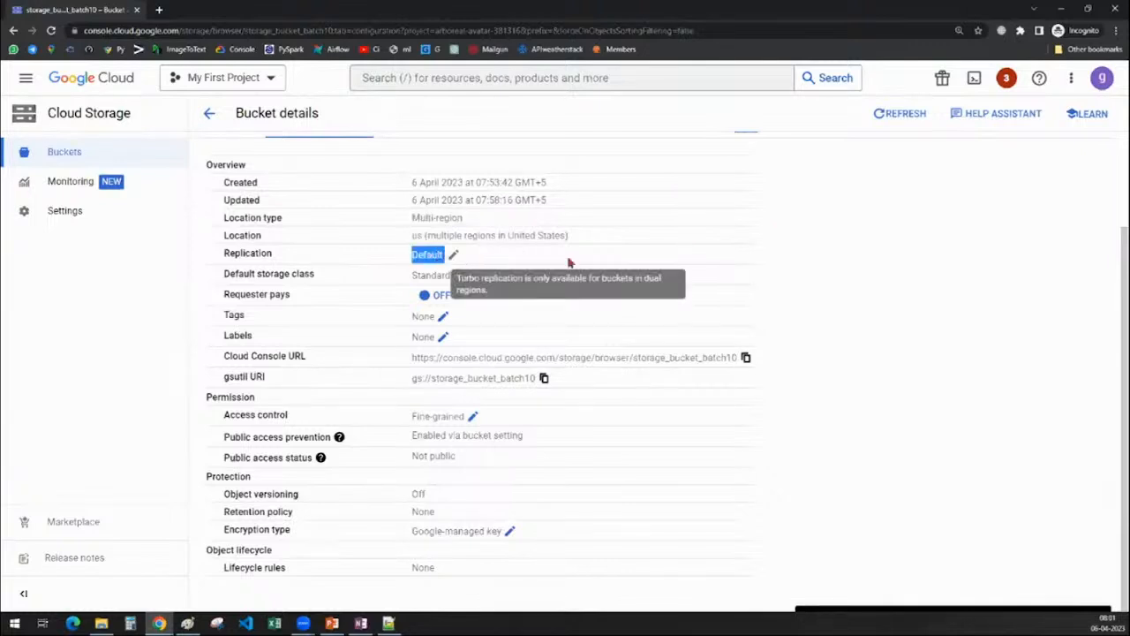
pyautogui.click(1065, 308)
# View the options offered for the bucket's default storage class, and cancel the edit
pyautogui.moveTo(409, 281); pyautogui.dragTo(446, 275)
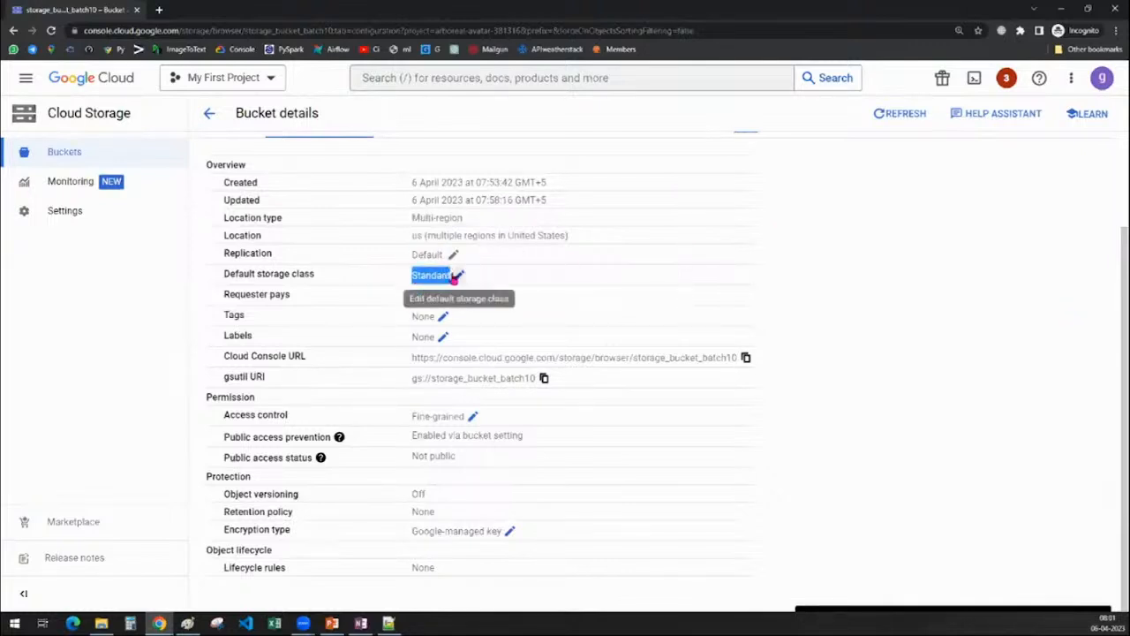
pyautogui.click(959, 276)
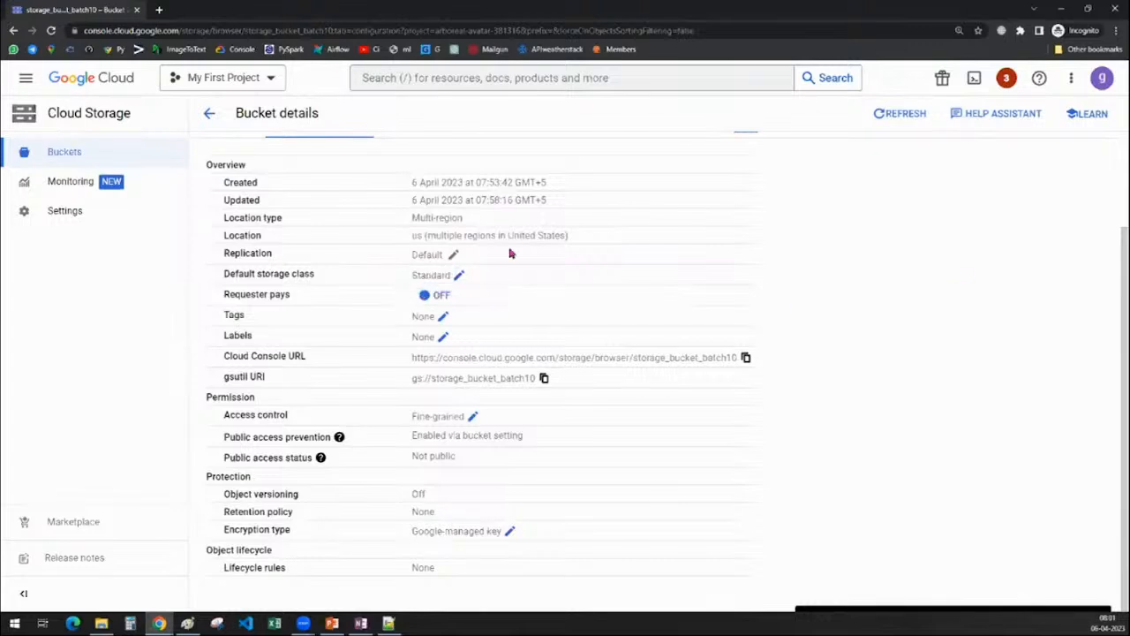
pyautogui.click(459, 277)
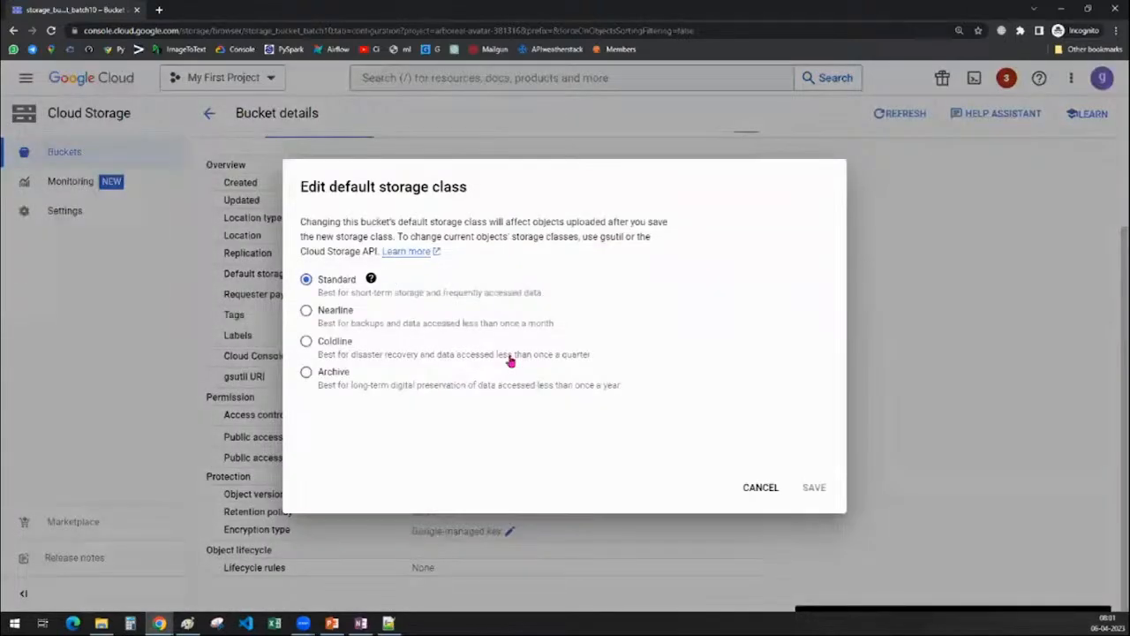
pyautogui.click(760, 491)
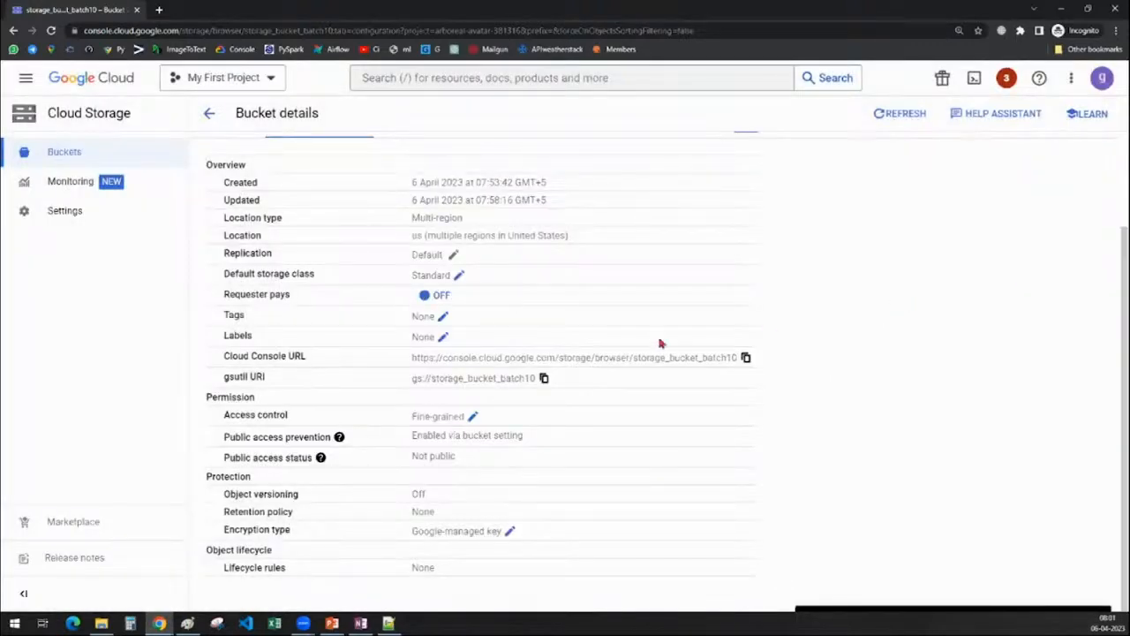
# Examine the Cloud Console URL and the gsutil URI listed for the bucket
pyautogui.moveTo(408, 363); pyautogui.dragTo(745, 362)
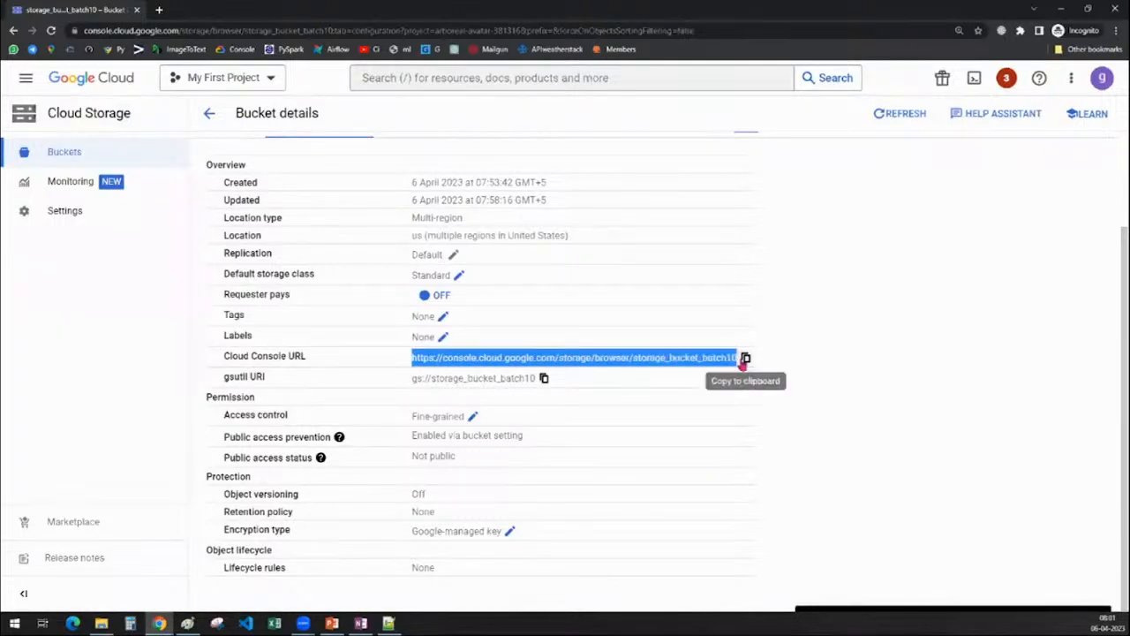
pyautogui.click(909, 360)
pyautogui.tripleClick(438, 380)
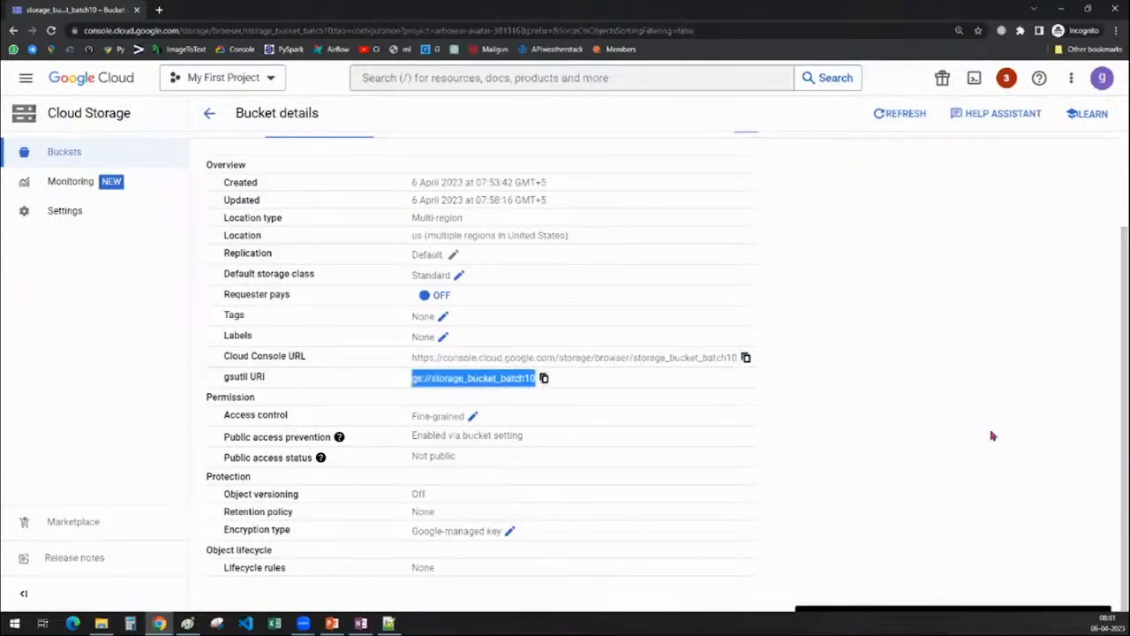
pyautogui.click(994, 435)
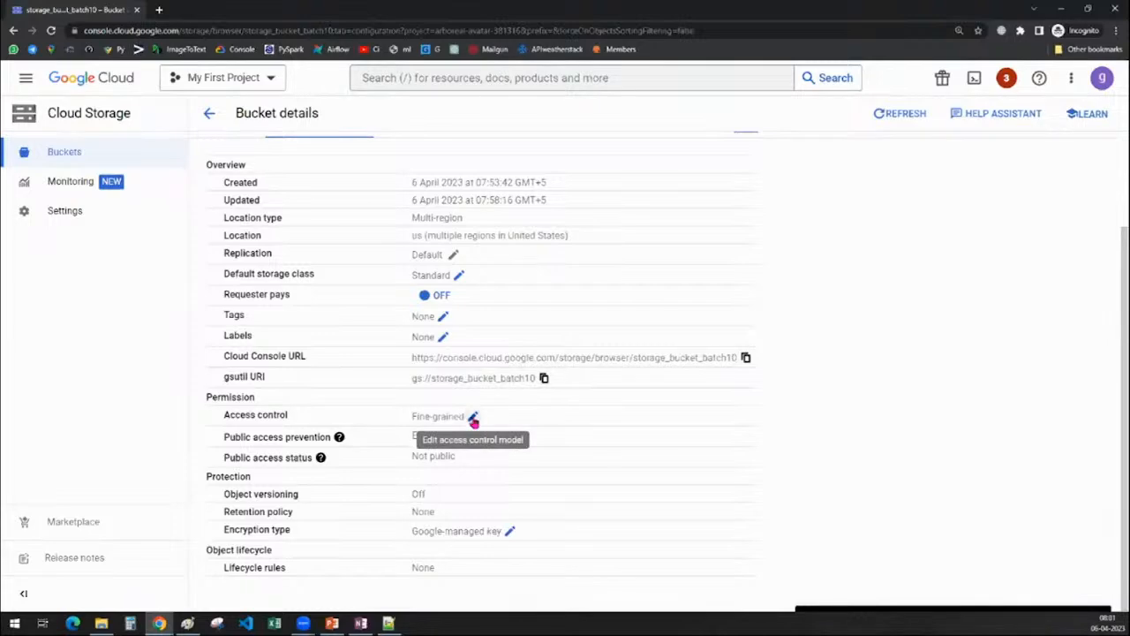
# View the access control options for the bucket's objects, and cancel the edit
pyautogui.click(474, 418)
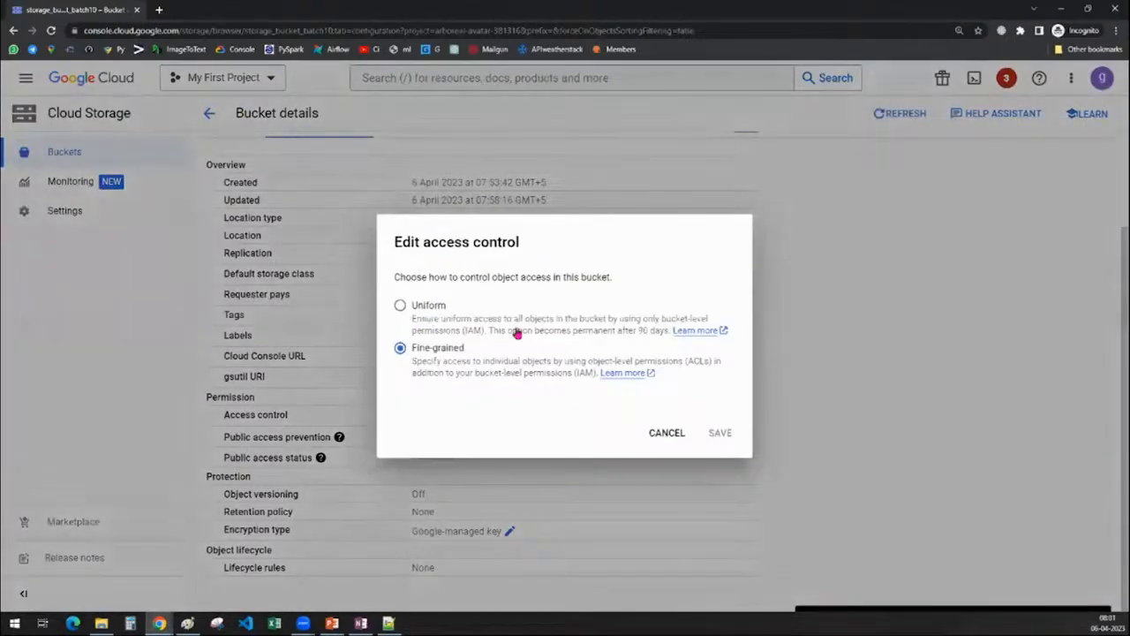
pyautogui.click(666, 433)
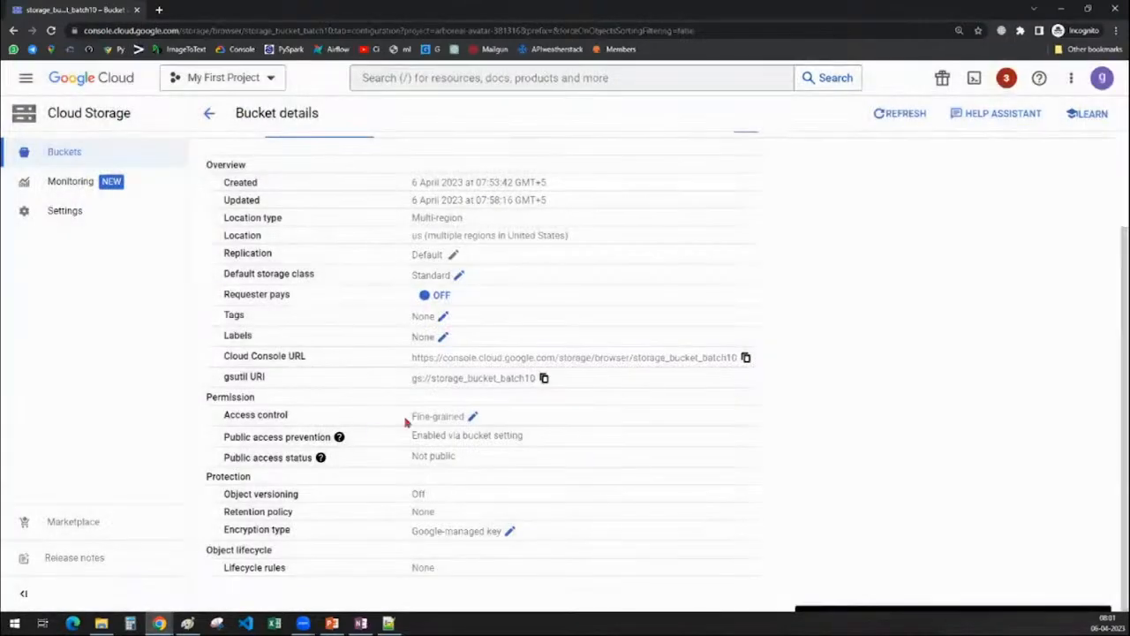
pyautogui.moveTo(409, 421); pyautogui.dragTo(466, 418)
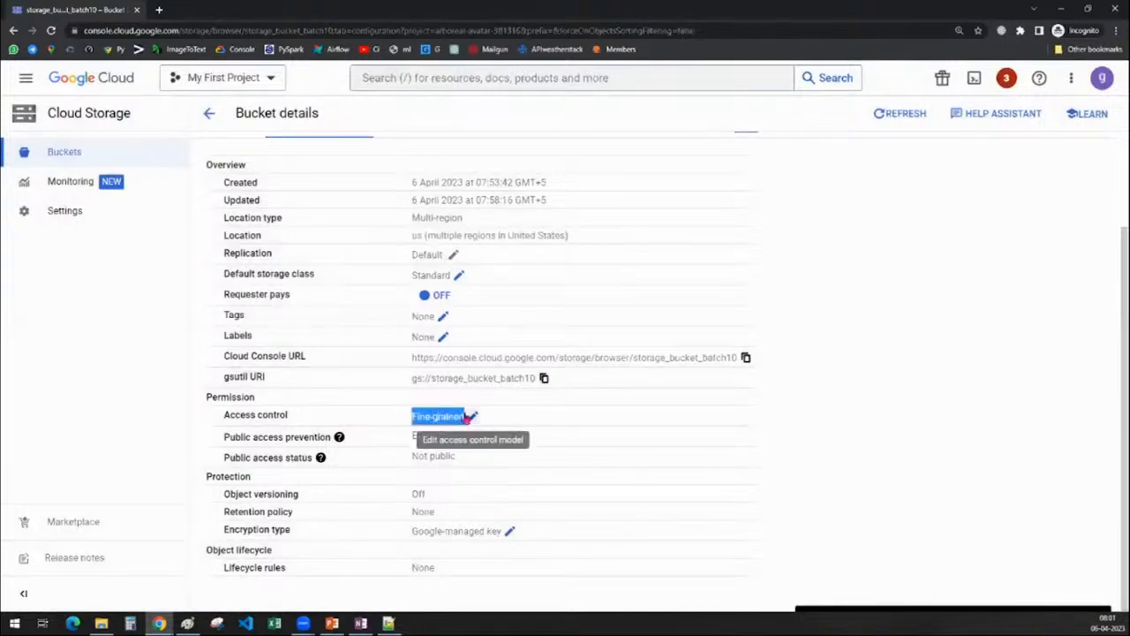
pyautogui.click(956, 466)
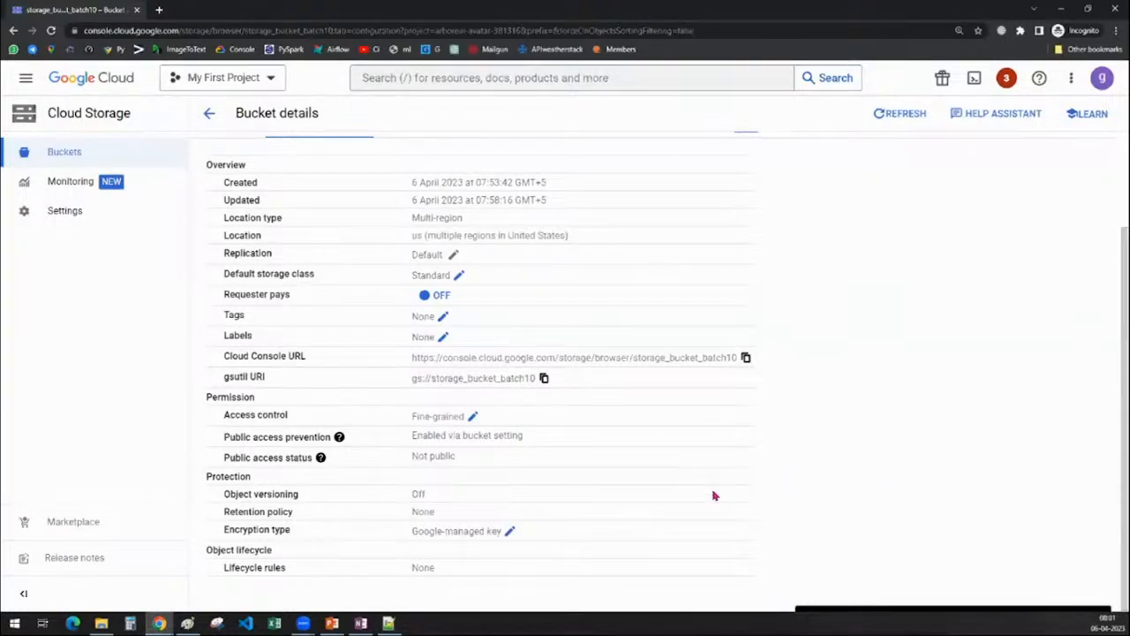
# Open the bucket's permissions and review the access control description and the list of principals with their roles
pyautogui.scroll(3, 714, 500)
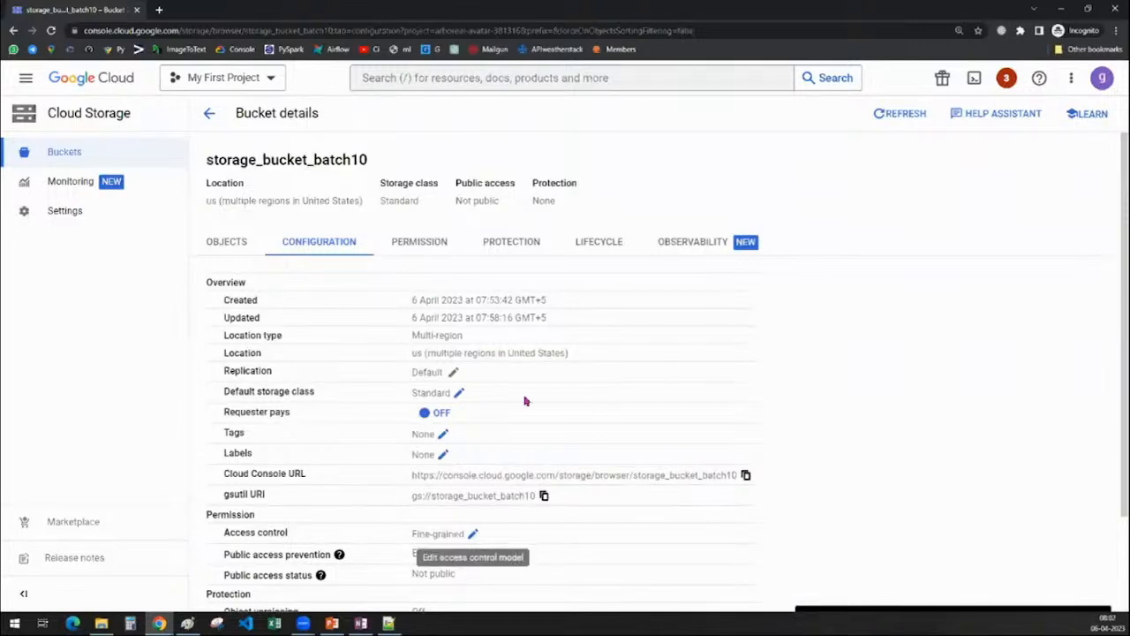
pyautogui.click(403, 244)
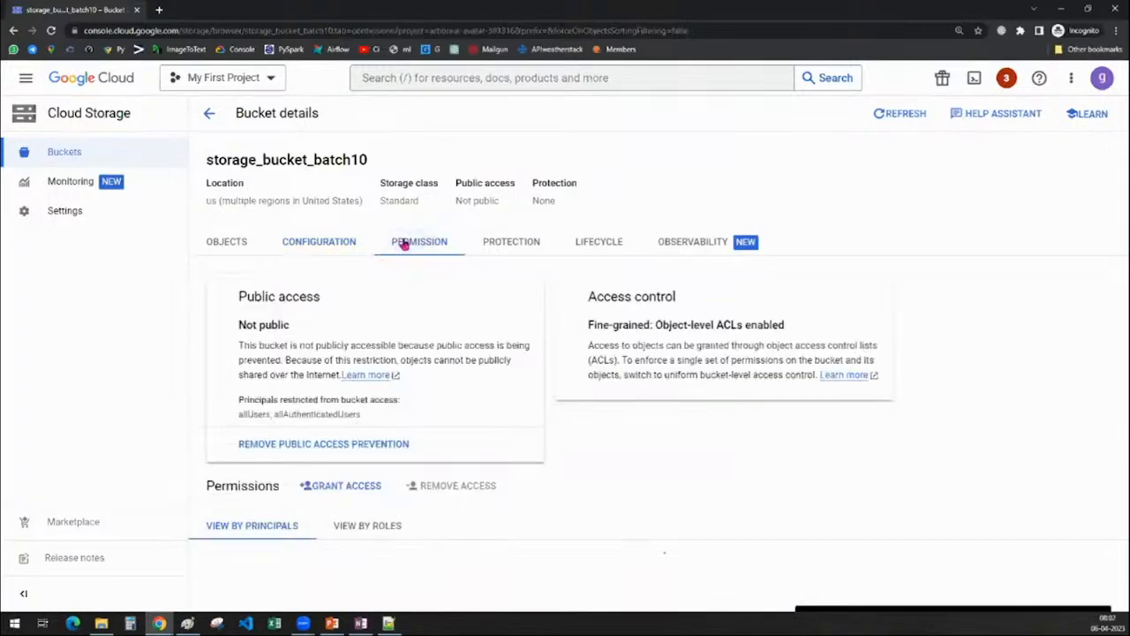
pyautogui.moveTo(590, 296); pyautogui.dragTo(699, 298)
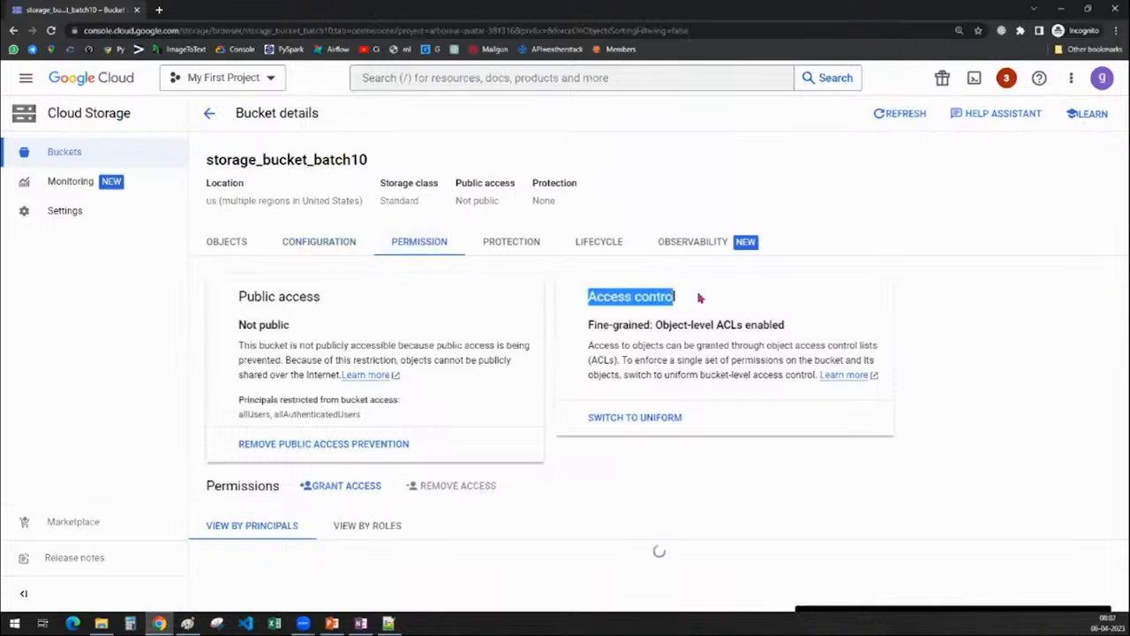
pyautogui.moveTo(588, 328); pyautogui.dragTo(725, 324)
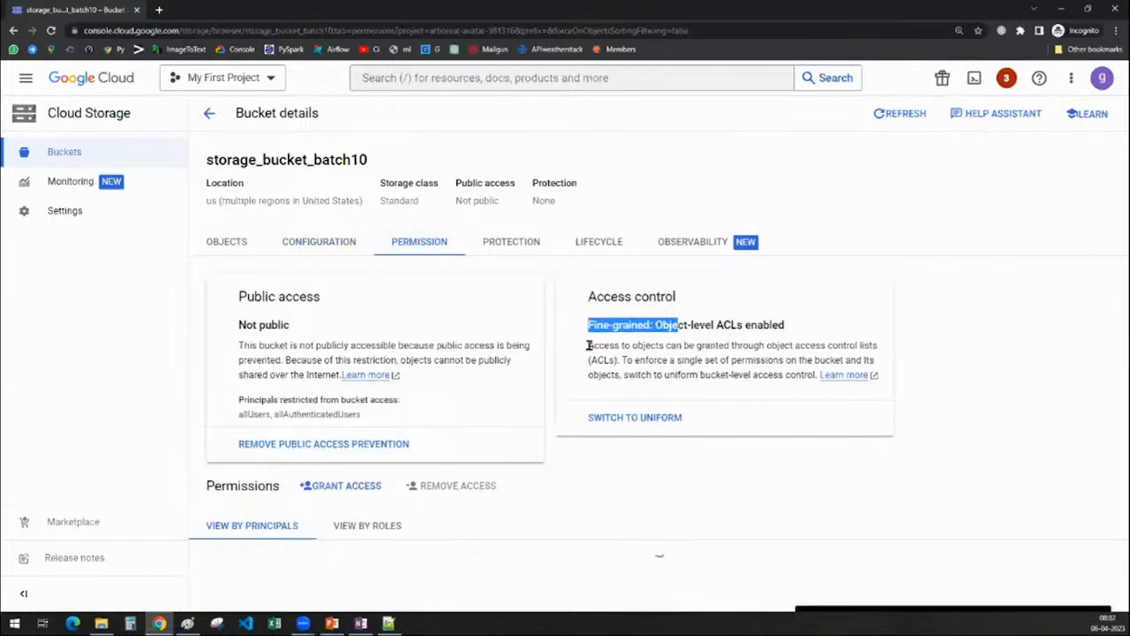
pyautogui.moveTo(589, 346); pyautogui.dragTo(601, 345)
pyautogui.moveTo(700, 347); pyautogui.dragTo(886, 354)
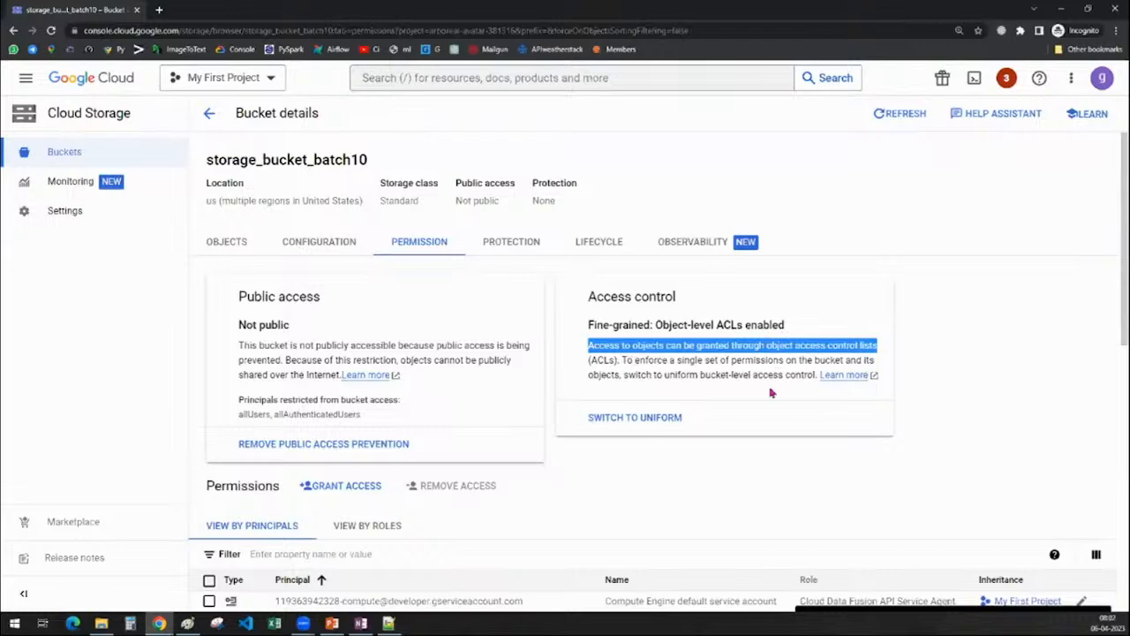
pyautogui.scroll(-3, 756, 419)
pyautogui.scroll(-2, 649, 449)
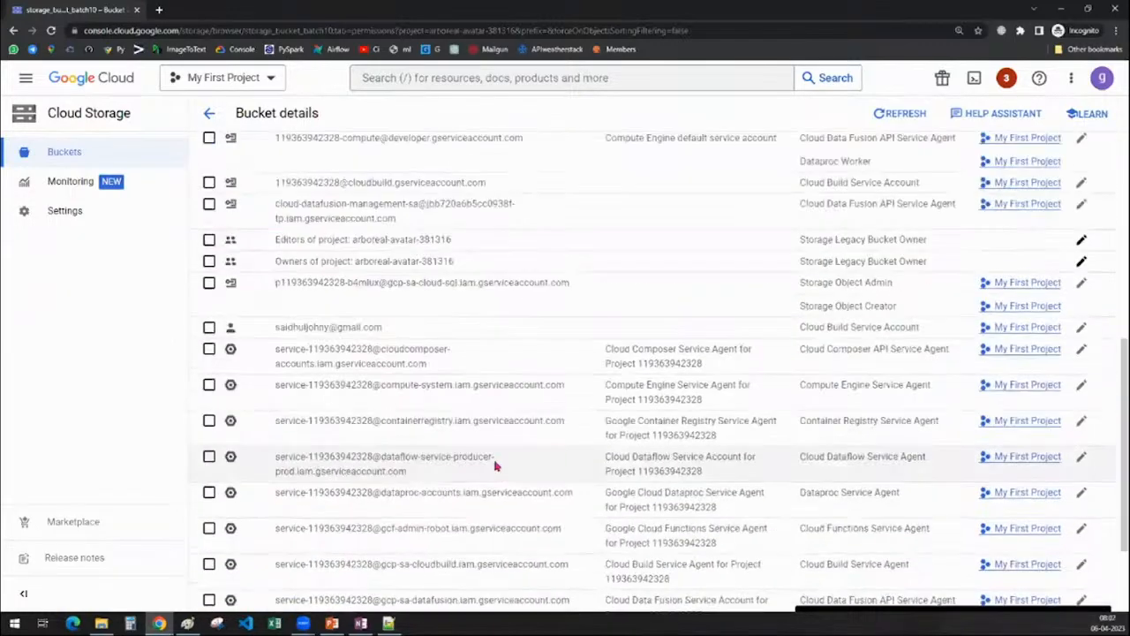
pyautogui.scroll(3, 618, 394)
pyautogui.scroll(1, 378, 454)
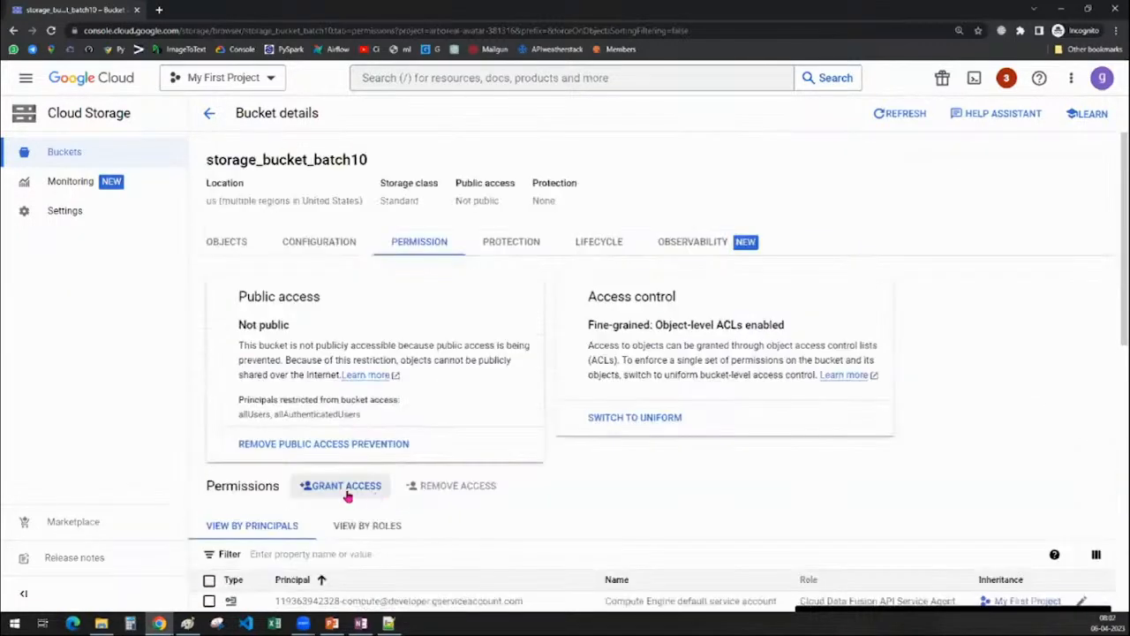
# Start granting access to storage_bucket_batch10 and enter the new principal's e-mail address
pyautogui.click(344, 487)
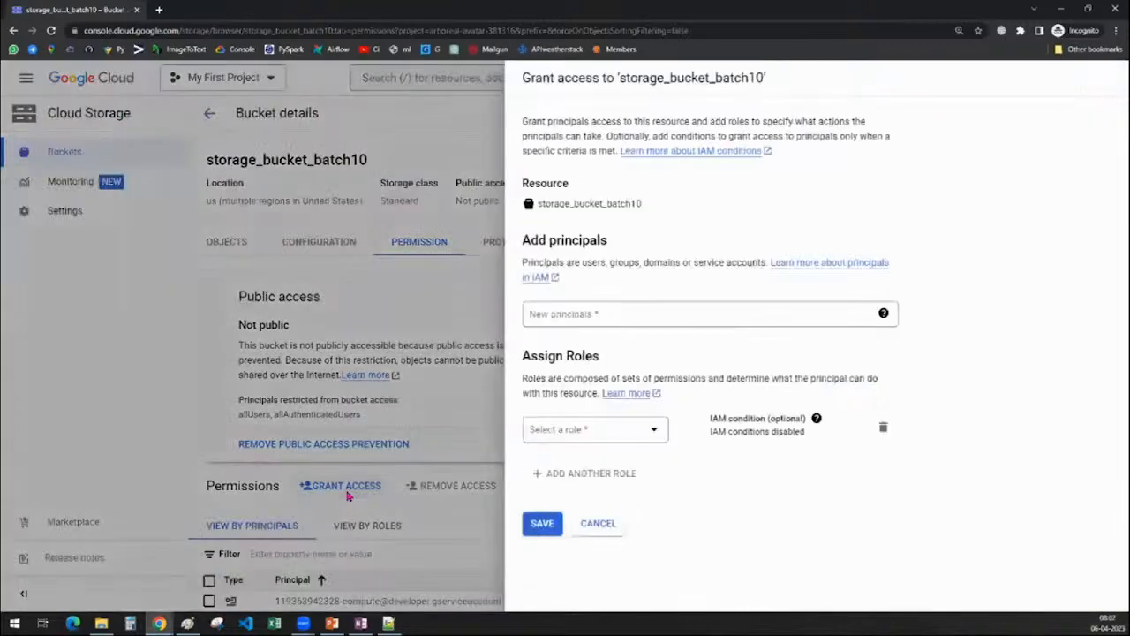
pyautogui.click(598, 311)
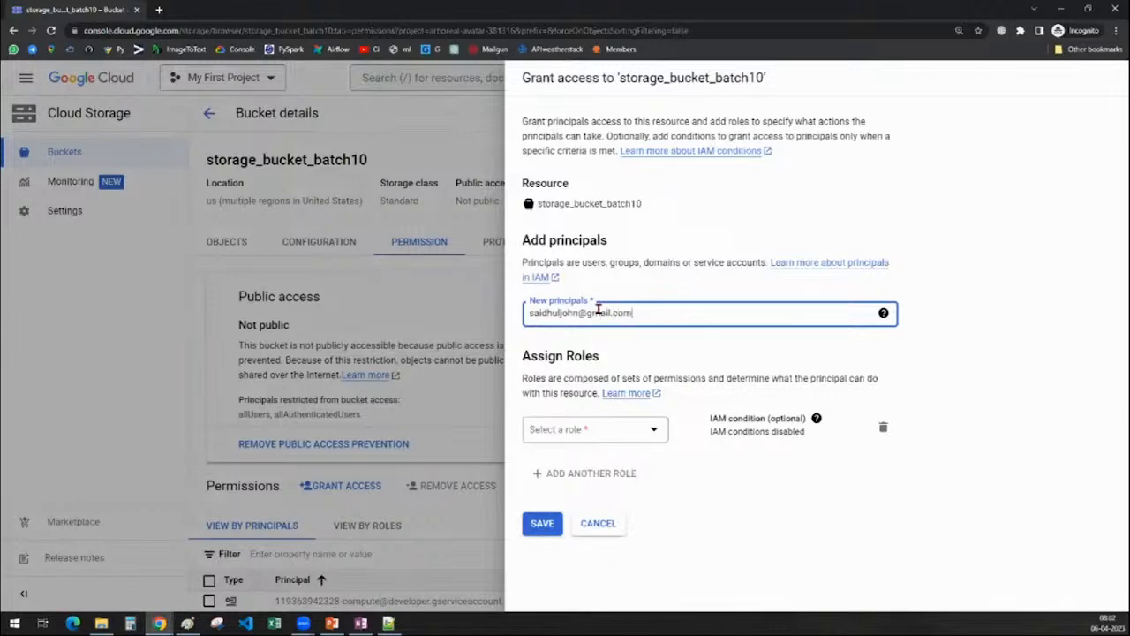
pyautogui.click(625, 356)
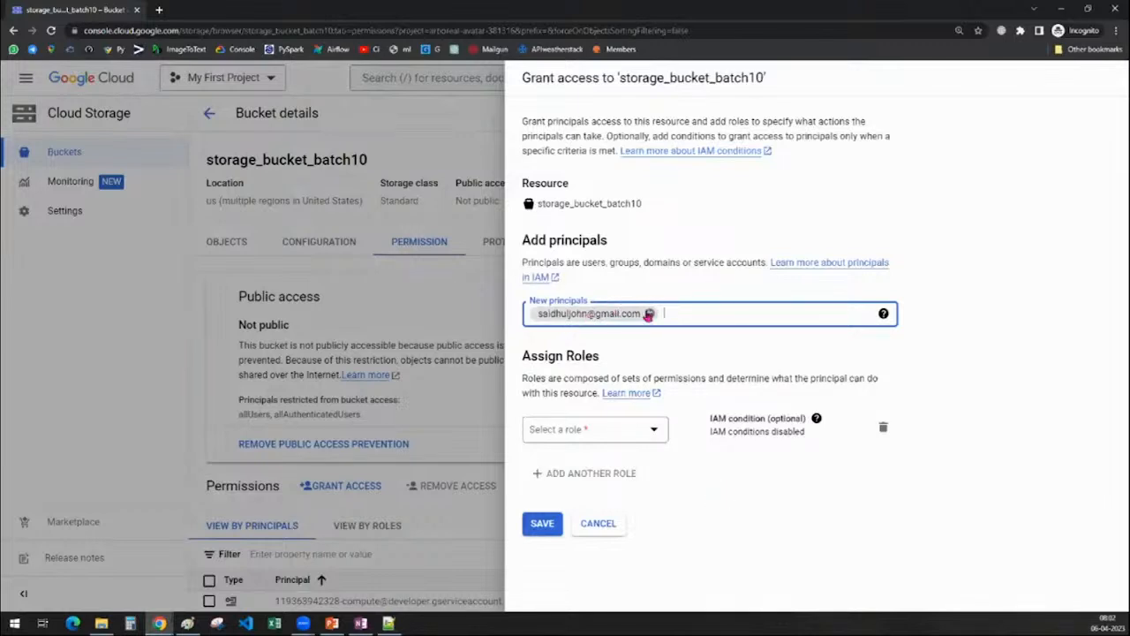
pyautogui.click(649, 314)
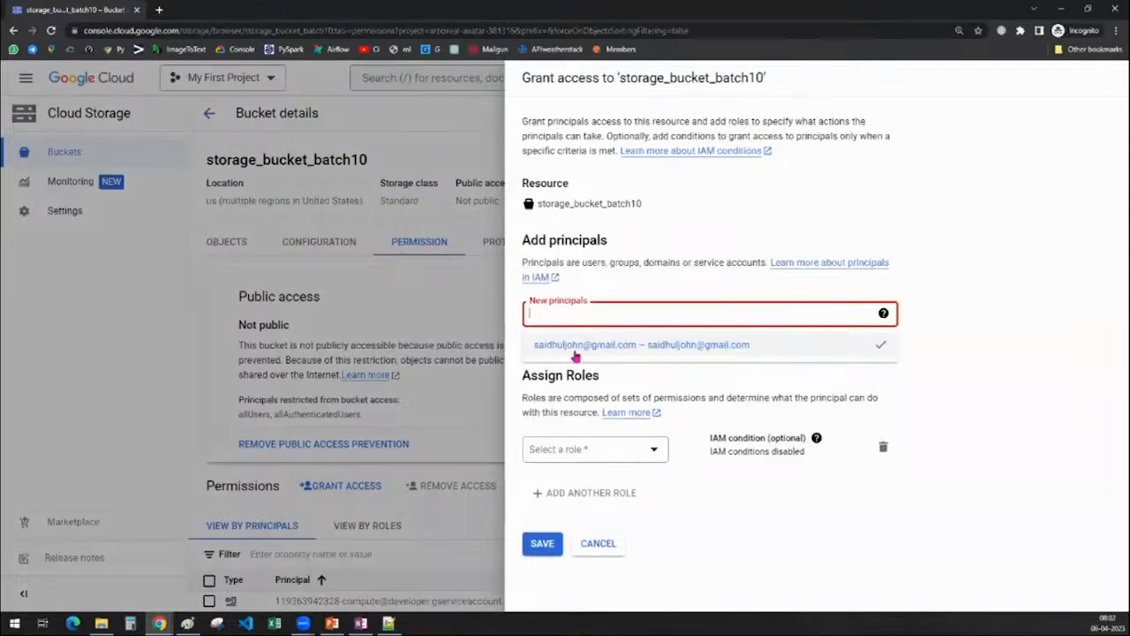
pyautogui.click(576, 352)
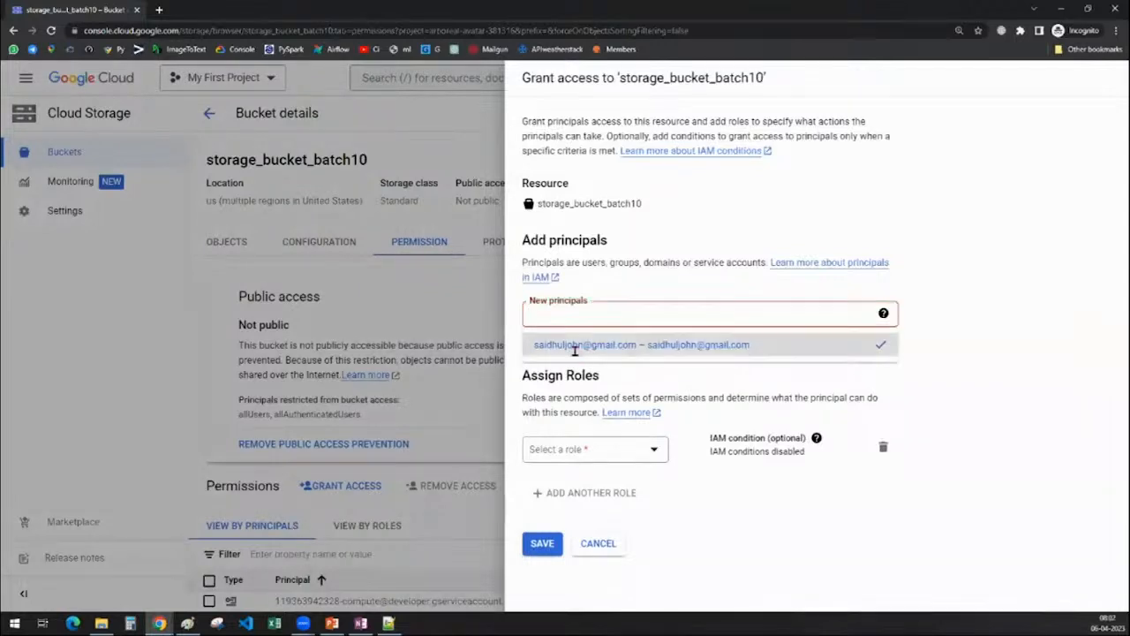
# Assign the Cloud Storage role Storage Object Admin to the new principal and save the grant
pyautogui.click(591, 431)
pyautogui.moveTo(574, 279)
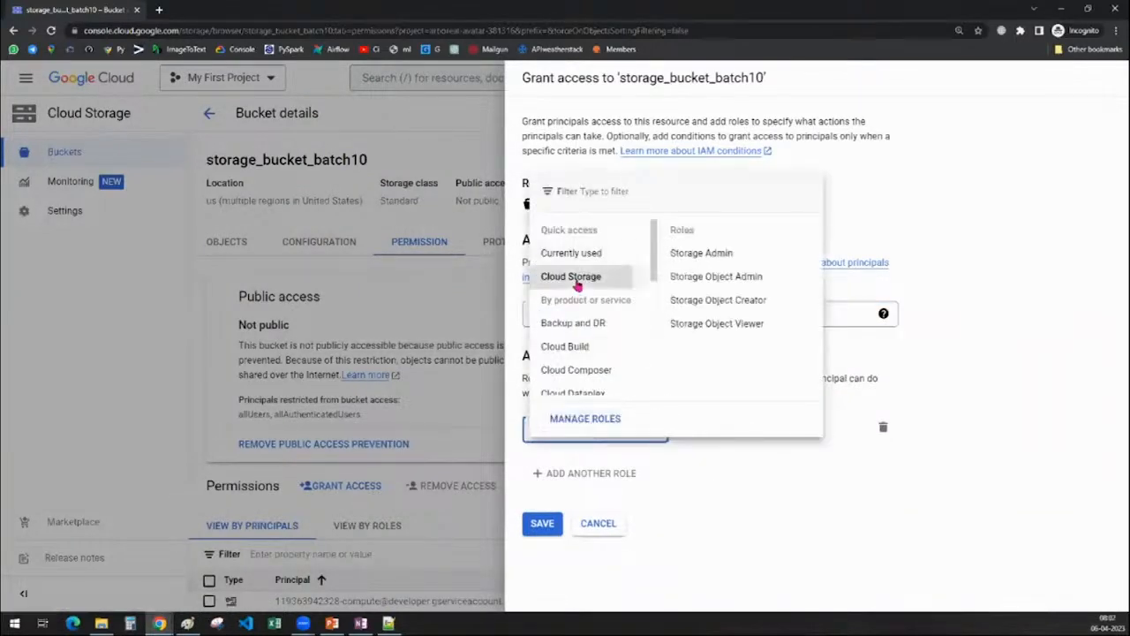
pyautogui.click(712, 278)
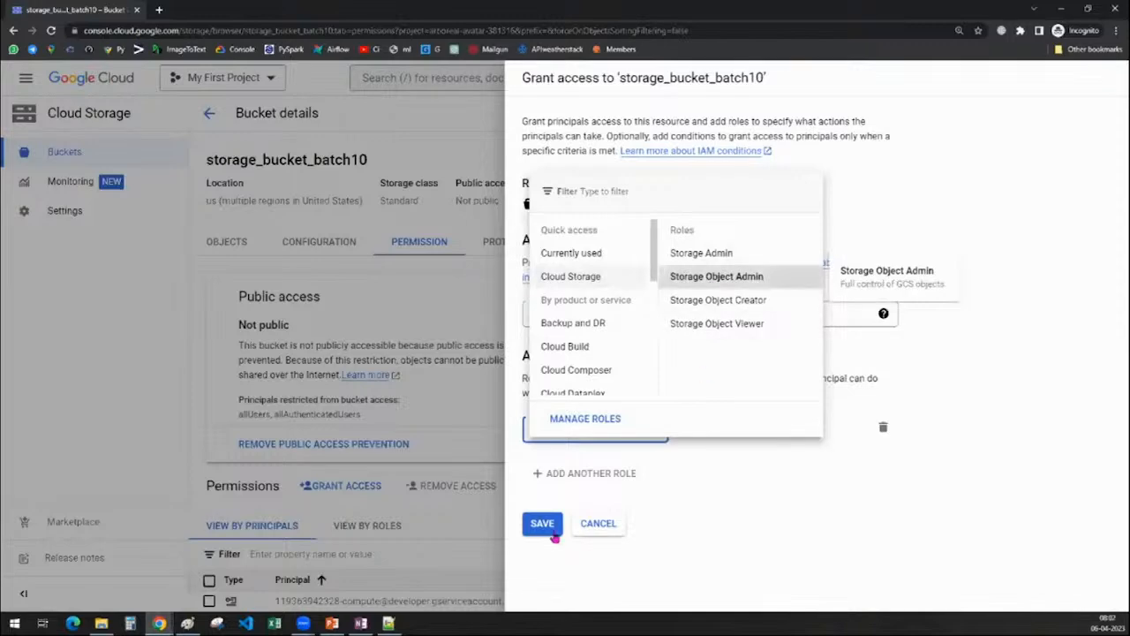
pyautogui.click(542, 533)
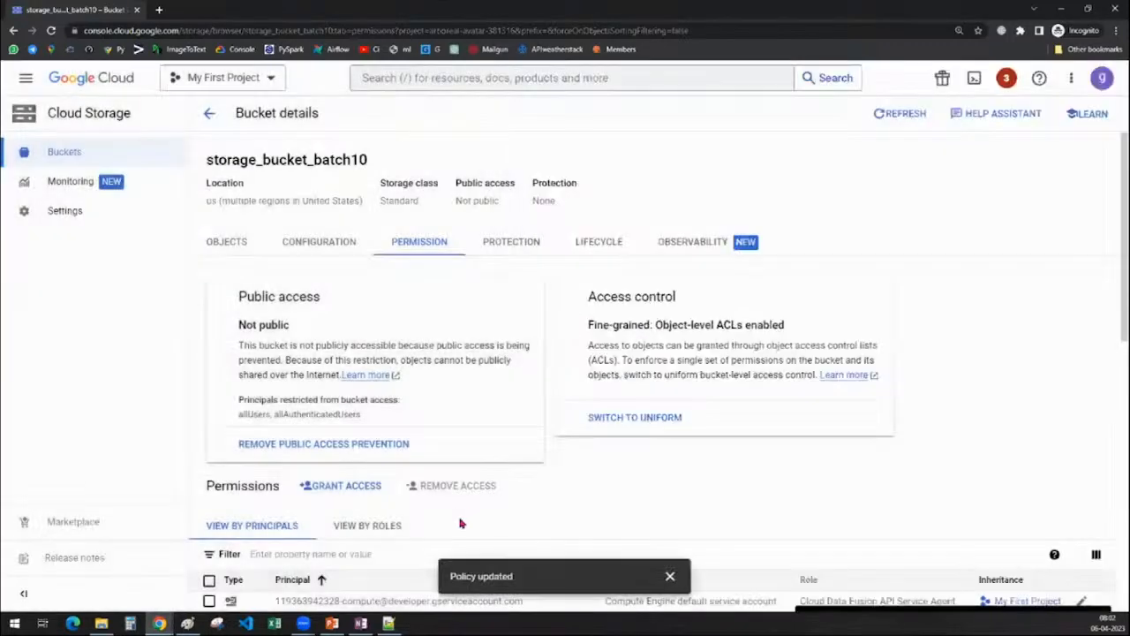
# Find the newly added principal in the bucket's permissions list and check its assigned role
pyautogui.scroll(-2, 364, 539)
pyautogui.scroll(-3, 365, 539)
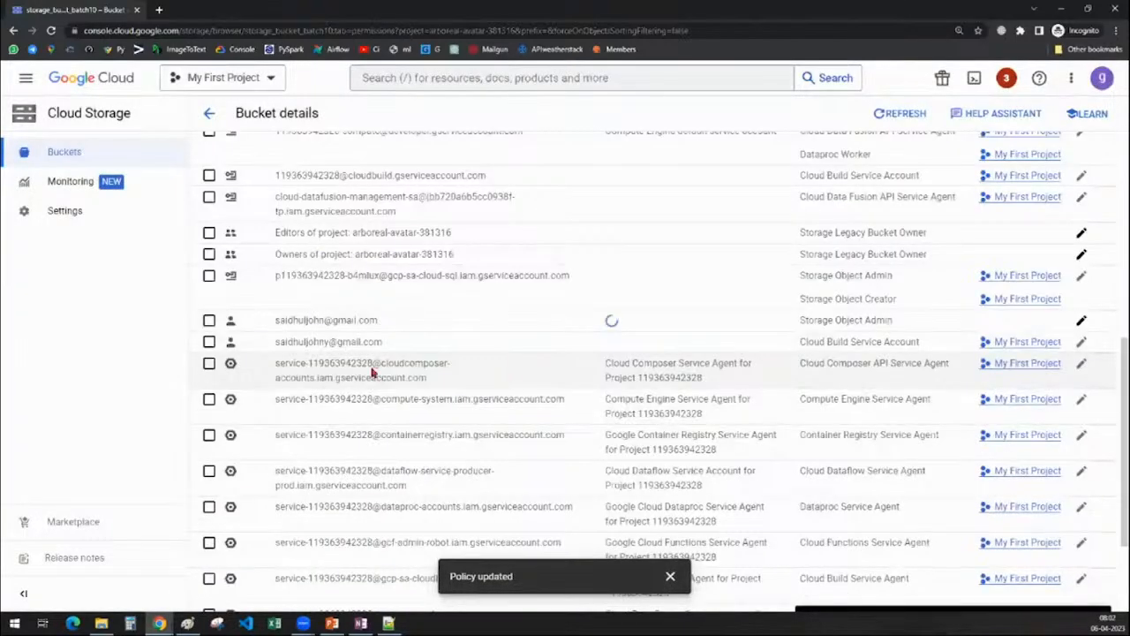
pyautogui.scroll(4, 283, 428)
pyautogui.scroll(-3, 401, 429)
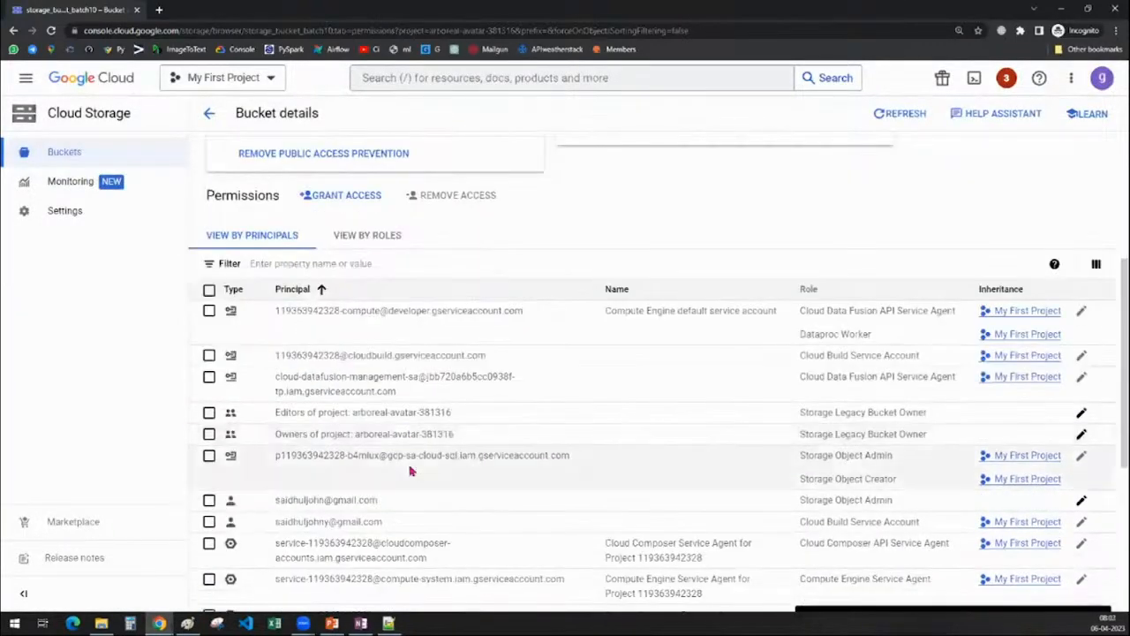
pyautogui.moveTo(271, 386); pyautogui.dragTo(397, 386)
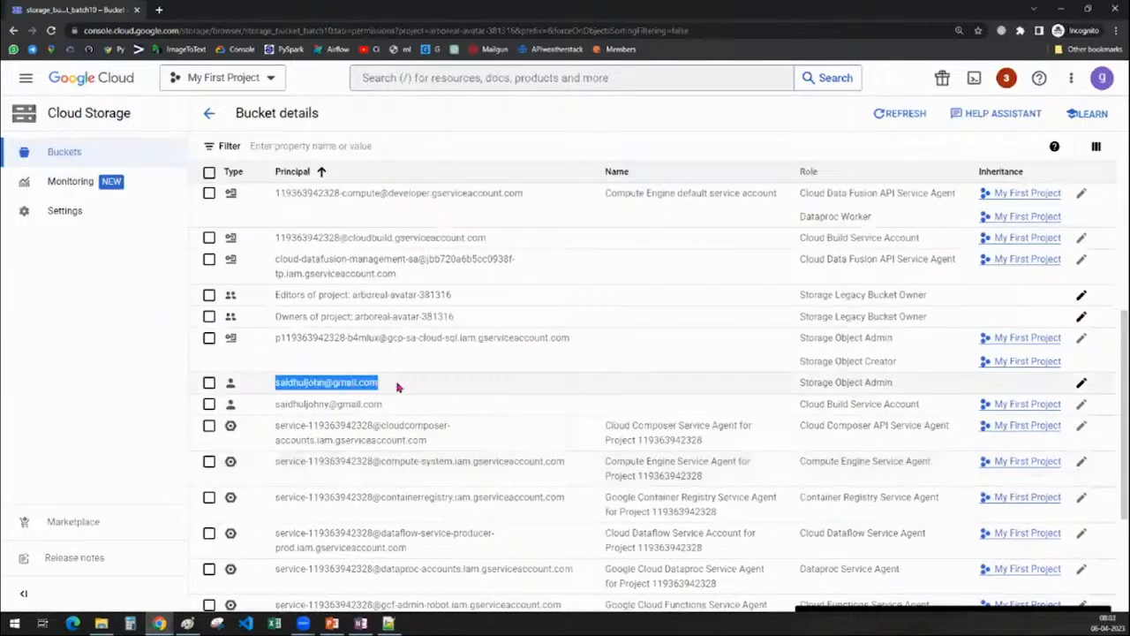
pyautogui.moveTo(805, 391); pyautogui.dragTo(894, 384)
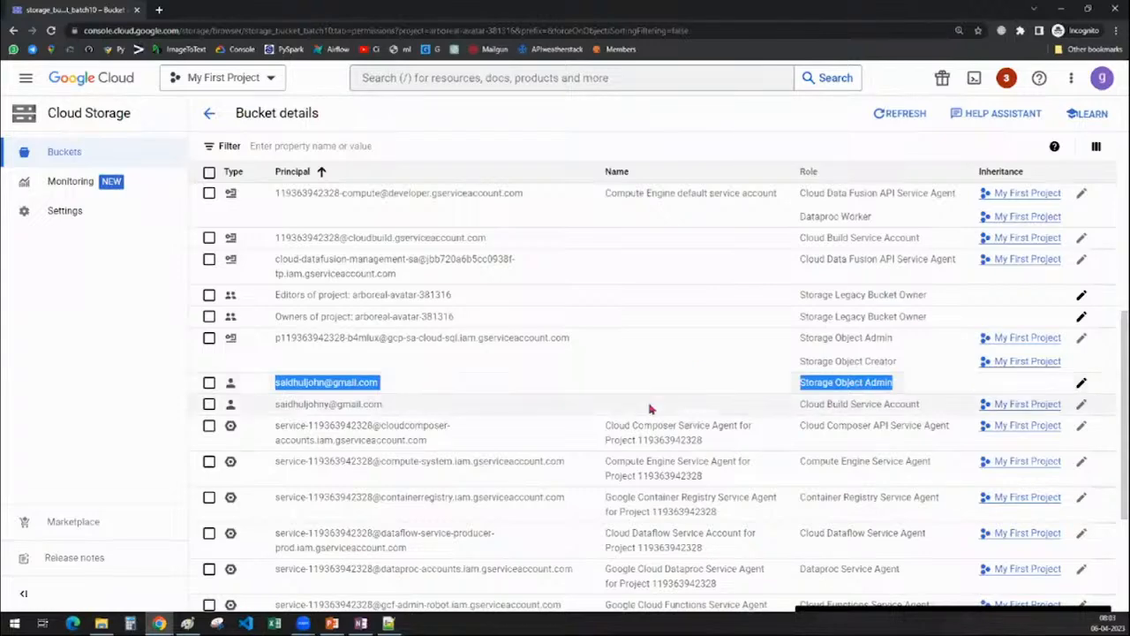
# Leave the bucket's permissions for its configuration overview and proceed to its object list
pyautogui.scroll(5, 626, 430)
pyautogui.scroll(-2, 548, 504)
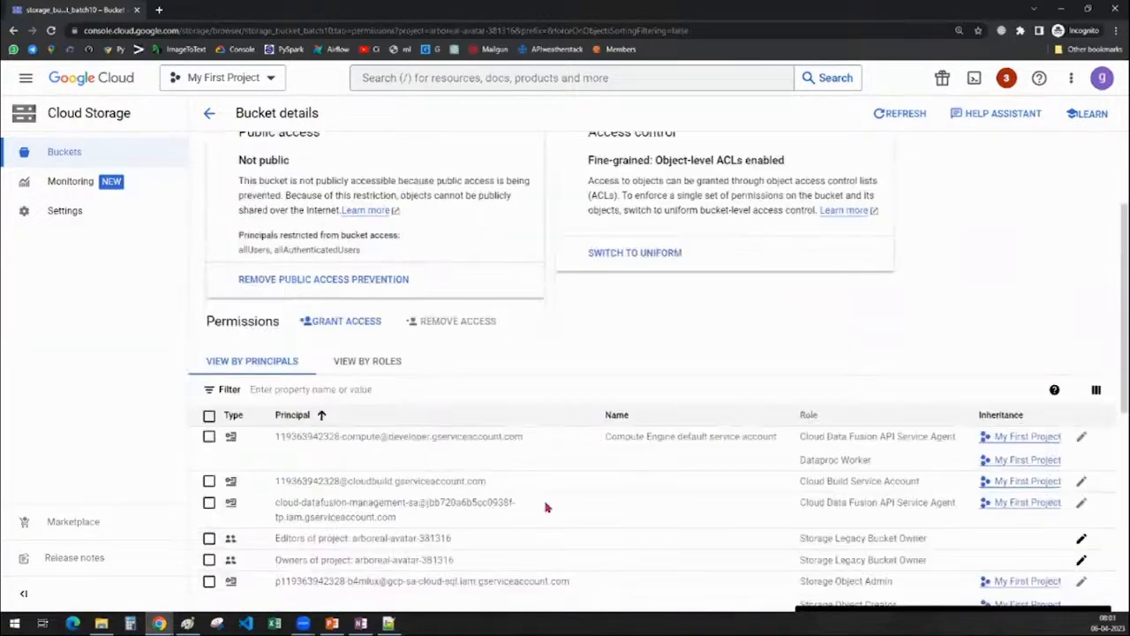
pyautogui.scroll(2, 517, 484)
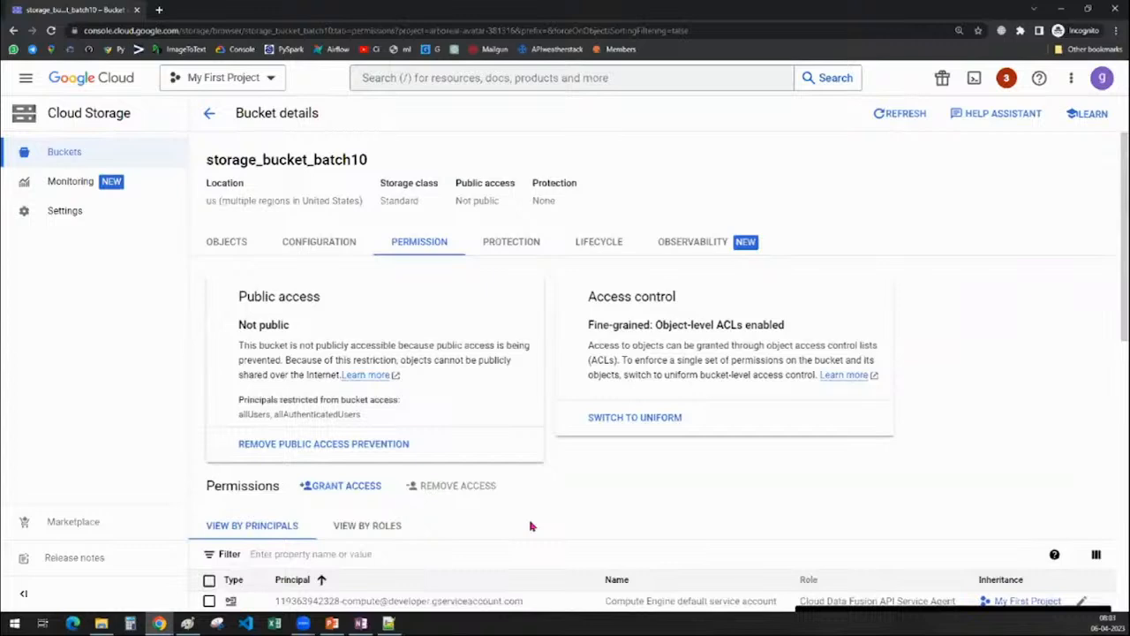
pyautogui.click(320, 244)
pyautogui.click(229, 243)
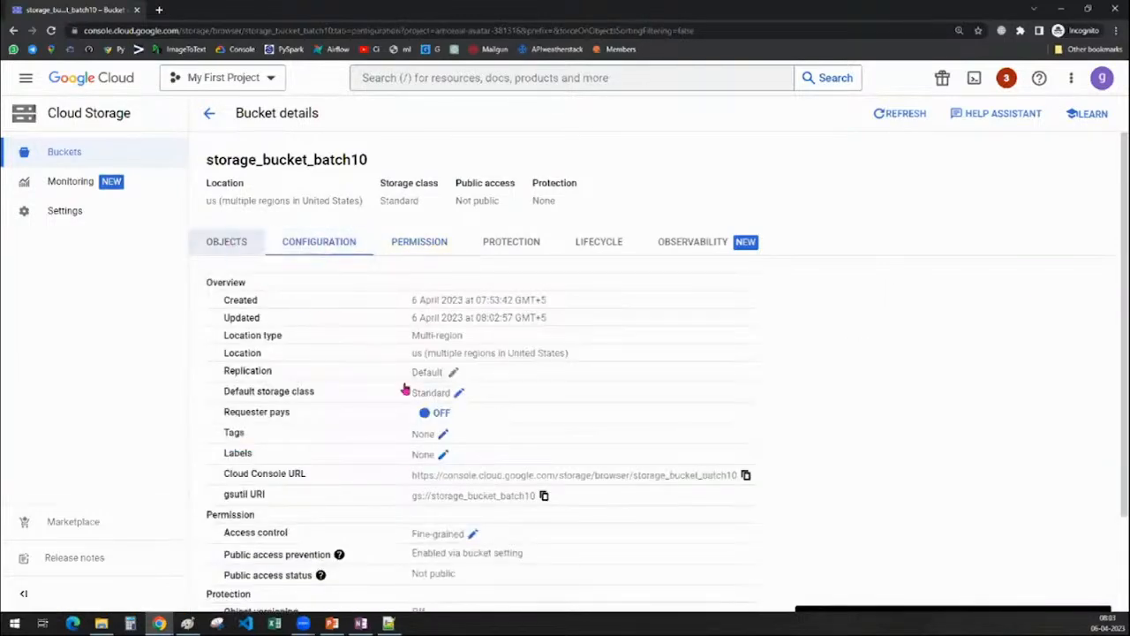
# Open the access settings of region_country_list.csv and add an entry with entity type User
pyautogui.click(303, 389)
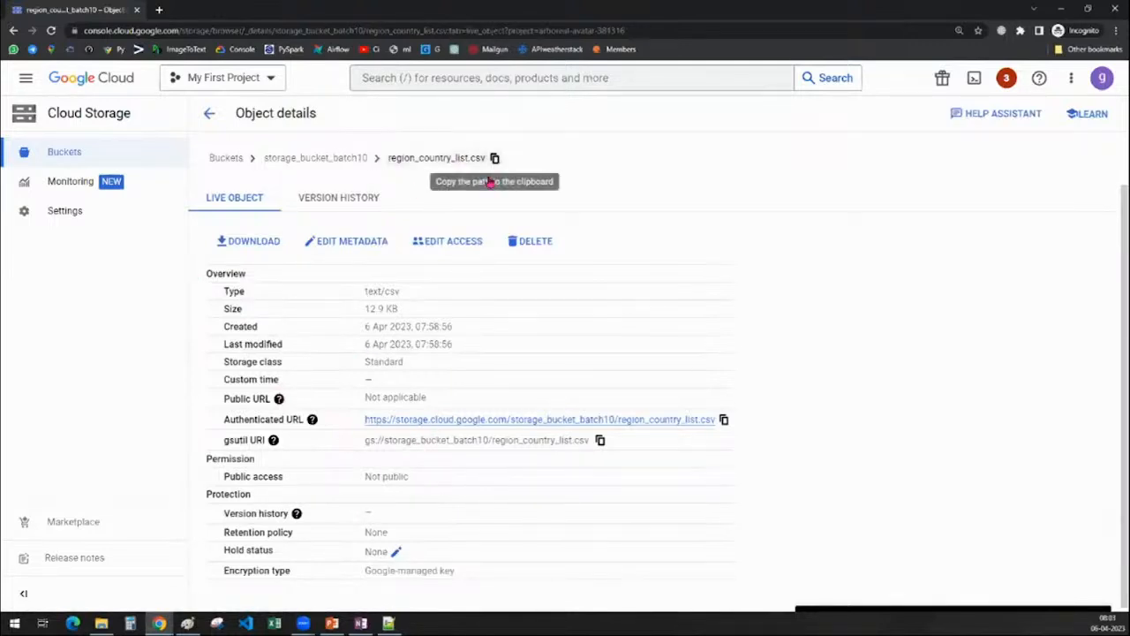
pyautogui.click(439, 245)
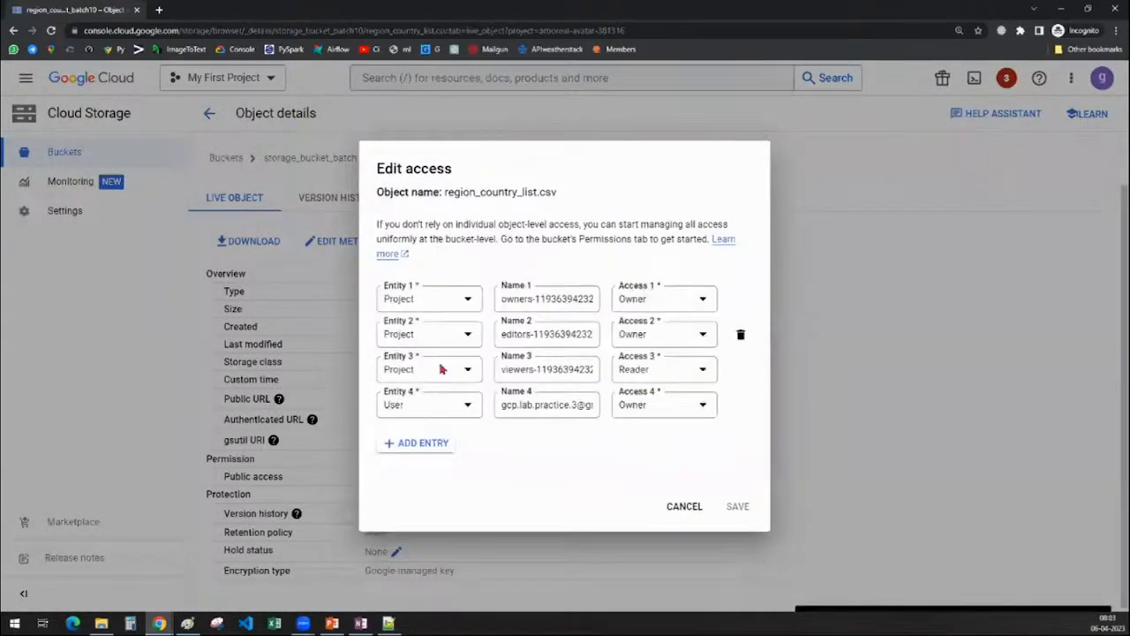
pyautogui.click(441, 451)
pyautogui.click(406, 430)
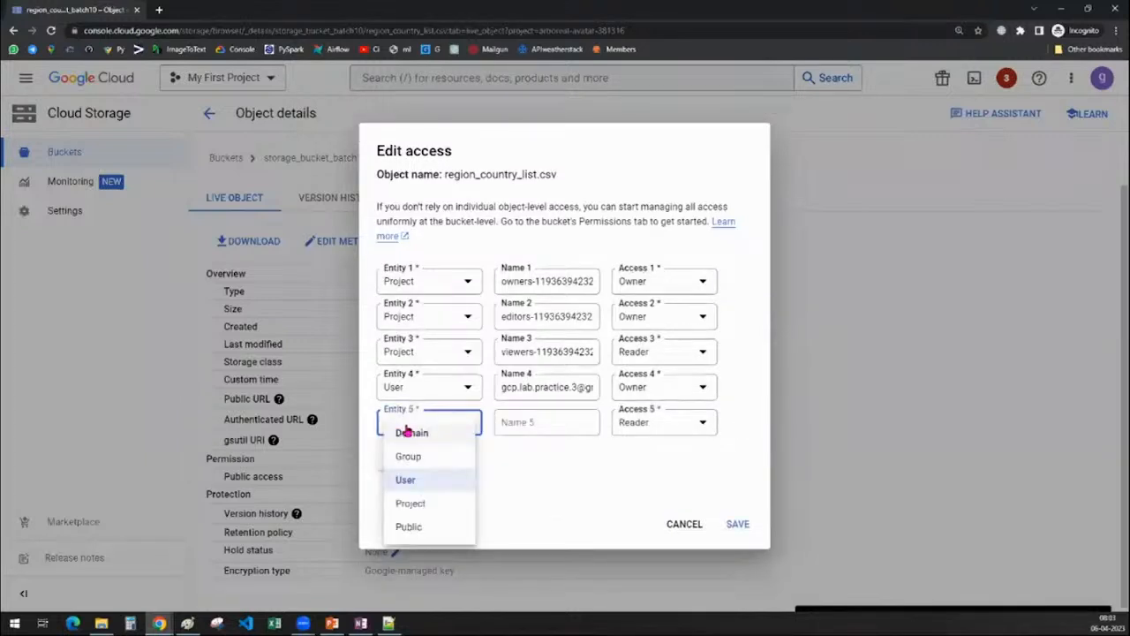
pyautogui.click(408, 480)
pyautogui.click(429, 431)
pyautogui.click(427, 480)
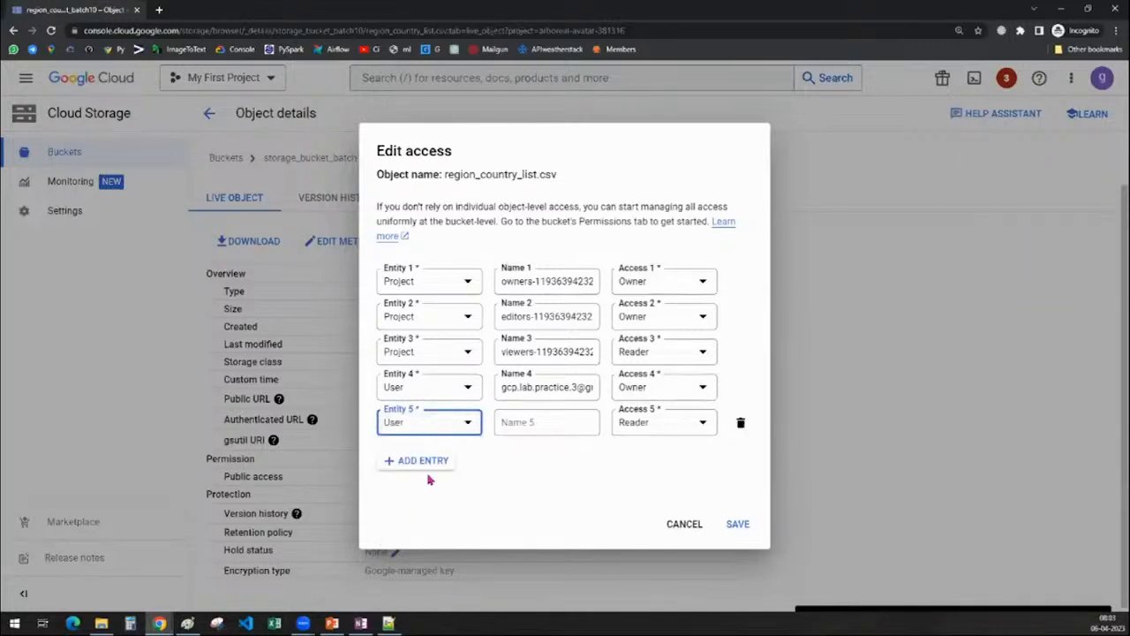
# Enter the user's e-mail address in the new access entry, give it Owner access, and save
pyautogui.click(540, 425)
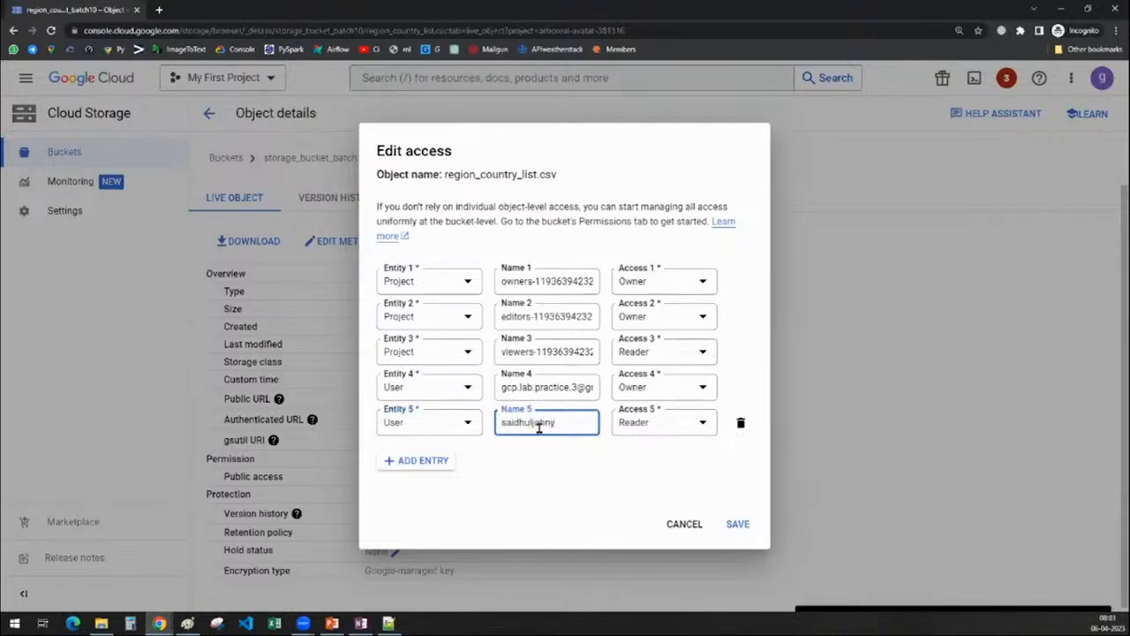
pyautogui.click(645, 477)
pyautogui.click(643, 431)
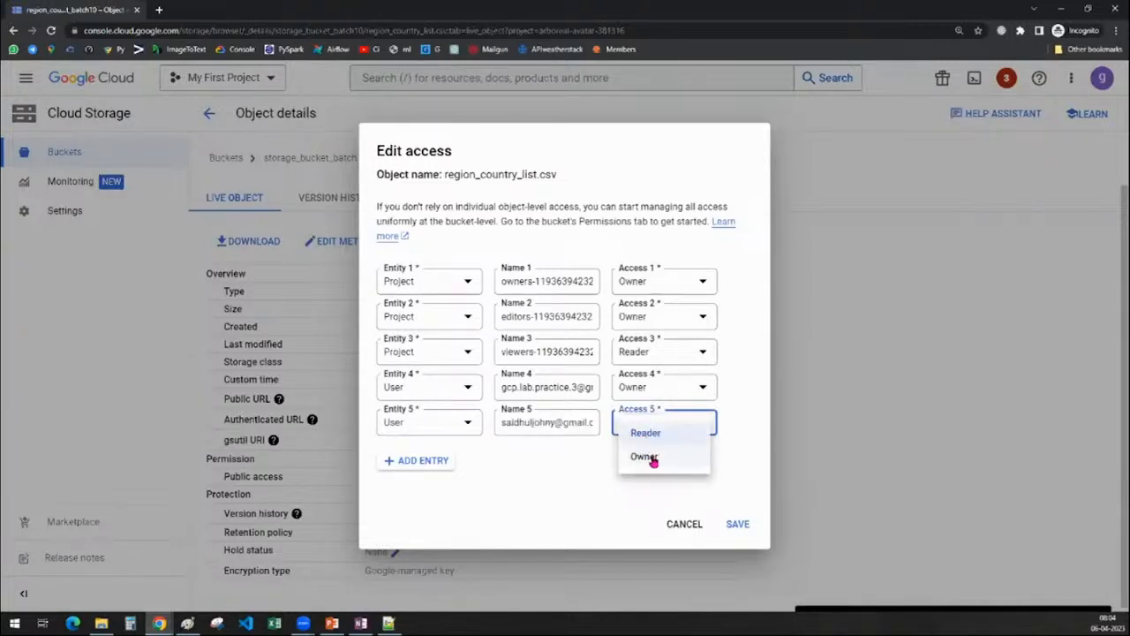
pyautogui.click(653, 458)
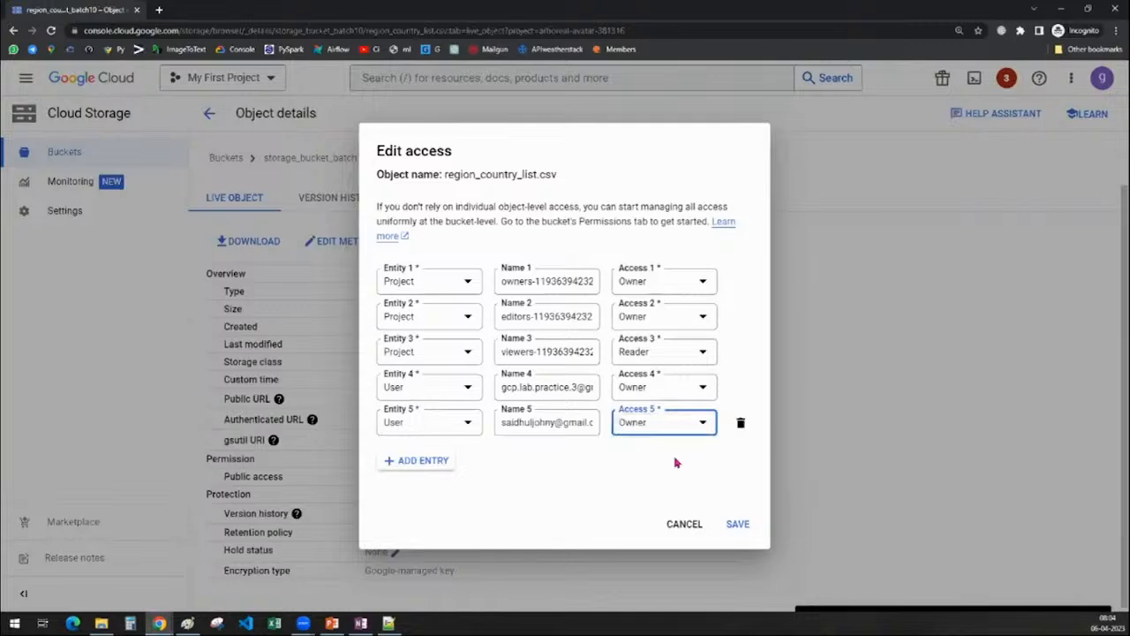
pyautogui.click(733, 523)
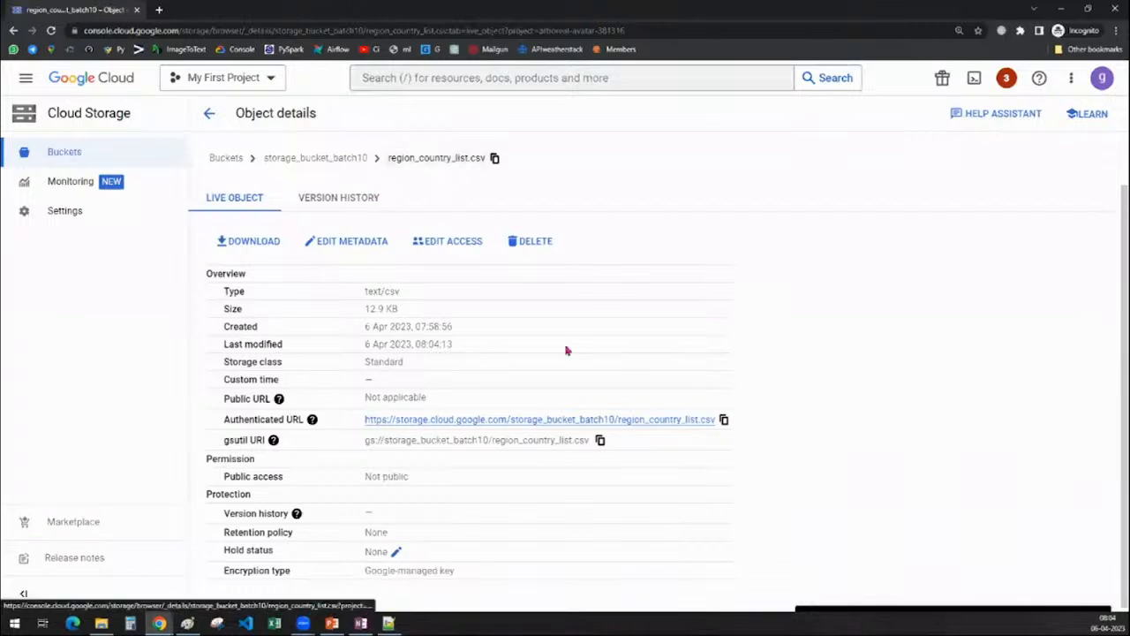
# Review the entities, names and access levels in the access entries of region_country_list.csv, and leave without changes
pyautogui.scroll(-1, 641, 455)
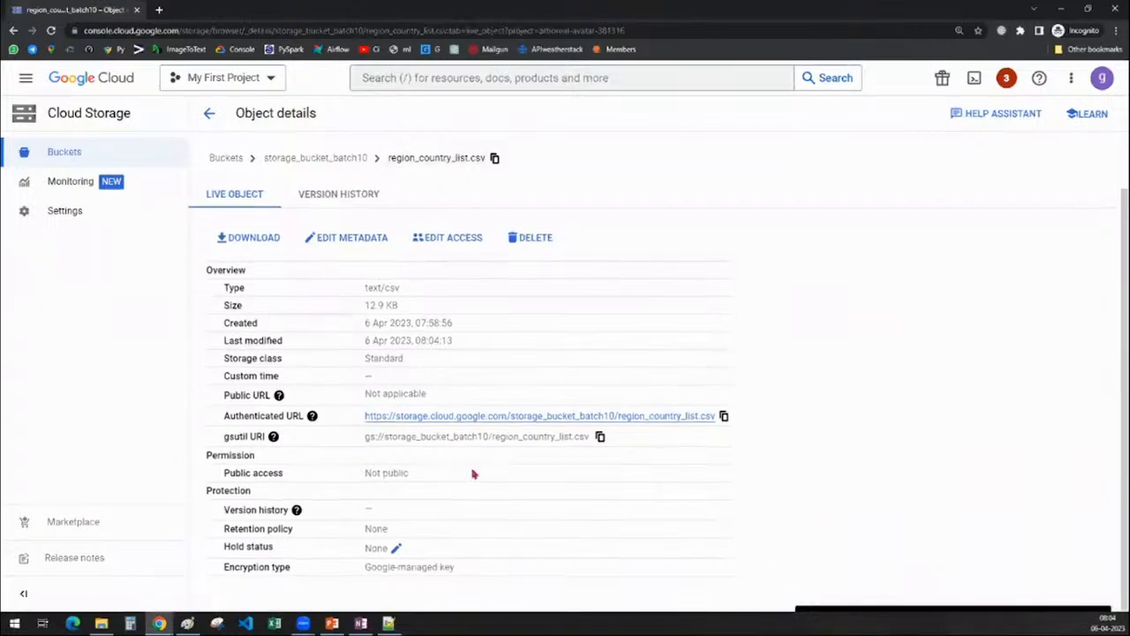
pyautogui.click(449, 242)
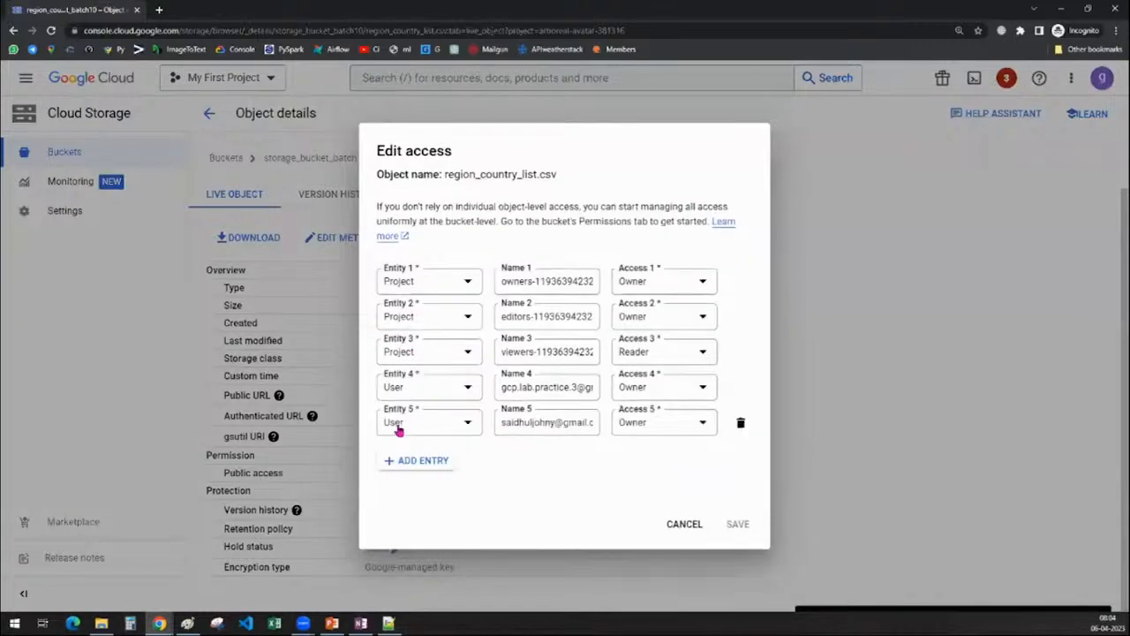
pyautogui.click(501, 424)
pyautogui.moveTo(501, 424); pyautogui.dragTo(617, 439)
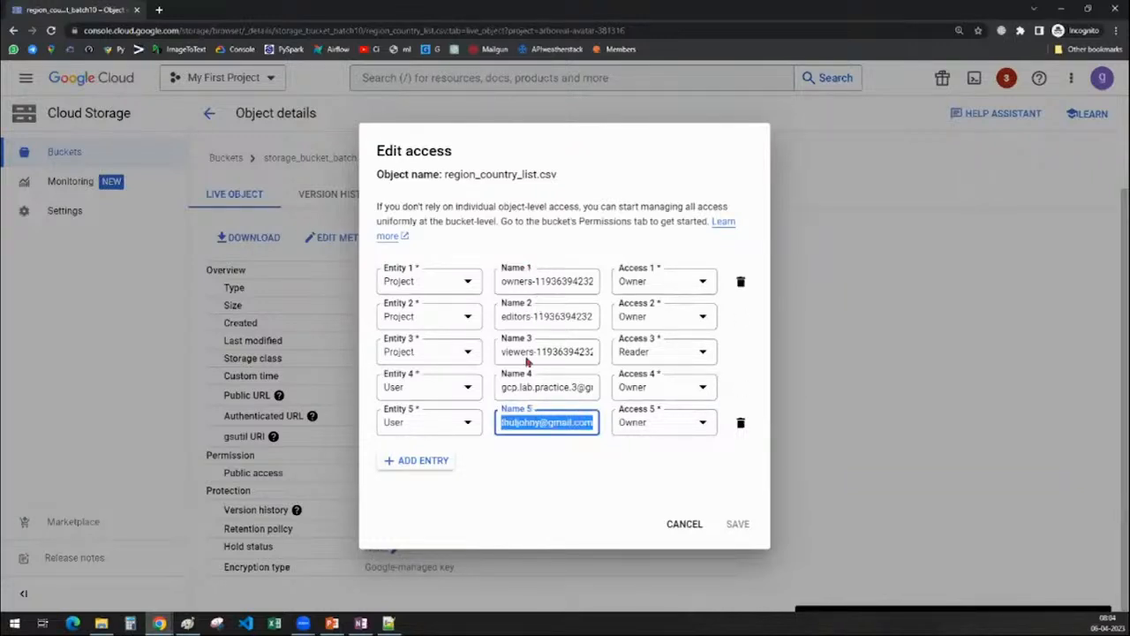
pyautogui.doubleClick(516, 280)
pyautogui.doubleClick(517, 317)
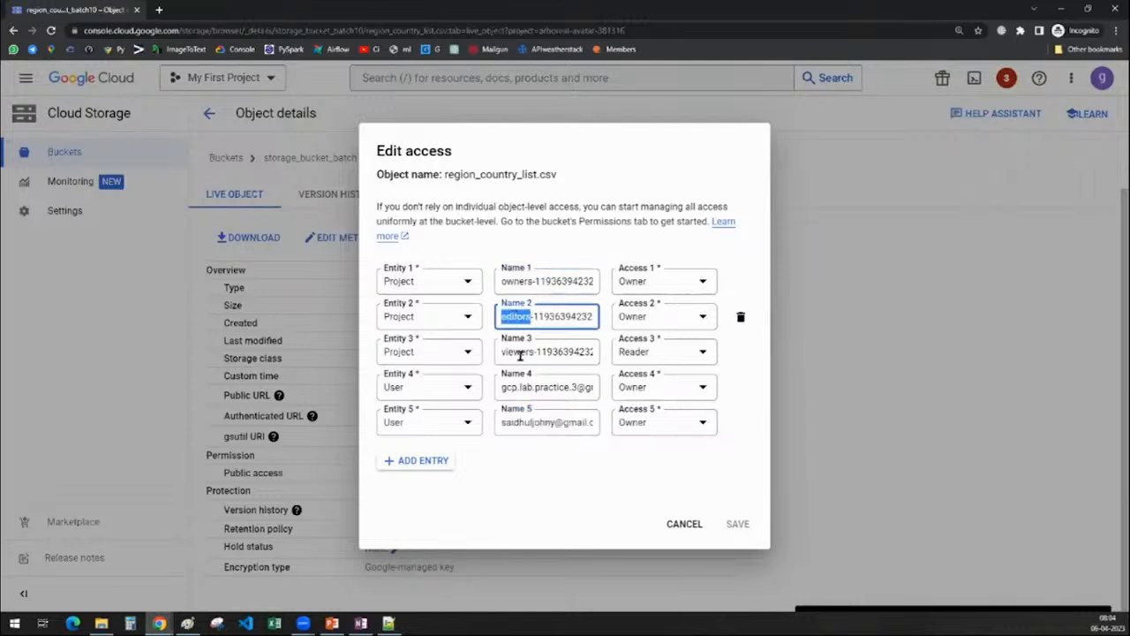
pyautogui.doubleClick(520, 352)
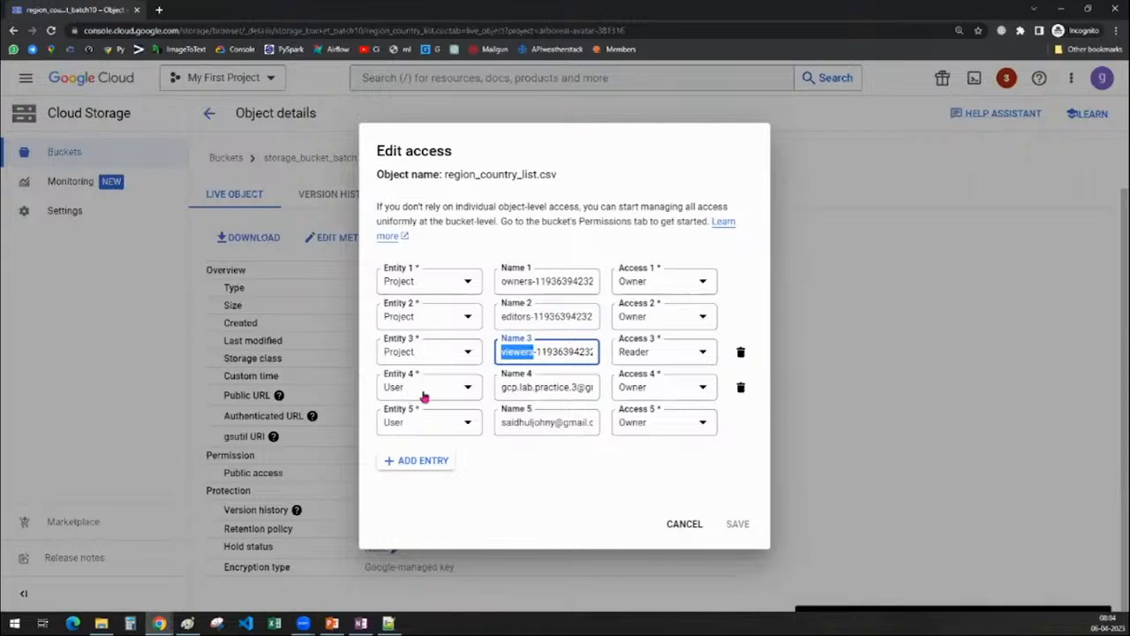
pyautogui.click(502, 394)
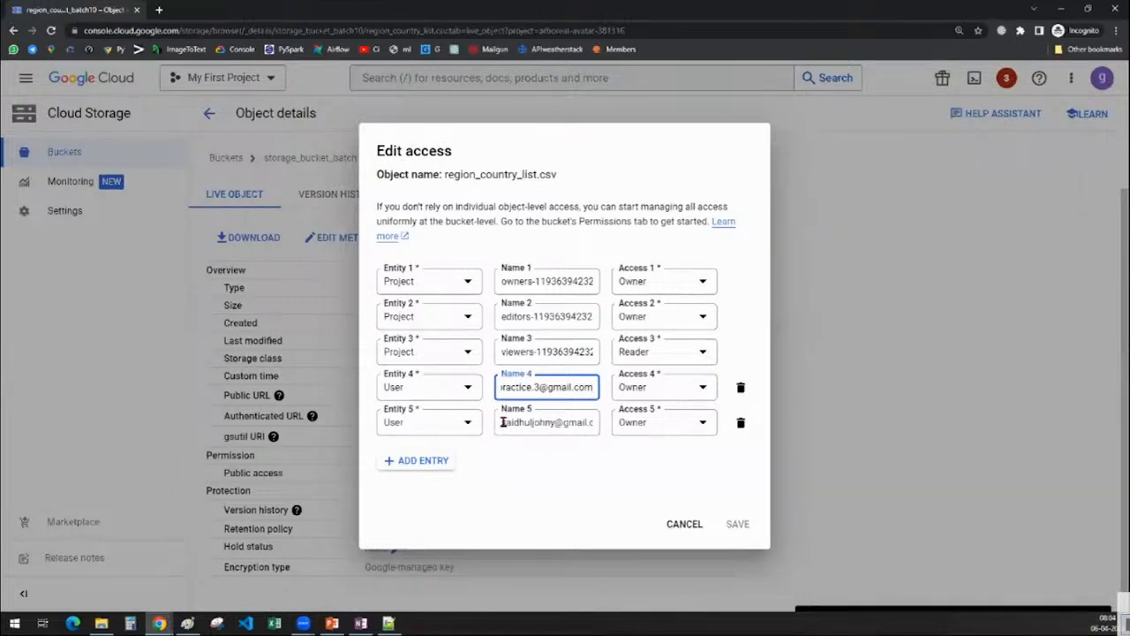
pyautogui.moveTo(500, 424); pyautogui.dragTo(532, 458)
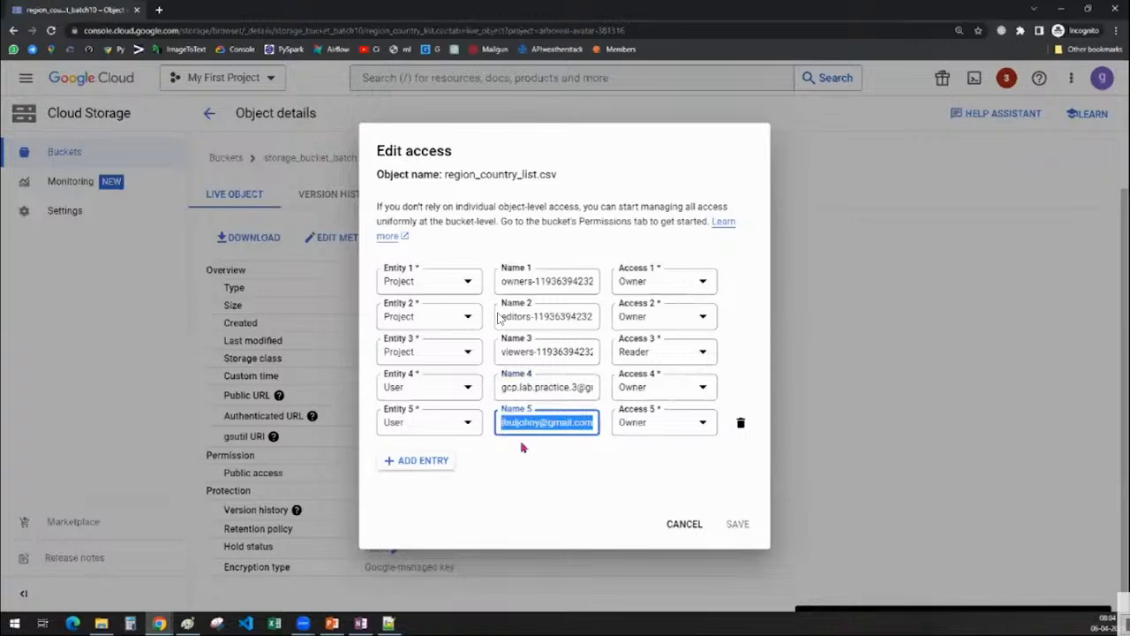
pyautogui.doubleClick(547, 424)
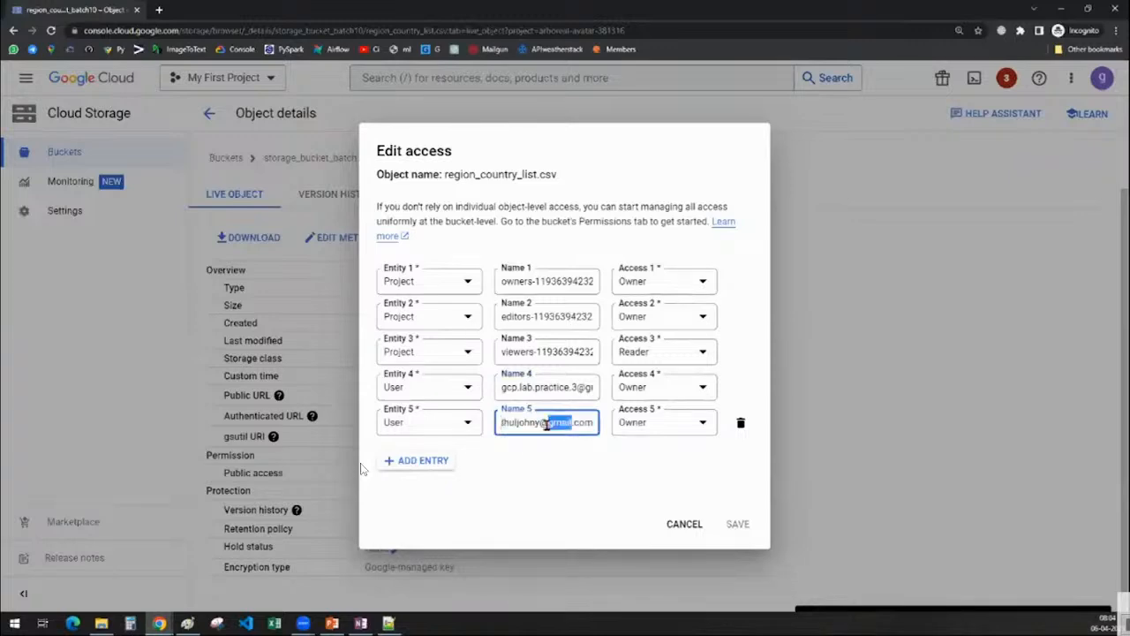
pyautogui.doubleClick(577, 317)
pyautogui.doubleClick(577, 321)
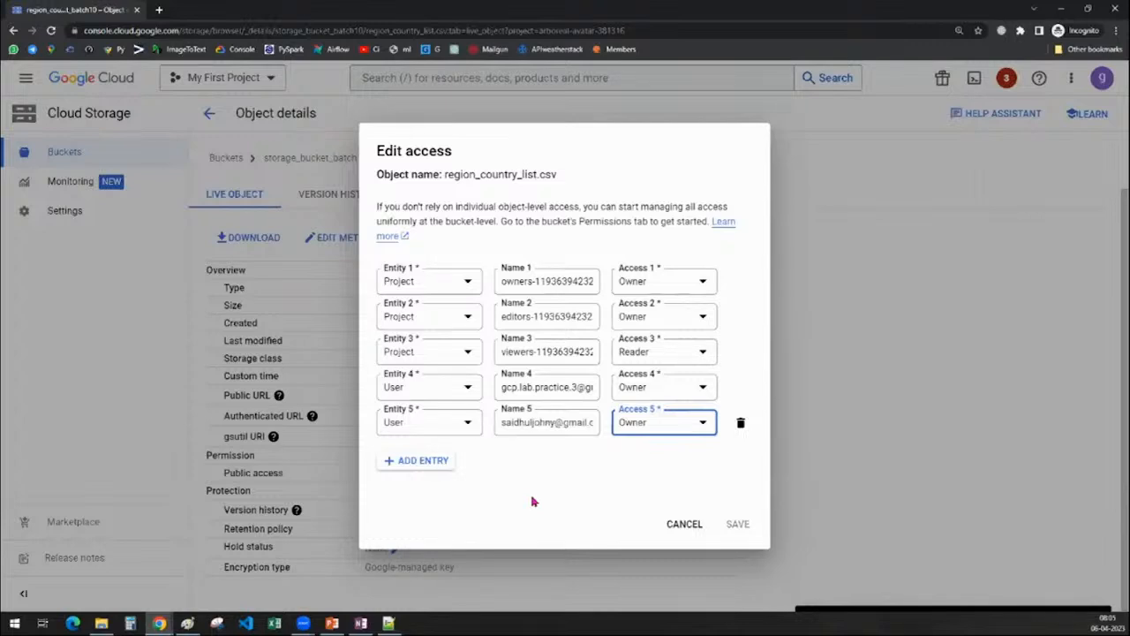
pyautogui.click(687, 525)
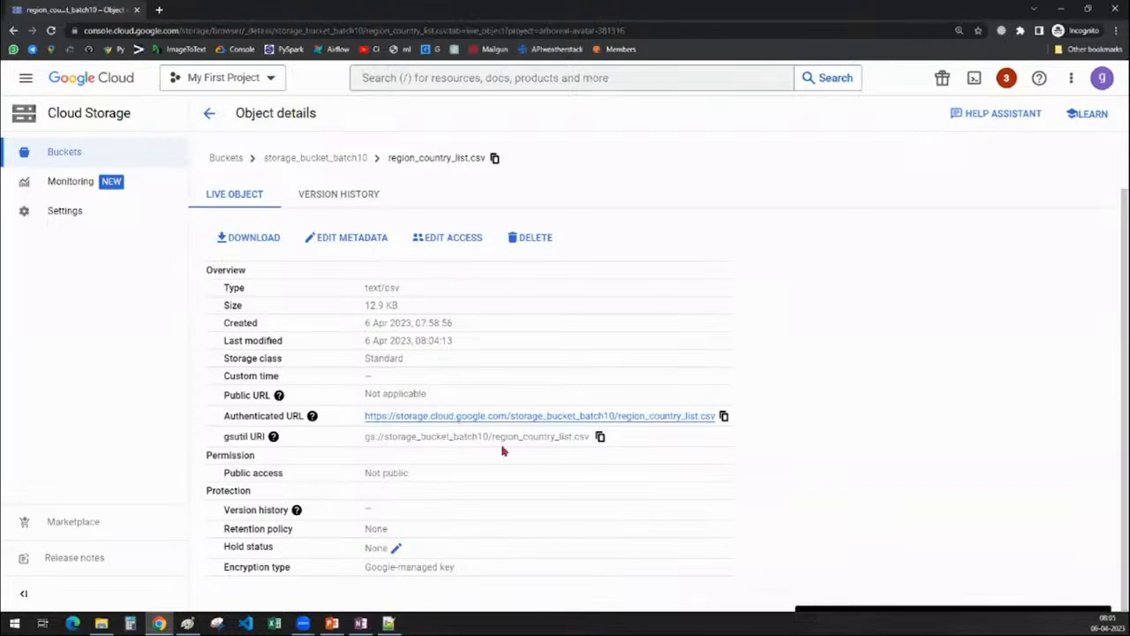
# Try switching the added user's access on region_country_list.csv to Reader and back to Owner, without saving
pyautogui.click(459, 244)
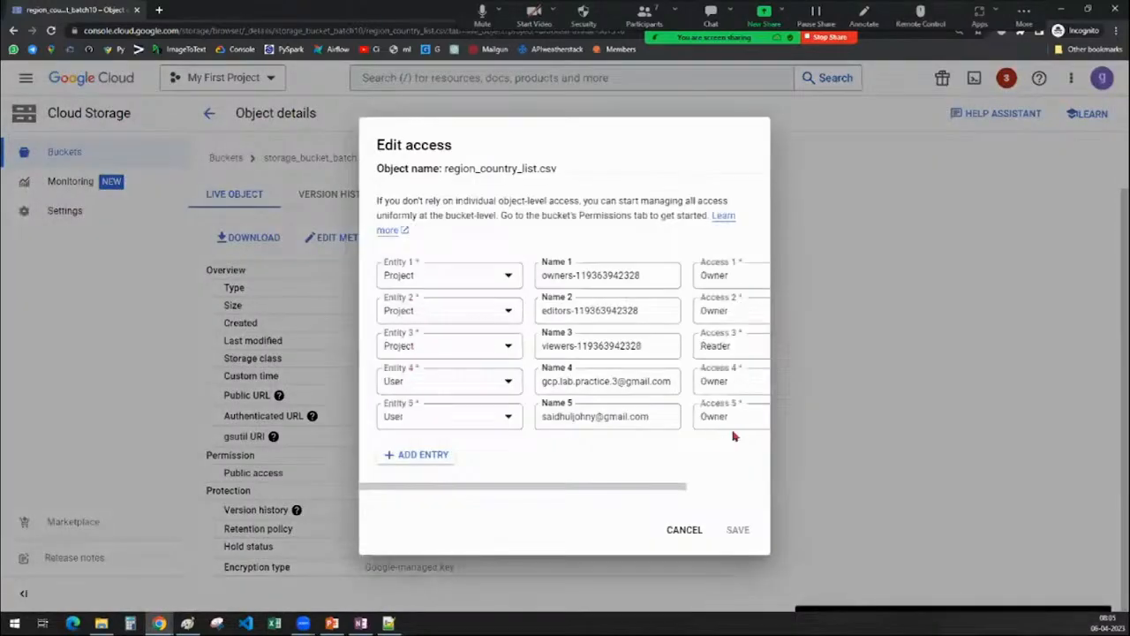
pyautogui.click(672, 425)
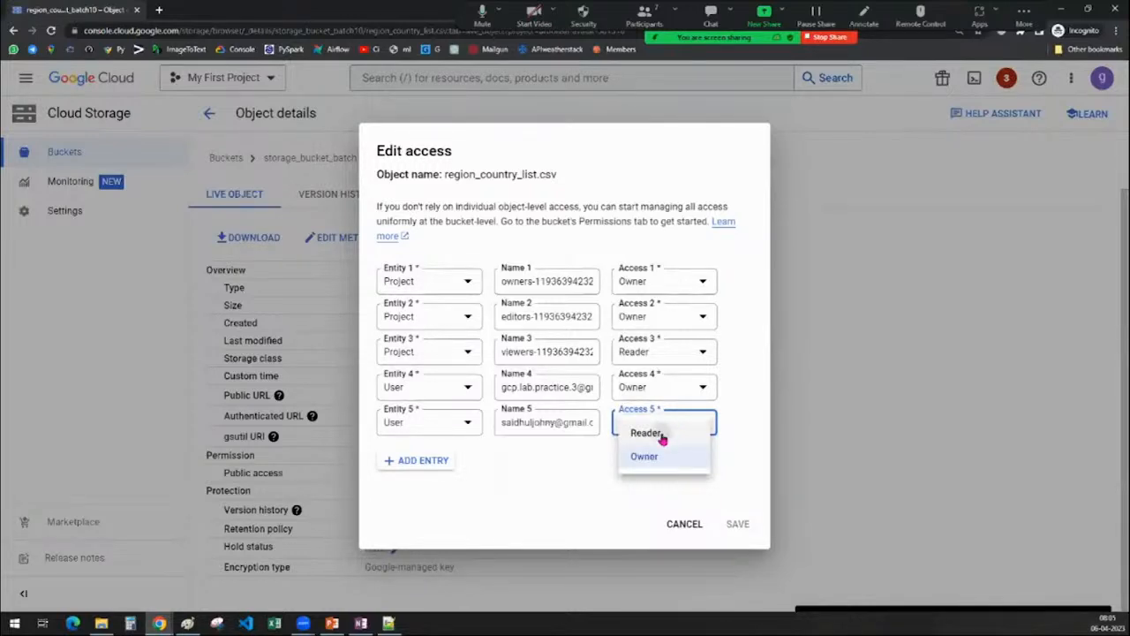
pyautogui.click(662, 435)
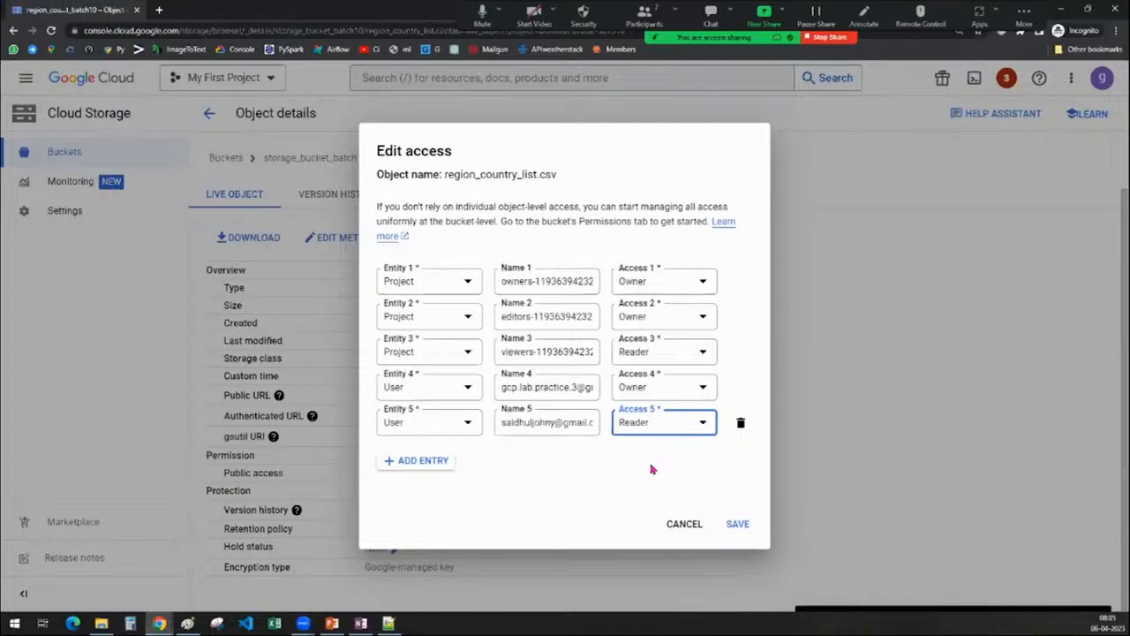
pyautogui.click(644, 424)
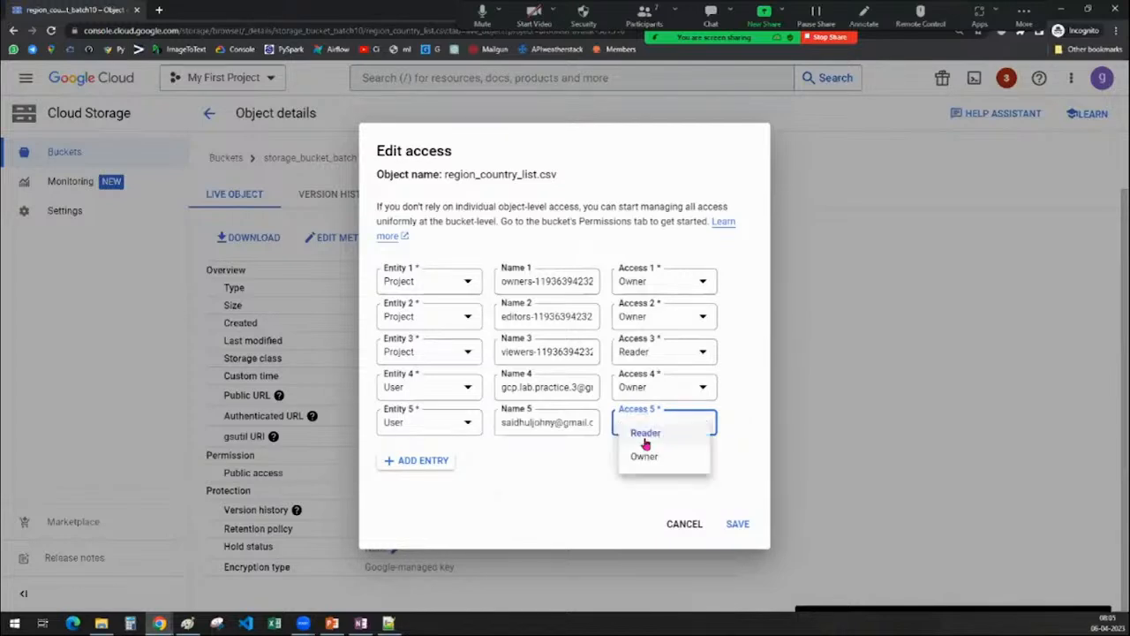
pyautogui.click(645, 454)
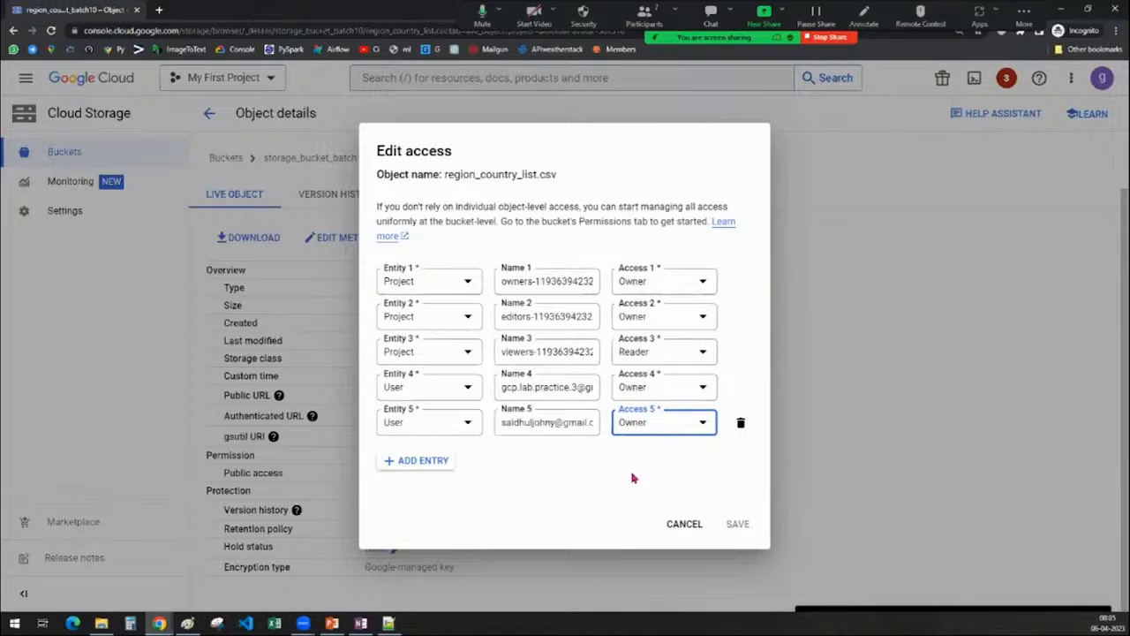
pyautogui.click(675, 525)
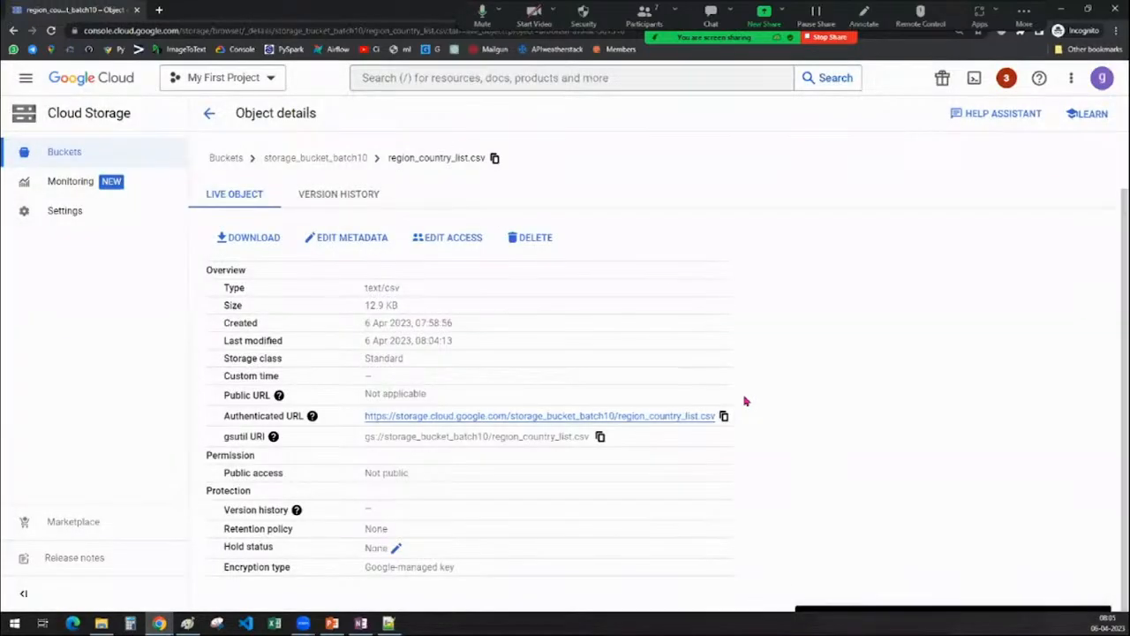
# Return to storage_bucket_batch10 and examine the principals and roles in its bucket-level permissions
pyautogui.click(293, 159)
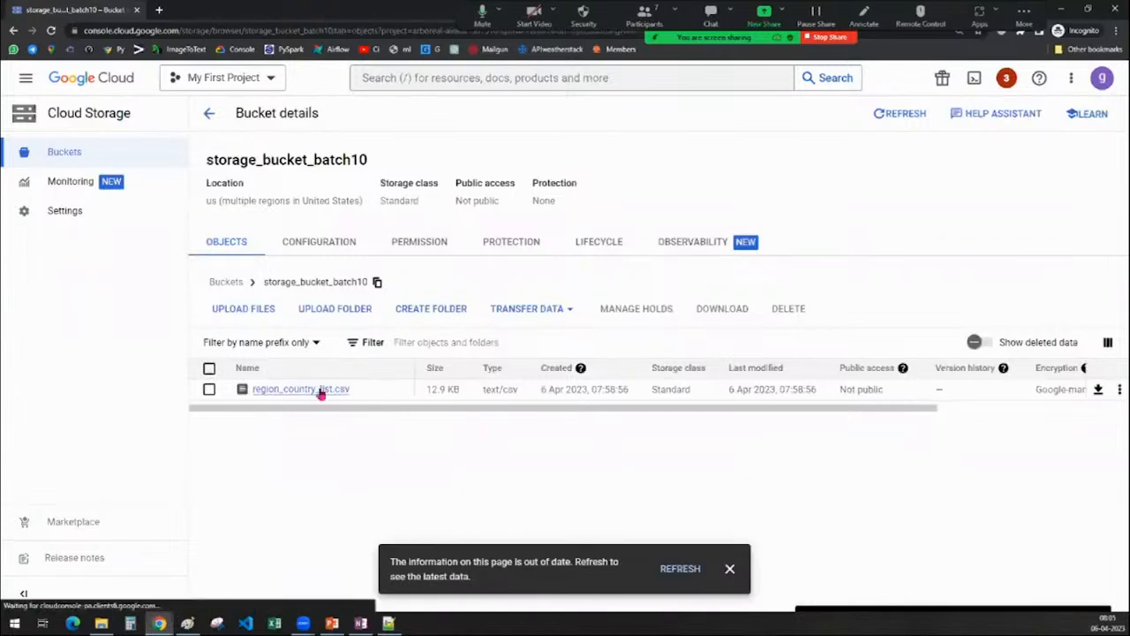
pyautogui.moveTo(206, 159); pyautogui.dragTo(429, 177)
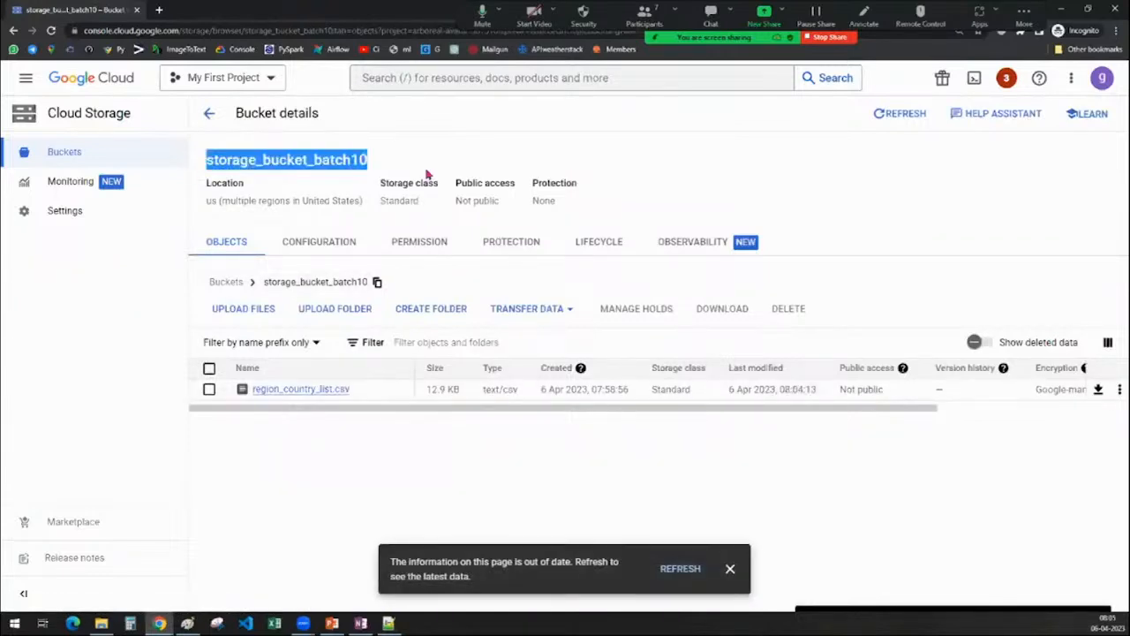
pyautogui.click(422, 243)
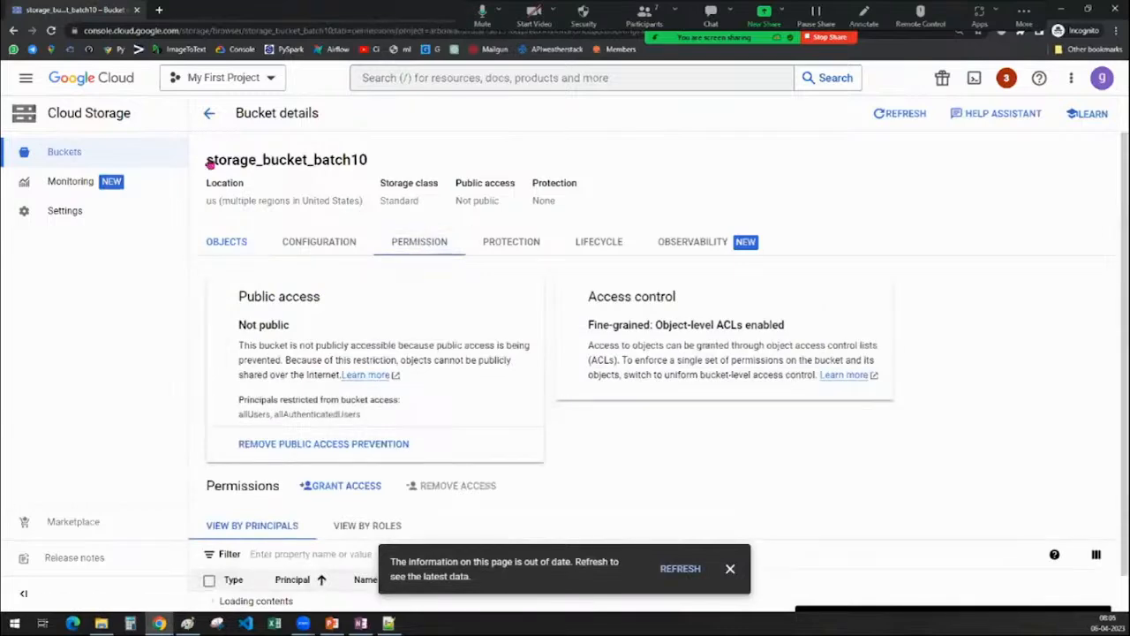
pyautogui.doubleClick(321, 170)
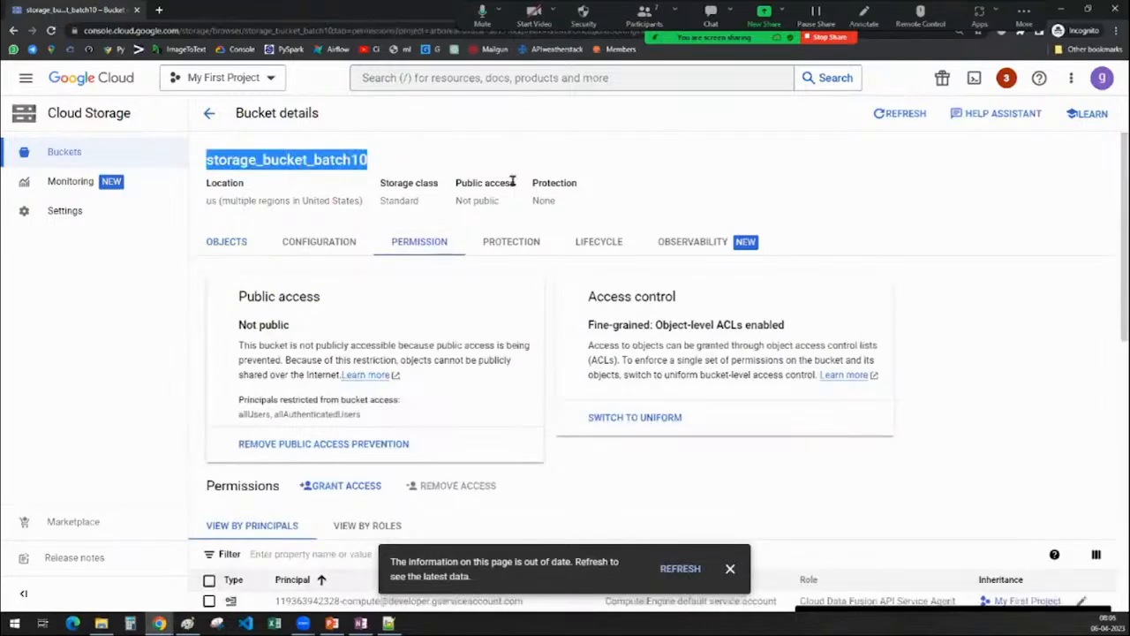
pyautogui.scroll(-1, 512, 183)
pyautogui.scroll(-3, 512, 184)
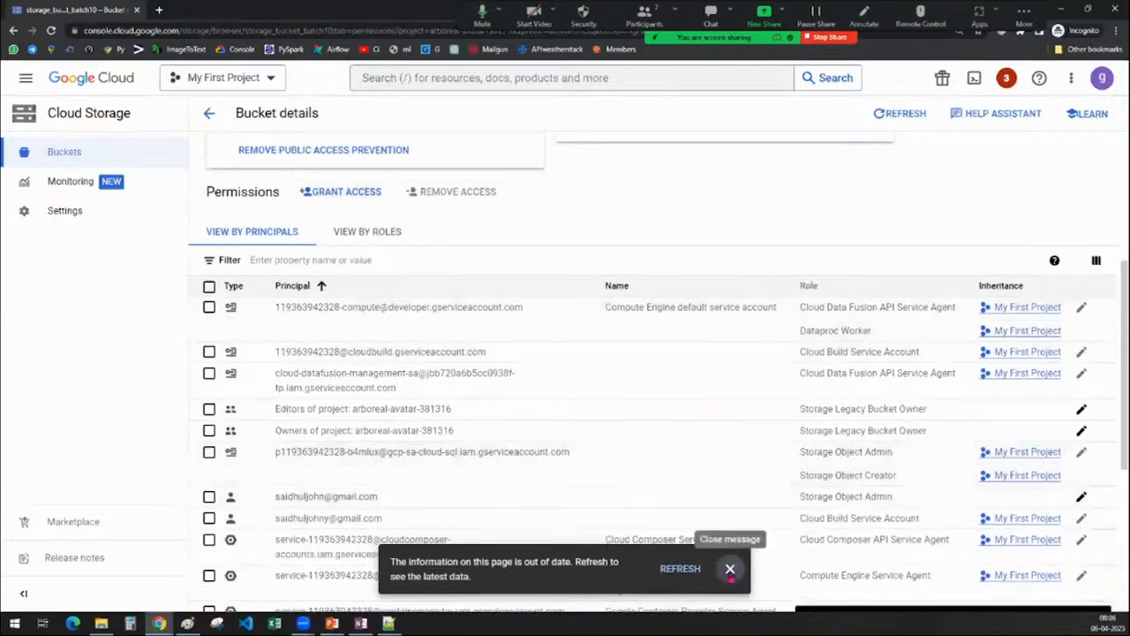
pyautogui.scroll(-4, 398, 412)
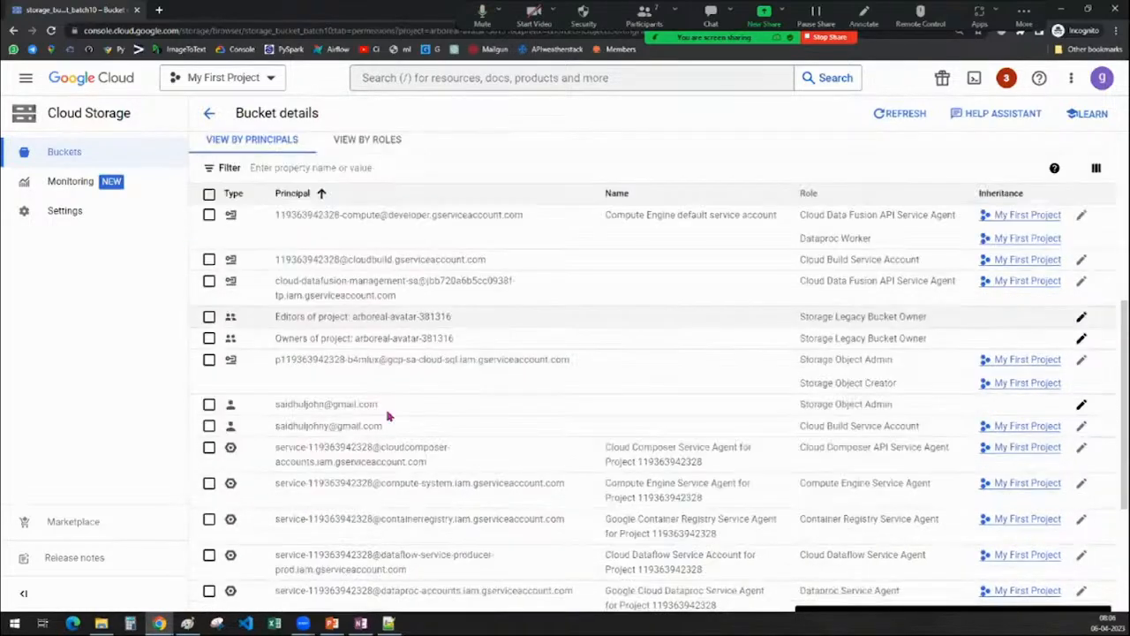
# View the form for granting access to storage_bucket_batch10, leave it without adding a principal, and return to the bucket list
pyautogui.scroll(4, 583, 398)
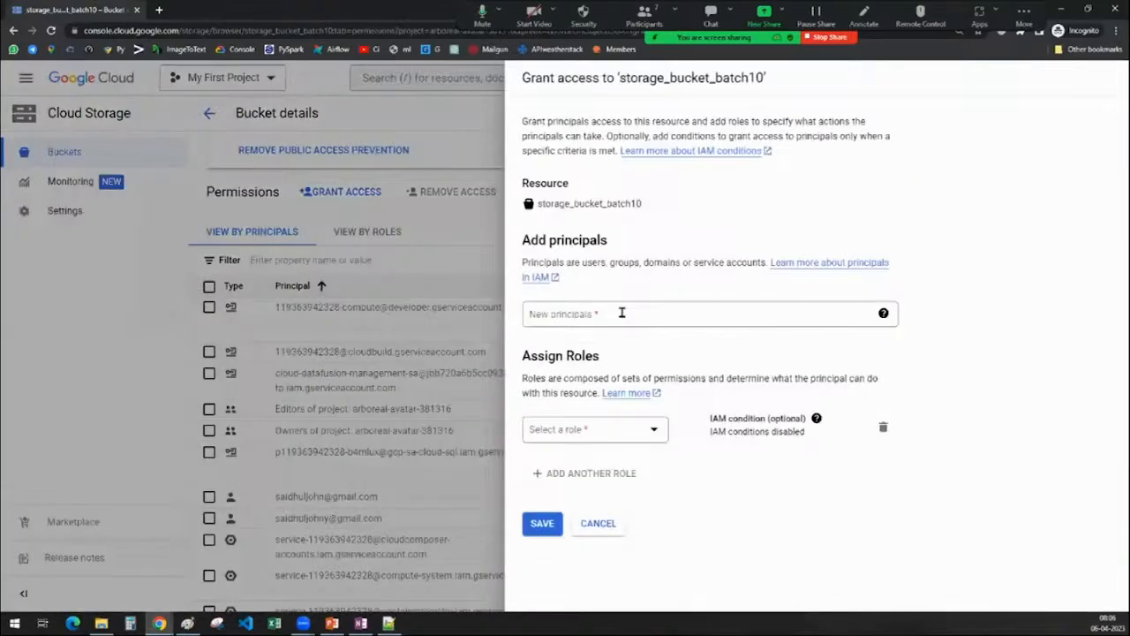
pyautogui.click(622, 312)
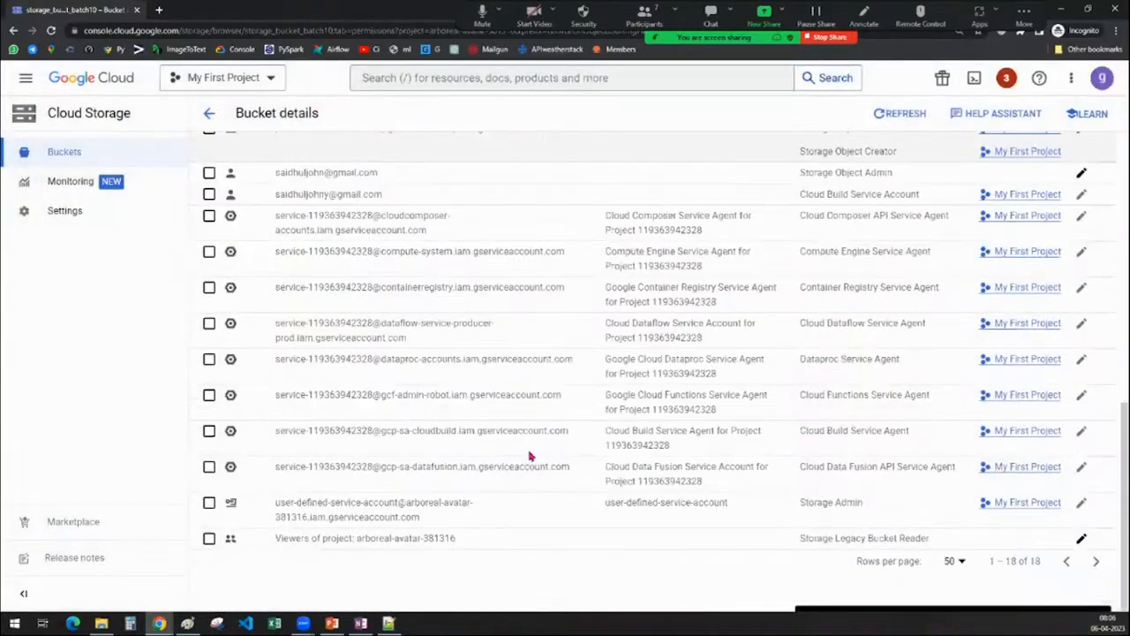
pyautogui.scroll(10, 530, 456)
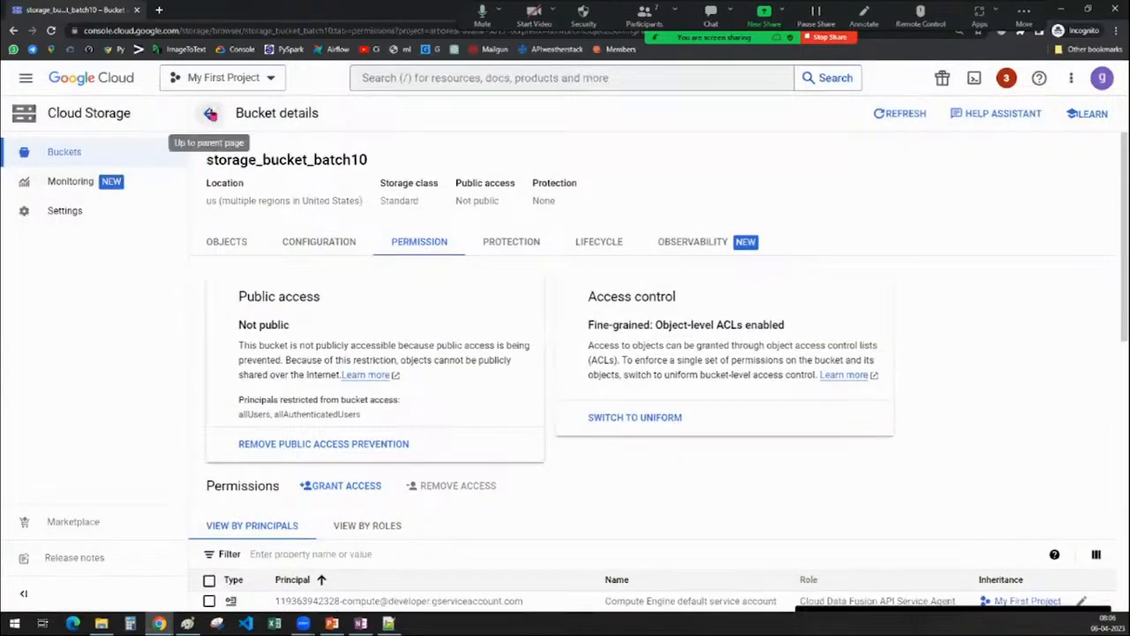
pyautogui.click(209, 113)
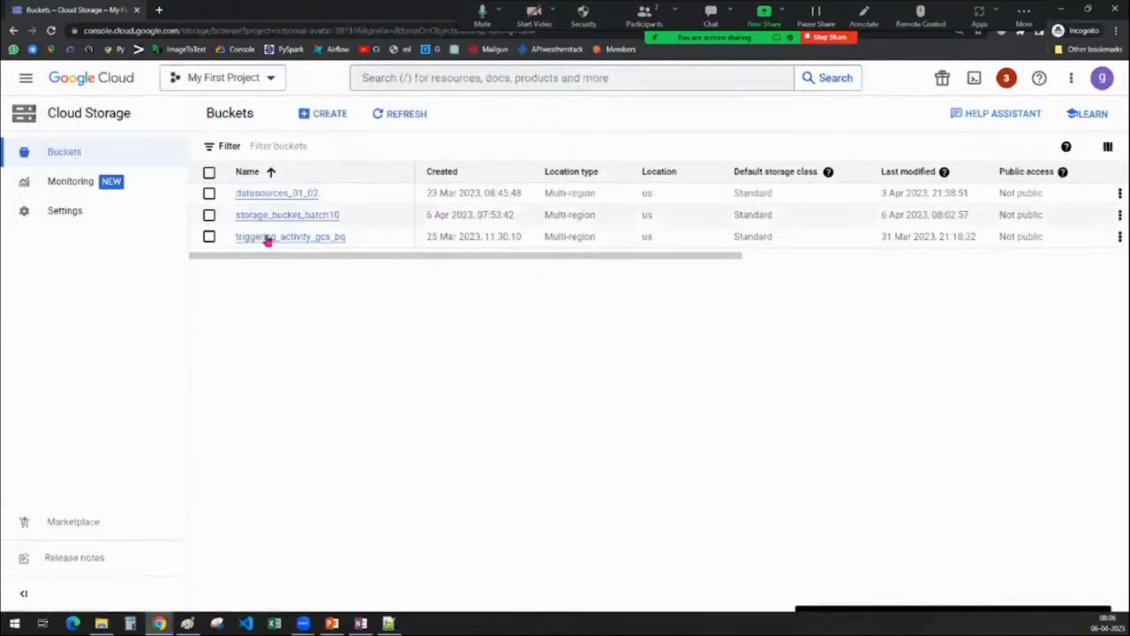
# Open storage_bucket_batch10 and examine its configuration, including the Cloud Console URL and gsutil URI entries
pyautogui.click(279, 216)
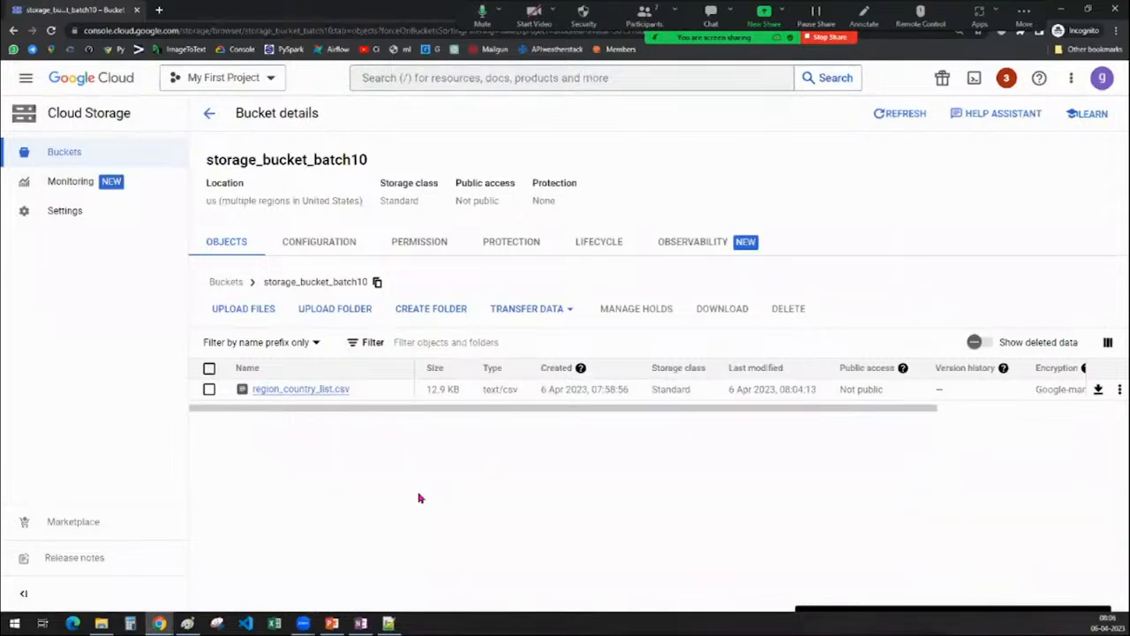
pyautogui.click(376, 253)
pyautogui.click(339, 249)
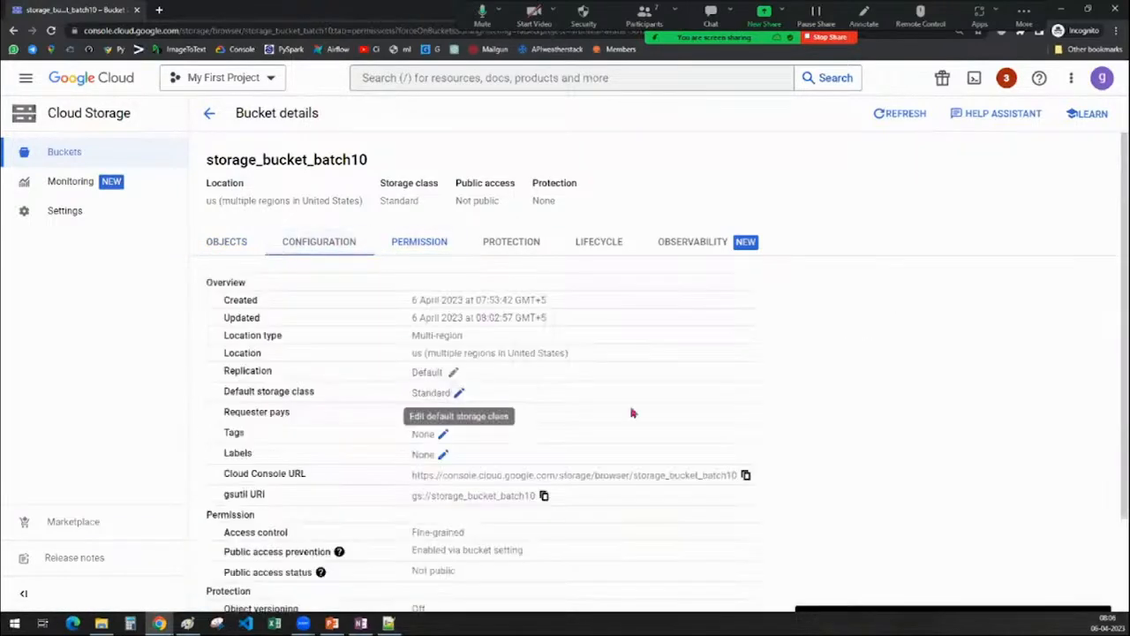
pyautogui.scroll(-2, 250, 403)
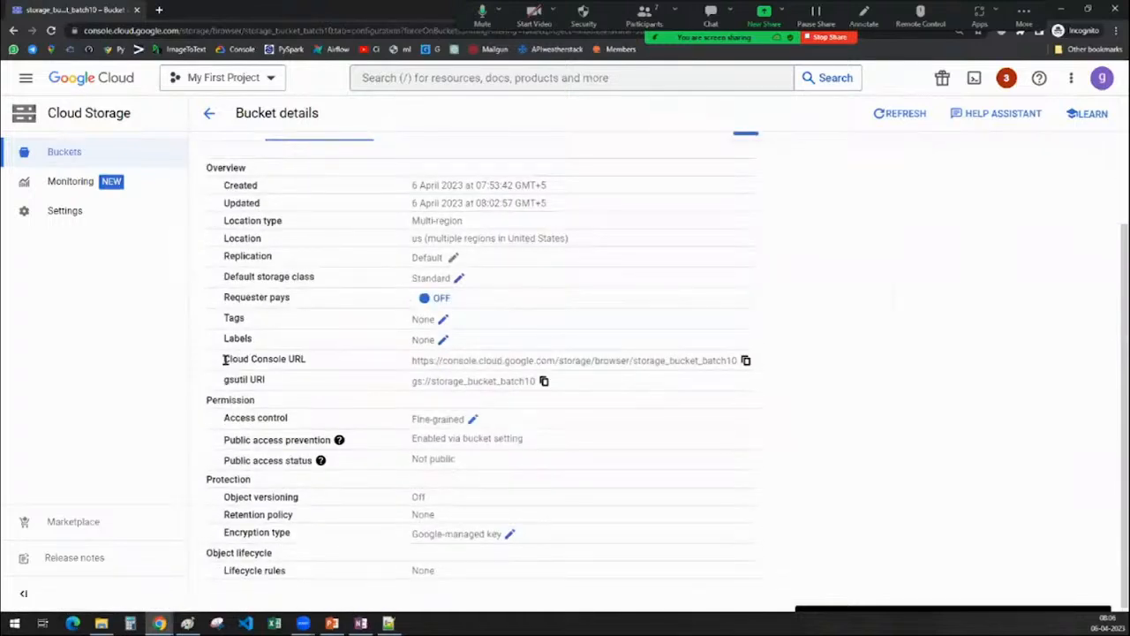
pyautogui.moveTo(225, 359); pyautogui.dragTo(338, 361)
pyautogui.moveTo(227, 379); pyautogui.dragTo(305, 385)
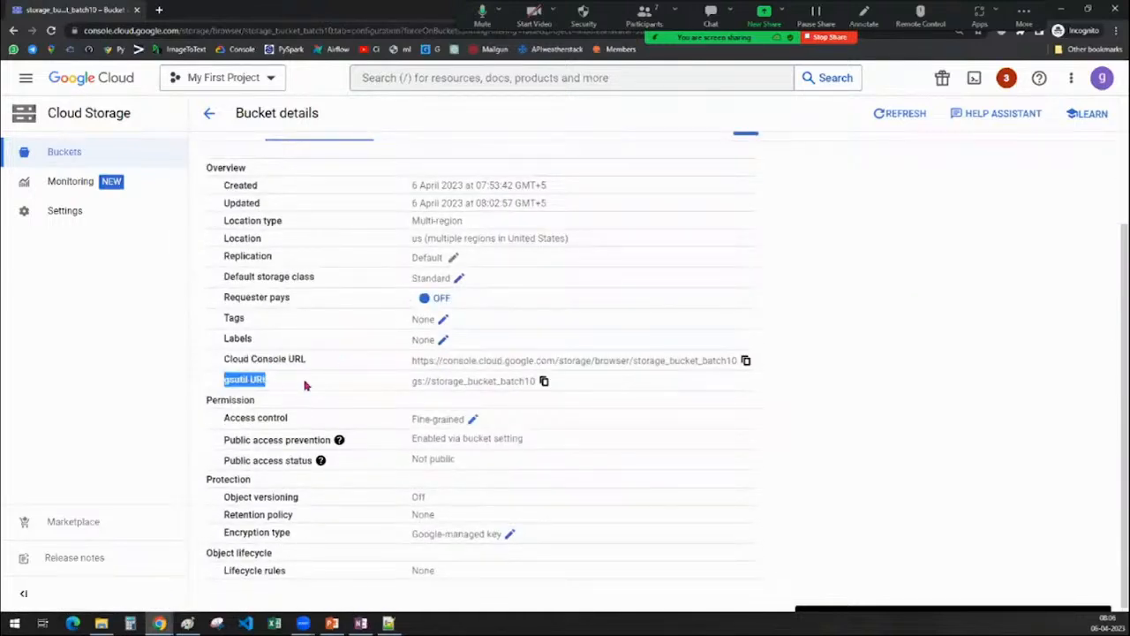
pyautogui.scroll(2, 304, 385)
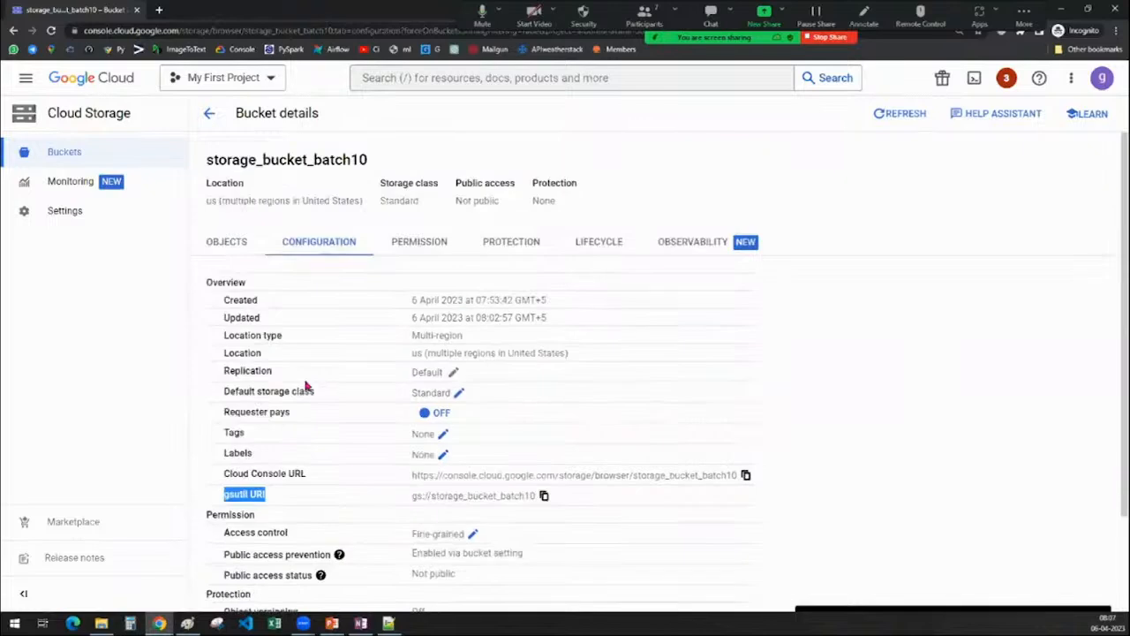
# View the permission and protection settings of storage_bucket_batch10, and return to the bucket list
pyautogui.click(437, 245)
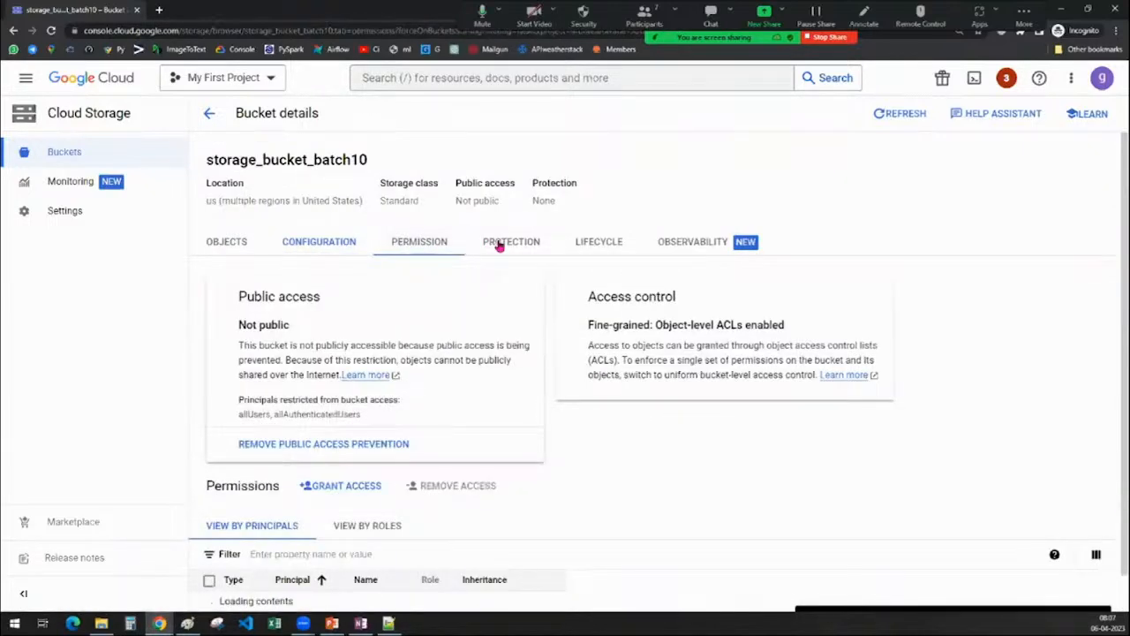
pyautogui.click(522, 246)
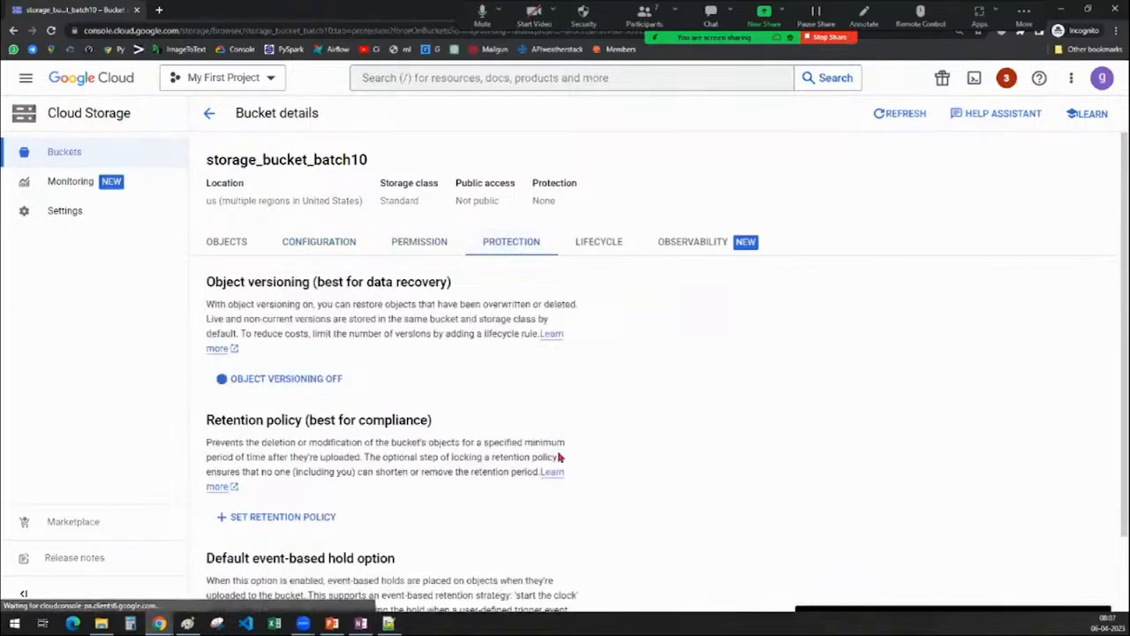
pyautogui.scroll(-1, 630, 436)
pyautogui.scroll(1, 631, 437)
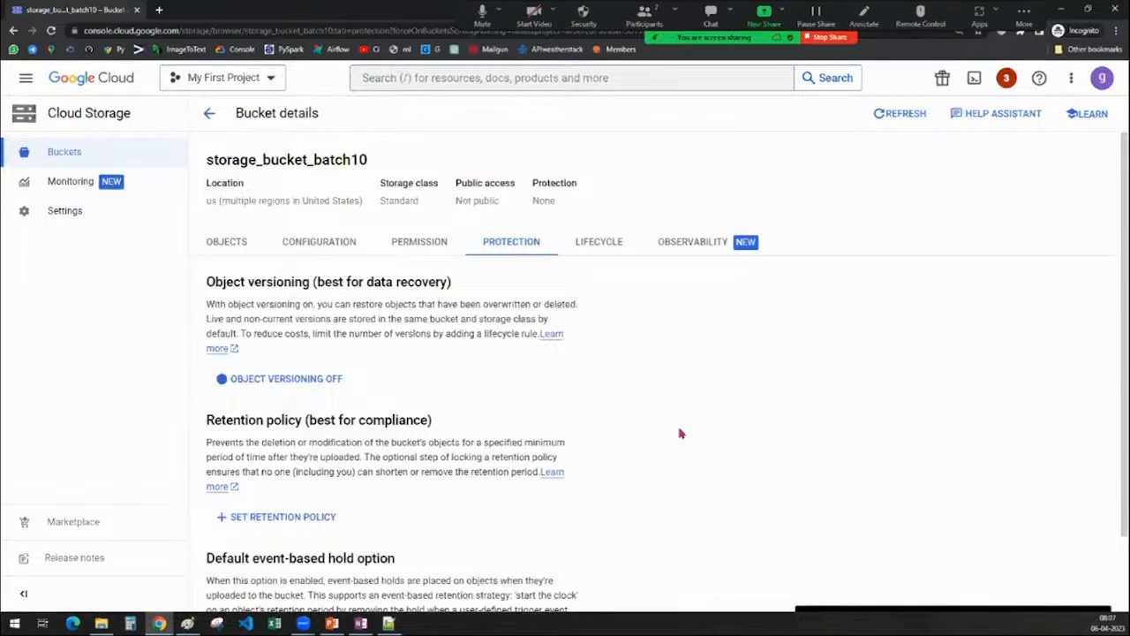
pyautogui.click(210, 113)
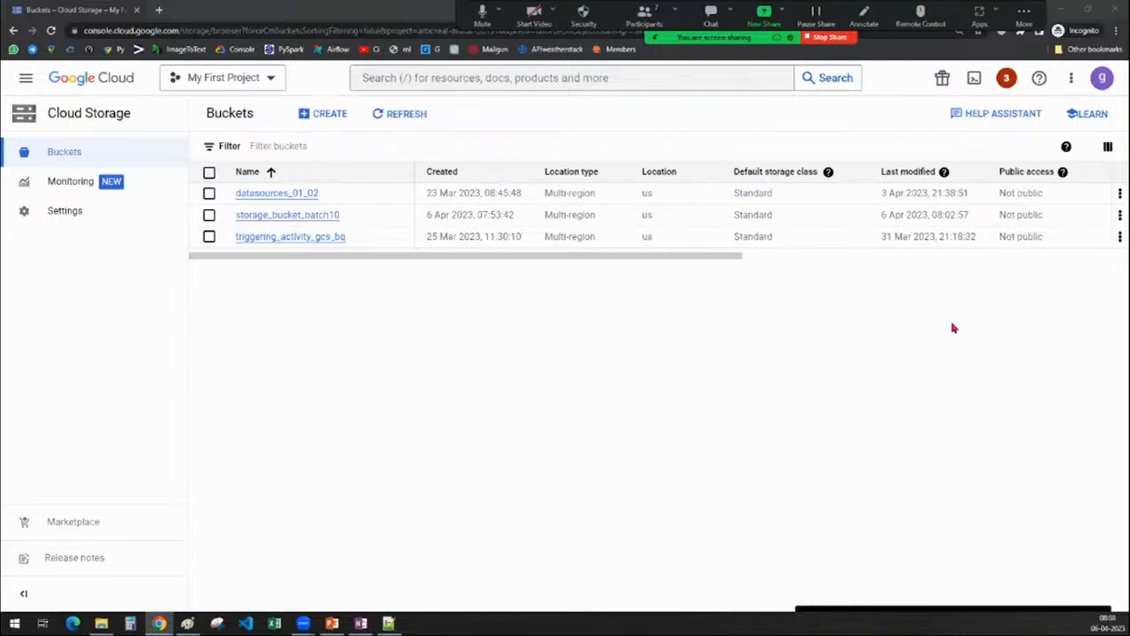
# View the access levels offered for a new user entry on region_country_list.csv, cancel without saving, and return to the bucket list
pyautogui.click(303, 218)
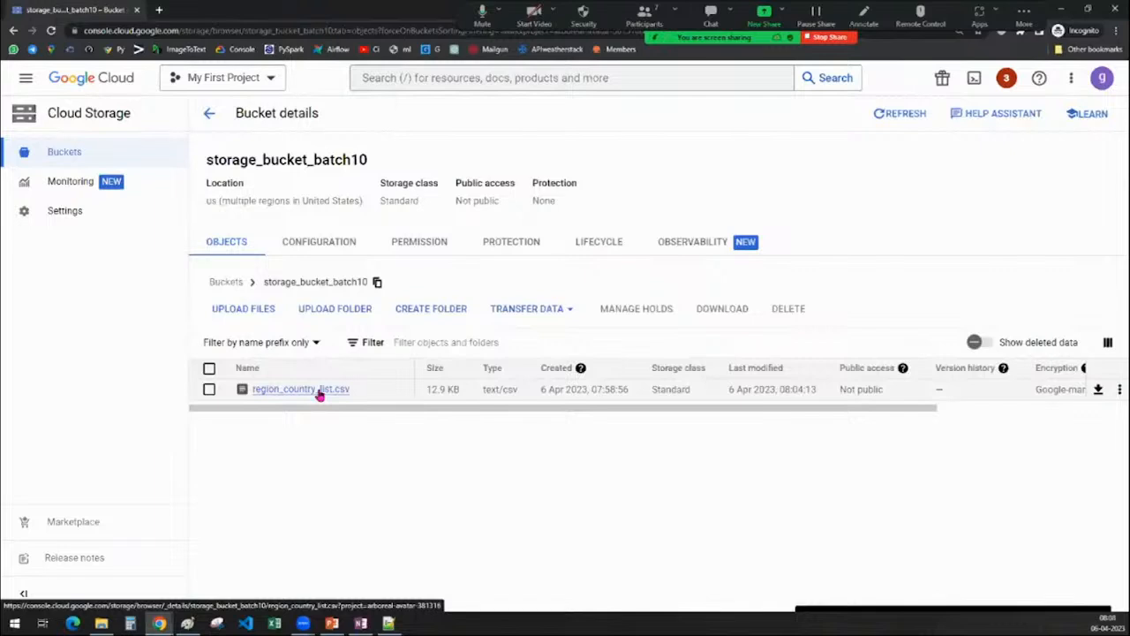
pyautogui.click(300, 390)
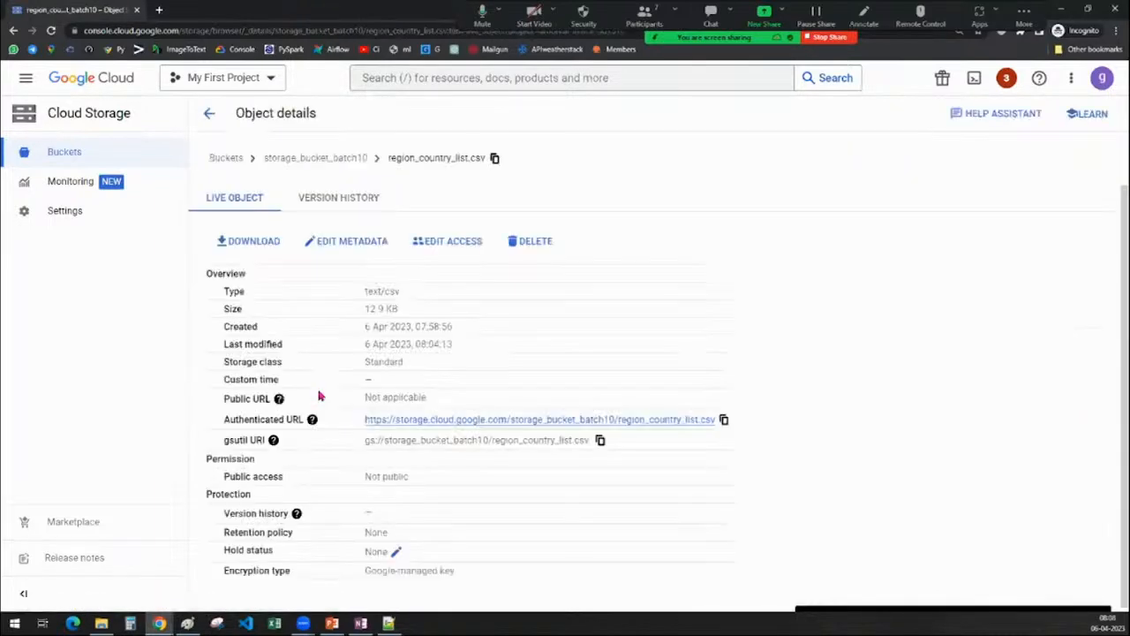
pyautogui.click(446, 245)
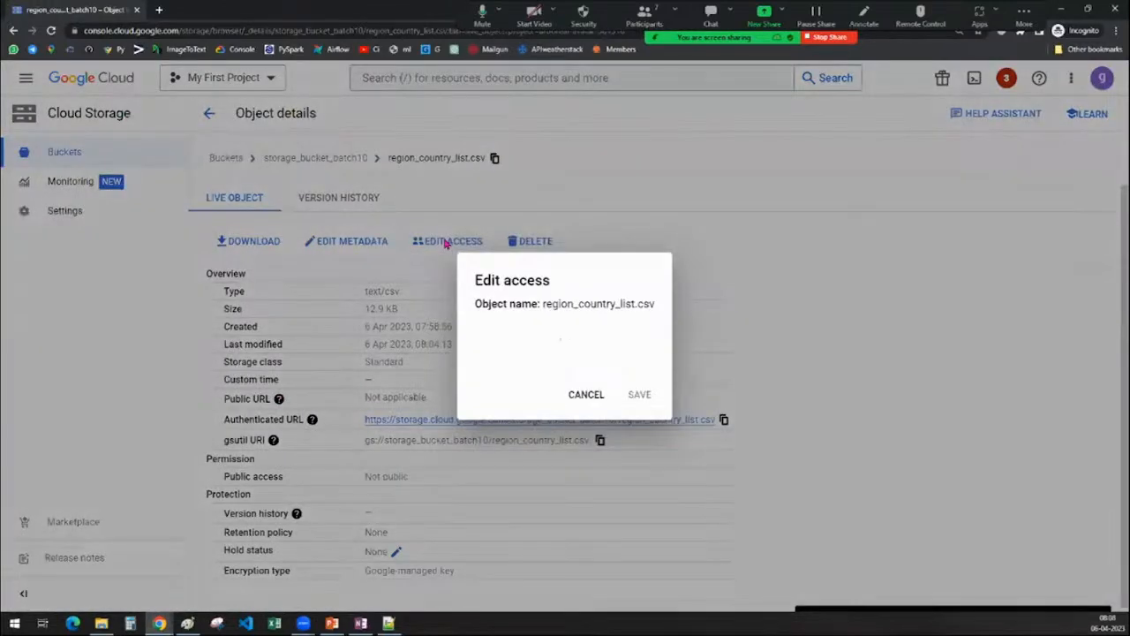
pyautogui.click(418, 462)
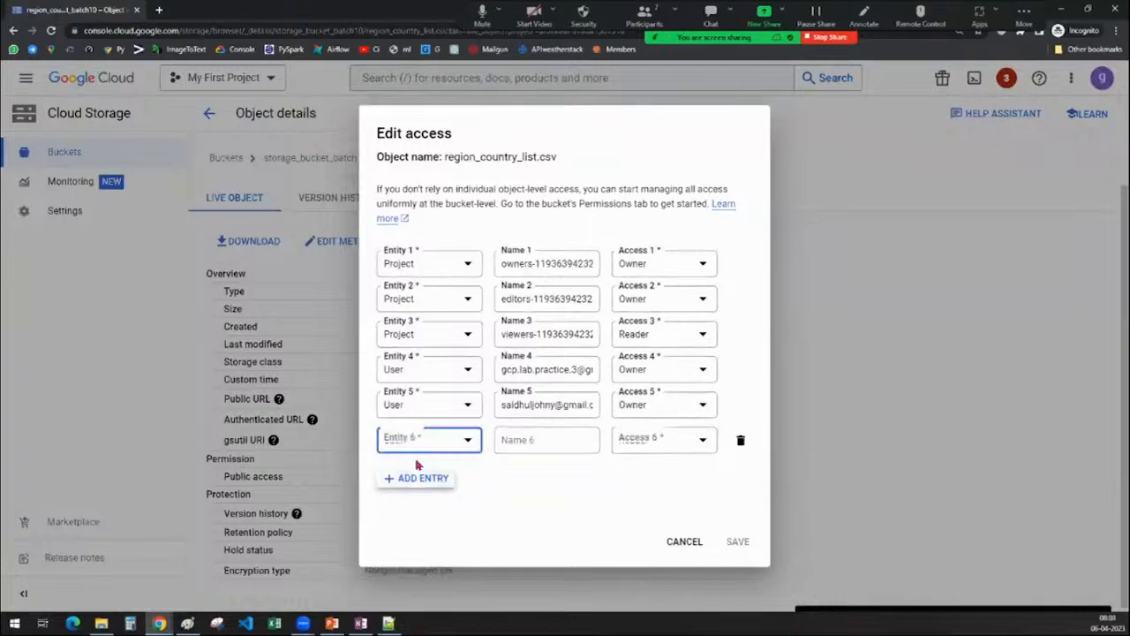
pyautogui.click(529, 440)
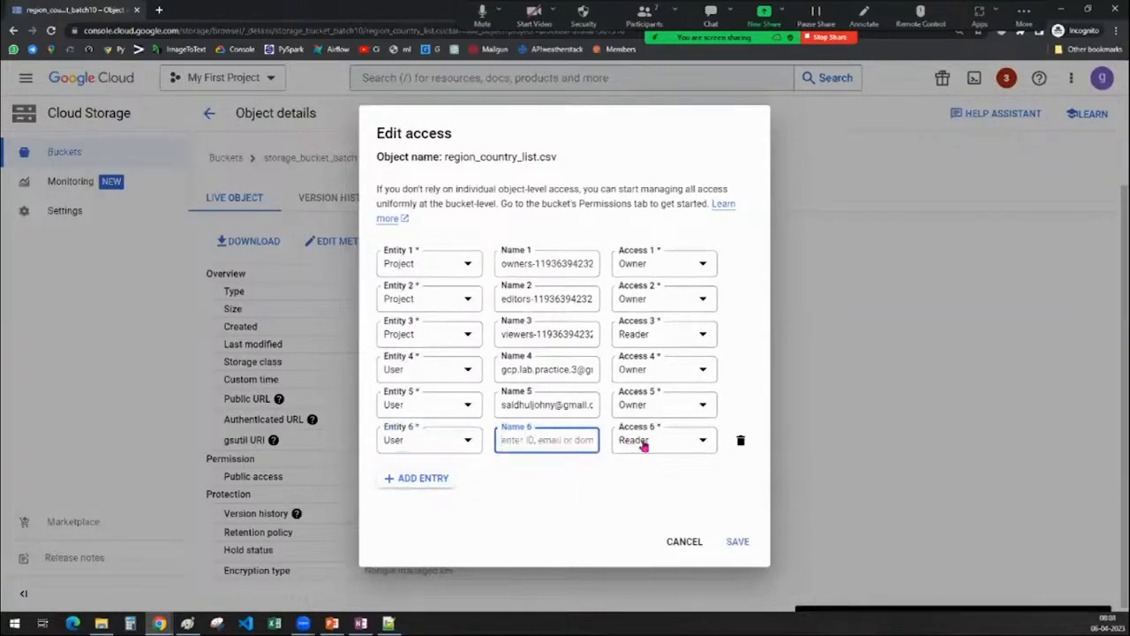
pyautogui.click(643, 439)
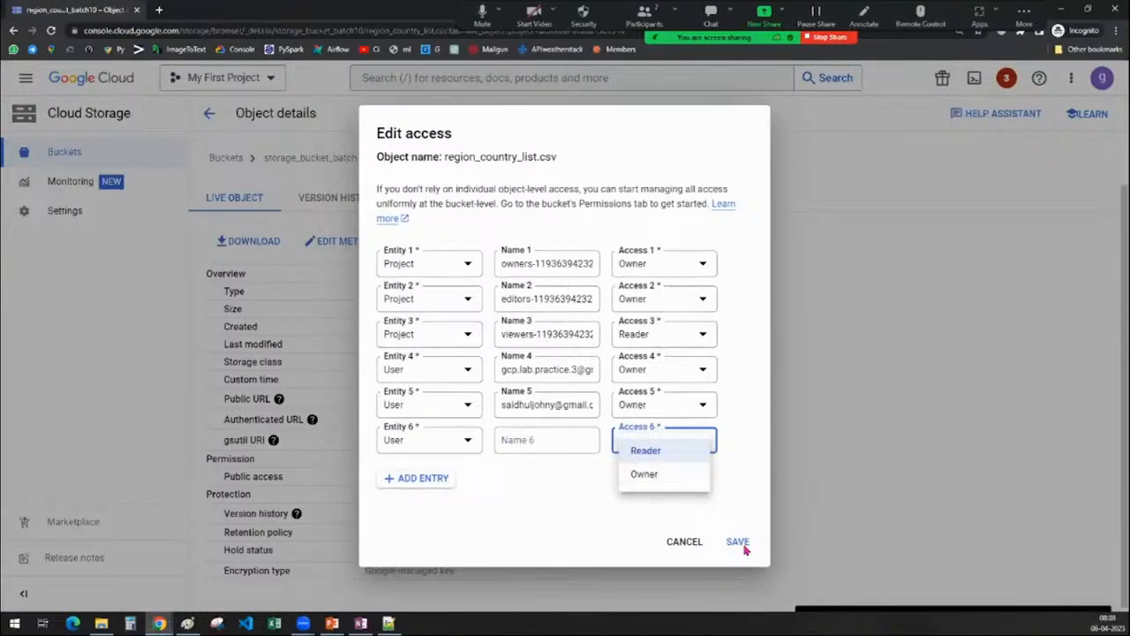
pyautogui.click(682, 548)
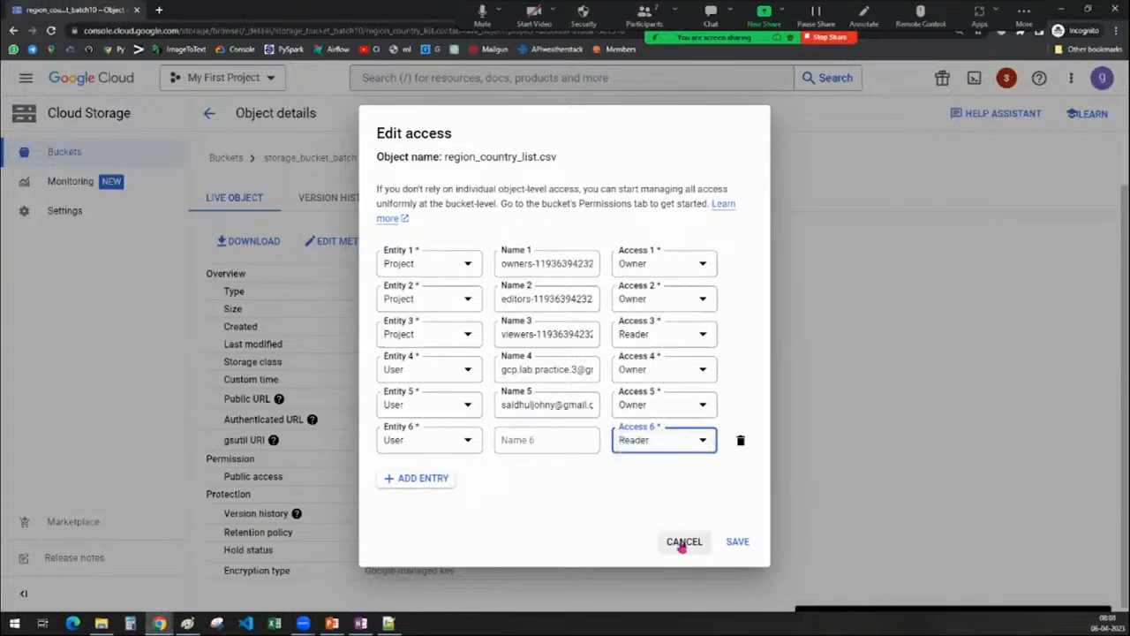
pyautogui.click(656, 441)
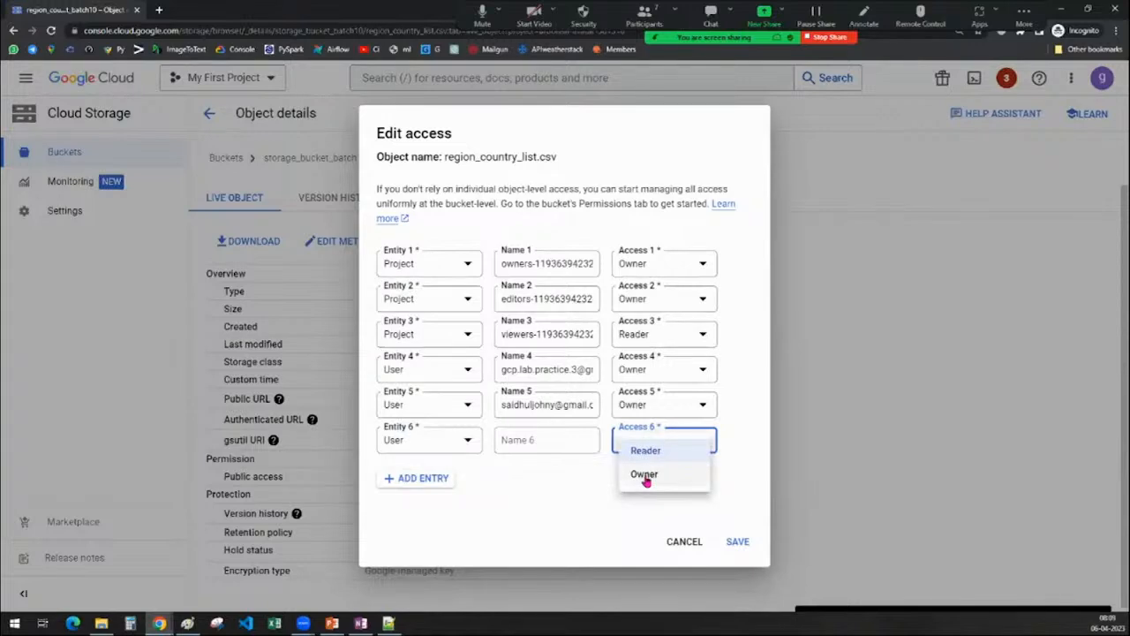
pyautogui.click(683, 547)
pyautogui.click(683, 548)
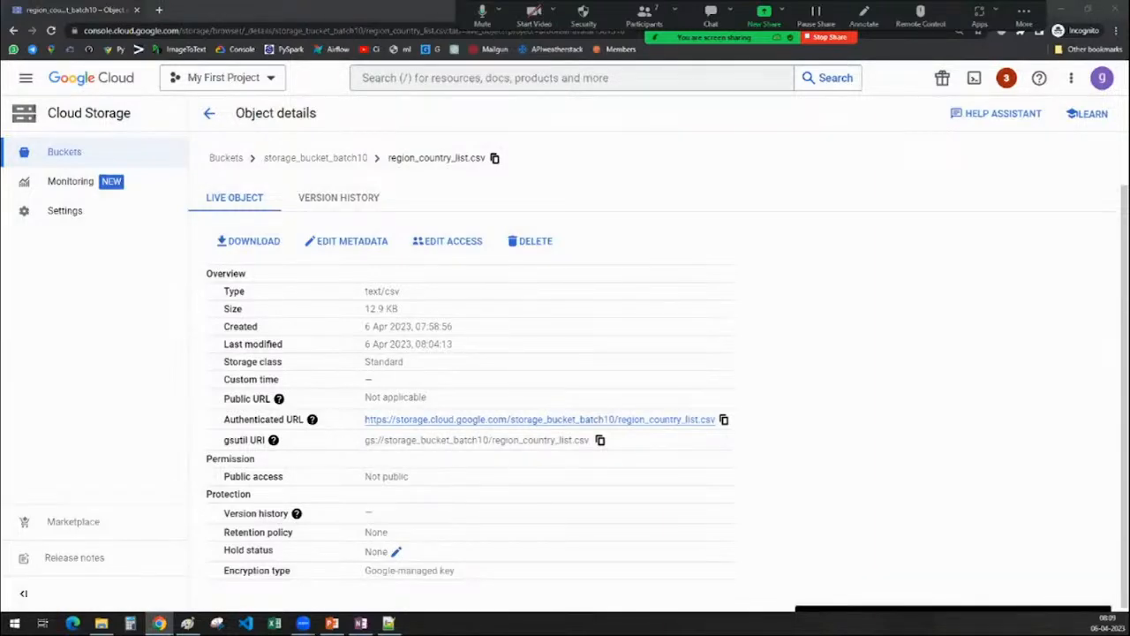
pyautogui.click(209, 116)
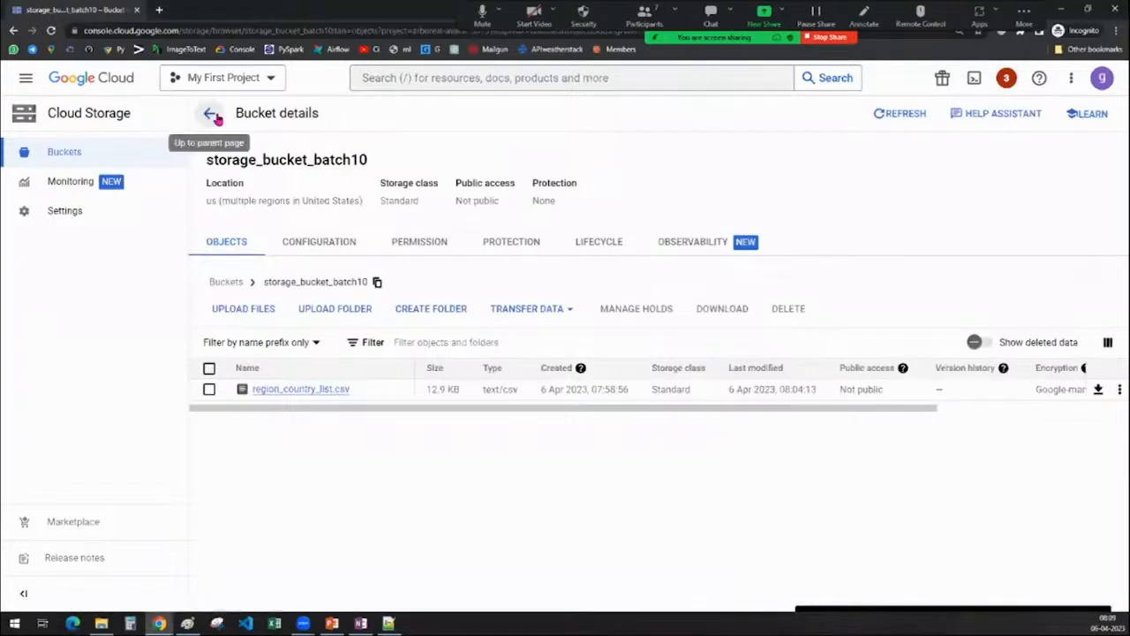
pyautogui.click(213, 116)
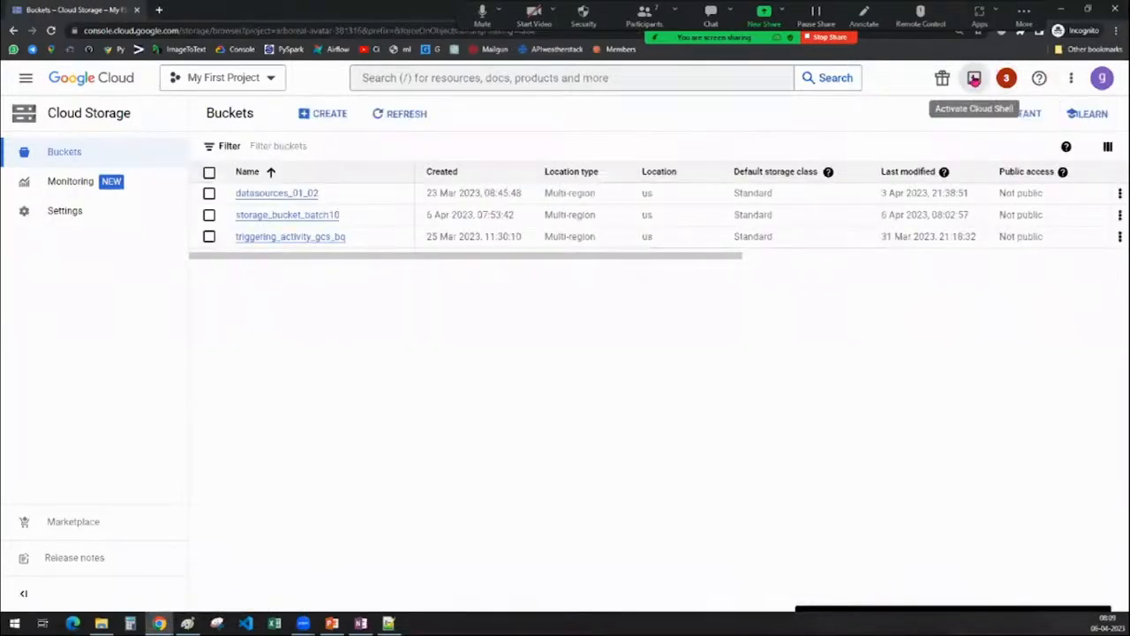
# Activate Cloud Shell and enlarge its terminal area below the bucket list, ready for command input
pyautogui.click(976, 78)
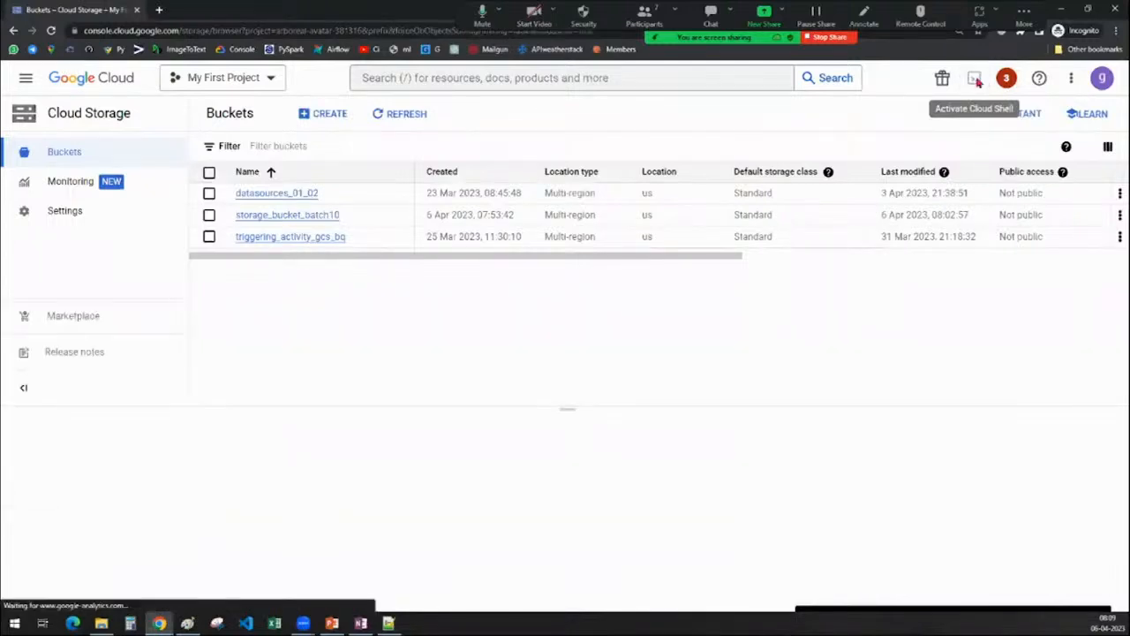
pyautogui.moveTo(568, 411); pyautogui.dragTo(575, 293)
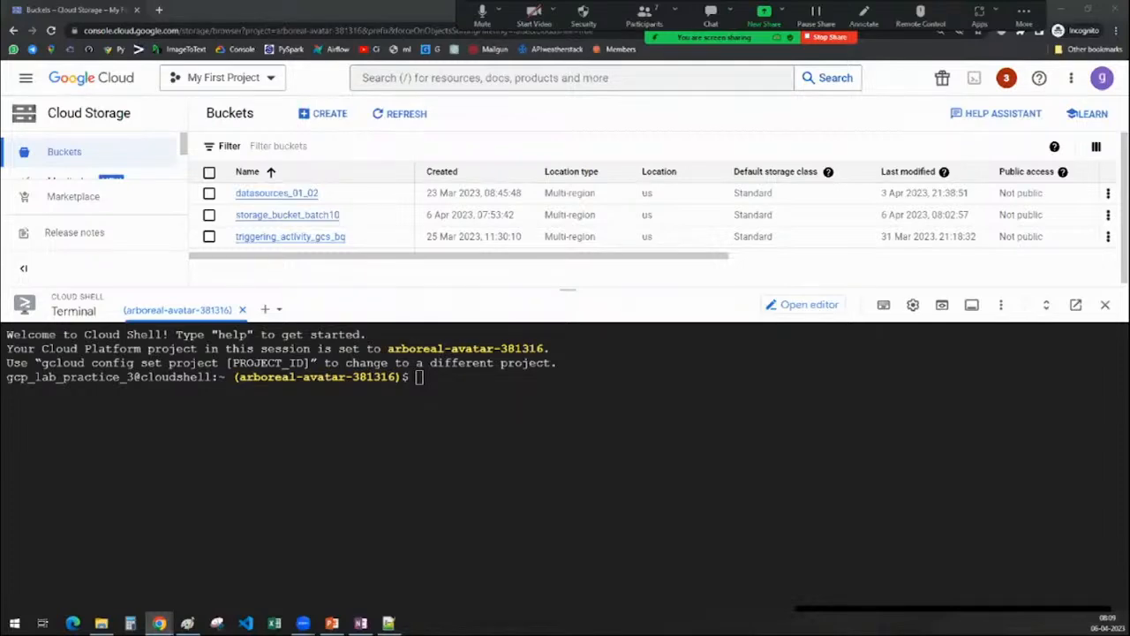
pyautogui.click(531, 386)
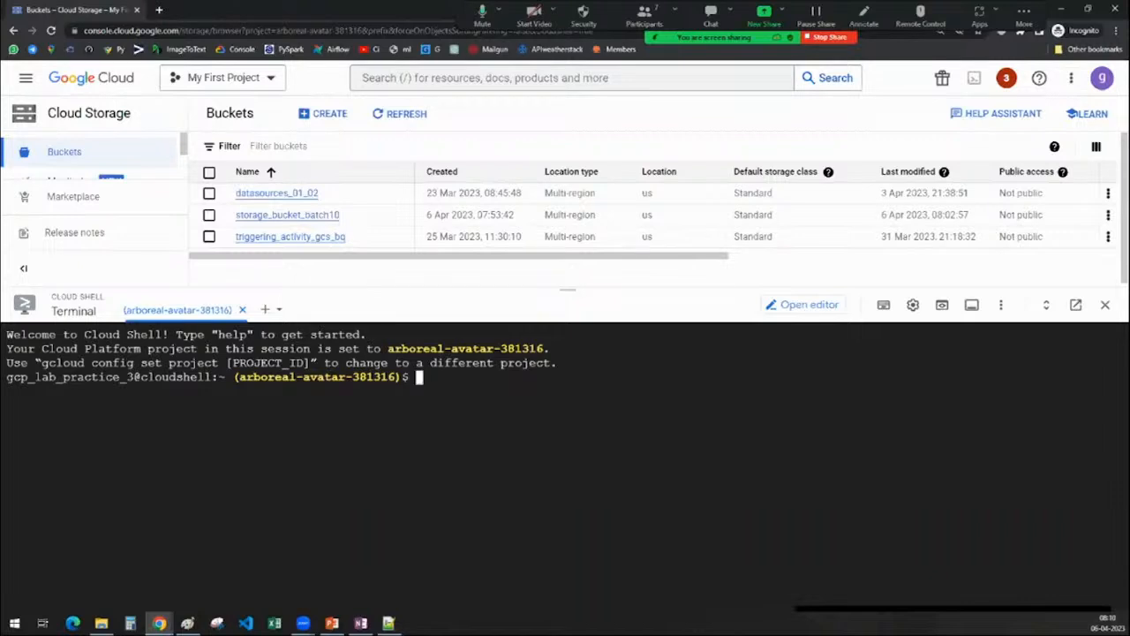
pyautogui.write('gscloud conifg ')
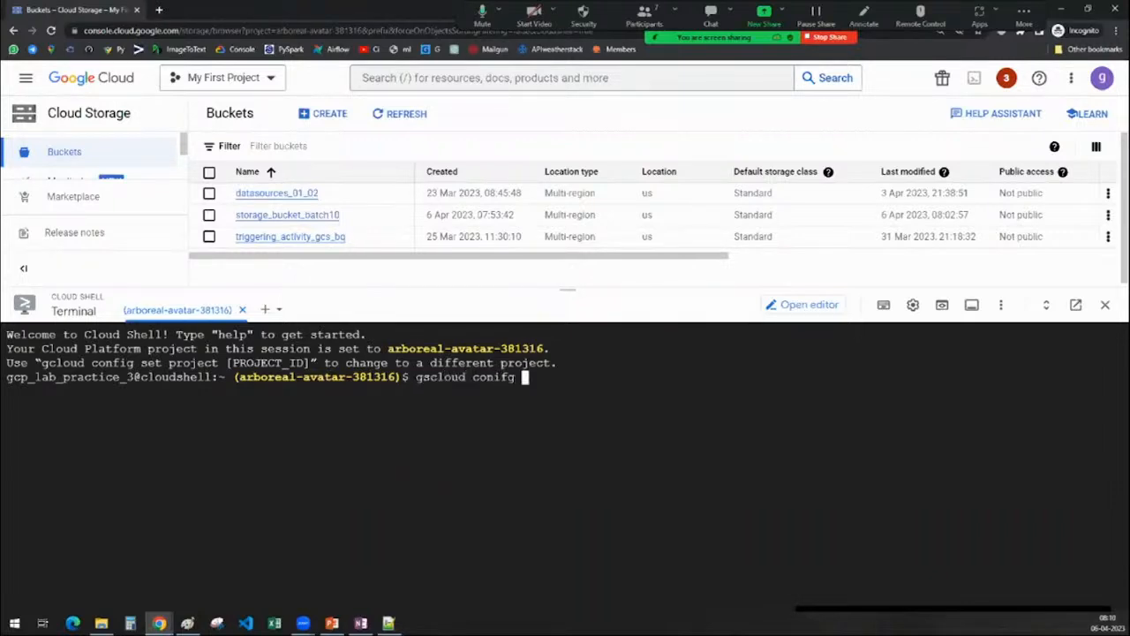
pyautogui.write('se')
pyautogui.press('BackSpace')
pyautogui.press('BackSpace')
pyautogui.press('BackSpace')
pyautogui.press('BackSpace')
pyautogui.press('BackSpace')
pyautogui.press('BackSpace')
pyautogui.write('fig set project')
# Enter "gcloud config set project" at the prompt without running it, copying the command from the Cloud Shell welcome text
pyautogui.moveTo(41, 362); pyautogui.dragTo(218, 362)
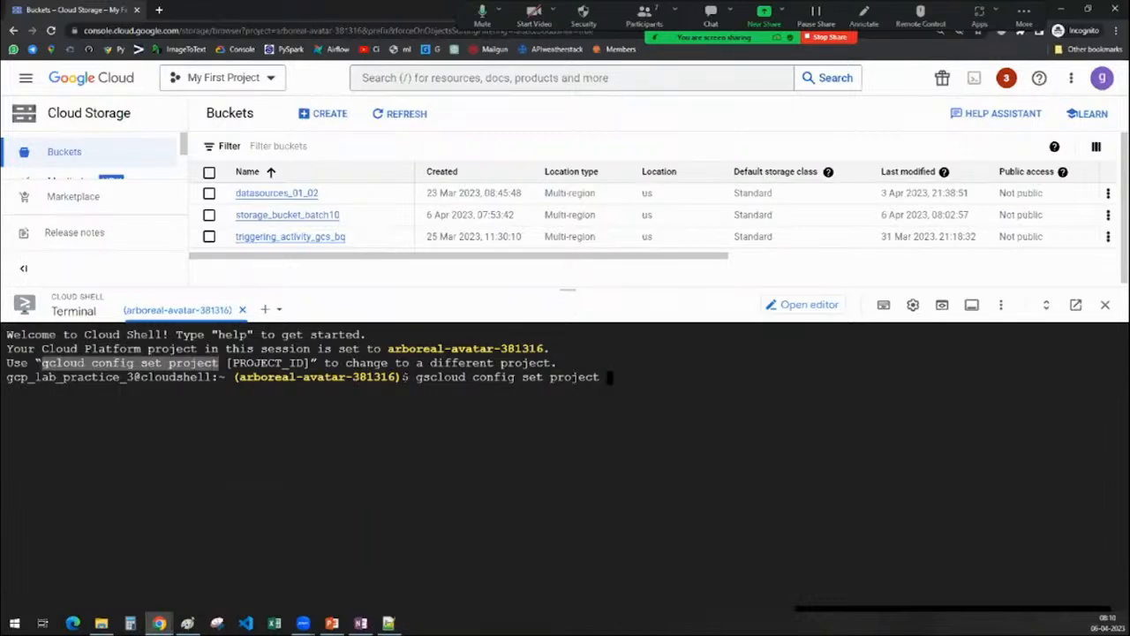
pyautogui.press('BackSpace')
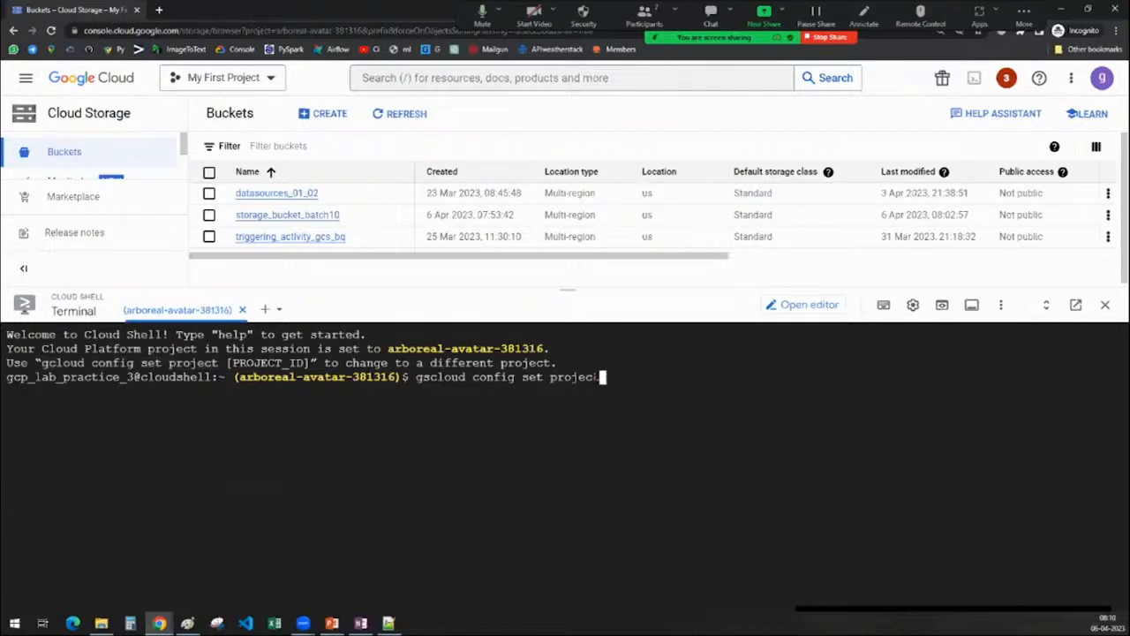
pyautogui.hotkey('ctrl', 'u')
pyautogui.write('gcloud config set project')
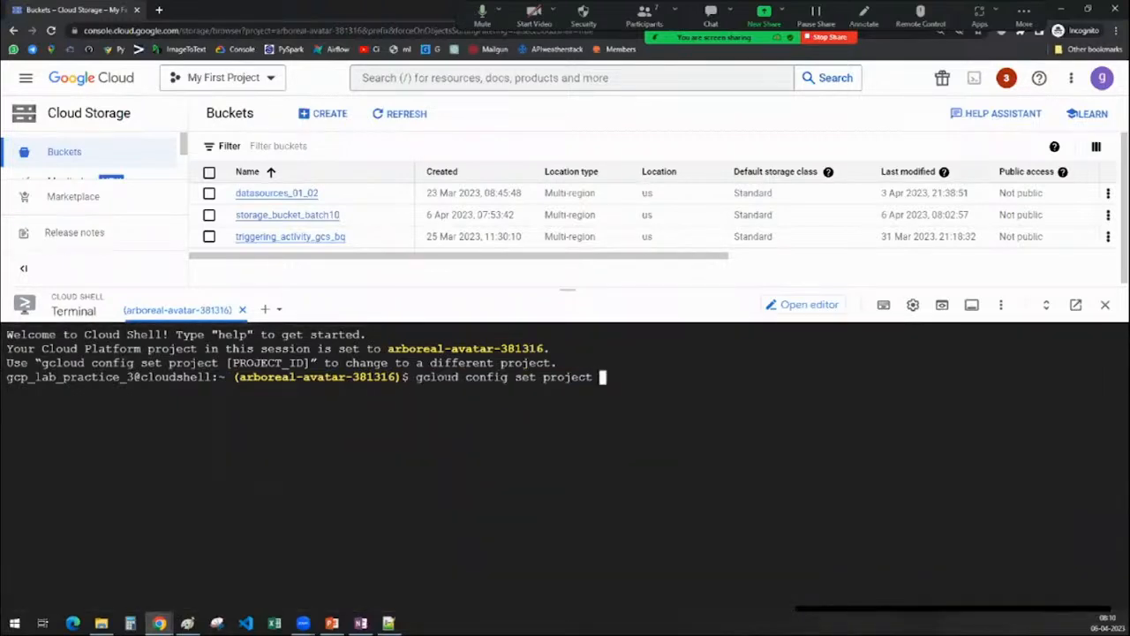
# Complete the command with My First Project's ID, arboreal-avatar-381316, copied from the project list, run it, and authorise Cloud Shell
pyautogui.click(246, 81)
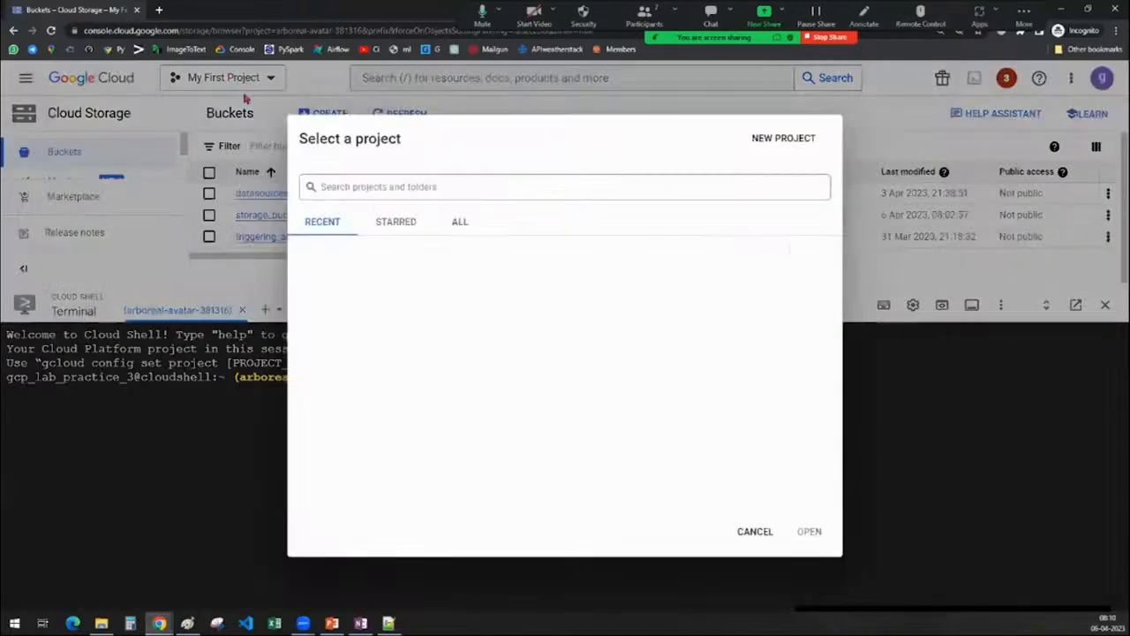
pyautogui.moveTo(593, 268); pyautogui.dragTo(747, 276)
pyautogui.hotkey('ctrl', 'c')
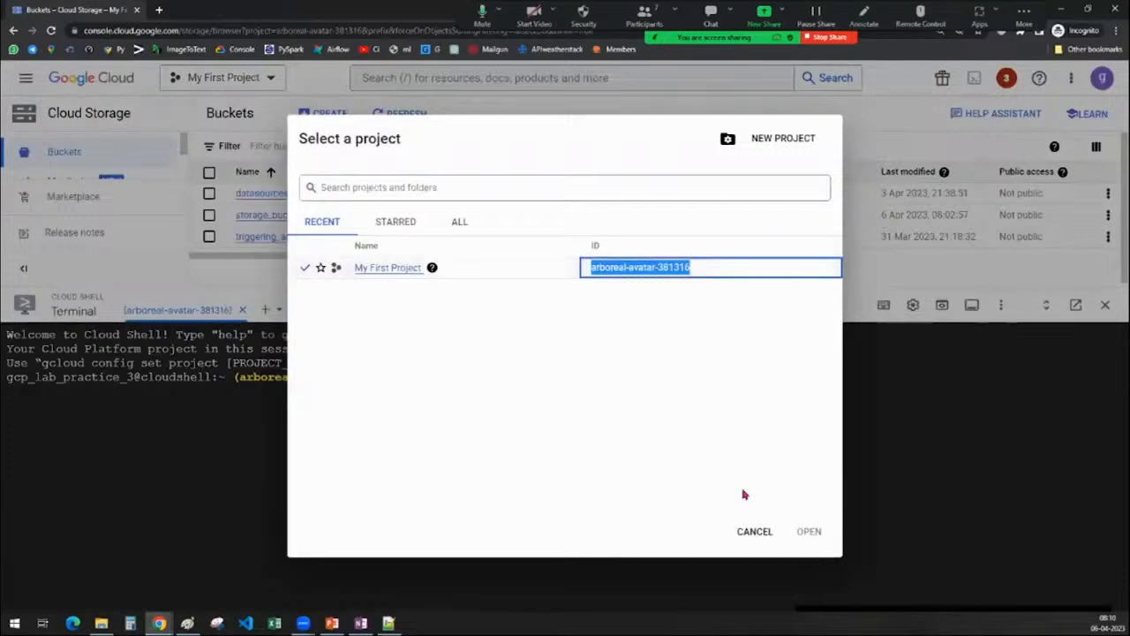
pyautogui.click(754, 532)
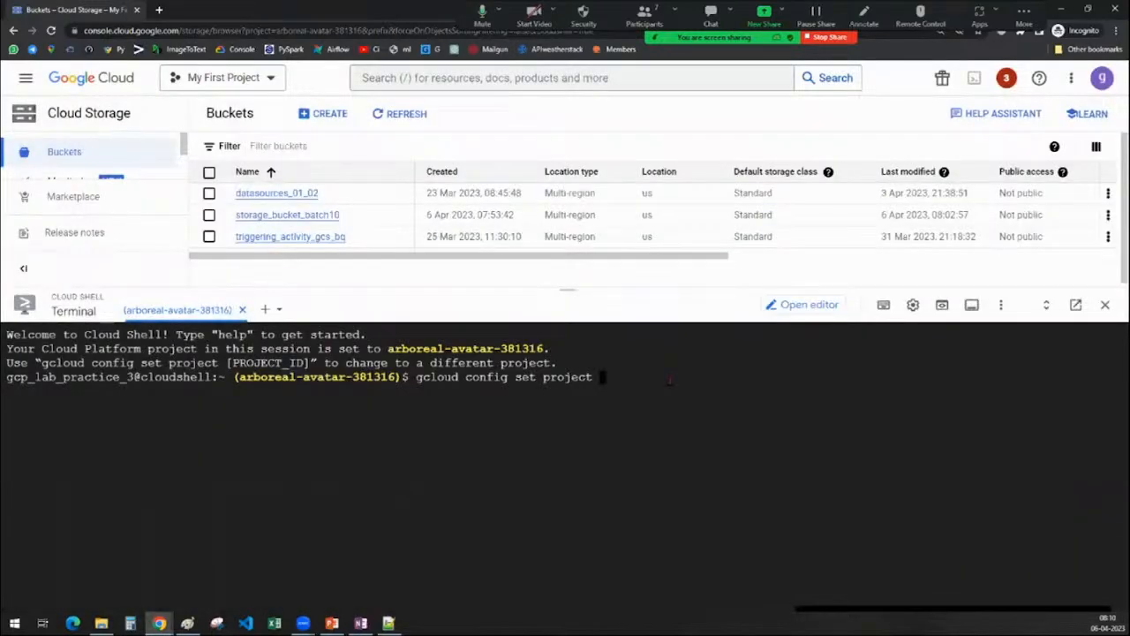
pyautogui.hotkey('ctrl', 'v')
pyautogui.press('Return')
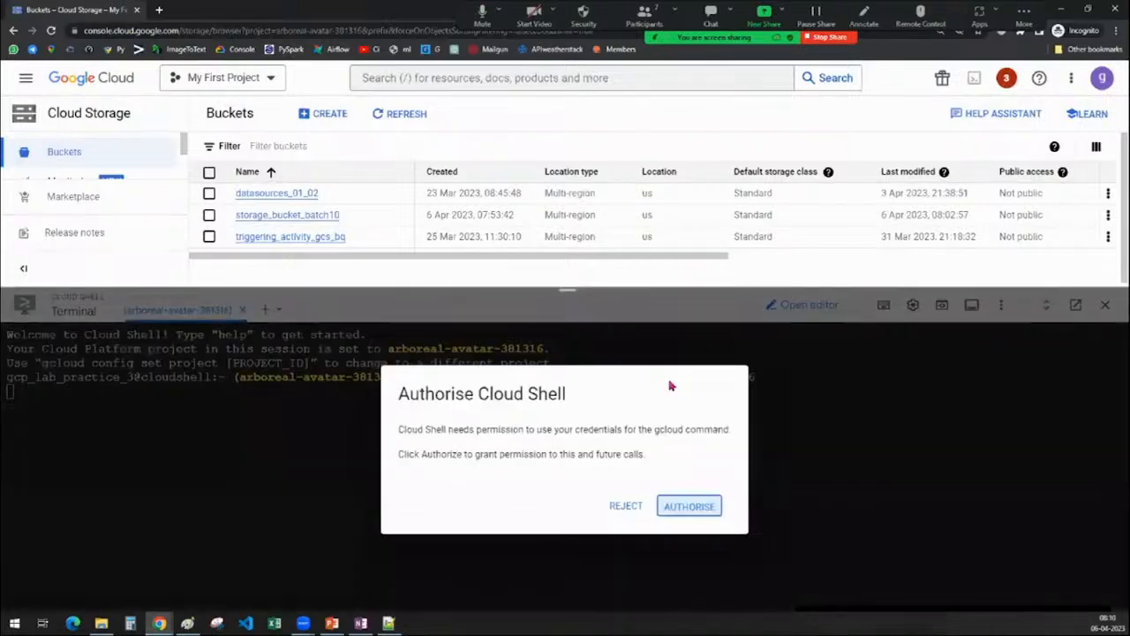
pyautogui.press('Return')
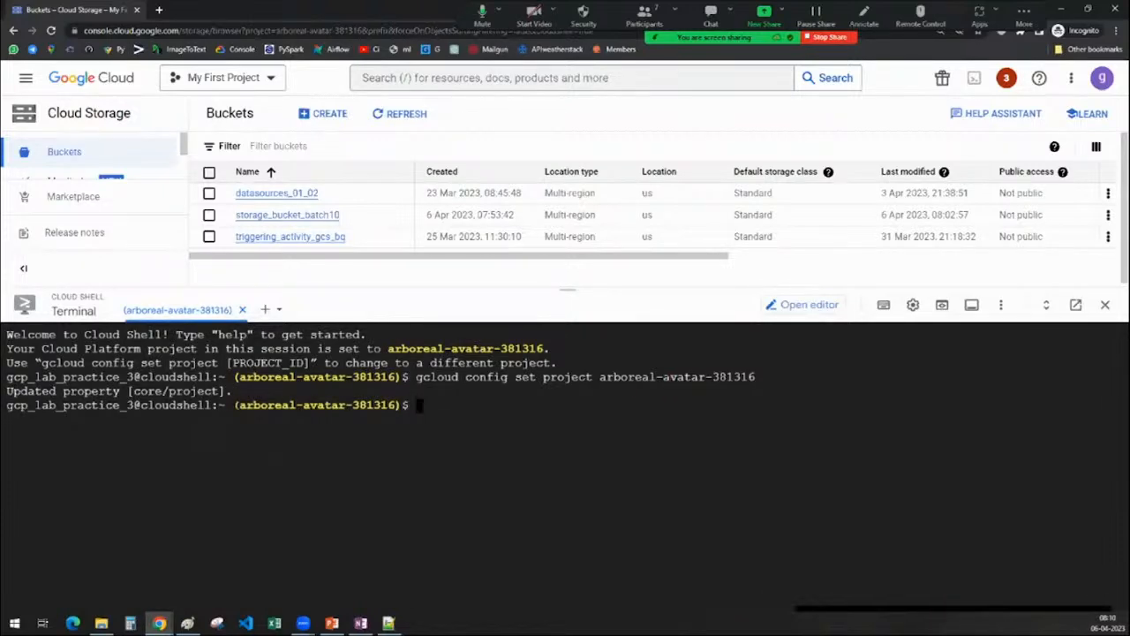
# Check the project ID shown in the Cloud Shell prompt, and switch to PowerPoint
pyautogui.moveTo(235, 405); pyautogui.dragTo(400, 405)
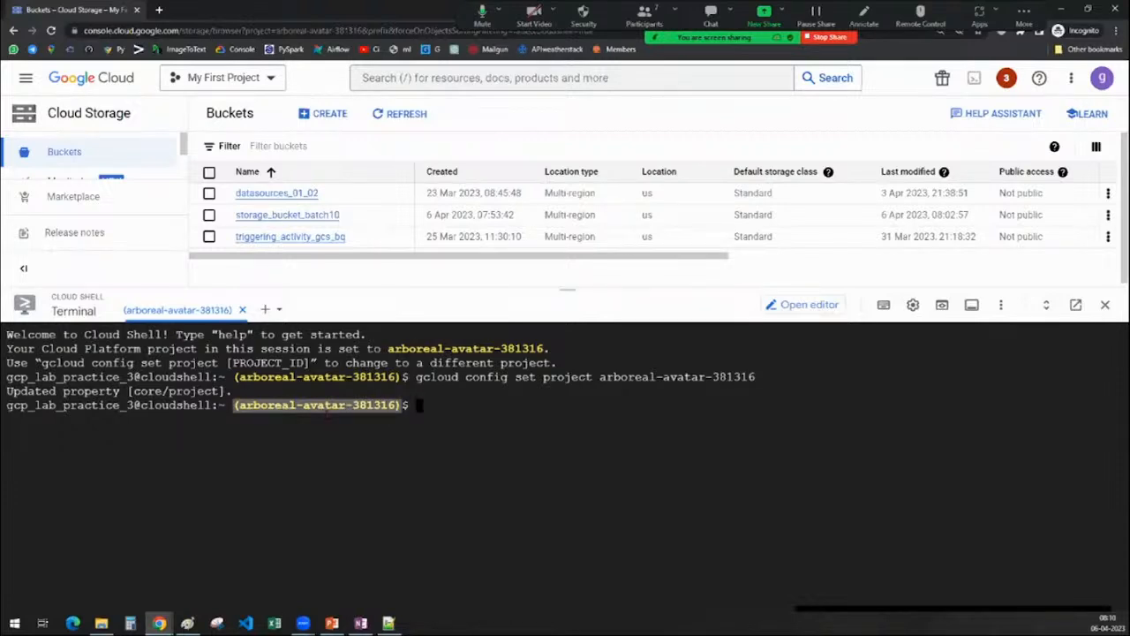
pyautogui.click(327, 410)
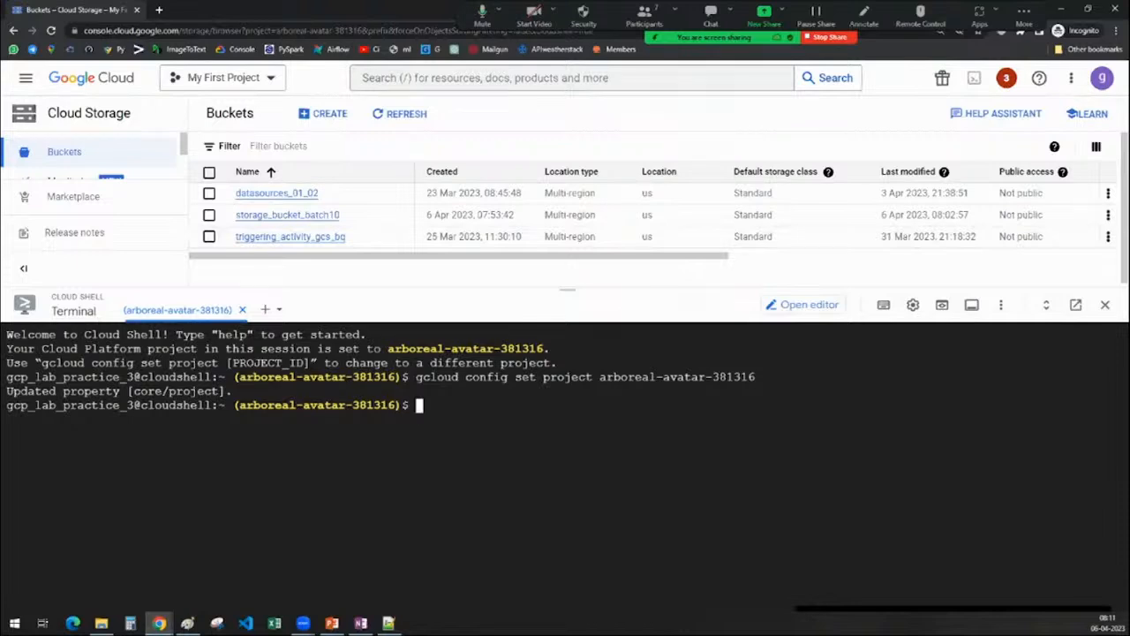
pyautogui.hotkey('alt', 'Tab')
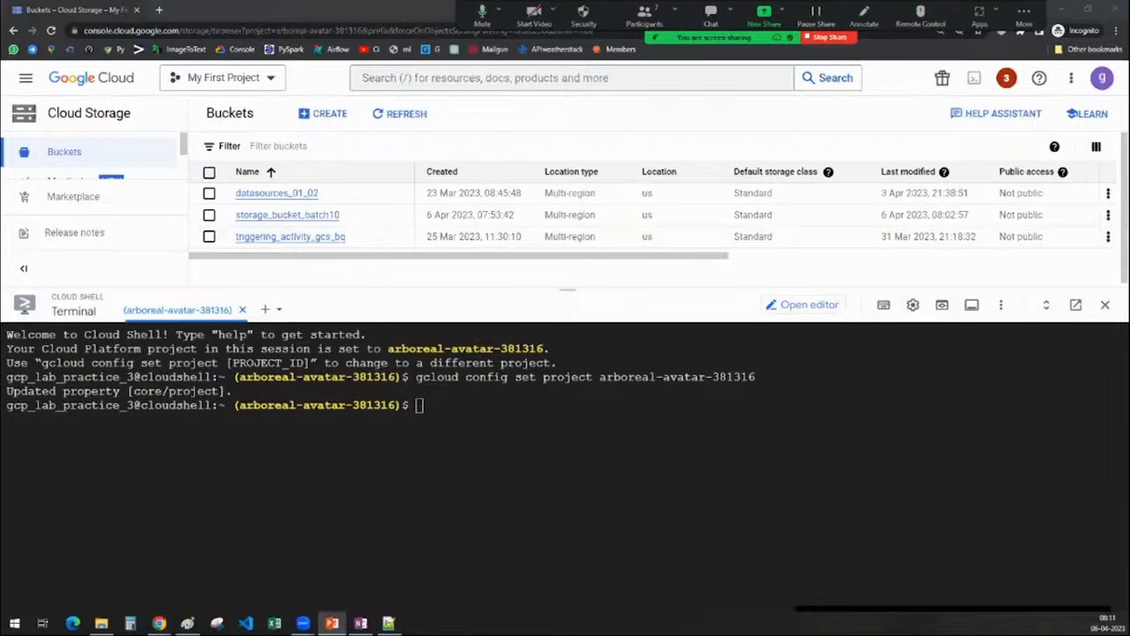
# Switch back to Cloud Shell in Chrome and begin entering a gsutil command at the prompt without running it
pyautogui.hotkey('alt', 'Tab')
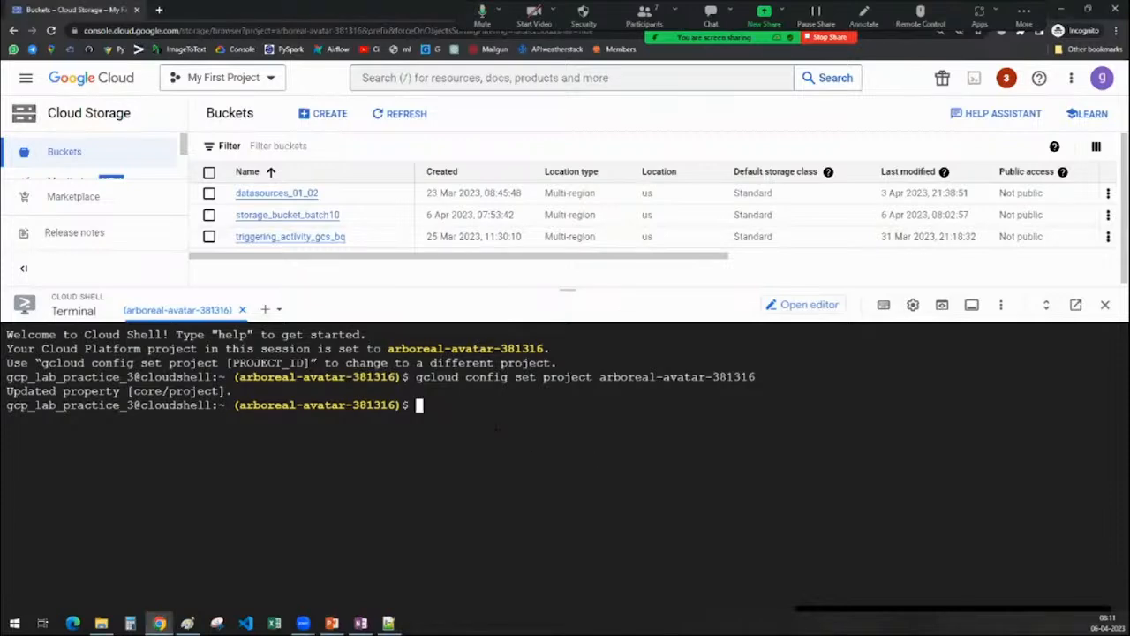
pyautogui.write('gsuil')
# Switch to Paint and add the text heading "Cloud Shell :" near the upper-left corner of the blank canvas area
pyautogui.click(187, 624)
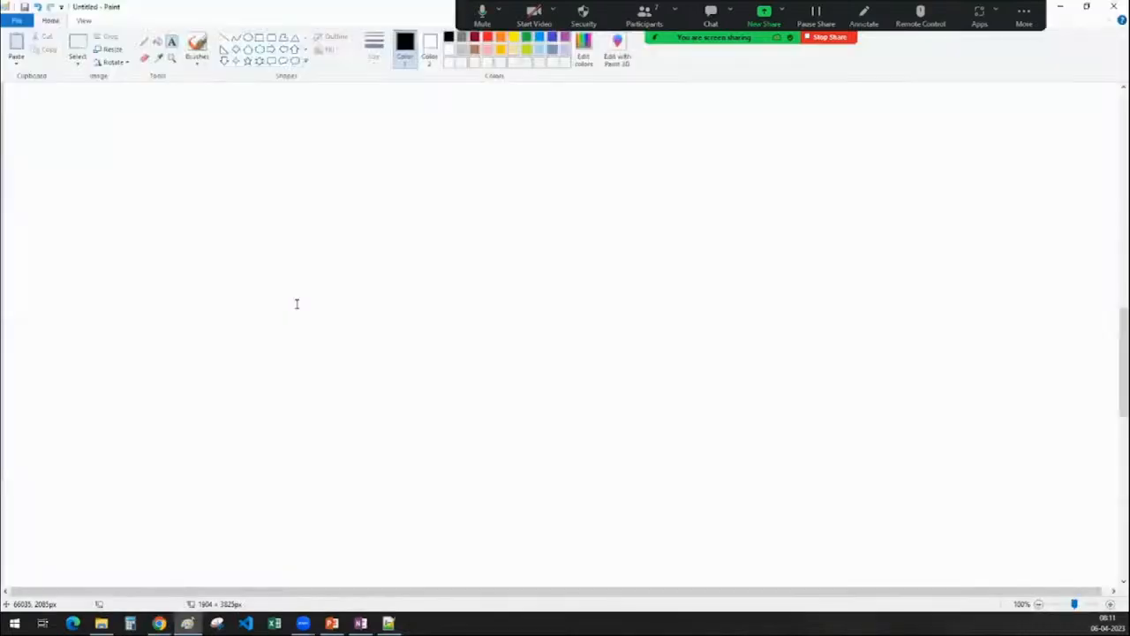
pyautogui.click(170, 40)
pyautogui.click(44, 124)
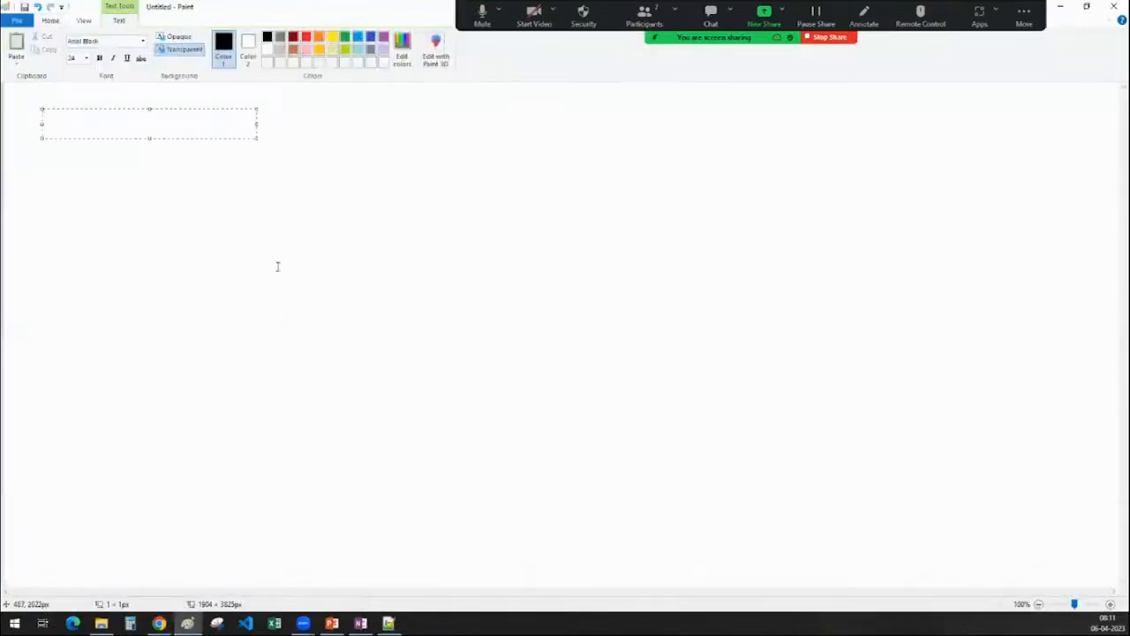
pyautogui.write('Cloud Shell ')
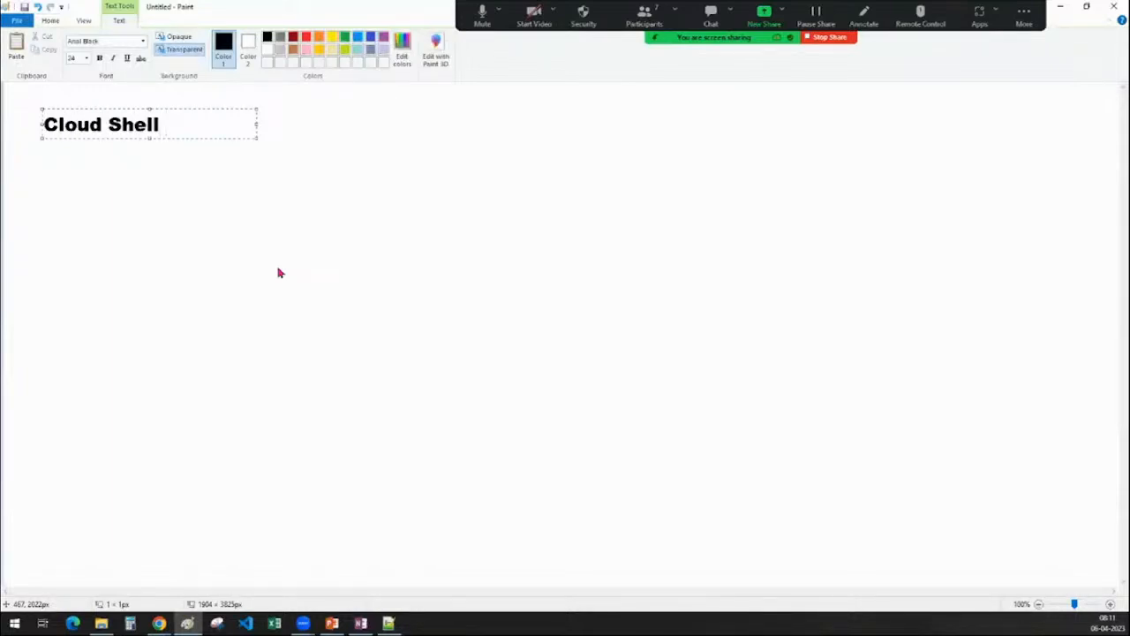
pyautogui.write(':')
pyautogui.click(327, 331)
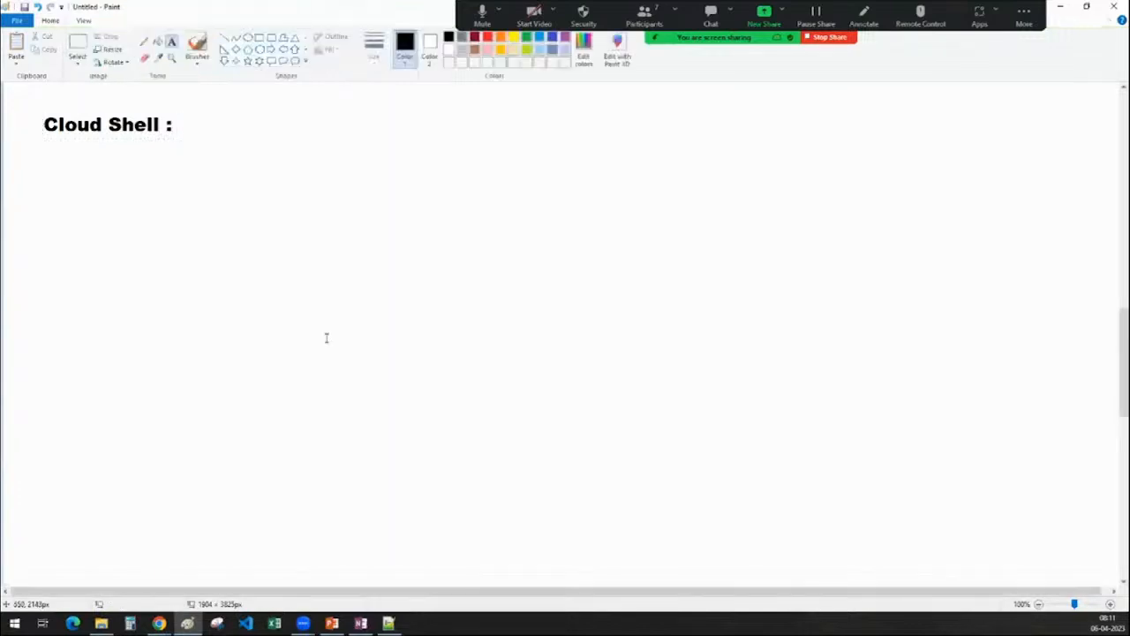
pyautogui.click(137, 188)
pyautogui.write('create')
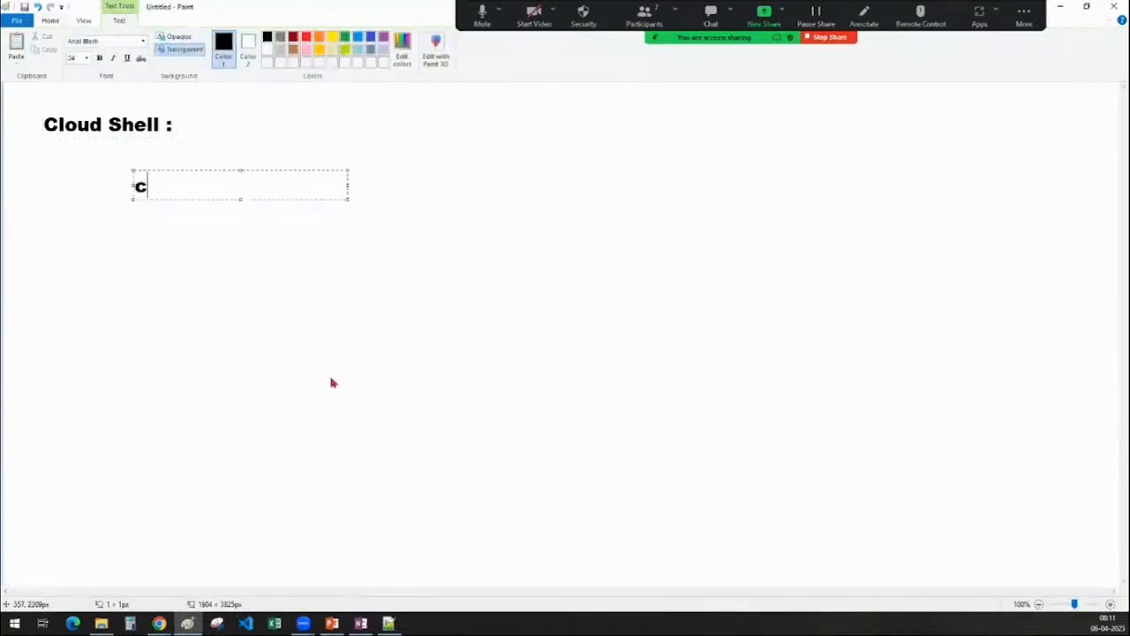
pyautogui.press('BackSpace')
pyautogui.press('BackSpace')
pyautogui.press('BackSpace')
pyautogui.press('BackSpace')
pyautogui.press('BackSpace')
pyautogui.press('BackSpace')
pyautogui.press('BackSpace')
pyautogui.click(315, 414)
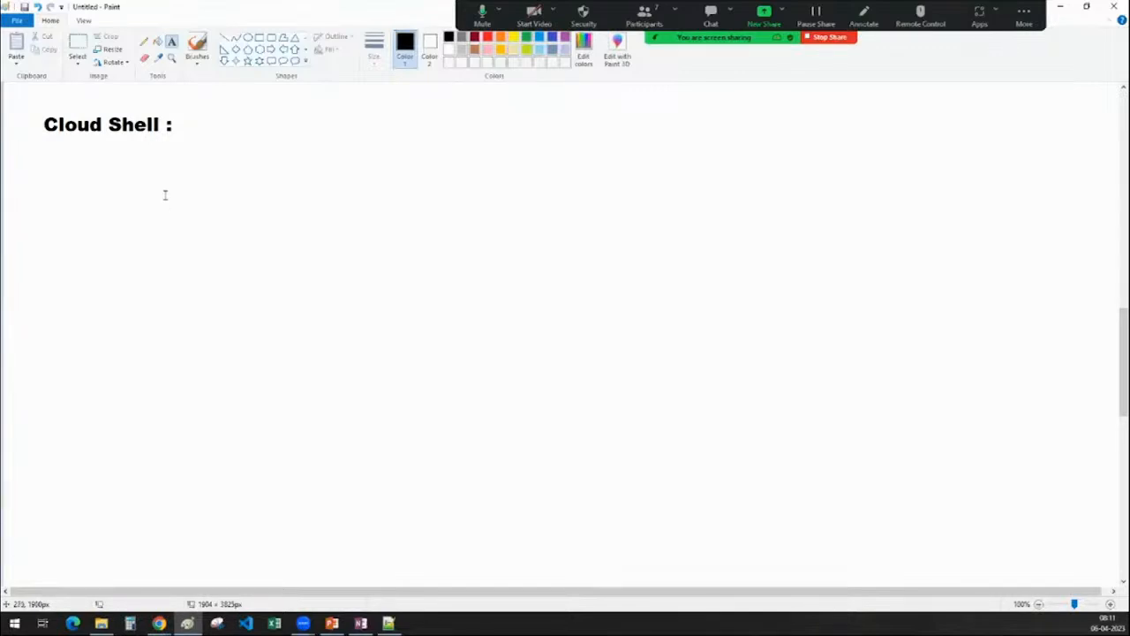
# Add the text "gsutil commands" and place it on the same line, just after the "Cloud Shell :" heading
pyautogui.click(134, 185)
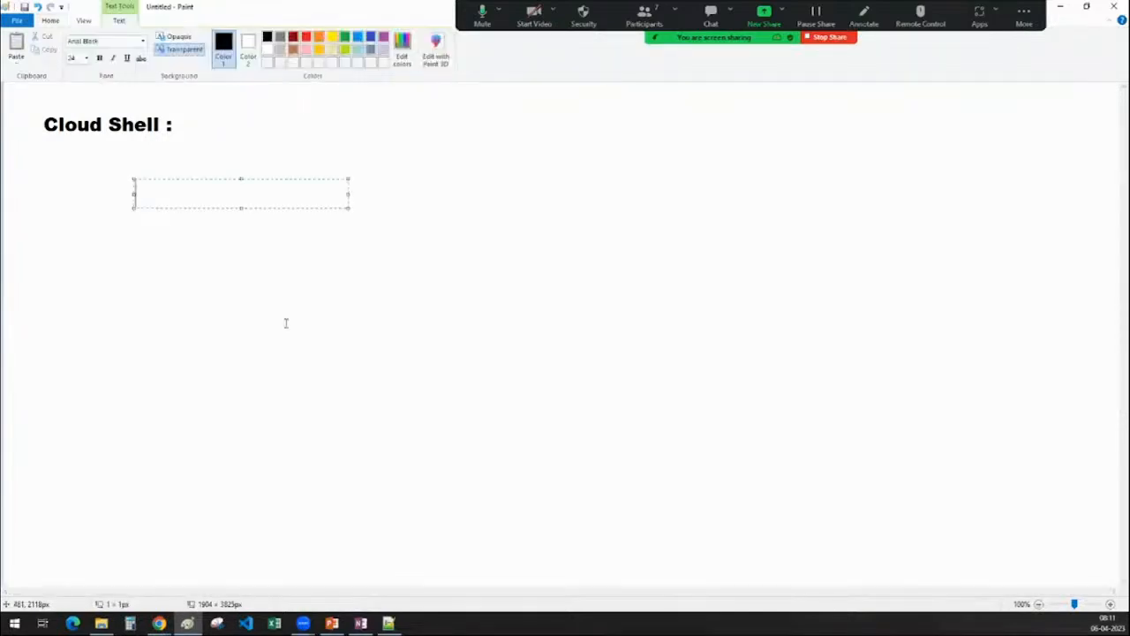
pyautogui.write('gsutil ')
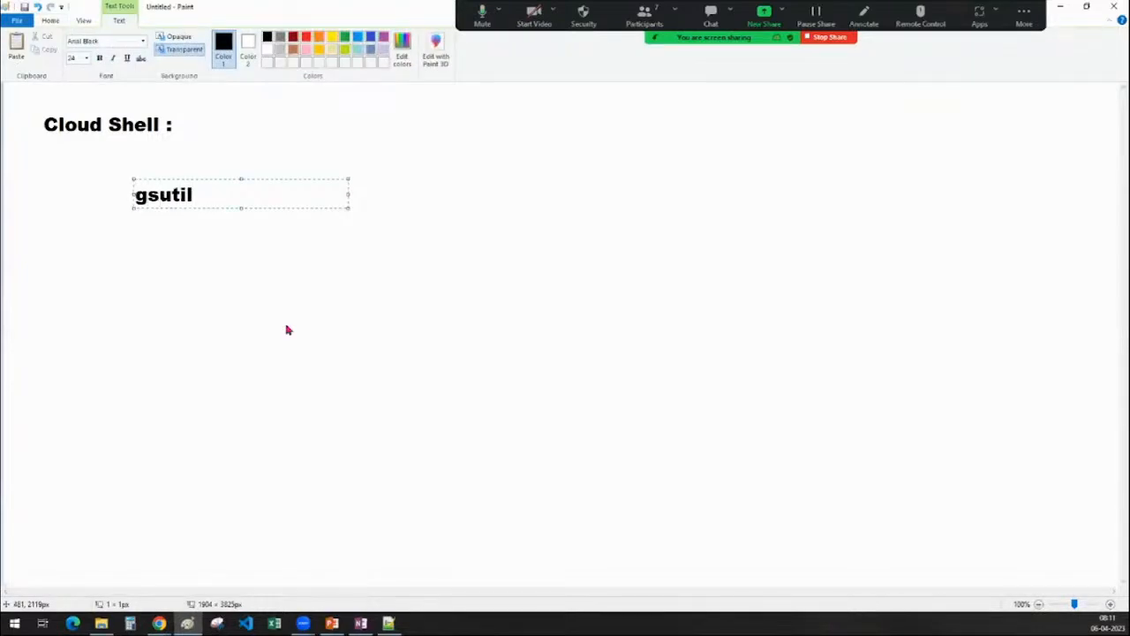
pyautogui.write('commdns')
pyautogui.press('BackSpace')
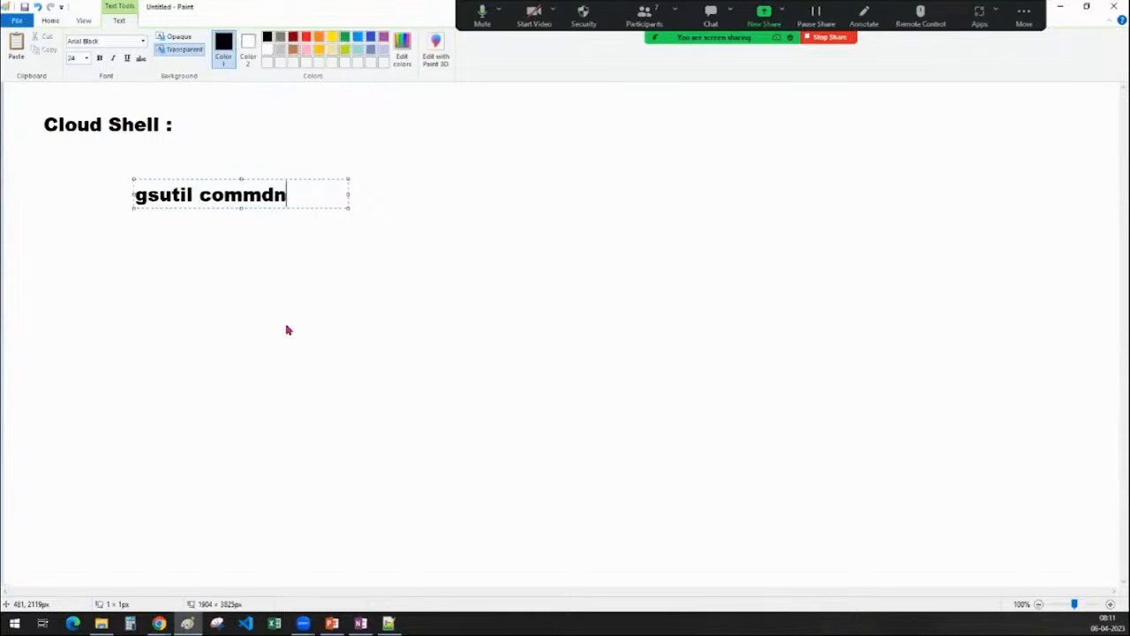
pyautogui.press('BackSpace')
pyautogui.press('BackSpace')
pyautogui.write('ands')
pyautogui.moveTo(273, 180); pyautogui.dragTo(345, 110)
pyautogui.click(303, 168)
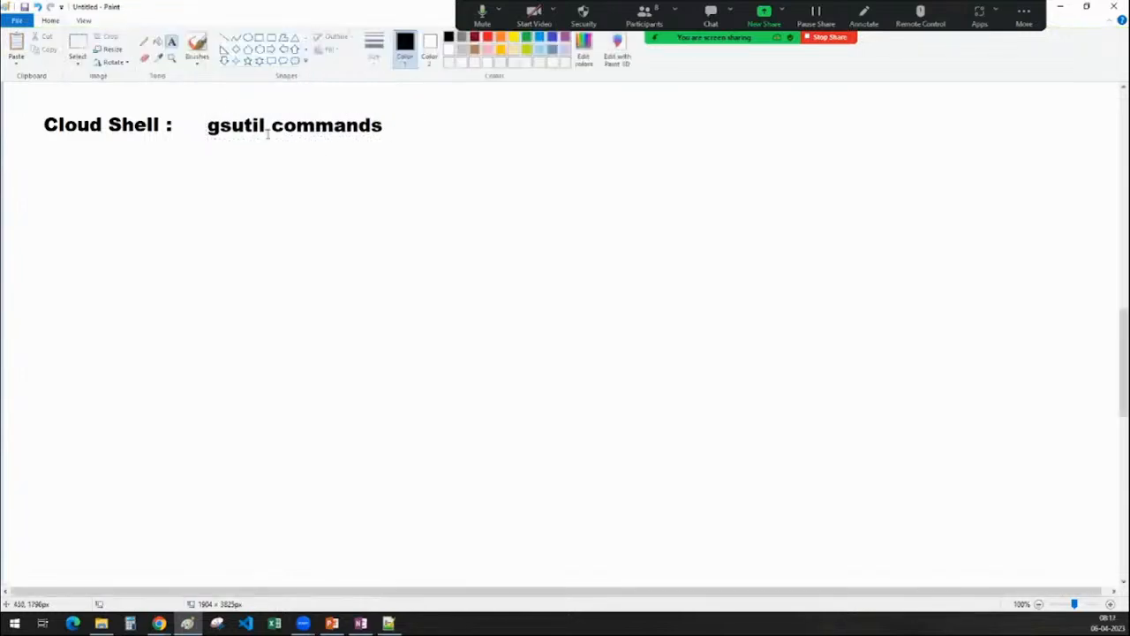
# Draw an outlined black down-arrow shape directly beneath the "gsutil commands" text
pyautogui.click(224, 60)
pyautogui.moveTo(279, 142); pyautogui.dragTo(332, 204)
pyautogui.click(365, 281)
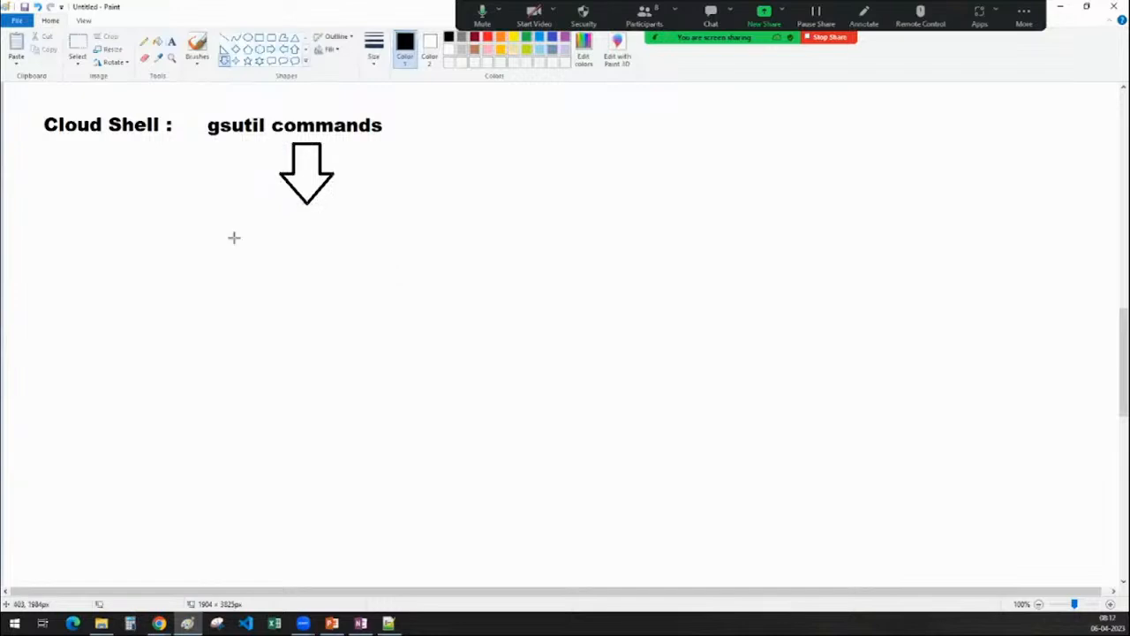
# Add the text label "GCS" below the arrow and shift it so that it is centred under the arrow tip
pyautogui.click(172, 41)
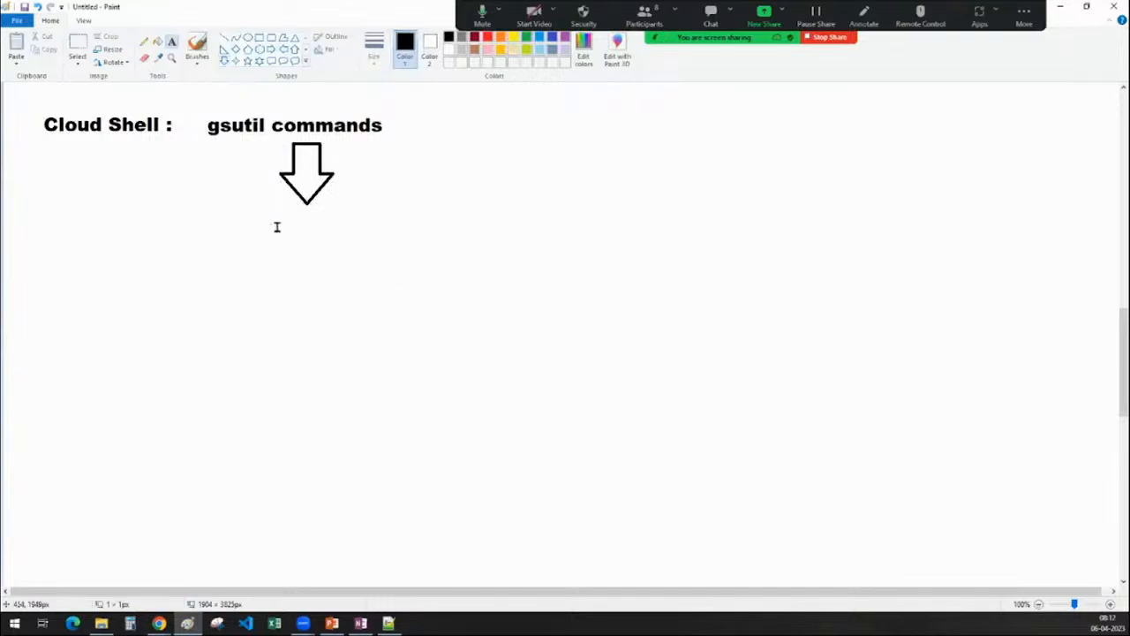
pyautogui.click(270, 212)
pyautogui.write('gcs')
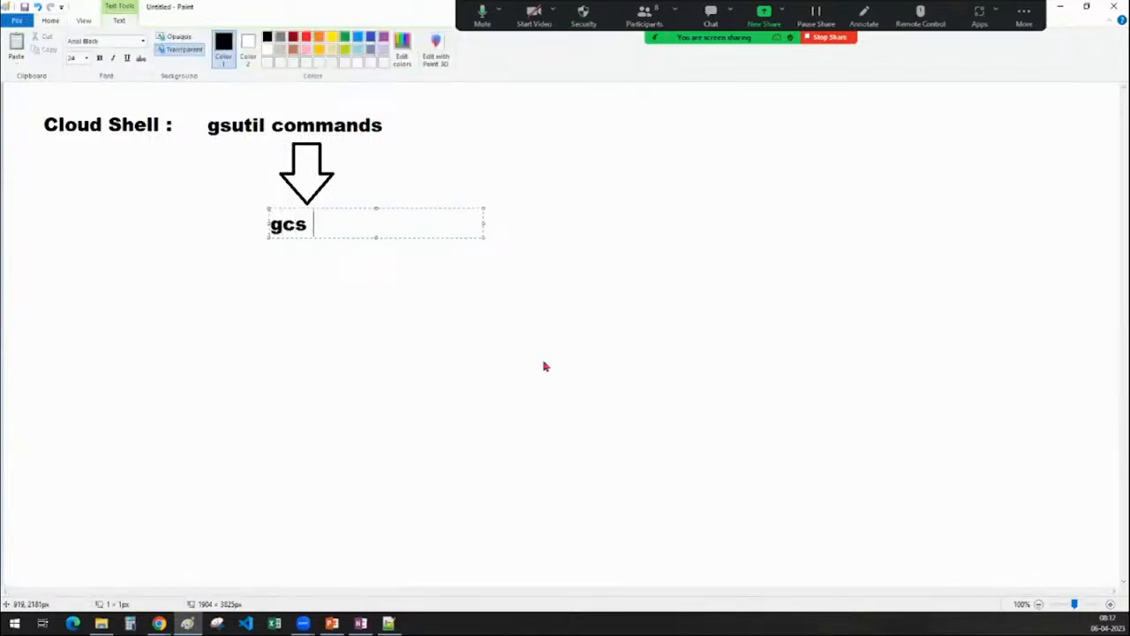
pyautogui.press('BackSpace')
pyautogui.press('BackSpace')
pyautogui.press('BackSpace')
pyautogui.press('BackSpace')
pyautogui.write('GCS')
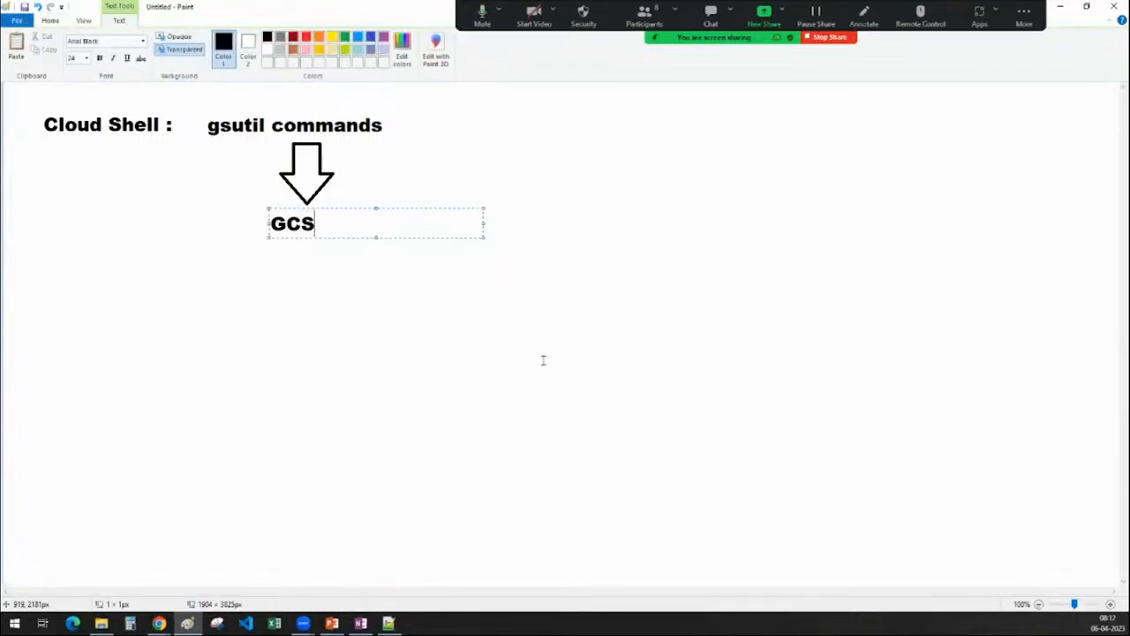
pyautogui.moveTo(266, 223); pyautogui.dragTo(279, 223)
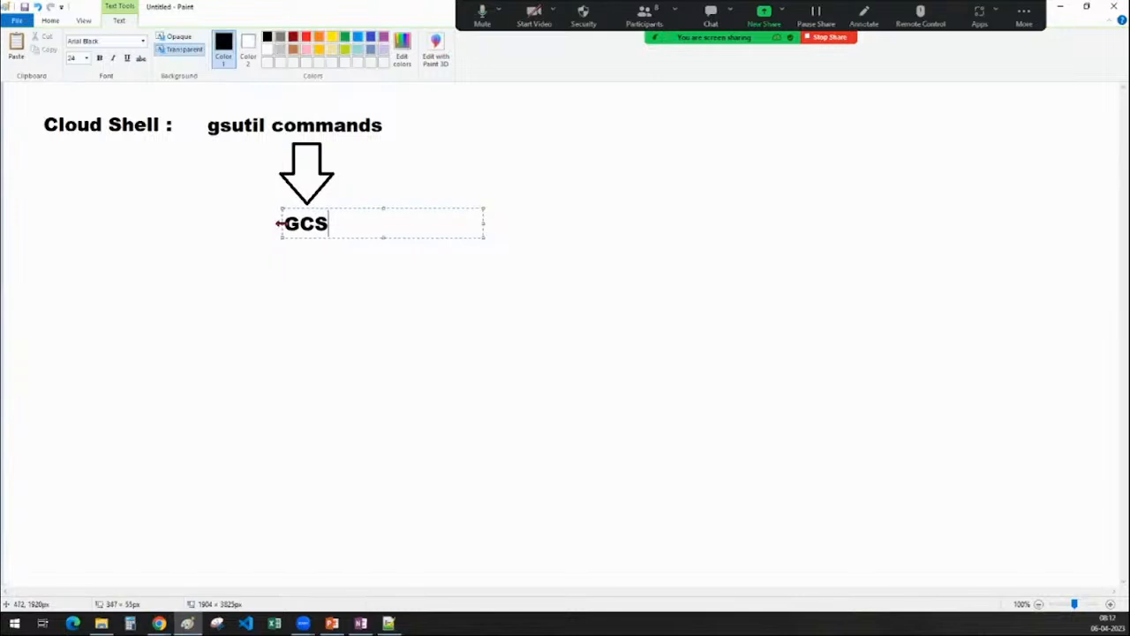
pyautogui.click(320, 285)
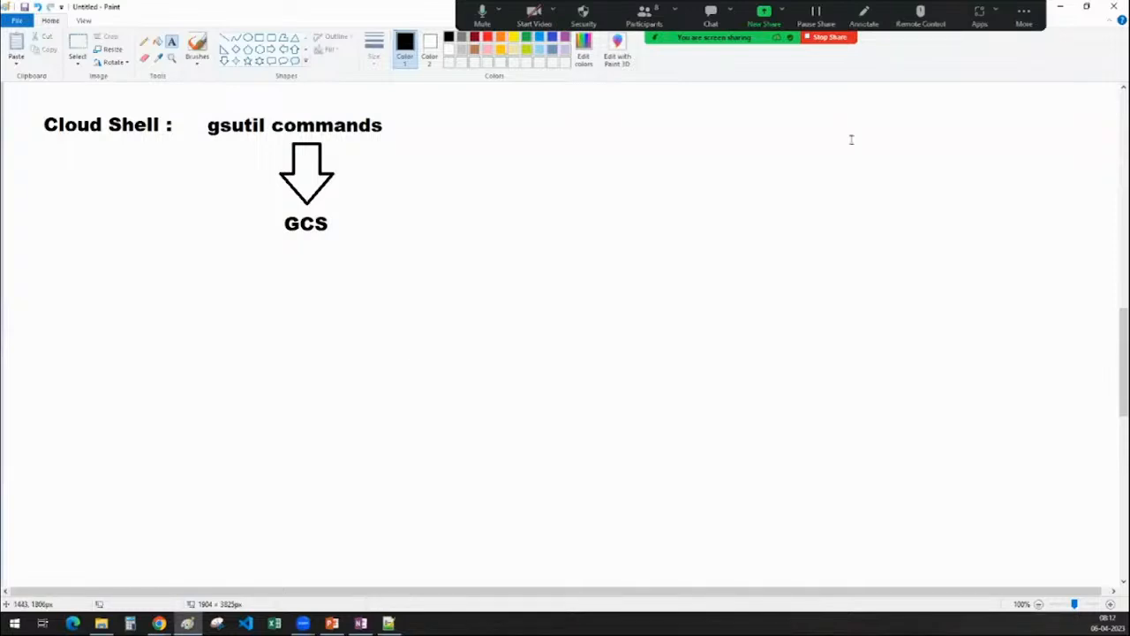
# Switch to OneNote's Cloud Shell page and review the bucket creation steps and the gsutil command table, including the create bucket syntax
pyautogui.click(1063, 6)
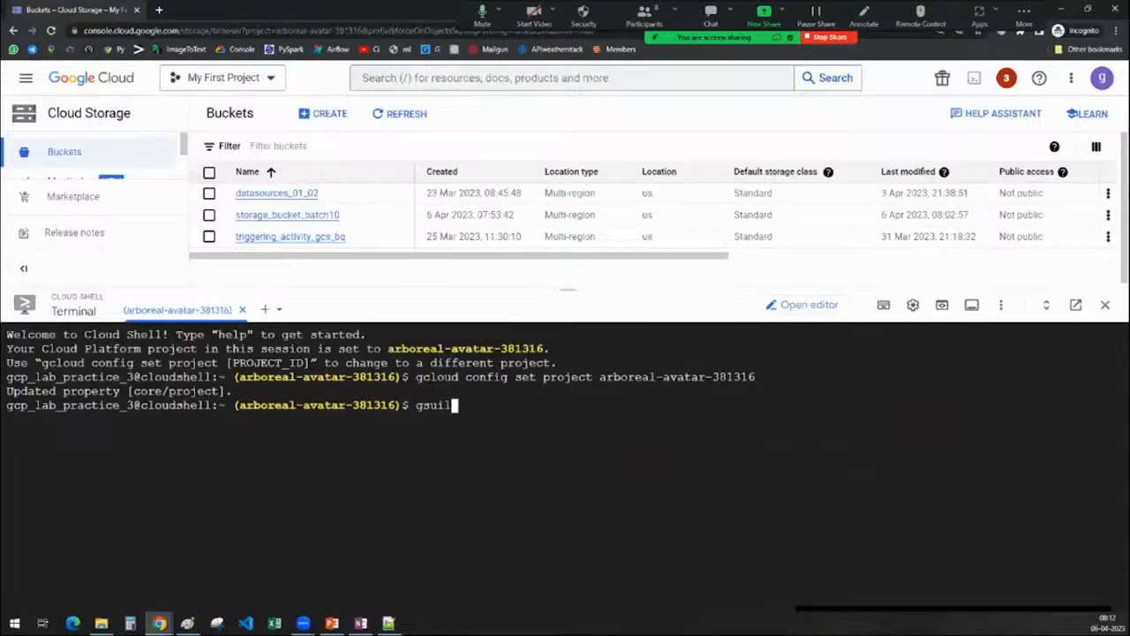
pyautogui.click(363, 624)
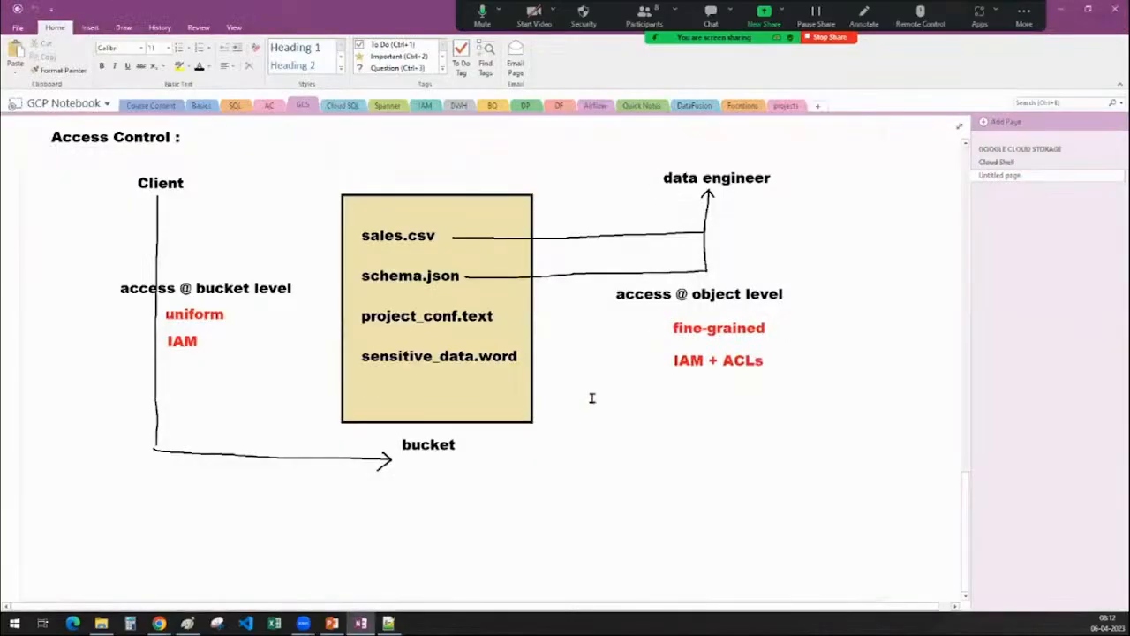
pyautogui.click(1017, 163)
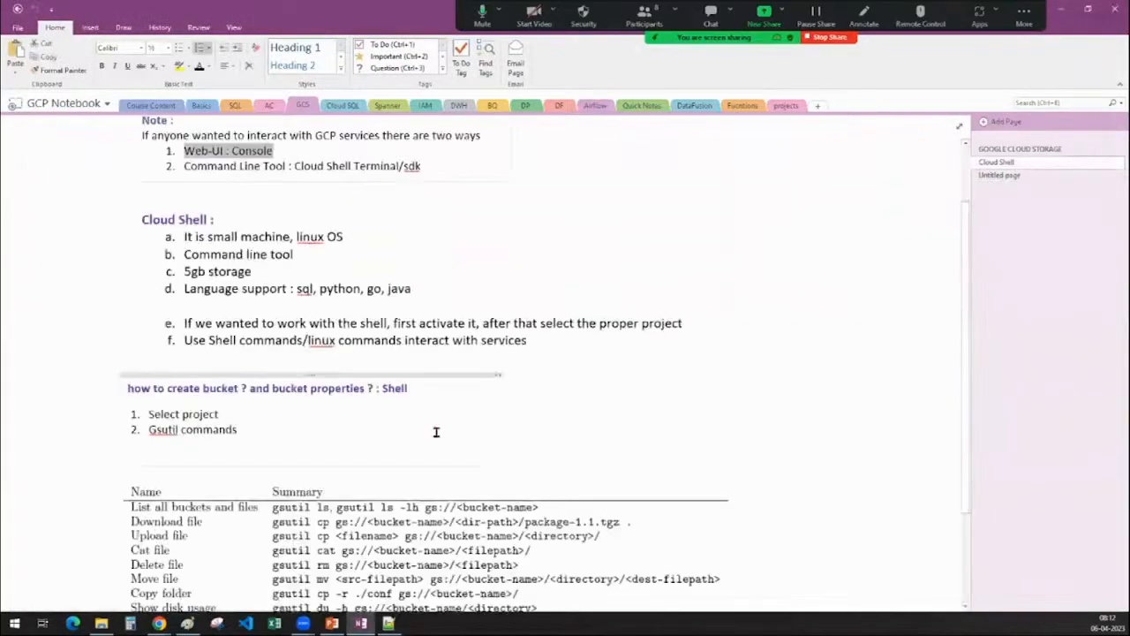
pyautogui.scroll(-2, 434, 429)
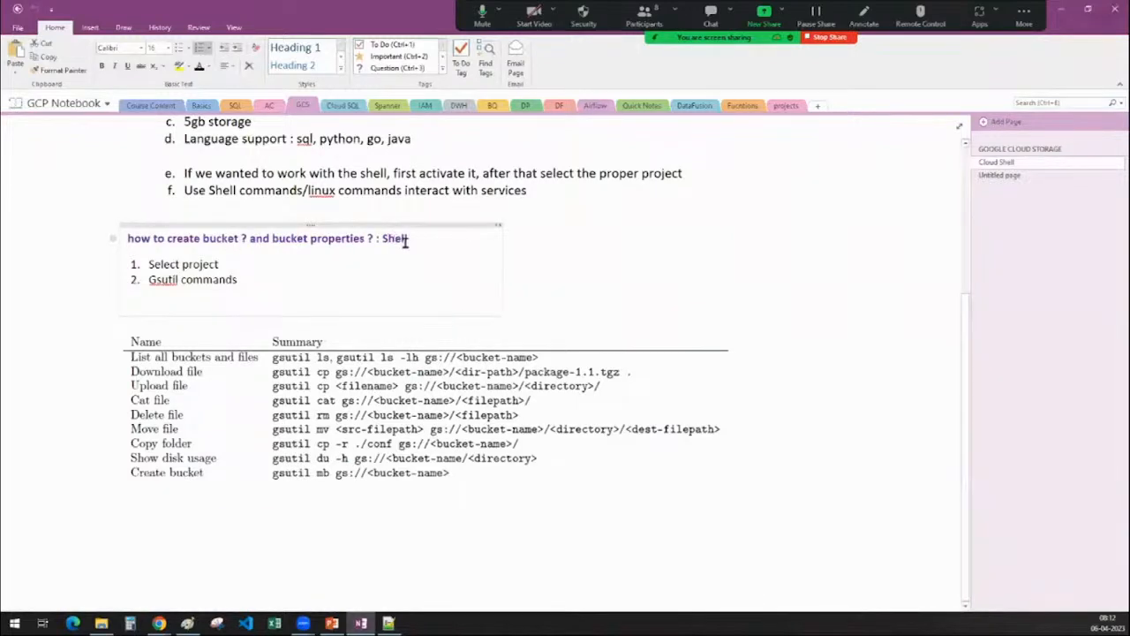
pyautogui.moveTo(222, 265); pyautogui.dragTo(146, 263)
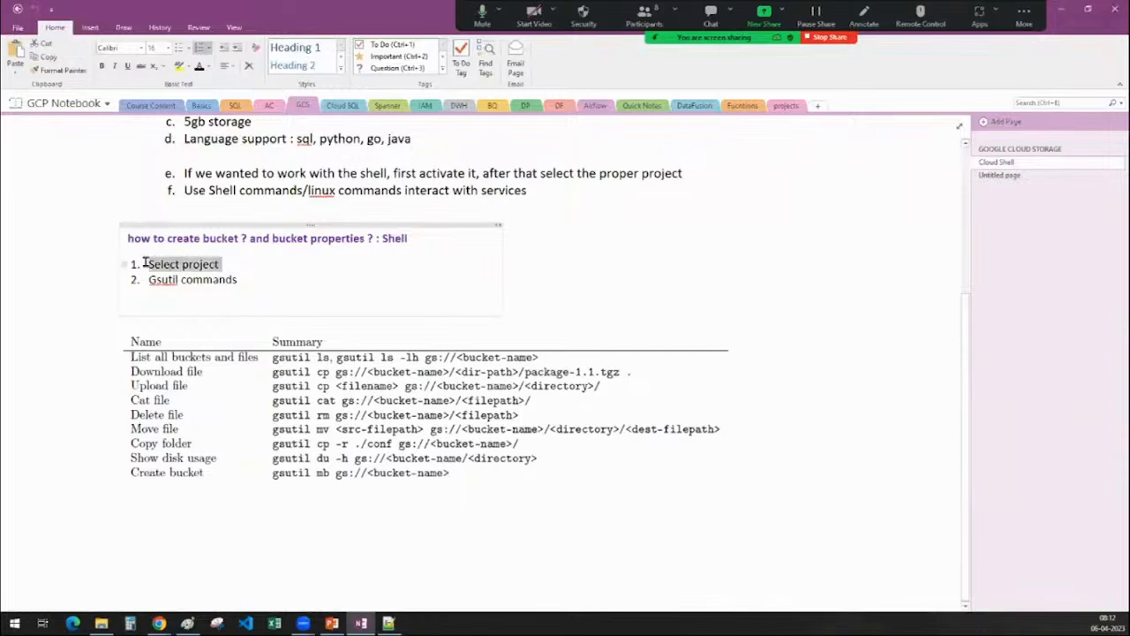
pyautogui.moveTo(245, 281); pyautogui.dragTo(144, 279)
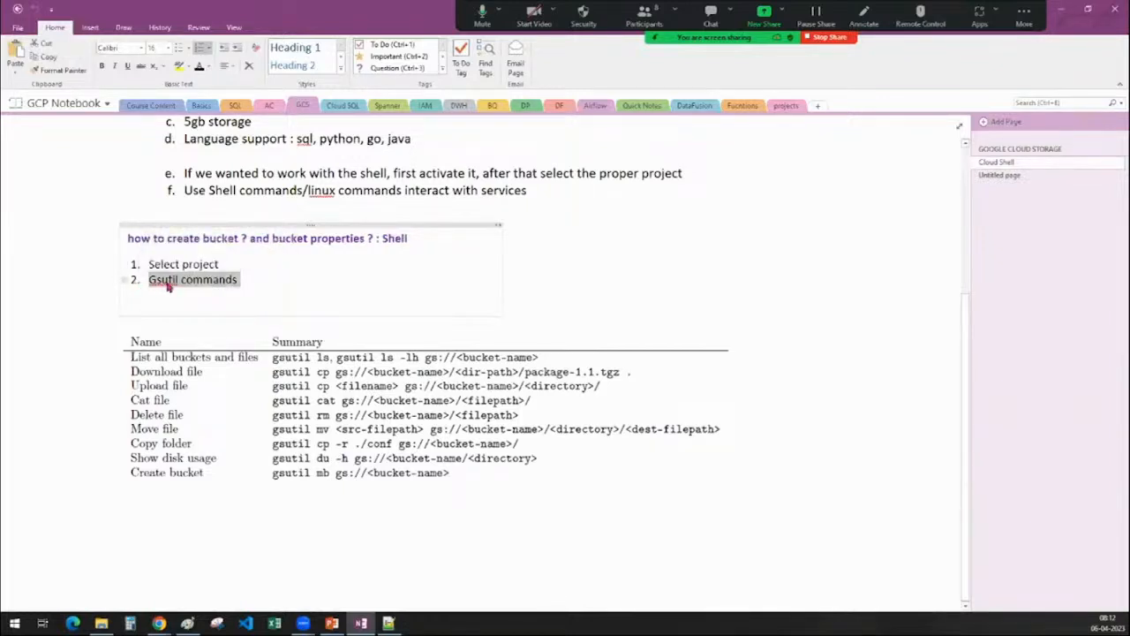
pyautogui.click(167, 285)
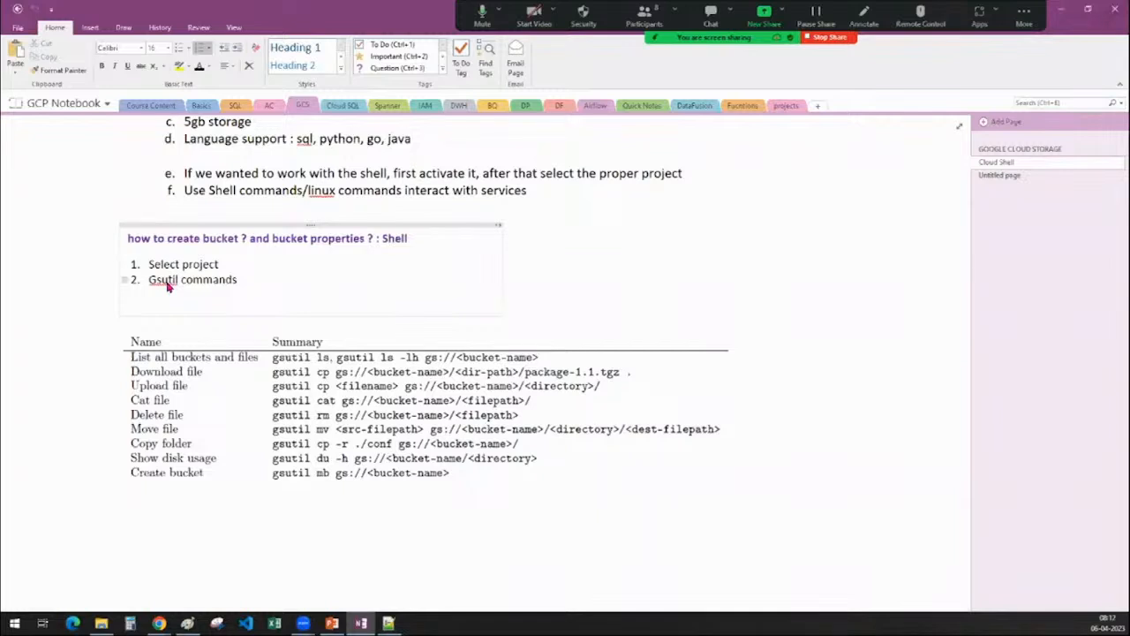
pyautogui.click(236, 413)
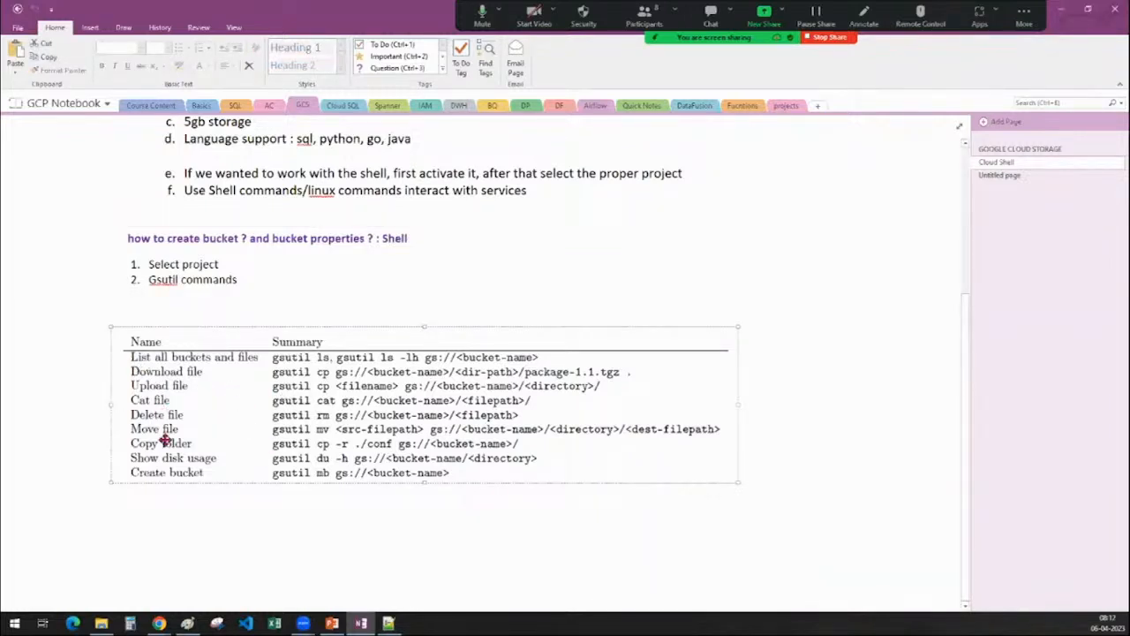
pyautogui.click(183, 527)
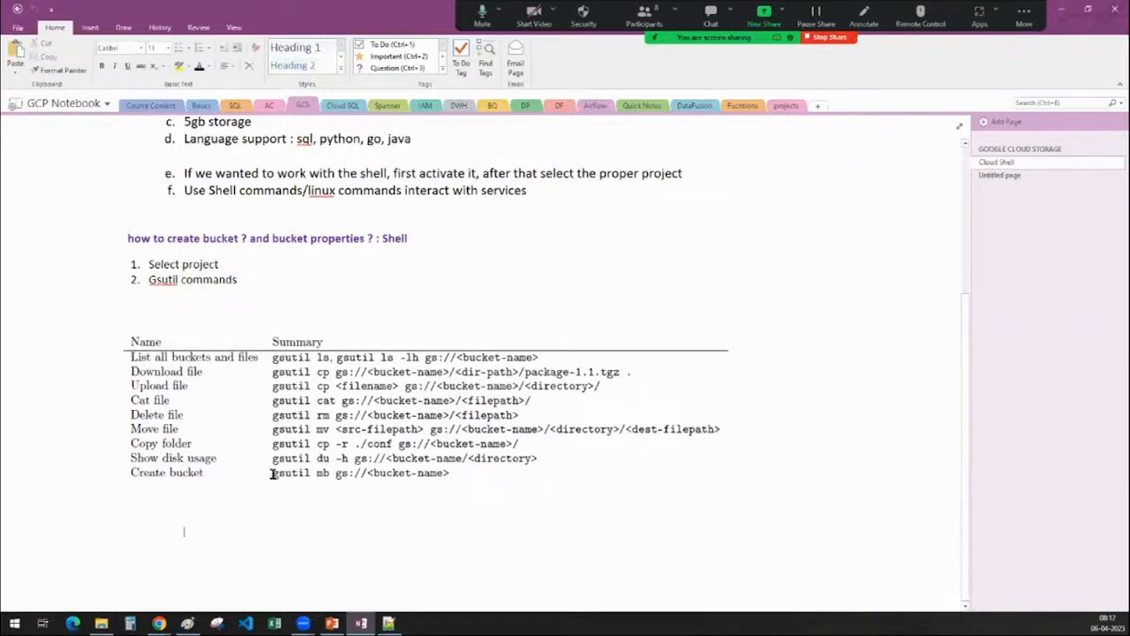
pyautogui.moveTo(272, 474); pyautogui.dragTo(470, 492)
pyautogui.click(328, 540)
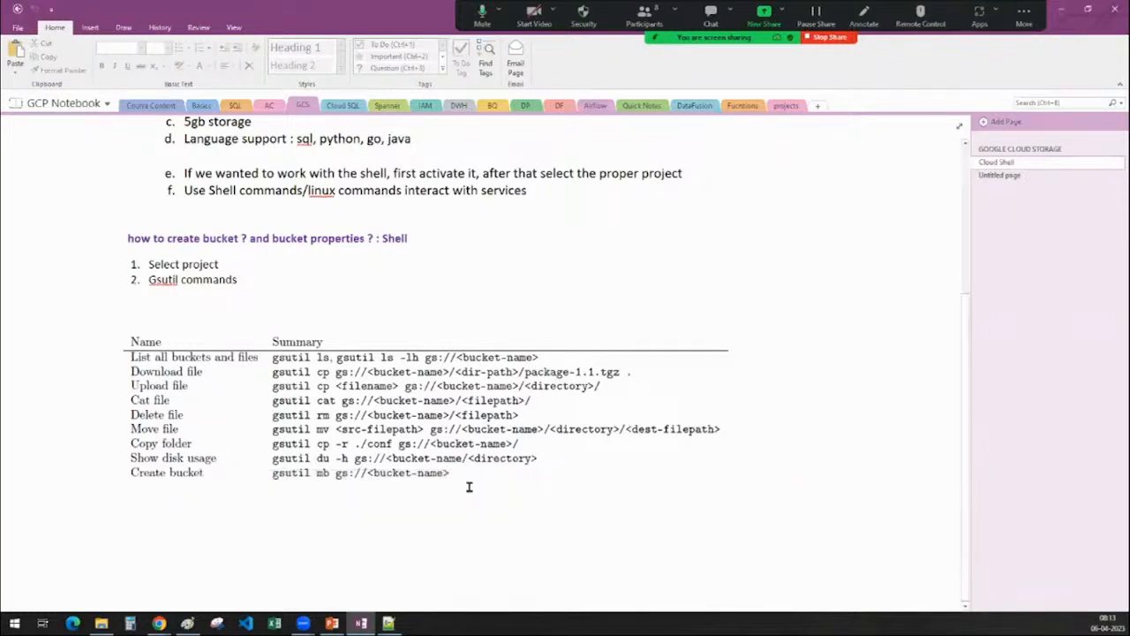
# Return to Cloud Shell in Chrome and correct the unfinished command at the prompt to "gsutil mb"
pyautogui.click(1061, 9)
pyautogui.press('BackSpace')
pyautogui.press('BackSpace')
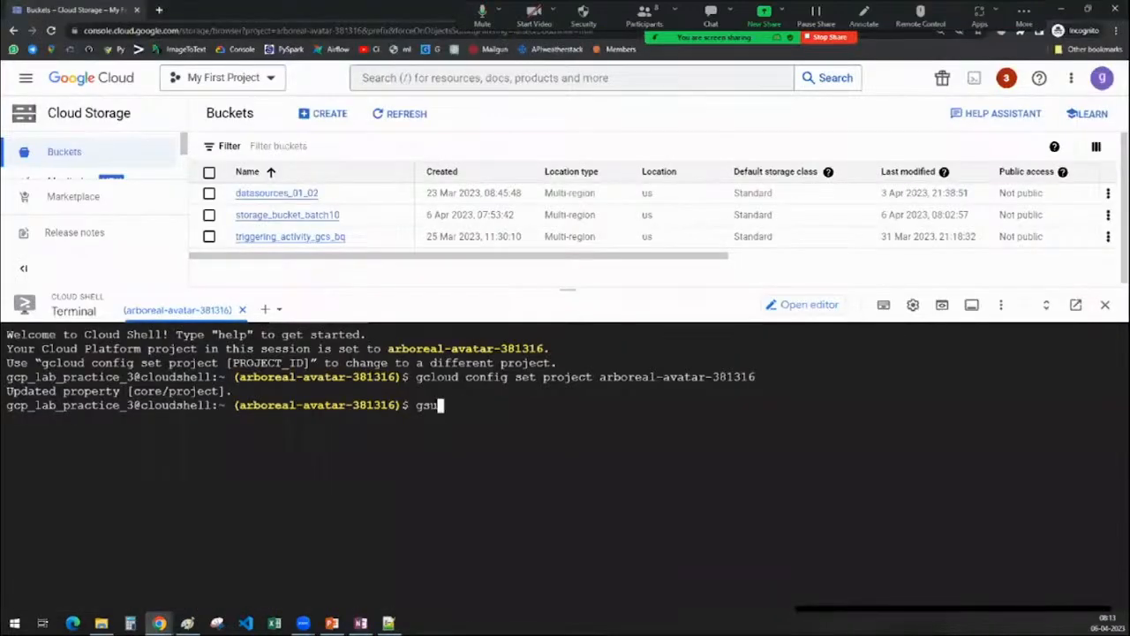
pyautogui.write('TIL')
pyautogui.press('BackSpace')
pyautogui.press('BackSpace')
pyautogui.press('BackSpace')
pyautogui.press('BackSpace')
pyautogui.press('BackSpace')
pyautogui.write('util mb ')
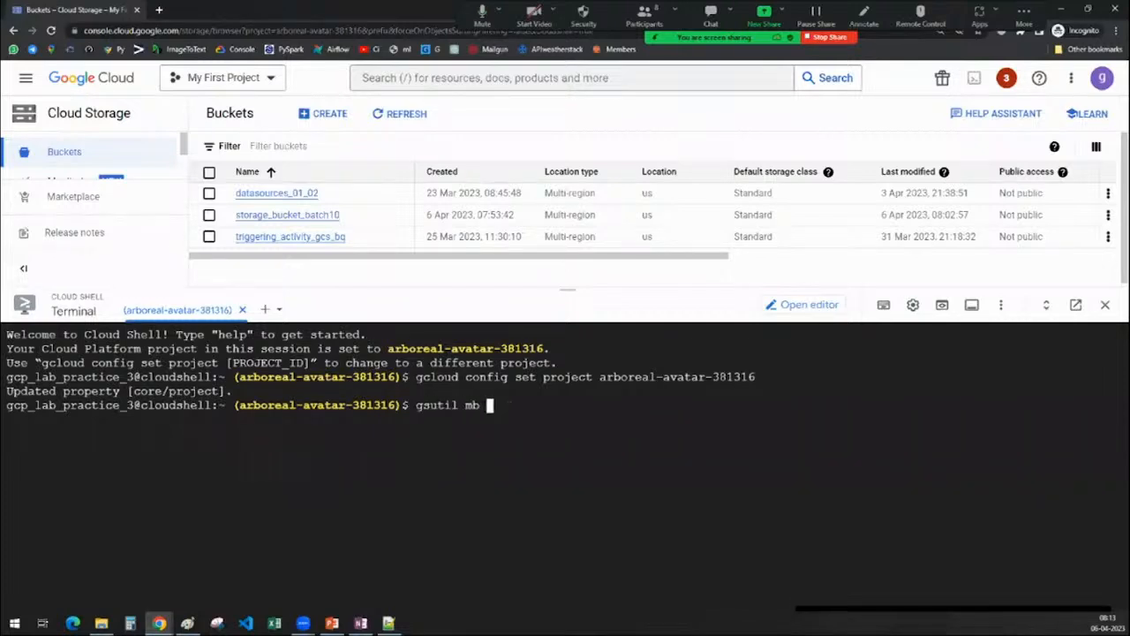
pyautogui.write('gs://')
# Complete the command with gs://bucket_1 and run it to try to create that bucket
pyautogui.write('bucket')
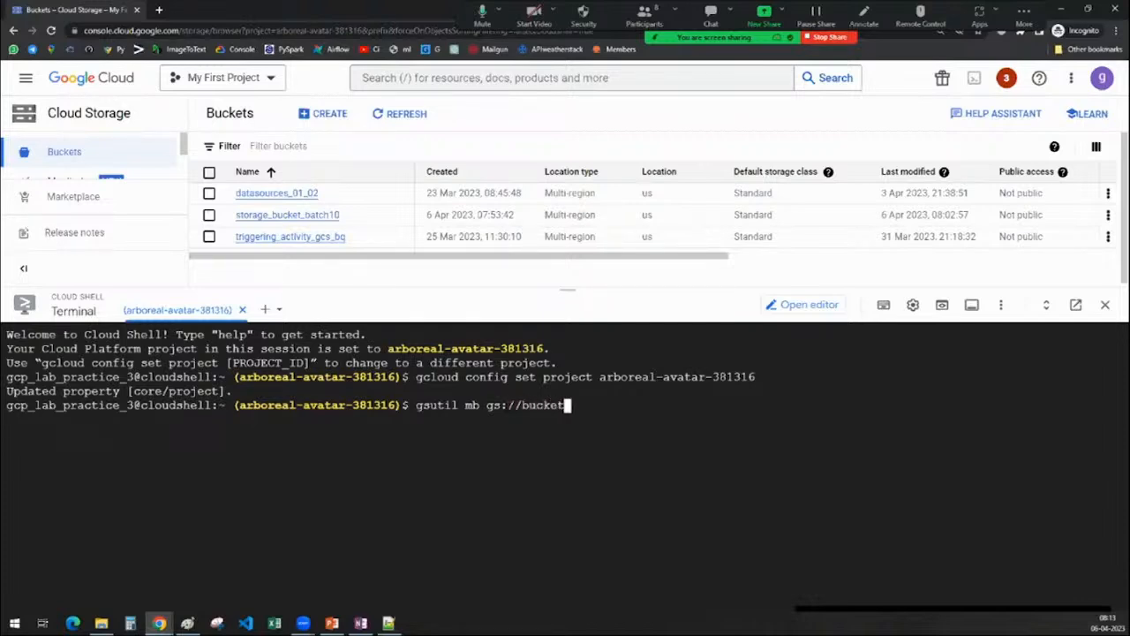
pyautogui.write('_1')
pyautogui.press('Return')
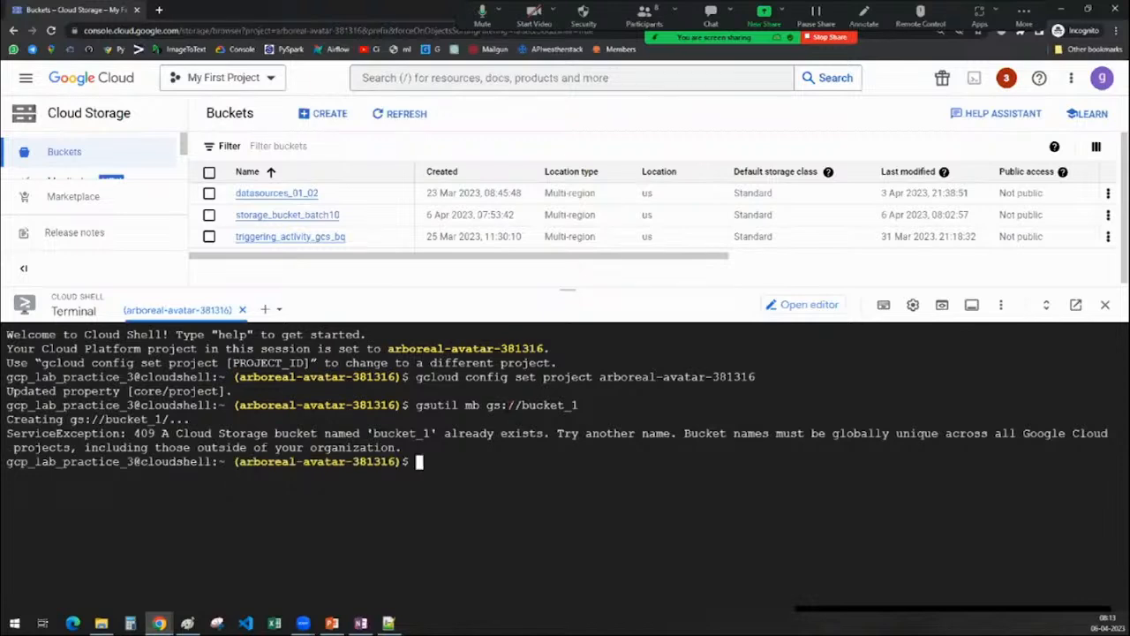
# Reuse the earlier gsutil mb gs:// command with the bucket name demo_bucket_resources and run it to create that bucket
pyautogui.moveTo(367, 433); pyautogui.dragTo(544, 433)
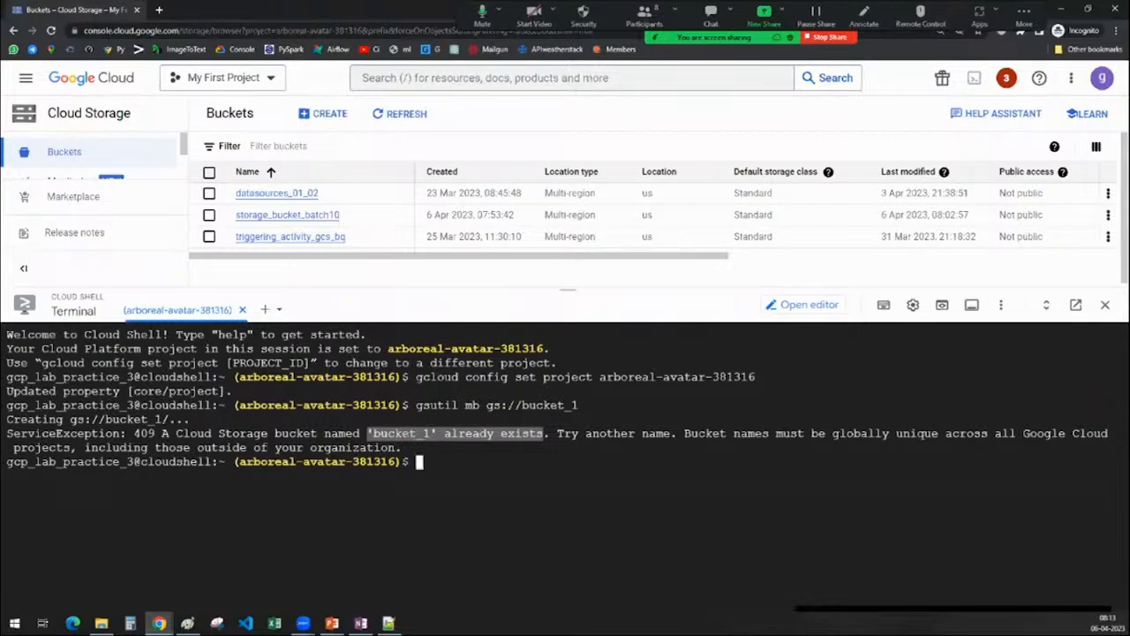
pyautogui.click(418, 405)
pyautogui.moveTo(418, 405); pyautogui.dragTo(523, 406)
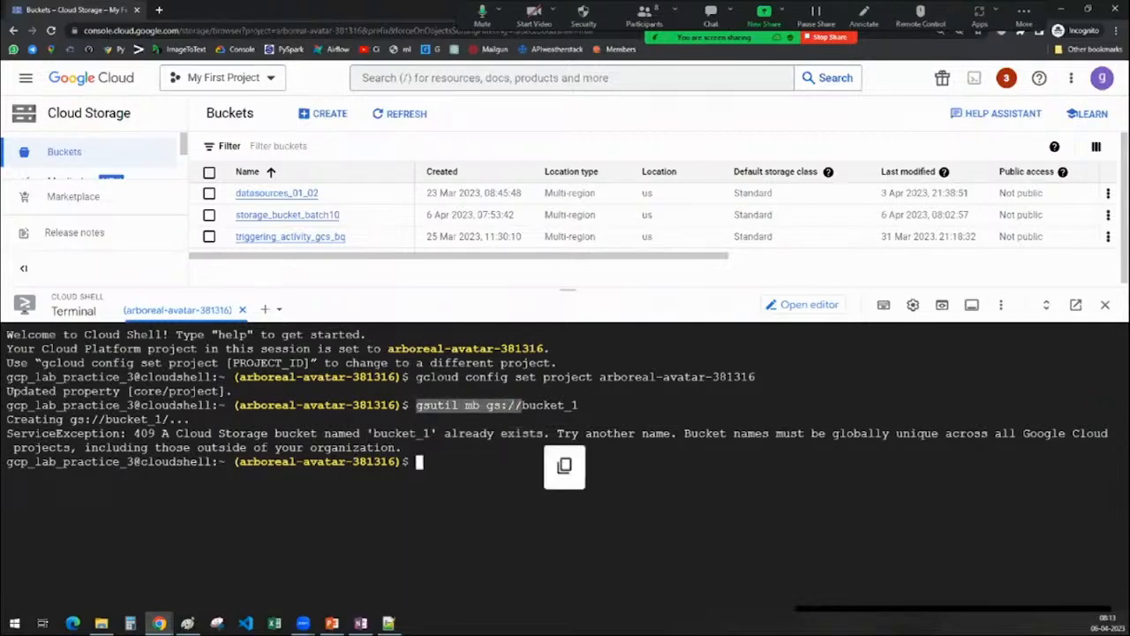
pyautogui.write('gsutil mb gs://')
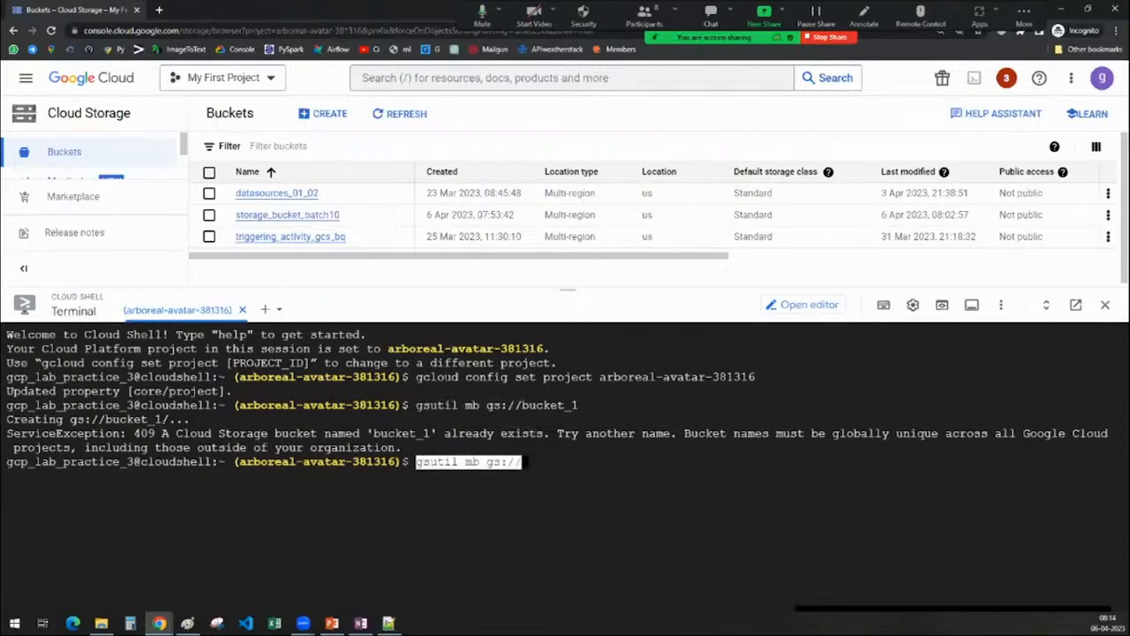
pyautogui.write('dem')
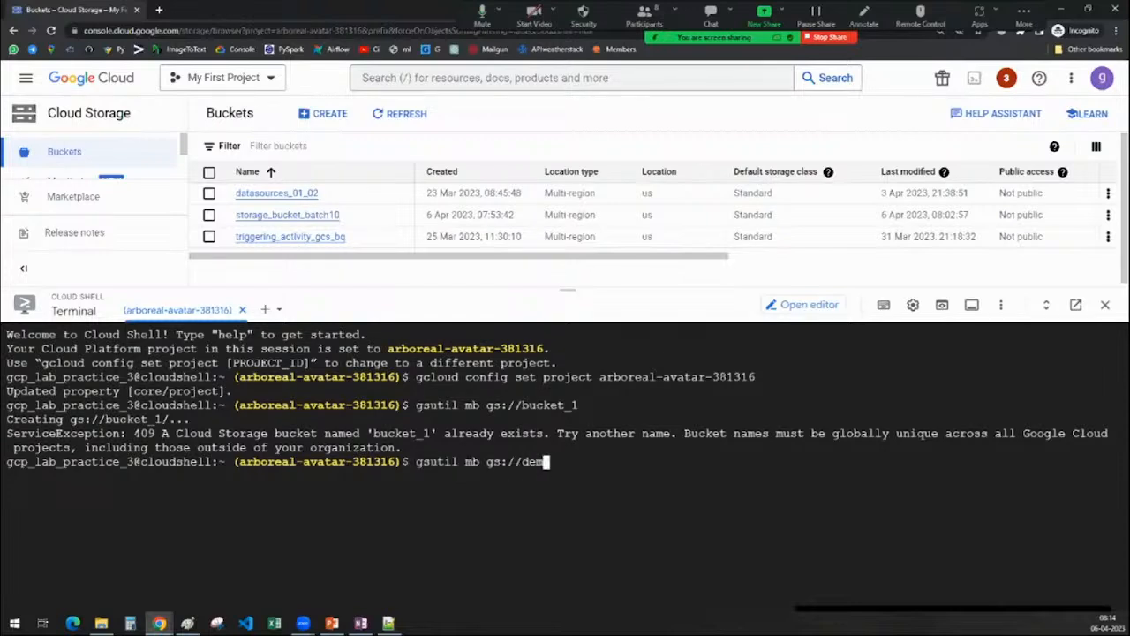
pyautogui.write('o_bucket_resourcesoutces')
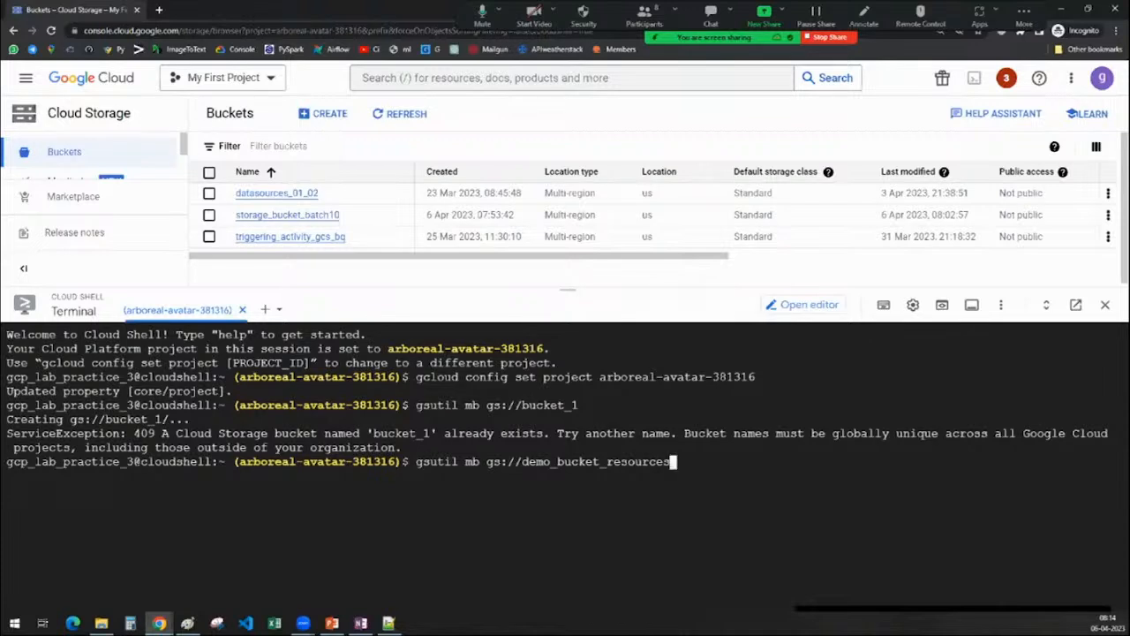
pyautogui.press('Return')
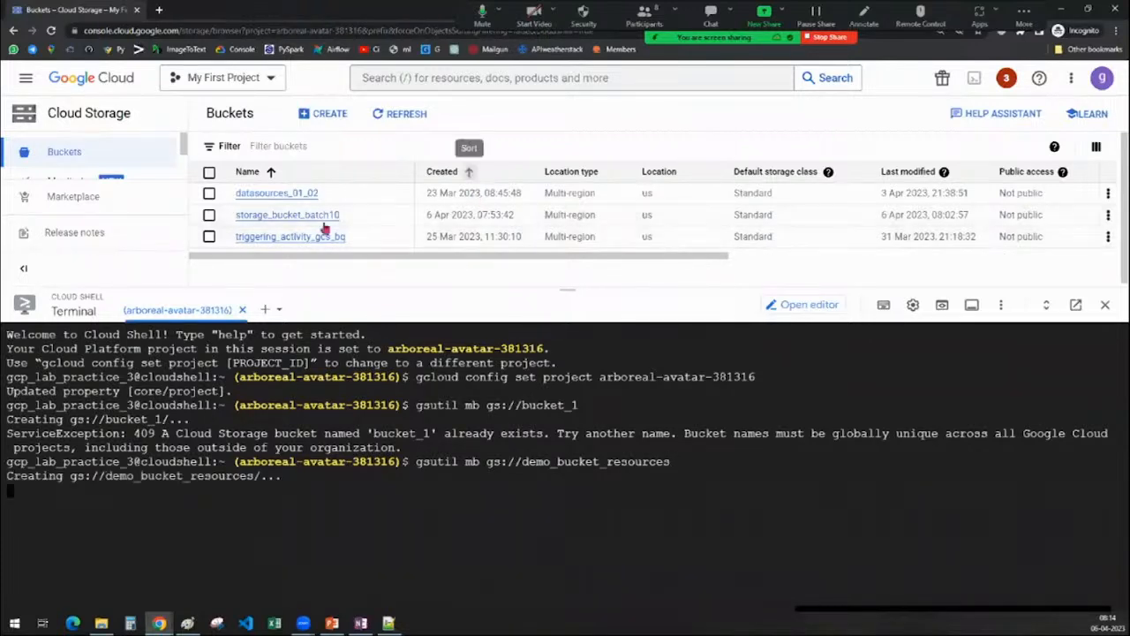
# Refresh the bucket list and review the location type, default storage class, public access and access control of demo_bucket_resources
pyautogui.moveTo(568, 290); pyautogui.dragTo(568, 315)
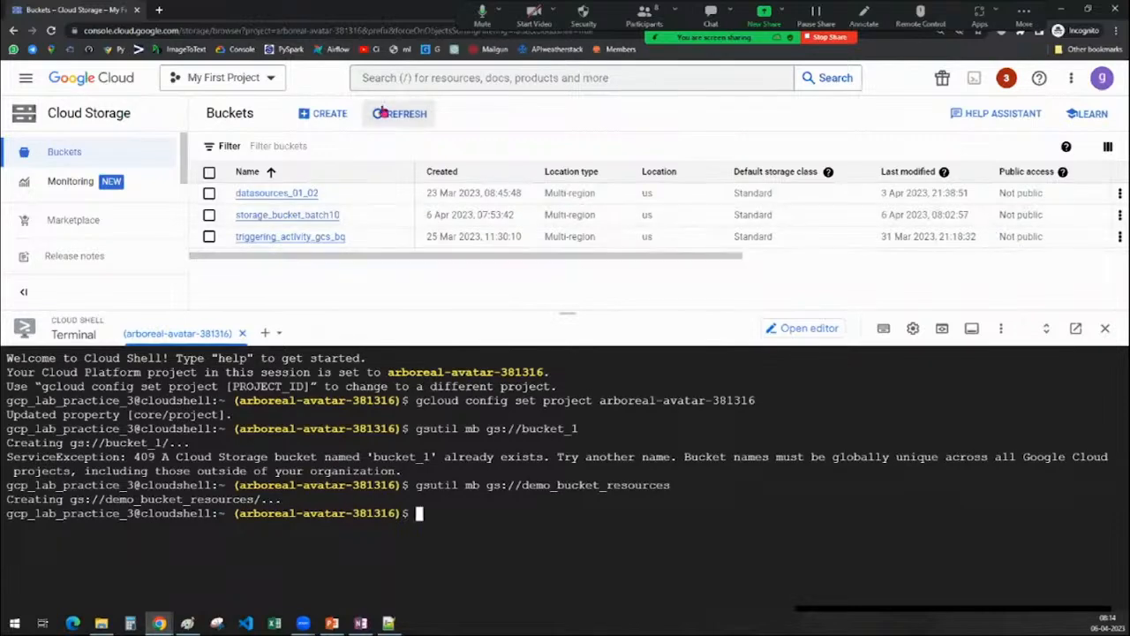
pyautogui.click(383, 112)
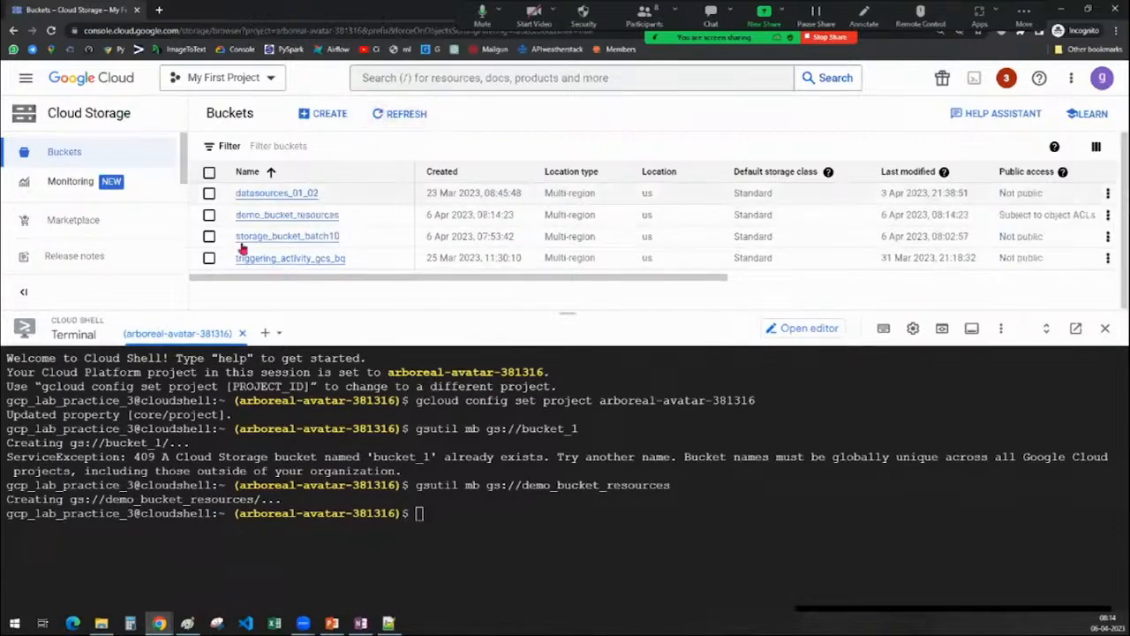
pyautogui.moveTo(232, 219); pyautogui.dragTo(353, 222)
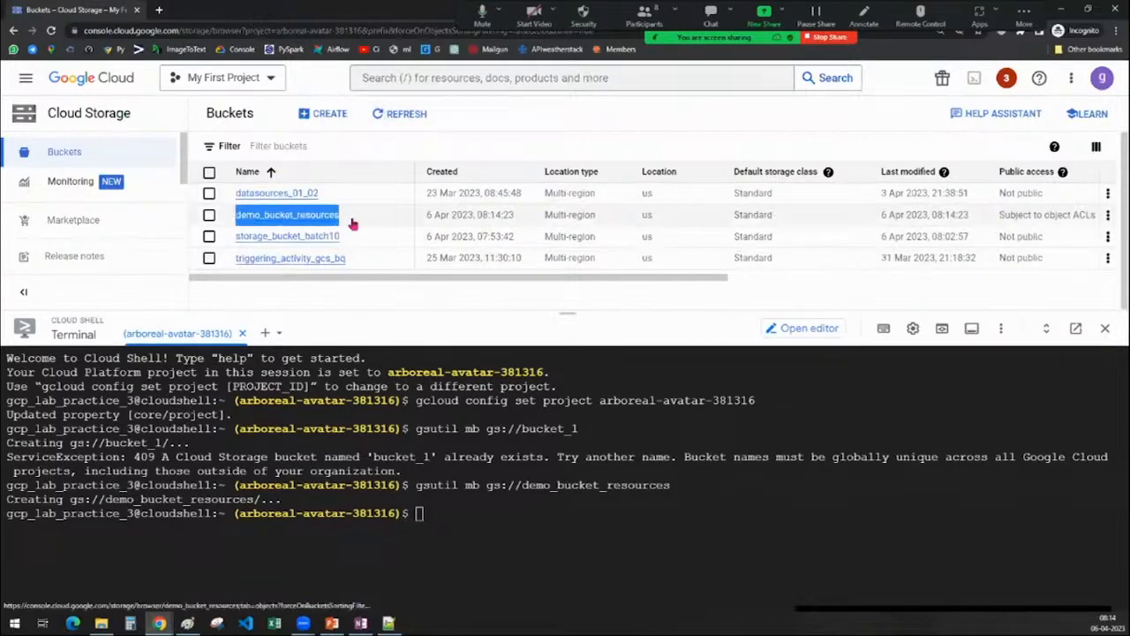
pyautogui.moveTo(424, 221); pyautogui.dragTo(598, 221)
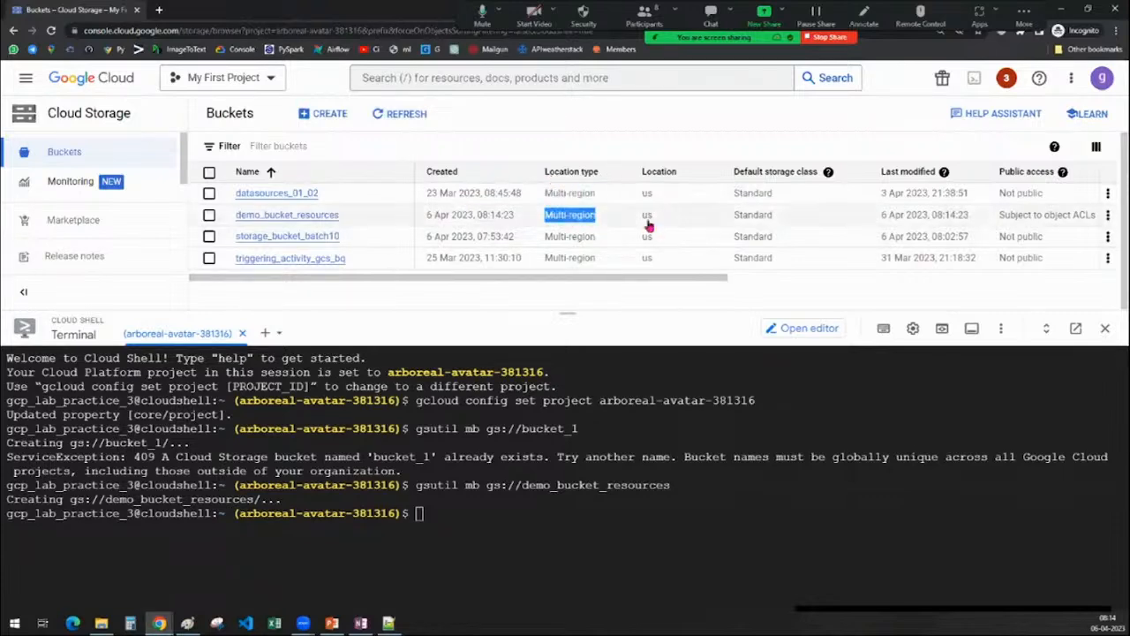
pyautogui.moveTo(731, 220); pyautogui.dragTo(789, 222)
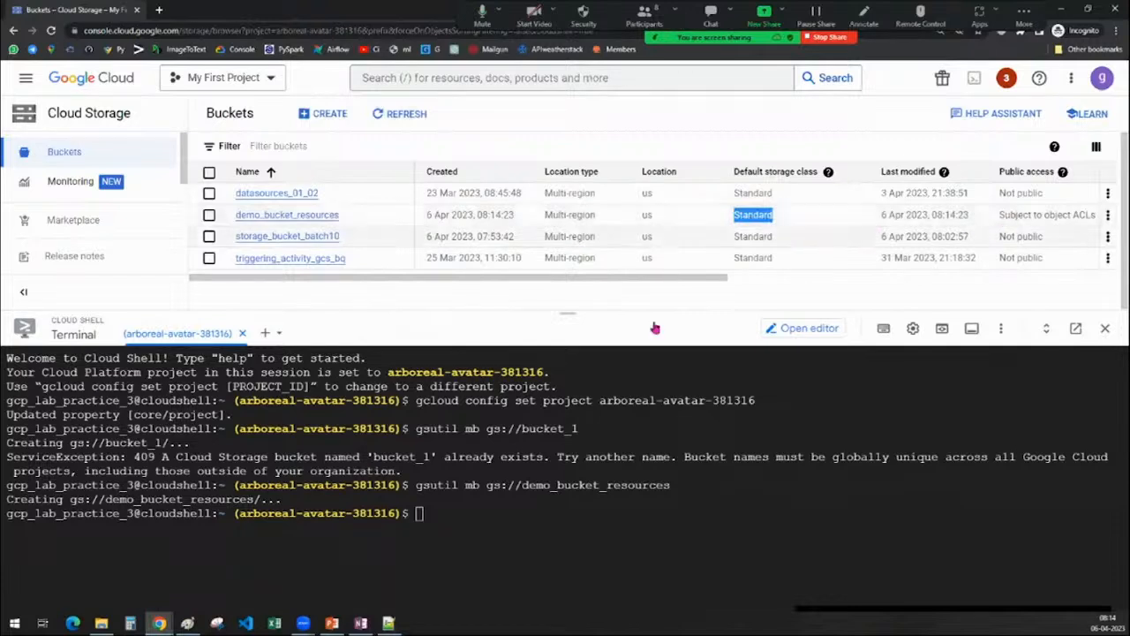
pyautogui.hscroll(5, 698, 228)
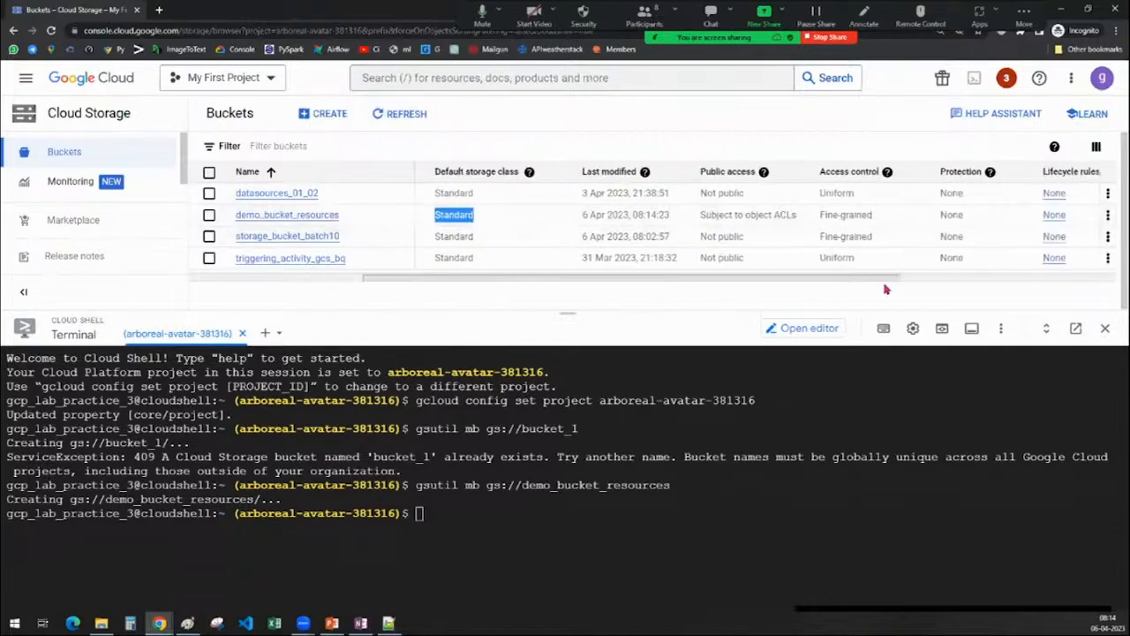
pyautogui.moveTo(697, 225); pyautogui.dragTo(793, 227)
pyautogui.hscroll(2, 874, 283)
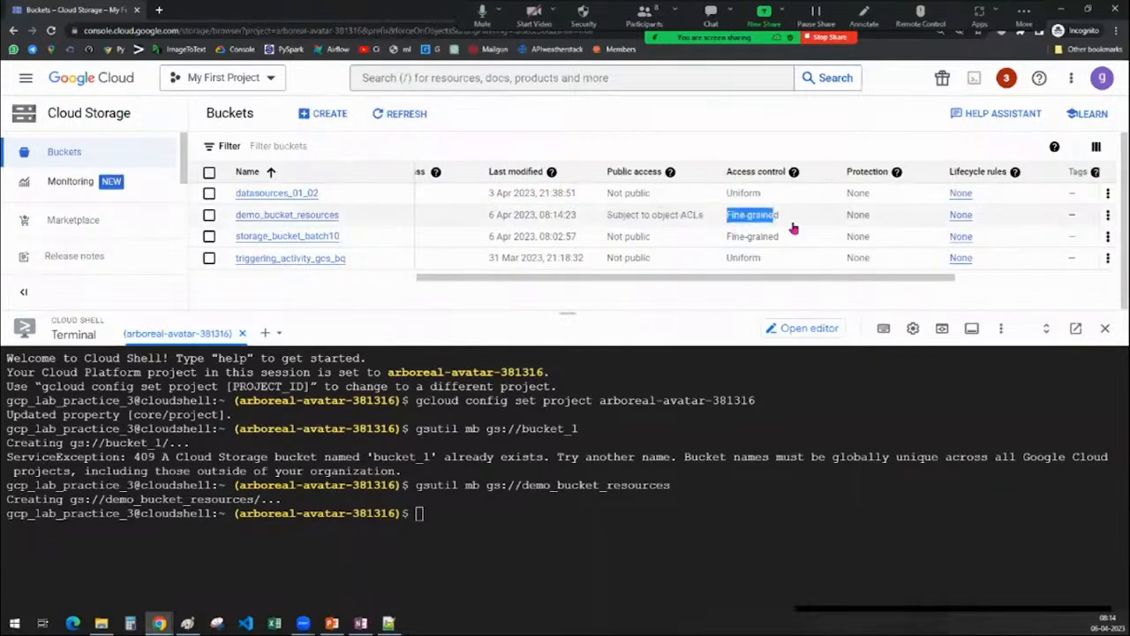
pyautogui.moveTo(847, 277); pyautogui.dragTo(905, 281)
pyautogui.moveTo(742, 217); pyautogui.dragTo(800, 248)
pyautogui.moveTo(868, 278); pyautogui.dragTo(512, 280)
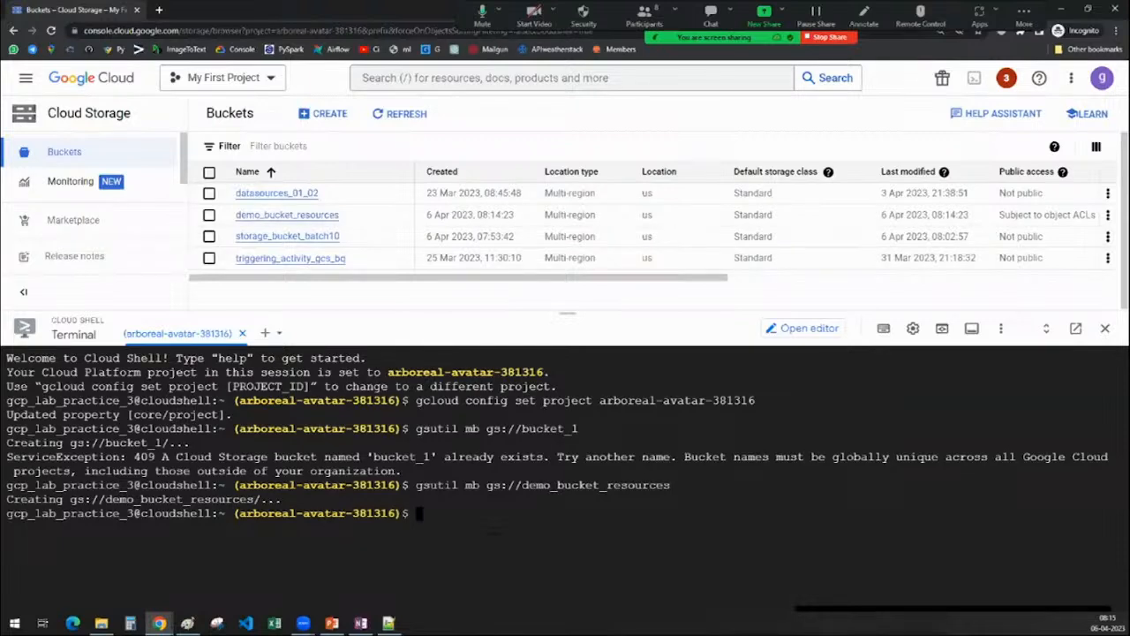
# Start a new gsutil mb command at the prompt with the -p option set to project arboreal-avatar-381316
pyautogui.write('gsutil mb -p')
pyautogui.doubleClick(265, 513)
pyautogui.moveTo(265, 513); pyautogui.dragTo(398, 513)
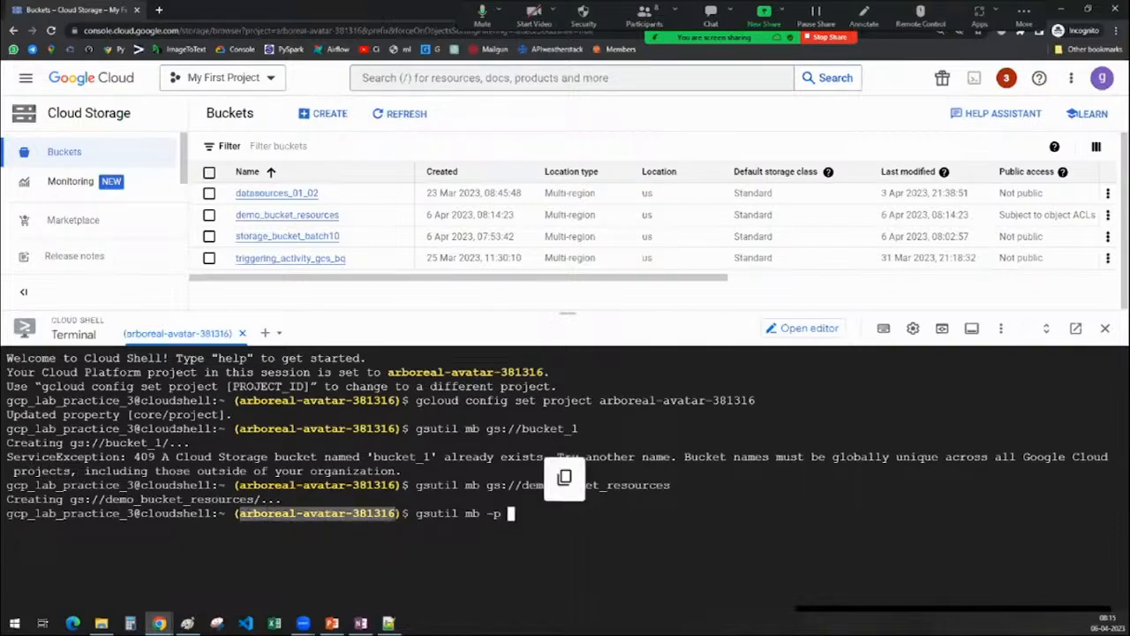
pyautogui.write('arboreal-avatar-381316')
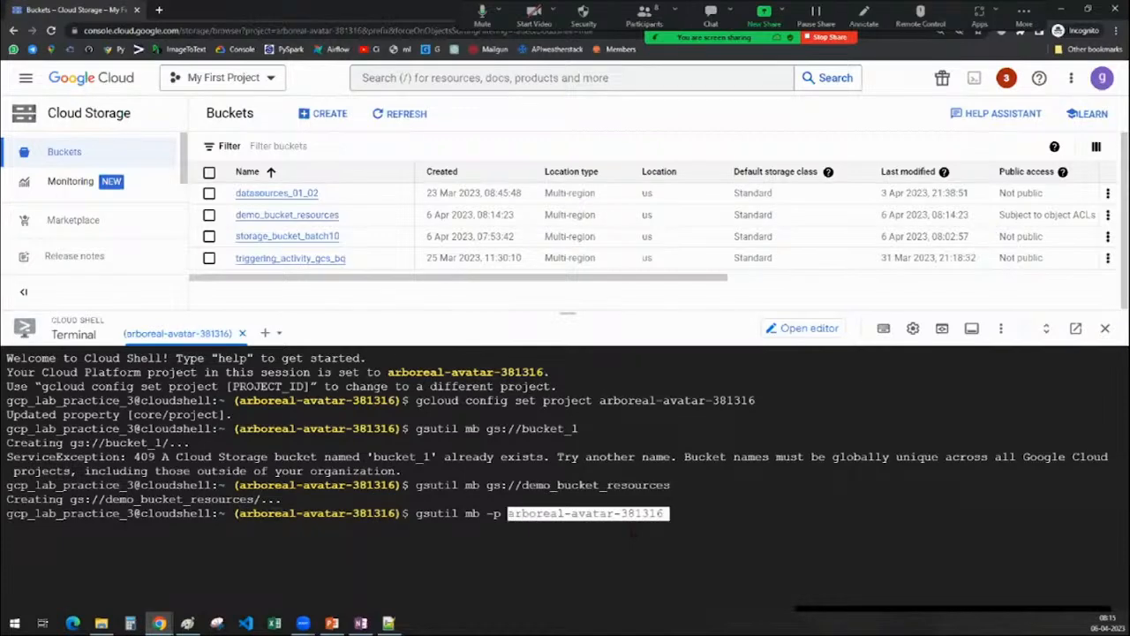
# Extend the command with storage class -c nearline, location -l Multi-region copied from the demo_bucket_resources row, and another -p option
pyautogui.write('-c')
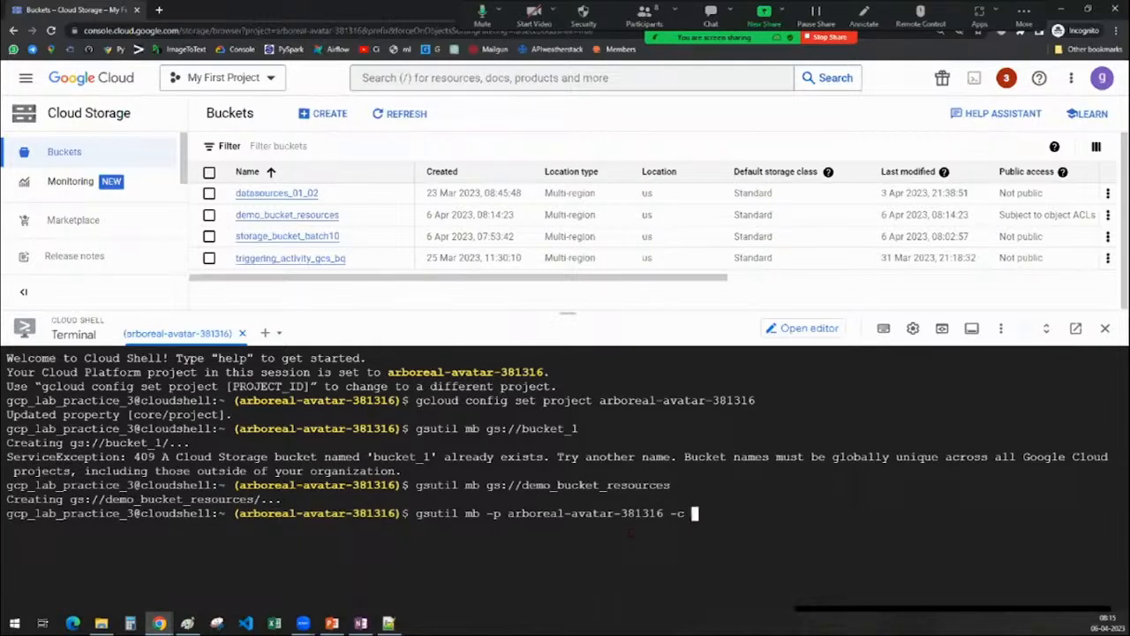
pyautogui.write('nearline -l')
pyautogui.moveTo(543, 215); pyautogui.dragTo(600, 218)
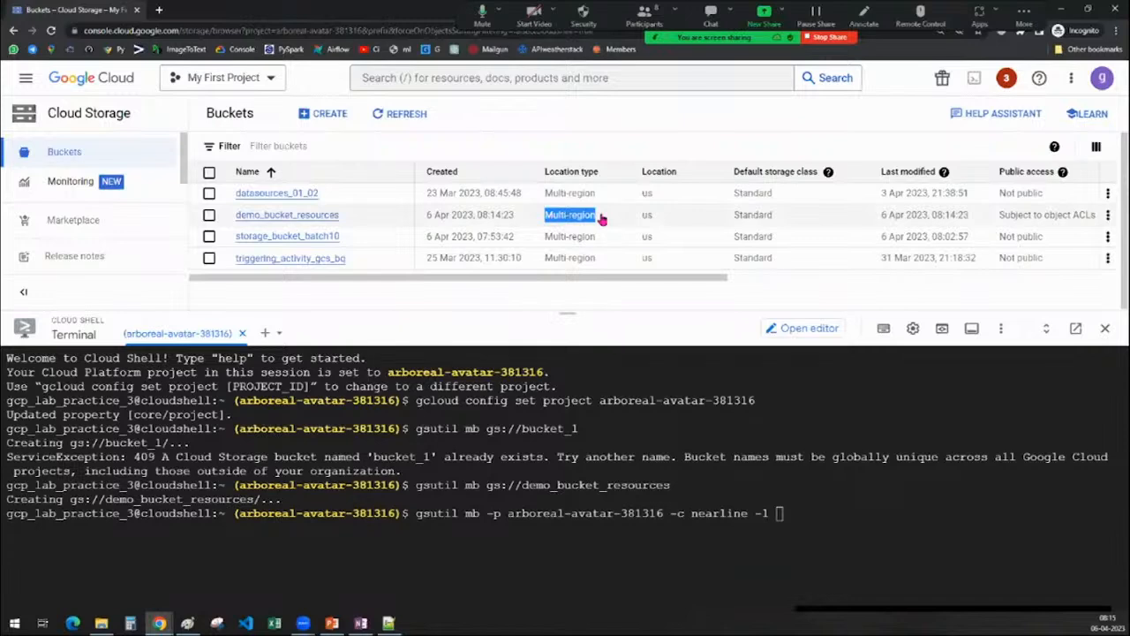
pyautogui.hotkey('ctrl', 'c')
pyautogui.click(820, 515)
pyautogui.hotkey('ctrl', 'v')
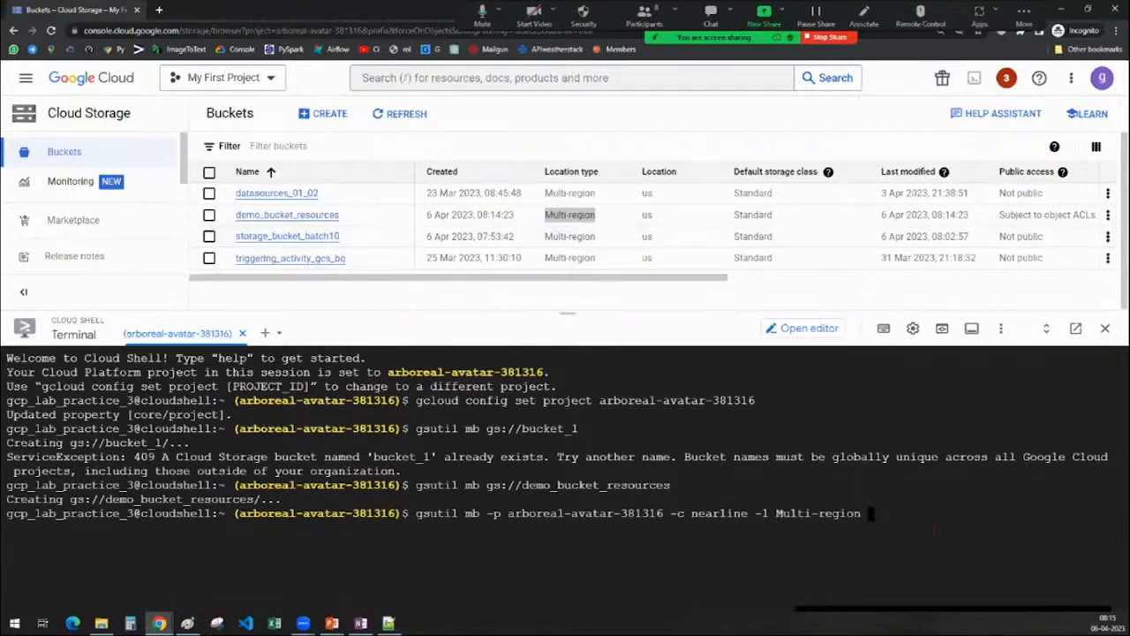
pyautogui.write('-p')
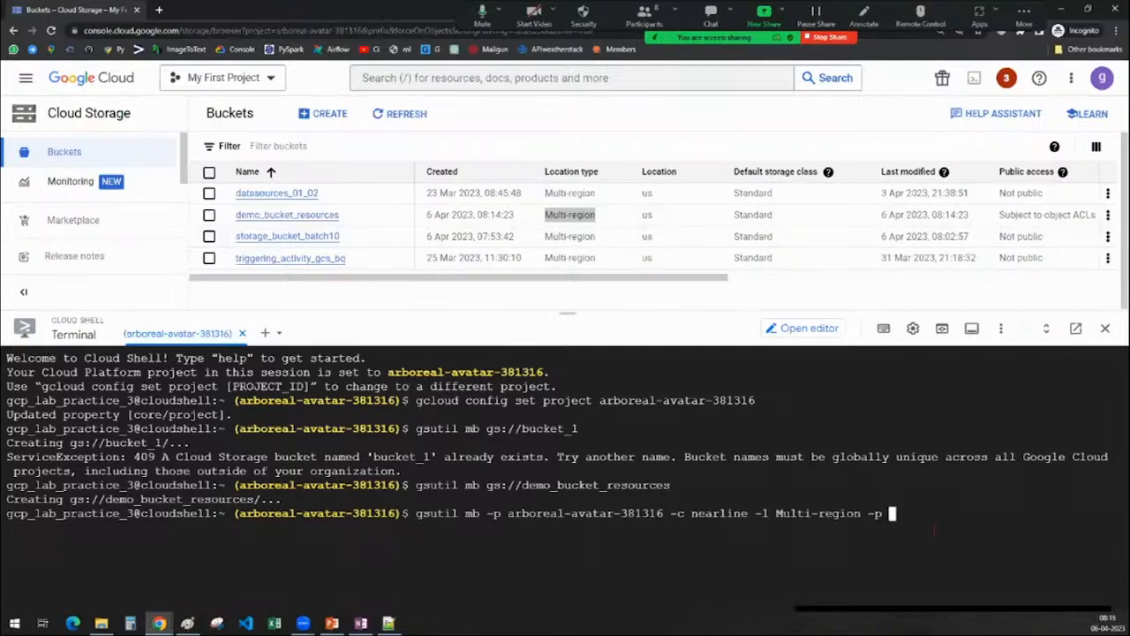
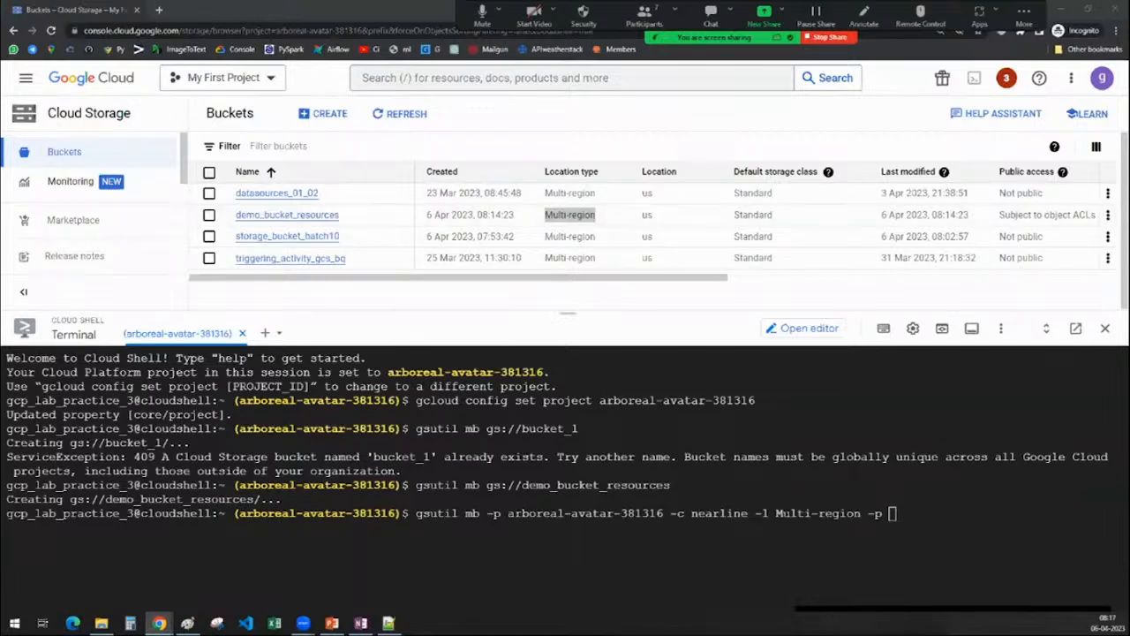
# Replace the trailing -p option of the pending gsutil mb command with --uniform-bucket-level-access
pyautogui.moveTo(903, 528); pyautogui.dragTo(907, 517)
pyautogui.press('BackSpace')
pyautogui.press('BackSpace')
pyautogui.press('BackSpace')
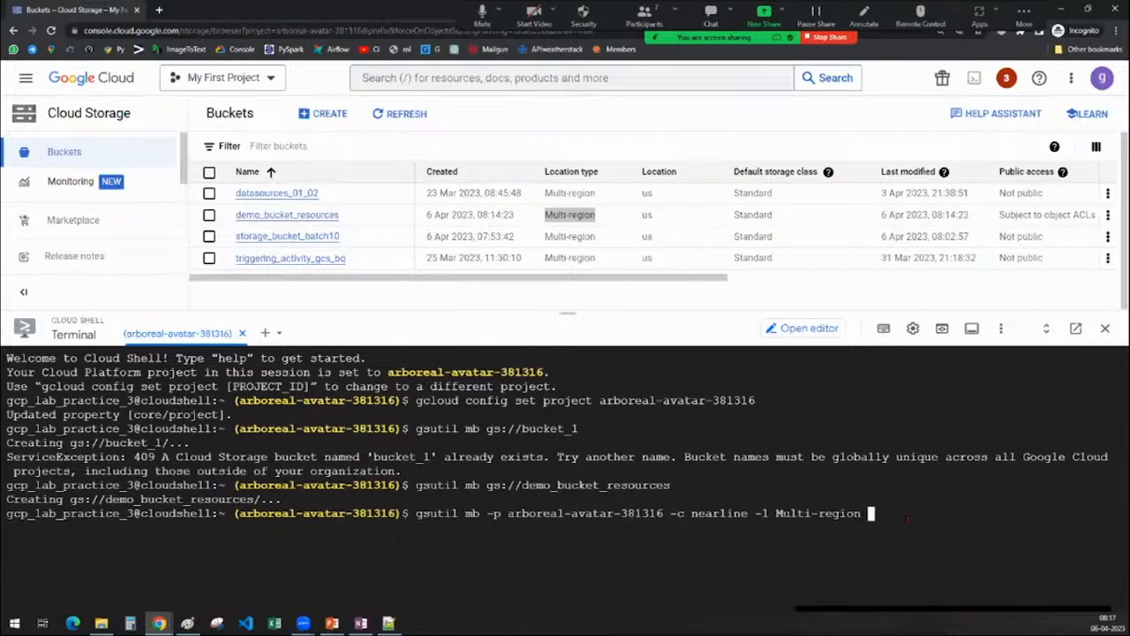
pyautogui.write('-')
pyautogui.write('-uniform-b')
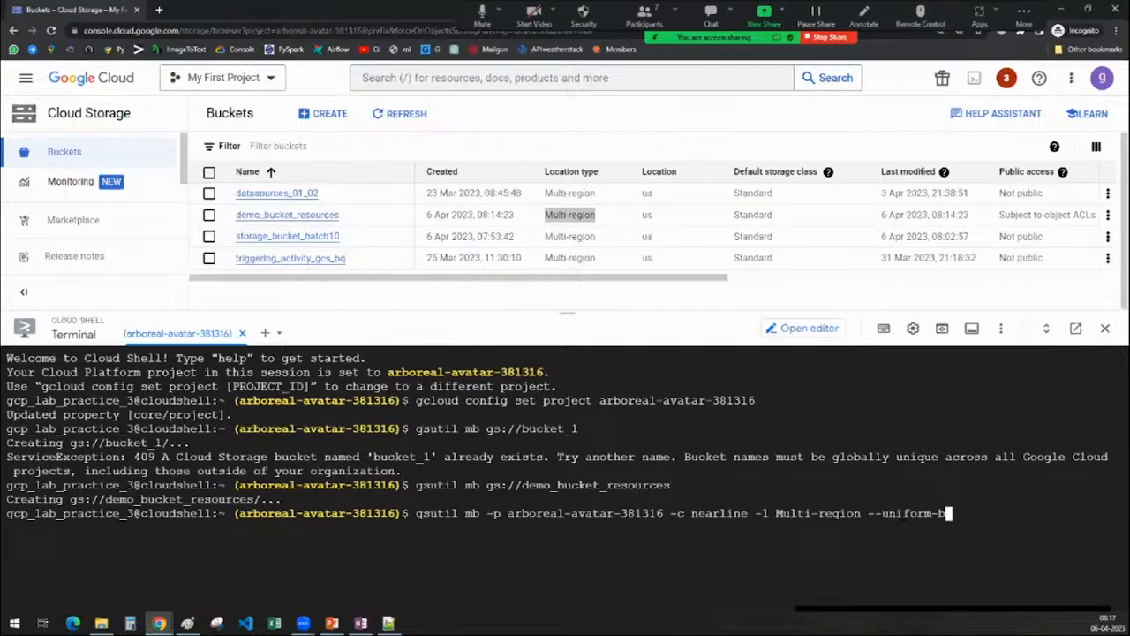
pyautogui.write('ucket-level-a')
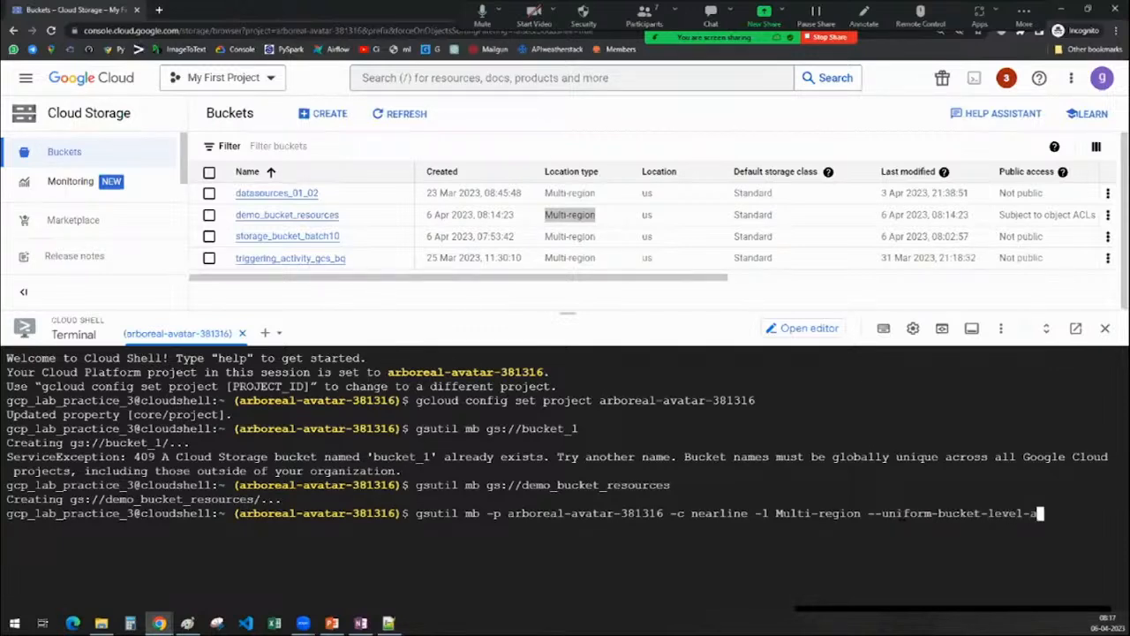
pyautogui.write('ccess')
# Replace the short -l option in front of Multi-region with the long form --location
pyautogui.press('Left')
pyautogui.press('Left')
pyautogui.press('Left')
pyautogui.press('Left')
pyautogui.press('Left')
pyautogui.press('Left')
pyautogui.press('Left')
pyautogui.press('Left')
pyautogui.press('Left')
pyautogui.press('Left')
pyautogui.press('Left')
pyautogui.press('Left')
pyautogui.press('Left')
pyautogui.press('Left')
pyautogui.press('Left')
pyautogui.press('Left')
pyautogui.press('Left')
pyautogui.press('Left')
pyautogui.press('Left')
pyautogui.press('Left')
pyautogui.press('Left')
pyautogui.press('Left')
pyautogui.press('Left')
pyautogui.press('Left')
pyautogui.press('Left')
pyautogui.press('Left')
pyautogui.press('Left')
pyautogui.press('Left')
pyautogui.press('Left')
pyautogui.press('Left')
pyautogui.press('Left')
pyautogui.press('Left')
pyautogui.write('-l')
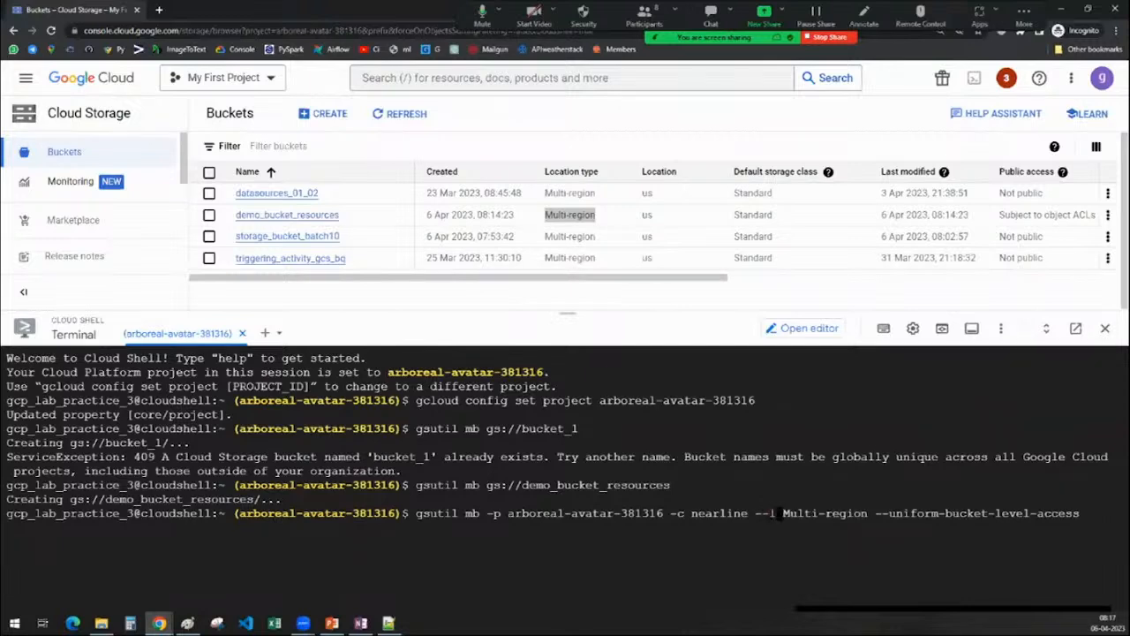
pyautogui.write('ocation')
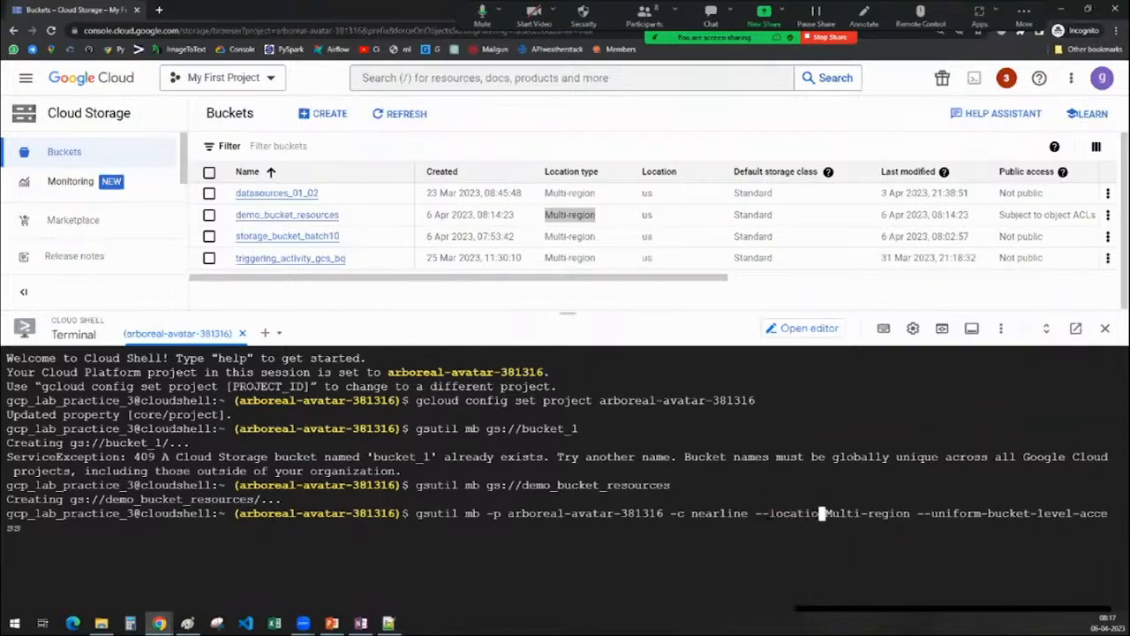
pyautogui.press('Left')
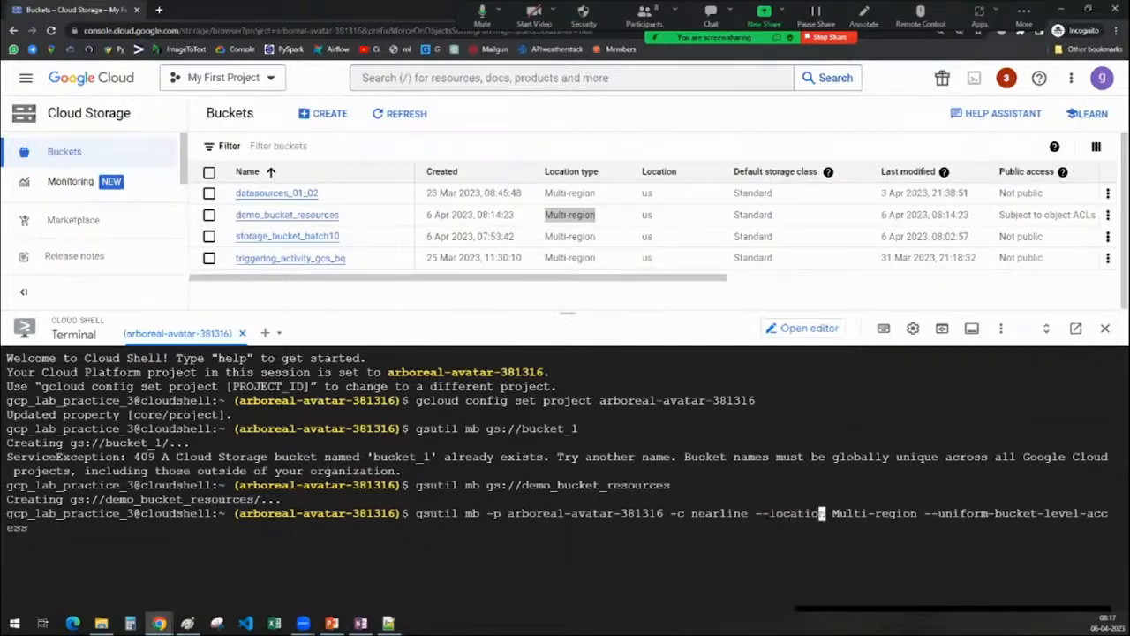
# Rewrite the -c option as --storage-class= directly in front of nearline
pyautogui.press('Left')
pyautogui.press('Left')
pyautogui.press('Left')
pyautogui.press('Left')
pyautogui.press('Left')
pyautogui.press('Left')
pyautogui.press('Left')
pyautogui.press('Left')
pyautogui.press('Left')
pyautogui.press('Left')
pyautogui.press('Left')
pyautogui.press('Left')
pyautogui.press('Left')
pyautogui.press('Left')
pyautogui.press('Left')
pyautogui.press('Left')
pyautogui.press('Left')
pyautogui.press('Left')
pyautogui.press('Left')
pyautogui.press('Left')
pyautogui.press('BackSpace')
pyautogui.write('-storage')
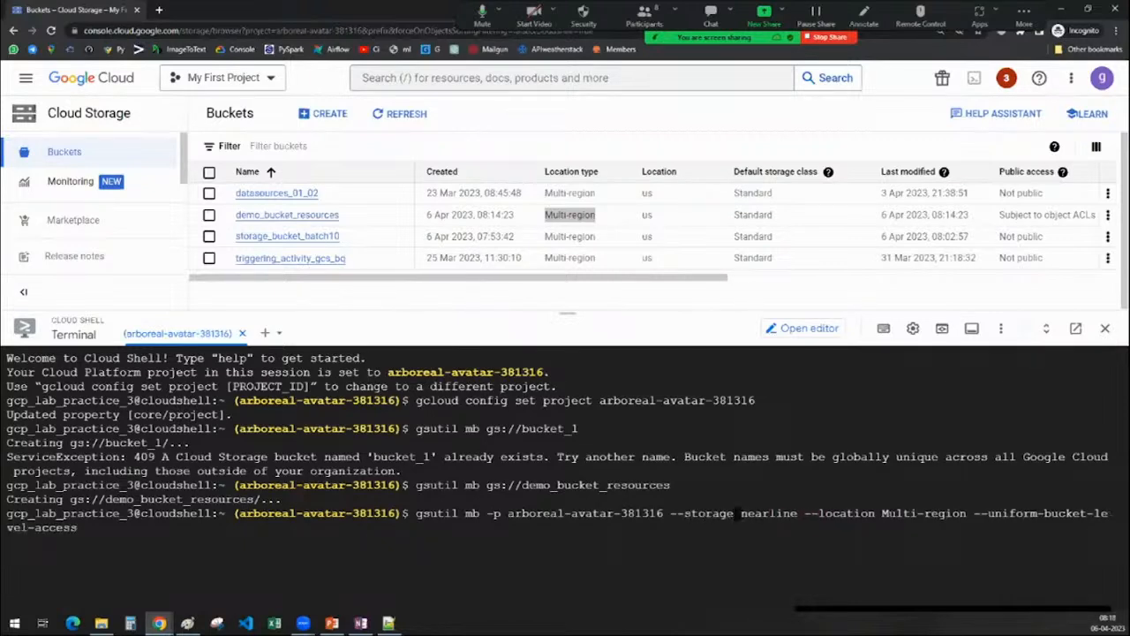
pyautogui.write('-class=')
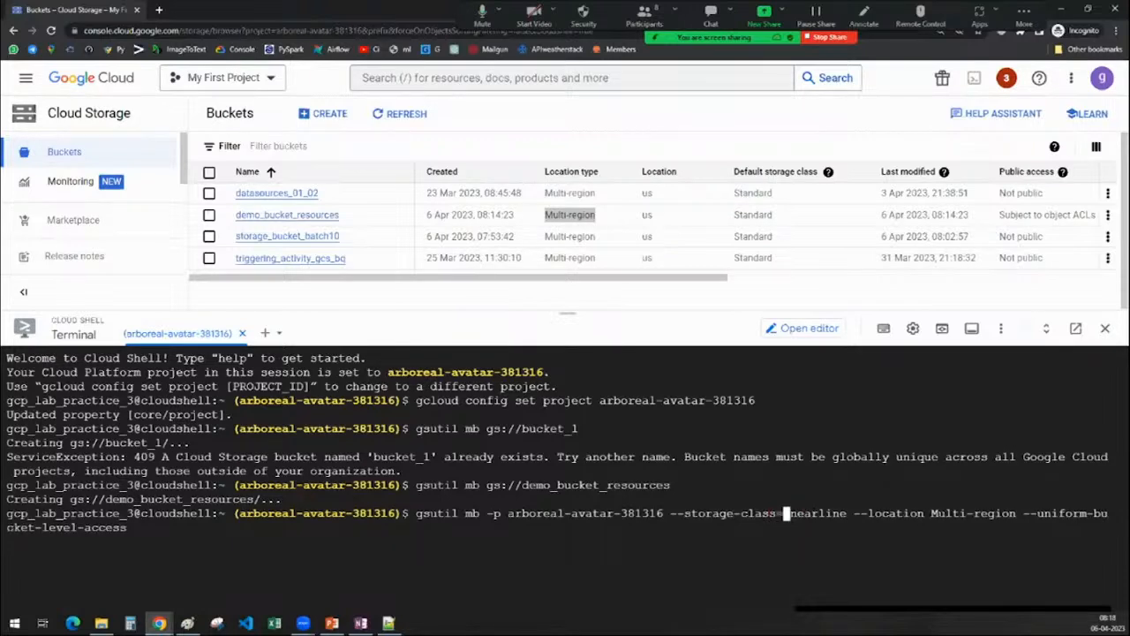
pyautogui.press('Right')
pyautogui.press('Right')
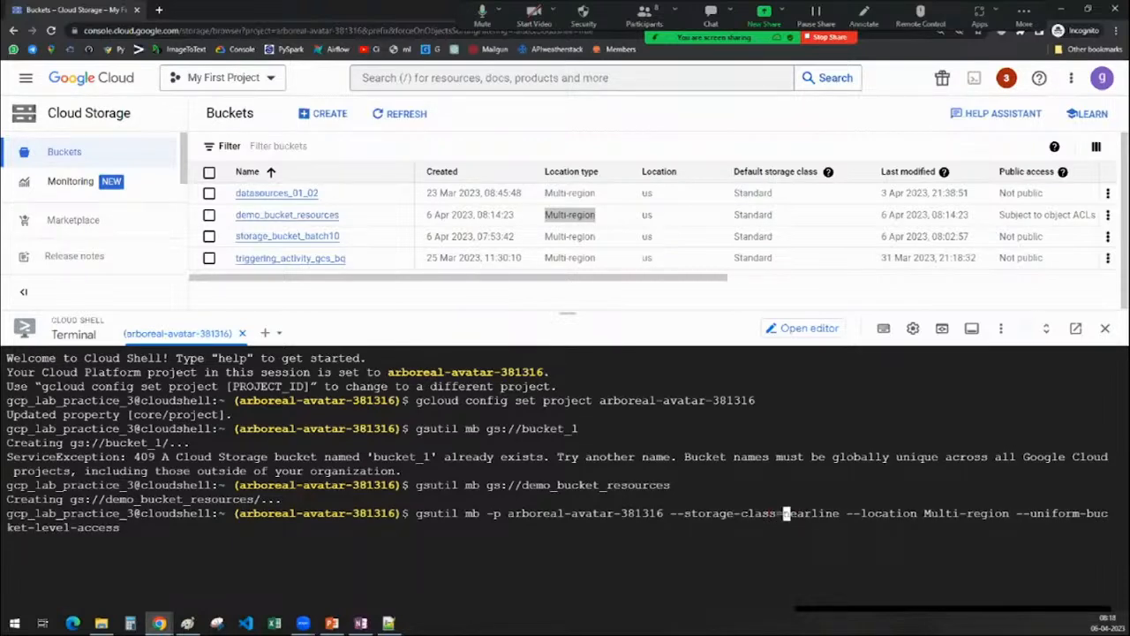
# Add an equals sign to the location option in front of Multi-region
pyautogui.press('Right')
pyautogui.press('Right')
pyautogui.press('Right')
pyautogui.press('Right')
pyautogui.press('Right')
pyautogui.press('Right')
pyautogui.press('Right')
pyautogui.press('Right')
pyautogui.press('Right')
pyautogui.press('Right')
pyautogui.press('Right')
pyautogui.press('Right')
pyautogui.press('Right')
pyautogui.press('Right')
pyautogui.press('Right')
pyautogui.press('Right')
pyautogui.press('Right')
pyautogui.press('Delete')
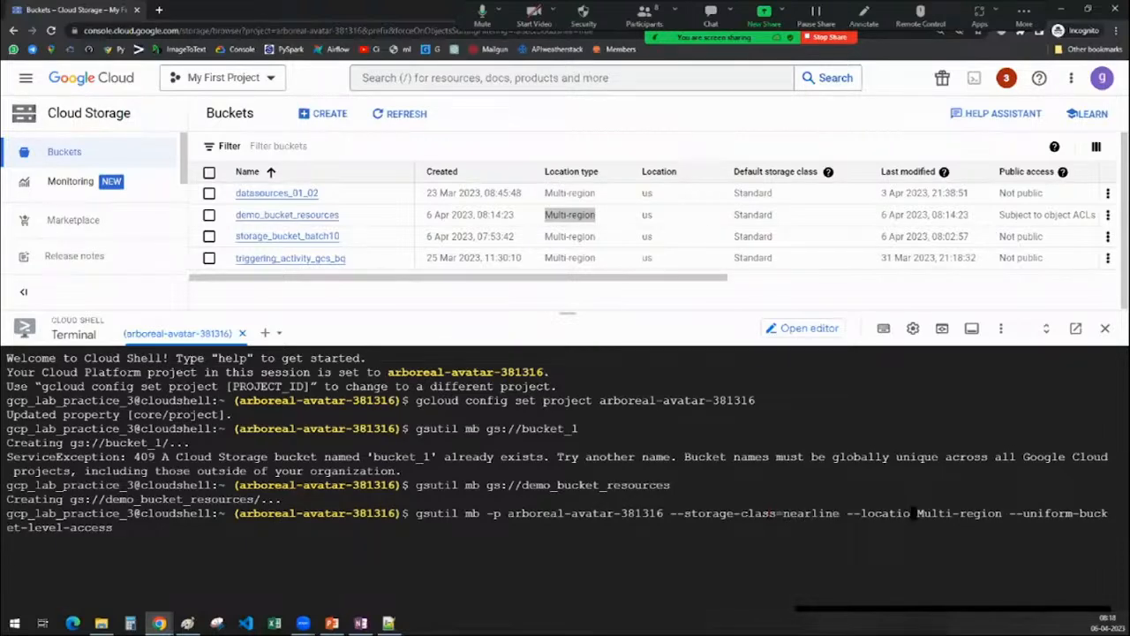
pyautogui.write('=')
pyautogui.press('Left')
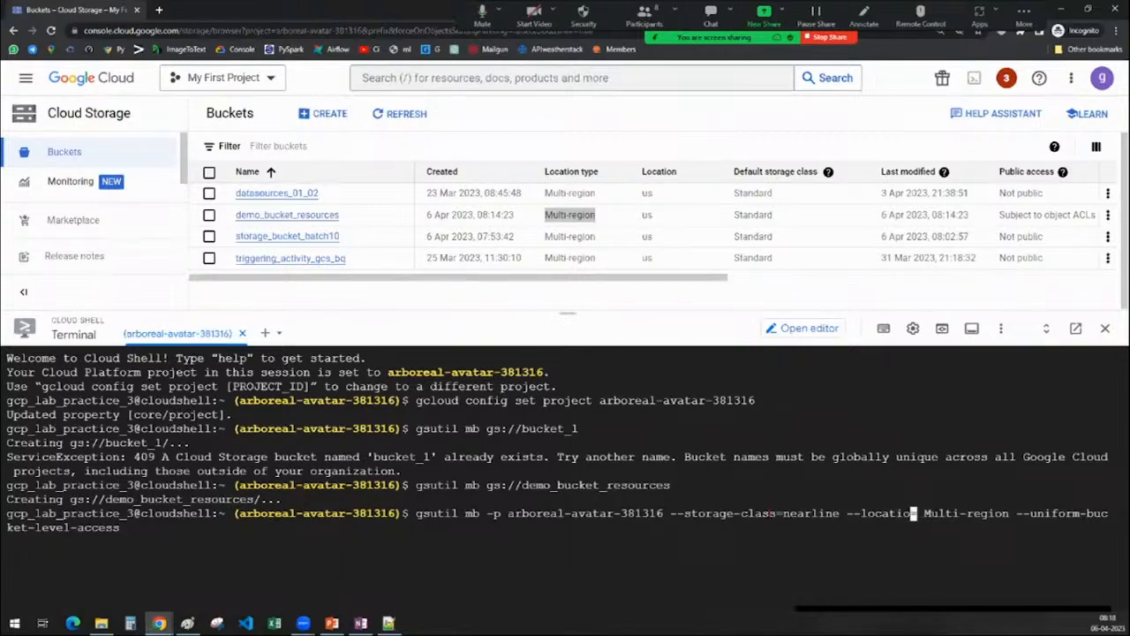
# Rewrite the -p option as --project= directly in front of arboreal-avatar-381316
pyautogui.press('Left')
pyautogui.press('Left')
pyautogui.press('Left')
pyautogui.press('Left')
pyautogui.press('Left')
pyautogui.press('Left')
pyautogui.press('Left')
pyautogui.press('Left')
pyautogui.press('Left')
pyautogui.press('Left')
pyautogui.press('Left')
pyautogui.press('Left')
pyautogui.press('Left')
pyautogui.press('Left')
pyautogui.press('Left')
pyautogui.press('Left')
pyautogui.press('Left')
pyautogui.press('Left')
pyautogui.press('Left')
pyautogui.press('Left')
pyautogui.press('Left')
pyautogui.press('Left')
pyautogui.press('Left')
pyautogui.press('Left')
pyautogui.press('Left')
pyautogui.press('Left')
pyautogui.press('Left')
pyautogui.press('Left')
pyautogui.press('Left')
pyautogui.press('Left')
pyautogui.press('Left')
pyautogui.press('Left')
pyautogui.press('Left')
pyautogui.press('Left')
pyautogui.press('Left')
pyautogui.press('Left')
pyautogui.press('Left')
pyautogui.press('Left')
pyautogui.press('Left')
pyautogui.press('Left')
pyautogui.press('Left')
pyautogui.press('Left')
pyautogui.press('Left')
pyautogui.press('Left')
pyautogui.press('Left')
pyautogui.press('Left')
pyautogui.press('BackSpace')
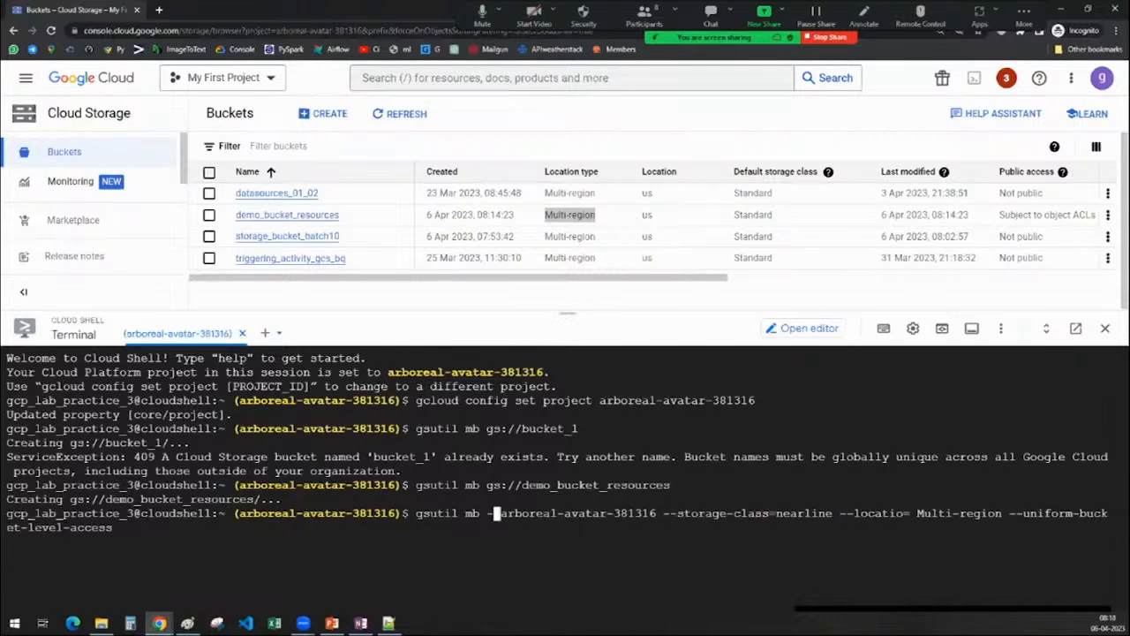
pyautogui.write('-proj')
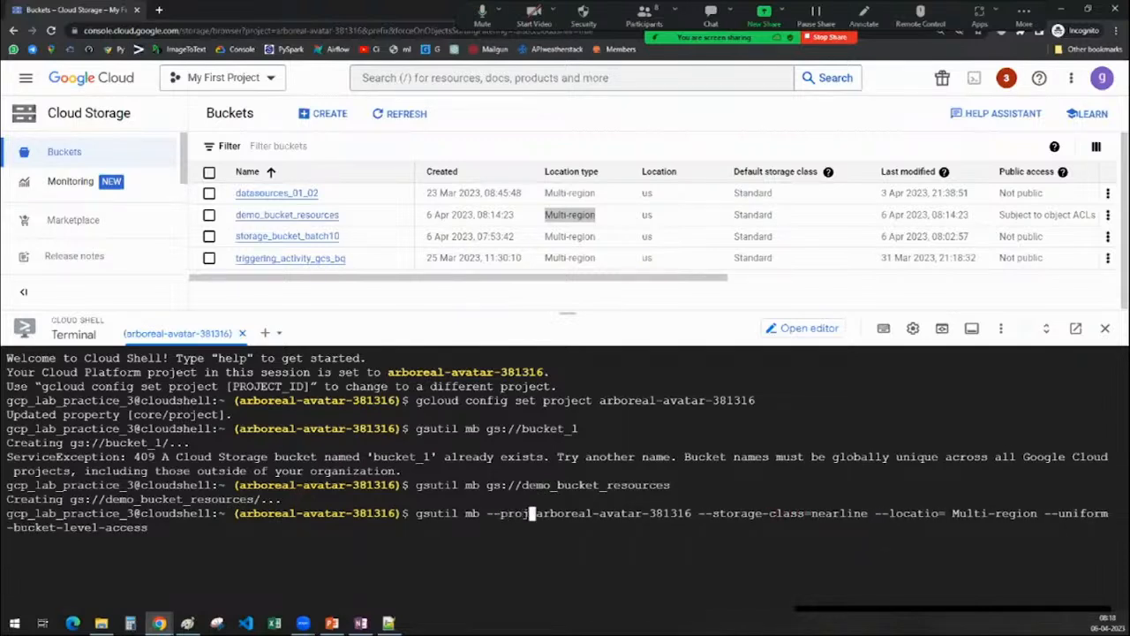
pyautogui.write('ect=')
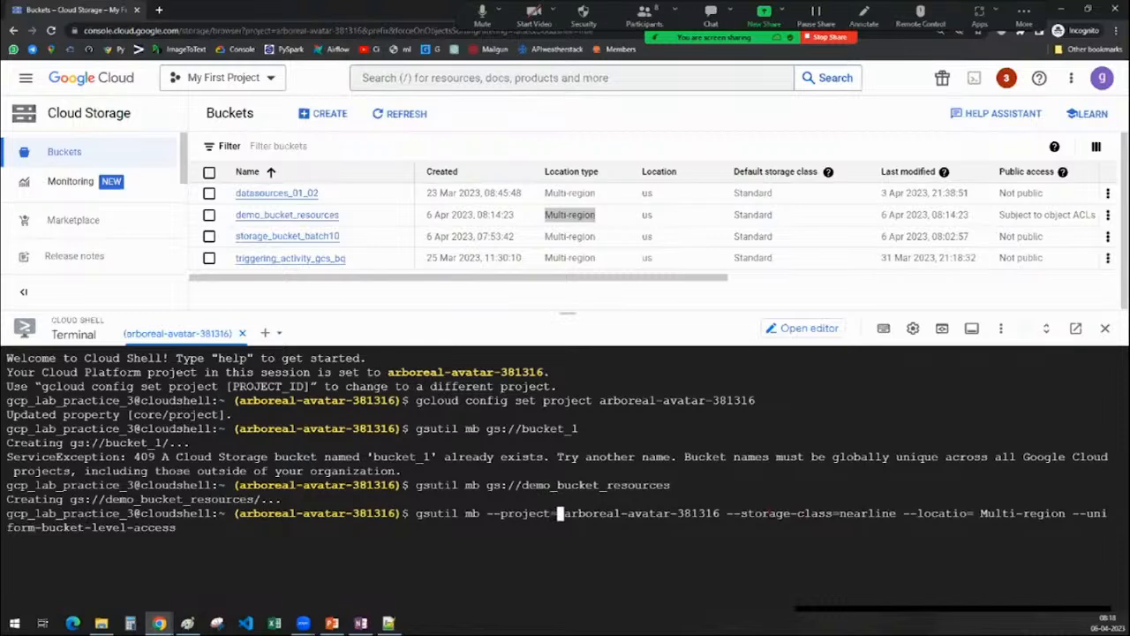
pyautogui.press('Delete')
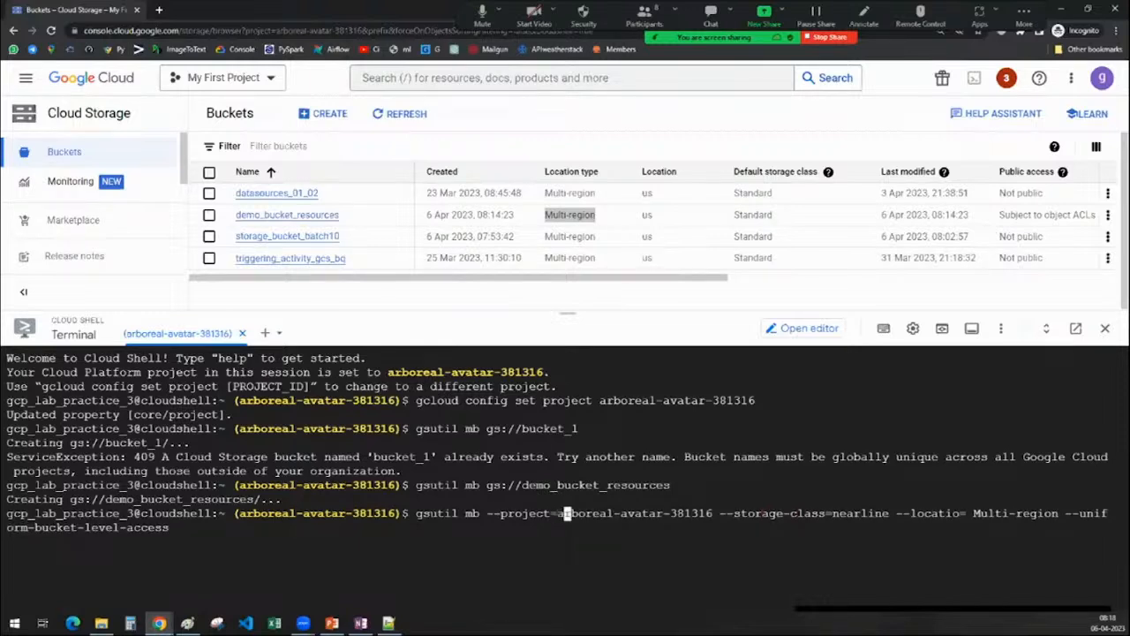
# Restore the missing n so that the location option reads --location=
pyautogui.hotkey('ctrl', 'Right')
pyautogui.hotkey('ctrl', 'Right')
pyautogui.hotkey('ctrl', 'Right')
pyautogui.hotkey('ctrl', 'Right')
pyautogui.press('Right')
pyautogui.press('Right')
pyautogui.press('Right')
pyautogui.press('Right')
pyautogui.press('Right')
pyautogui.press('Right')
pyautogui.press('Right')
pyautogui.press('Right')
pyautogui.press('Right')
pyautogui.press('Right')
pyautogui.press('Right')
pyautogui.press('Right')
pyautogui.press('Right')
pyautogui.press('Right')
pyautogui.press('Right')
pyautogui.press('Right')
pyautogui.press('Right')
pyautogui.press('Right')
pyautogui.press('Right')
pyautogui.press('Right')
pyautogui.press('Right')
pyautogui.press('Right')
pyautogui.press('Right')
pyautogui.press('Right')
pyautogui.press('Right')
pyautogui.press('Right')
pyautogui.press('Left')
pyautogui.press('Left')
pyautogui.press('Left')
pyautogui.press('Left')
pyautogui.press('Left')
pyautogui.press('Left')
pyautogui.press('Left')
pyautogui.press('Left')
pyautogui.press('Left')
pyautogui.press('Left')
pyautogui.press('Left')
pyautogui.write('n')
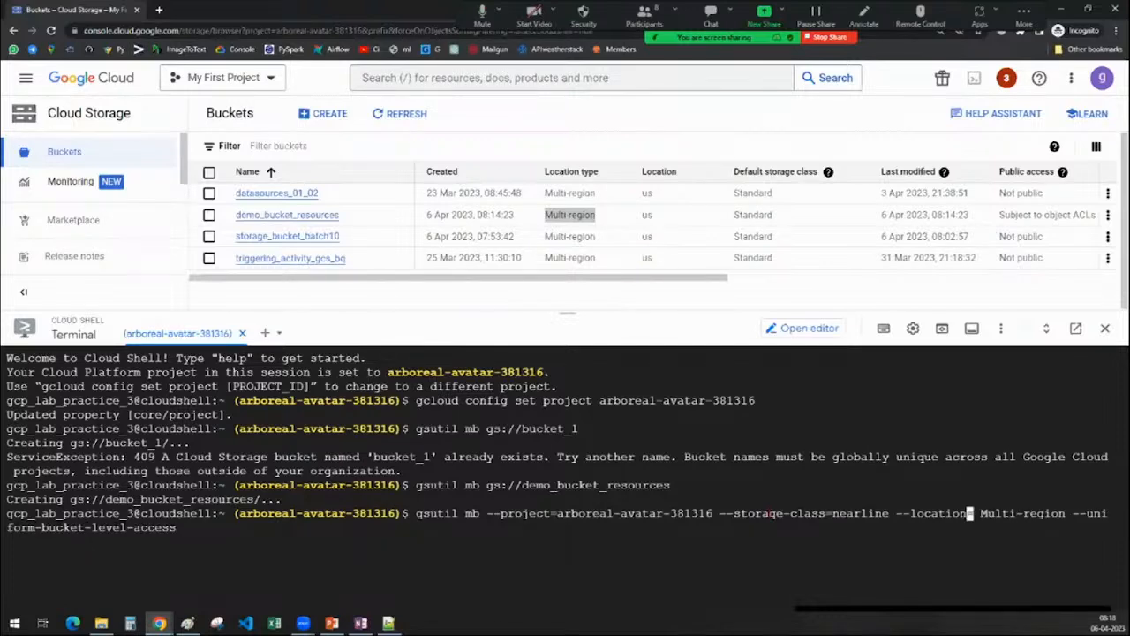
# Append the bucket name gs://qwetryuiu_02013 to the gsutil mb command and run it
pyautogui.press('Right')
pyautogui.press('Right')
pyautogui.press('Right')
pyautogui.press('Right')
pyautogui.press('Right')
pyautogui.press('Right')
pyautogui.press('Right')
pyautogui.press('Right')
pyautogui.press('Right')
pyautogui.press('Right')
pyautogui.press('Right')
pyautogui.press('Right')
pyautogui.press('Right')
pyautogui.press('Right')
pyautogui.press('Right')
pyautogui.press('Right')
pyautogui.press('Right')
pyautogui.press('Right')
pyautogui.press('Right')
pyautogui.press('Right')
pyautogui.press('Right')
pyautogui.press('Right')
pyautogui.press('Right')
pyautogui.press('Right')
pyautogui.press('Right')
pyautogui.press('Right')
pyautogui.press('Right')
pyautogui.press('Right')
pyautogui.press('Right')
pyautogui.press('Right')
pyautogui.press('Right')
pyautogui.press('Right')
pyautogui.press('Right')
pyautogui.press('Right')
pyautogui.press('Right')
pyautogui.press('Right')
pyautogui.press('Right')
pyautogui.press('Right')
pyautogui.press('Right')
pyautogui.press('Right')
pyautogui.press('Right')
pyautogui.press('Right')
pyautogui.press('Right')
pyautogui.press('Right')
pyautogui.write('gs://qwetryuiu')
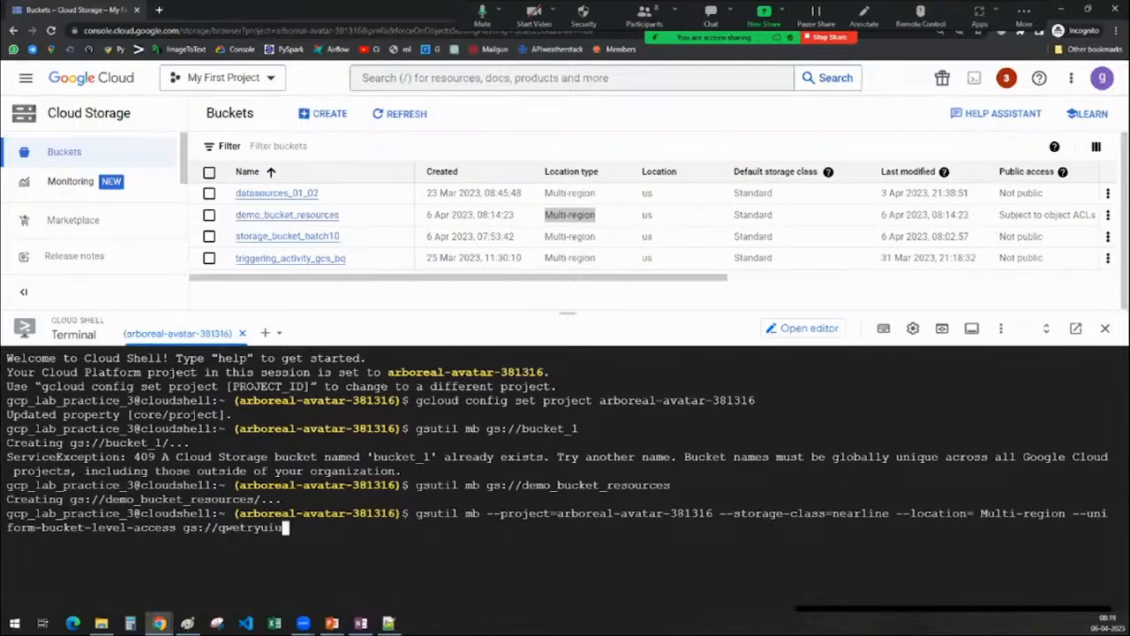
pyautogui.write('_02013')
pyautogui.press('Return')
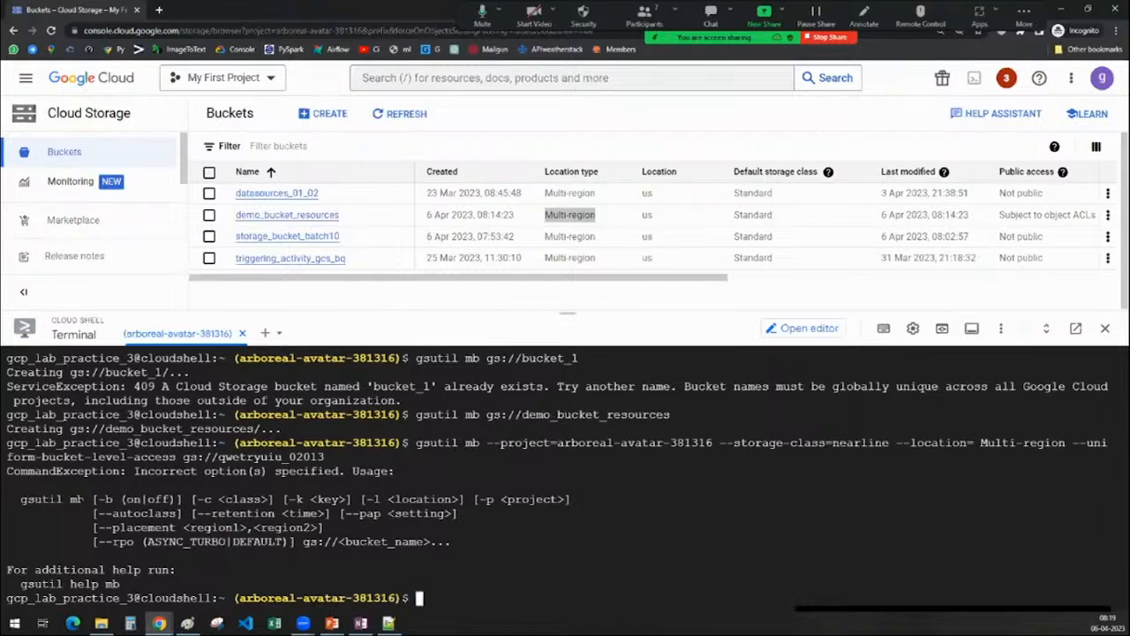
# Copy the last gsutil mb command from the terminal into the OneNote Cloud Shell page, below the gsutil command table
pyautogui.moveTo(92, 499); pyautogui.dragTo(571, 500)
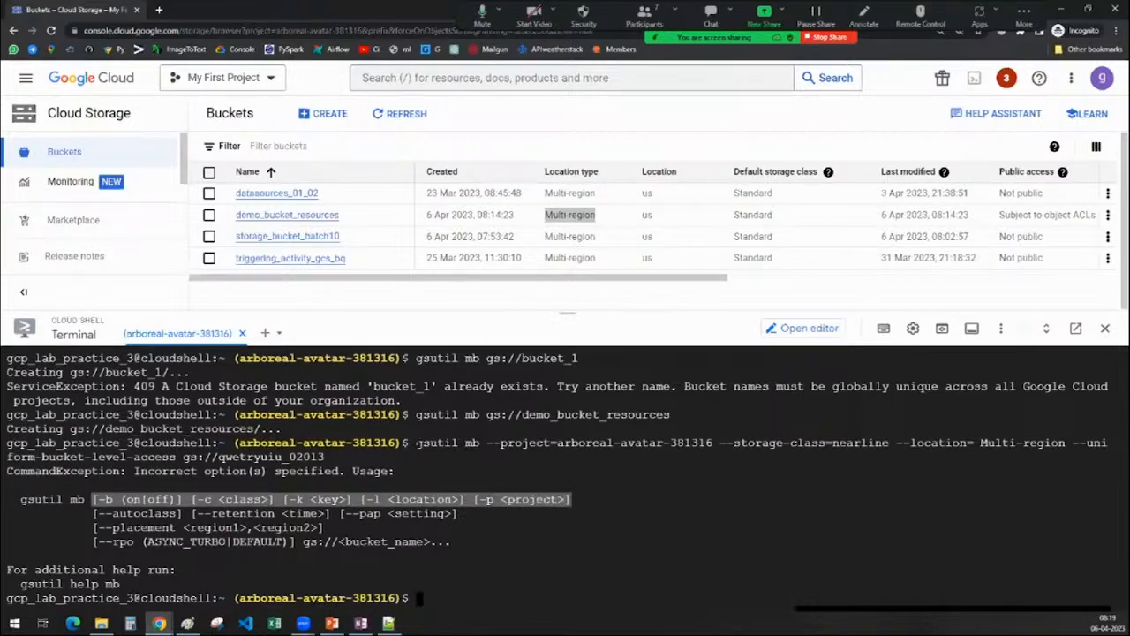
pyautogui.moveTo(417, 442); pyautogui.dragTo(325, 457)
pyautogui.hotkey('ctrl', 'c')
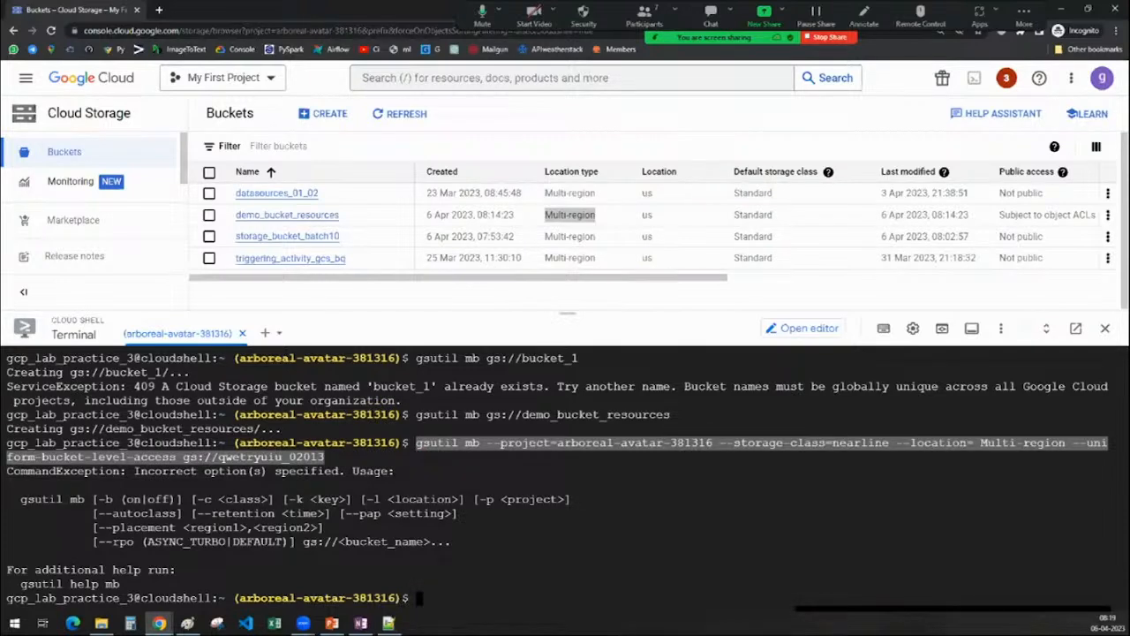
pyautogui.moveTo(188, 623)
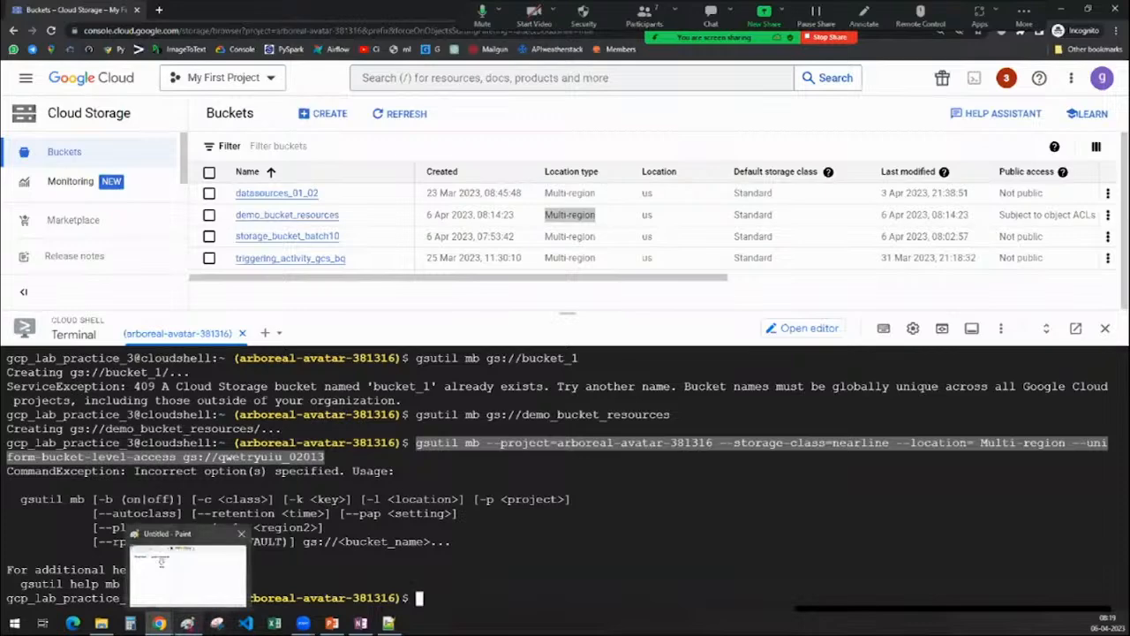
pyautogui.click(162, 562)
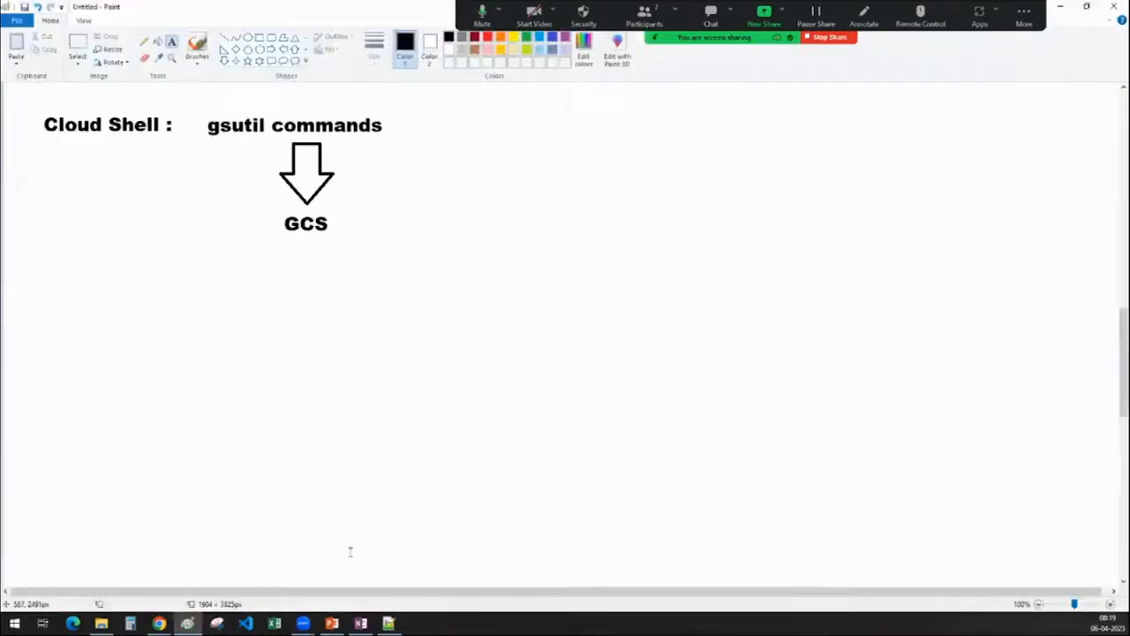
pyautogui.click(360, 624)
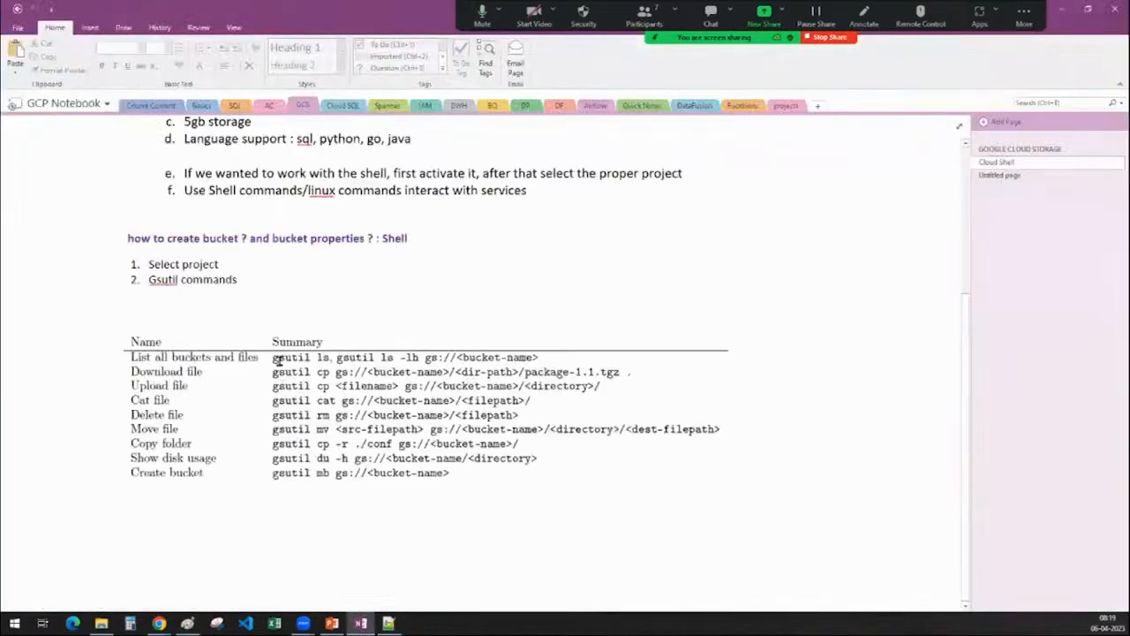
pyautogui.click(75, 522)
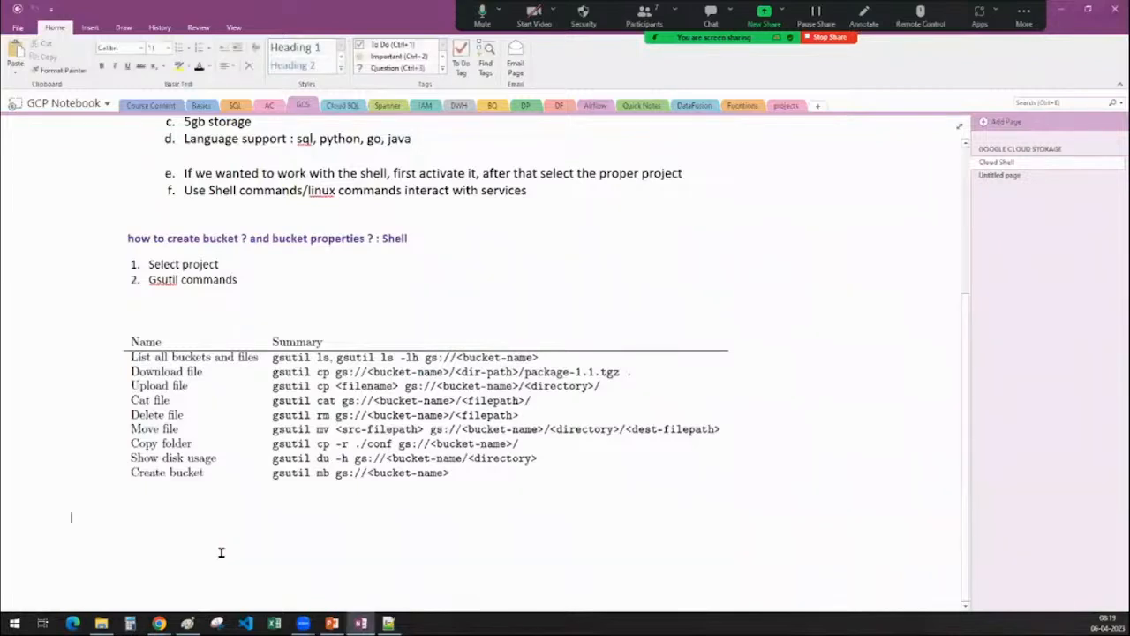
pyautogui.hotkey('ctrl', 'v')
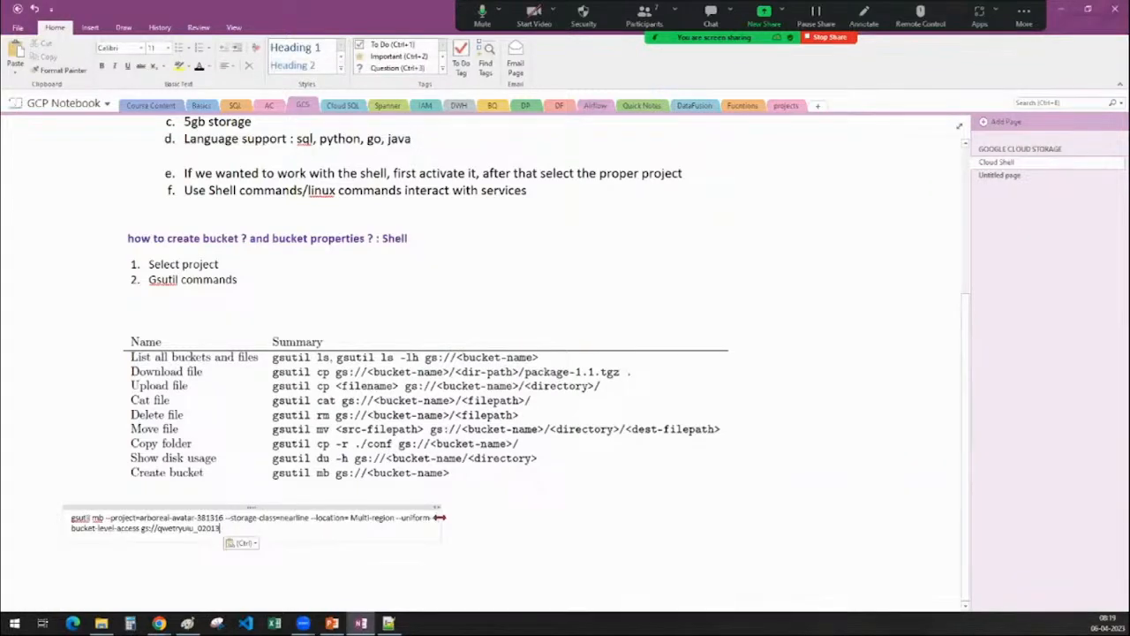
# Widen the note container so the pasted command fits on one line, and set its font size to 16
pyautogui.moveTo(596, 538); pyautogui.dragTo(830, 530)
pyautogui.moveTo(585, 518); pyautogui.dragTo(16, 517)
pyautogui.click(168, 48)
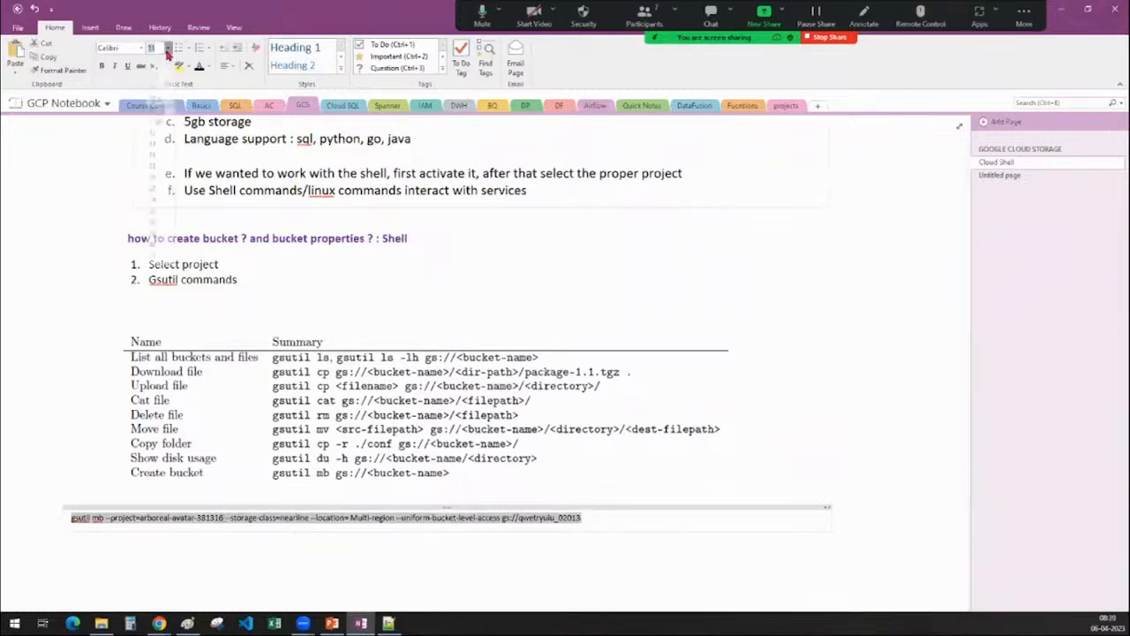
pyautogui.click(156, 164)
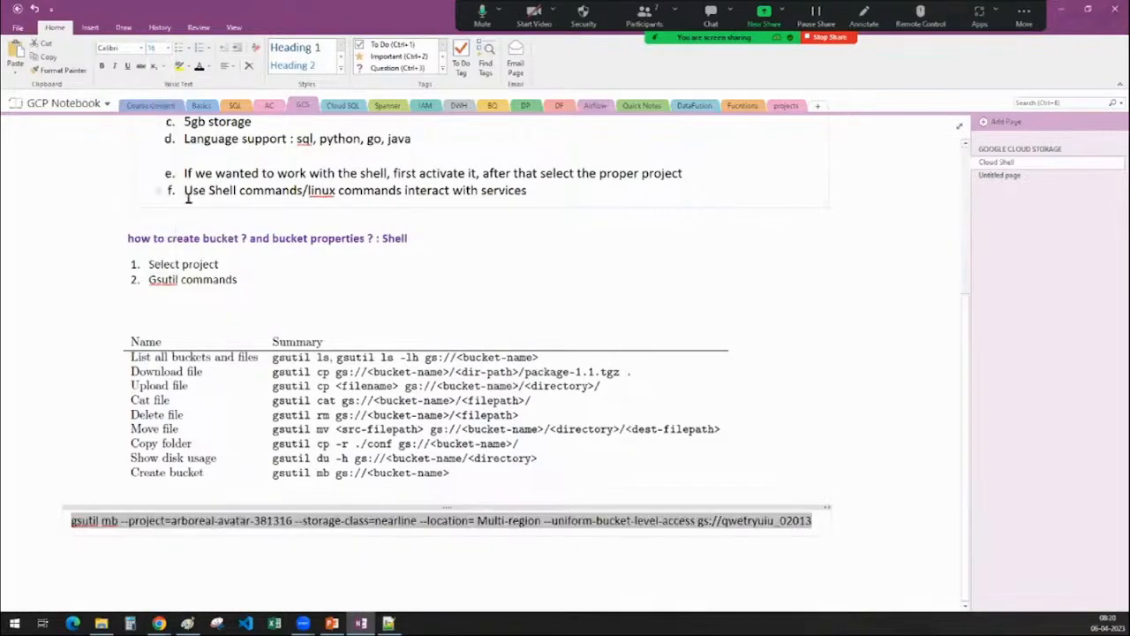
# Replace --project= with -p followed by a space in the pasted command
pyautogui.click(136, 521)
pyautogui.moveTo(164, 522); pyautogui.dragTo(128, 522)
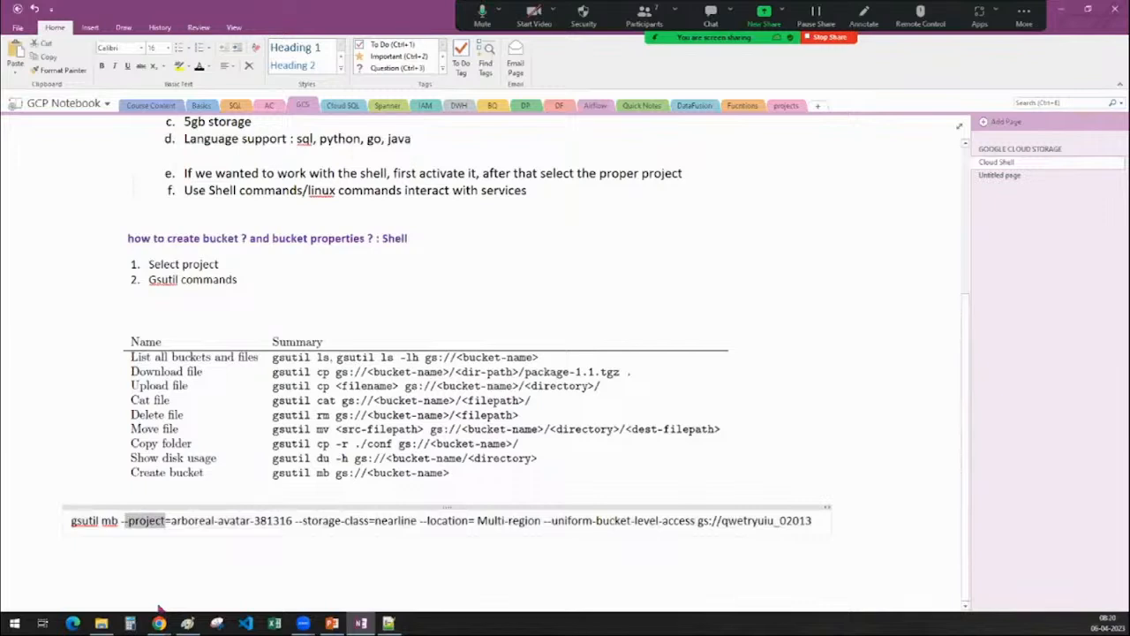
pyautogui.write('p')
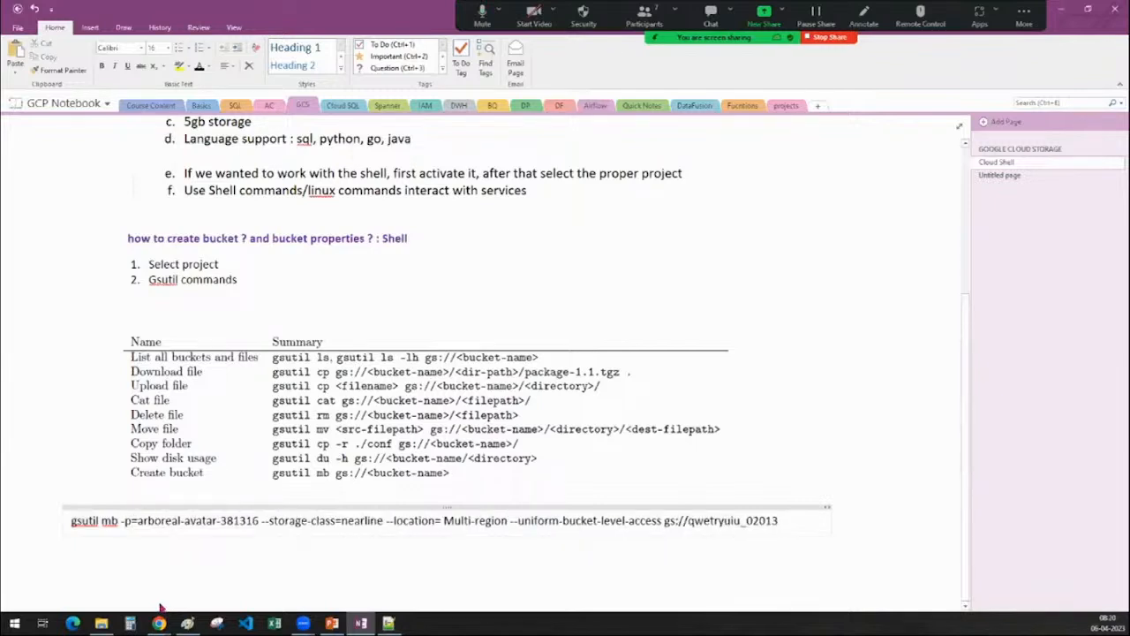
pyautogui.press('Delete')
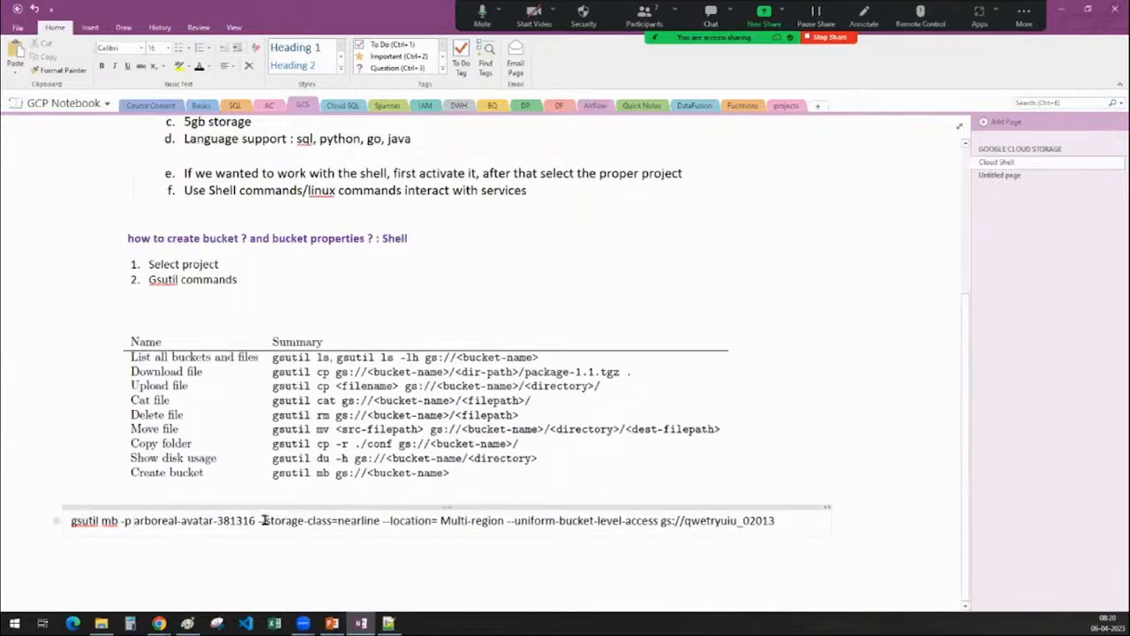
# Shorten the storage class and location options in the note to -c and -l, and switch back to the Cloud Storage window in Chrome
pyautogui.moveTo(259, 520); pyautogui.dragTo(338, 521)
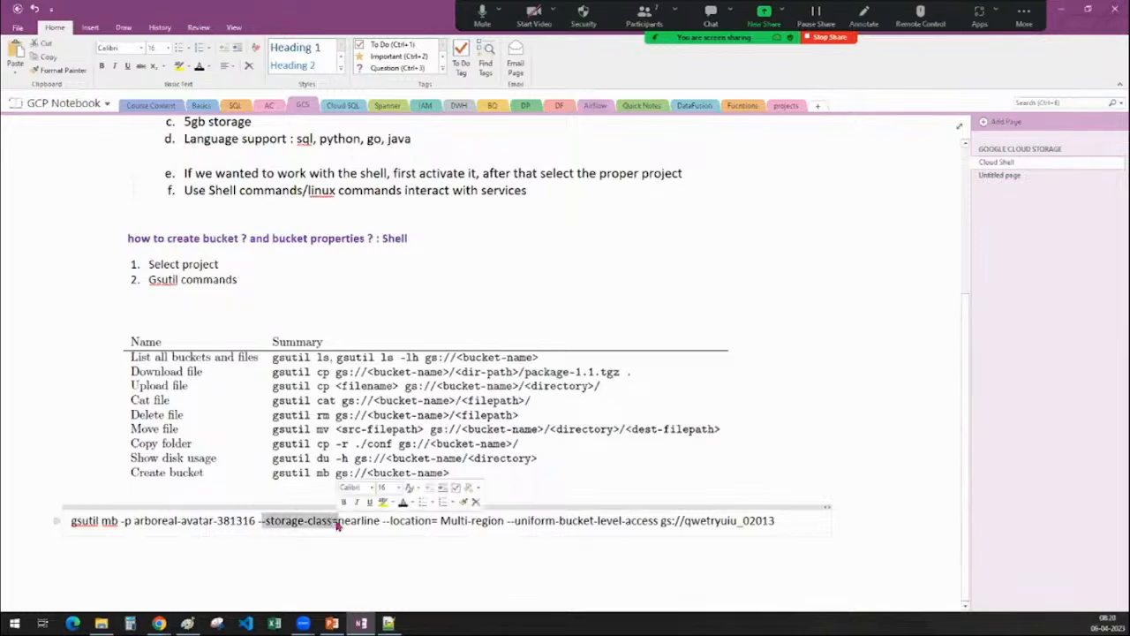
pyautogui.write('c')
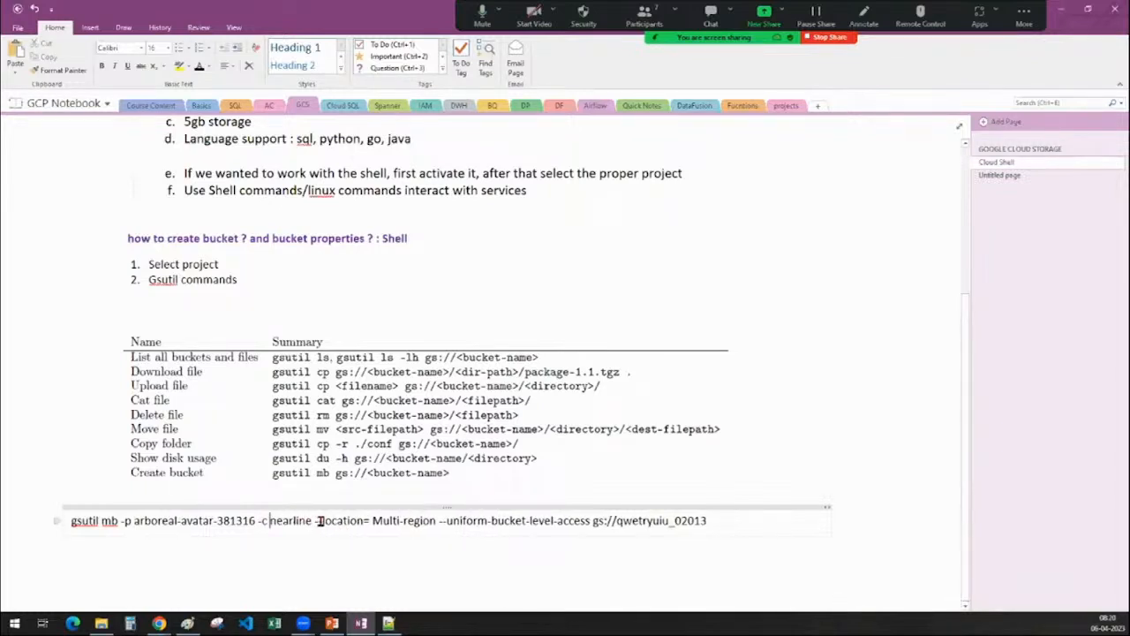
pyautogui.moveTo(320, 521); pyautogui.dragTo(369, 521)
pyautogui.write('l')
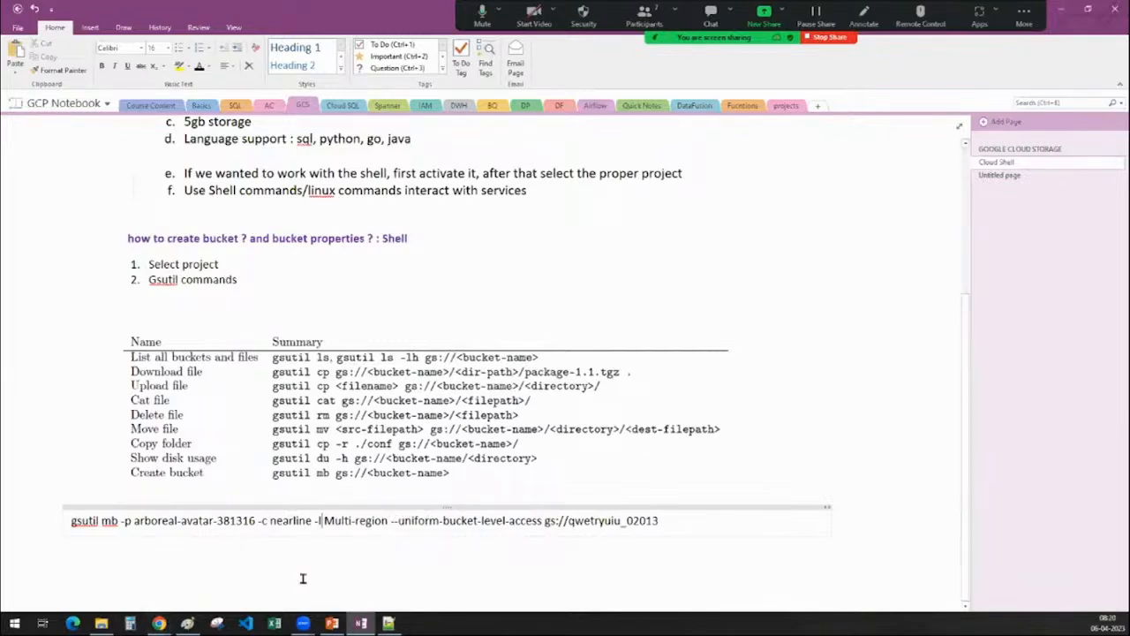
pyautogui.moveTo(159, 623)
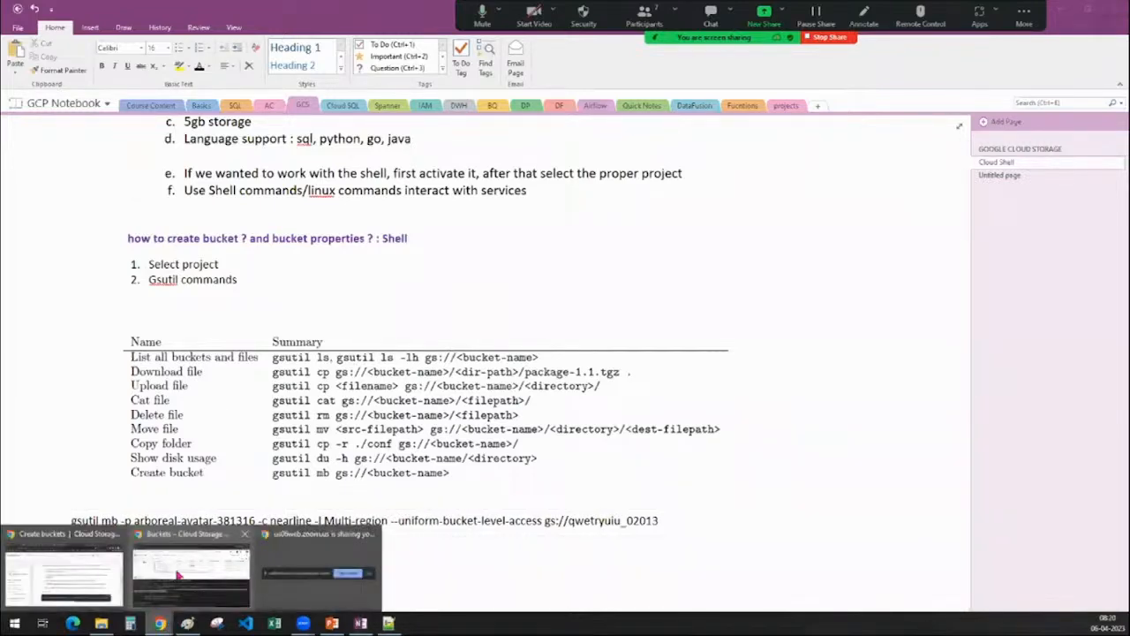
pyautogui.click(179, 575)
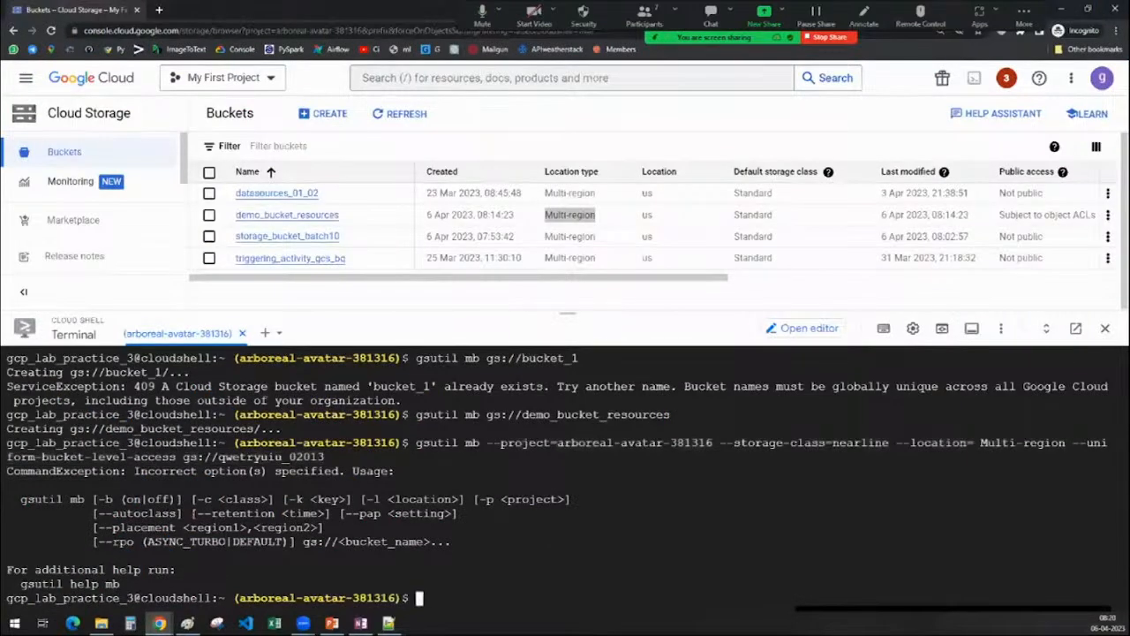
# Copy --retention <time> from the terminal's usage text to the end of the OneNote command, pasted as text only
pyautogui.moveTo(197, 514); pyautogui.dragTo(329, 514)
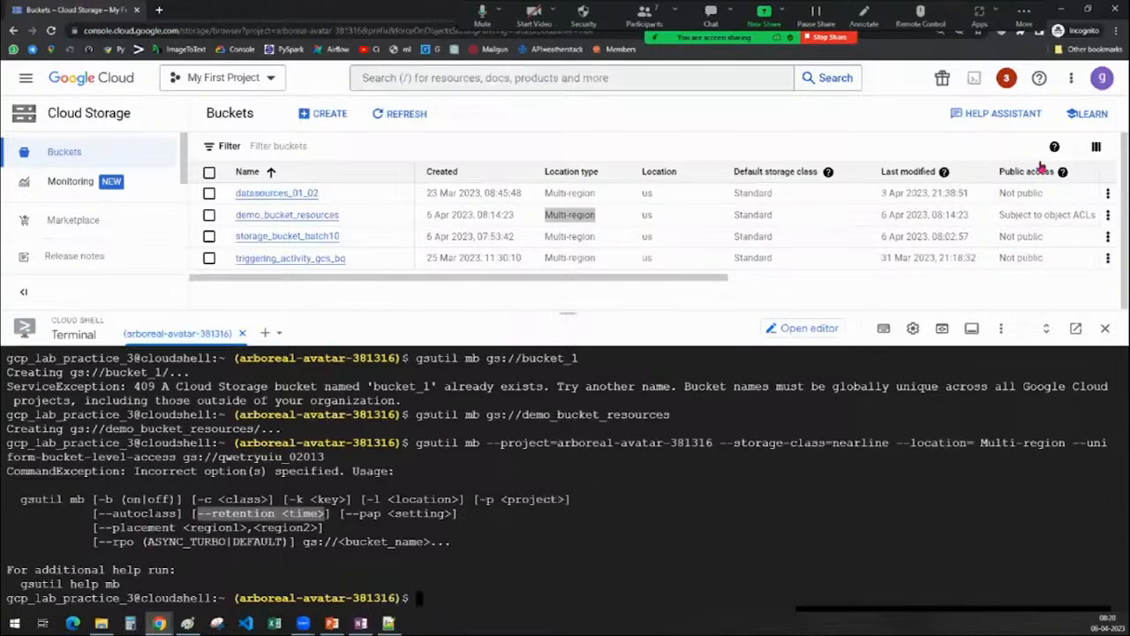
pyautogui.click(1061, 9)
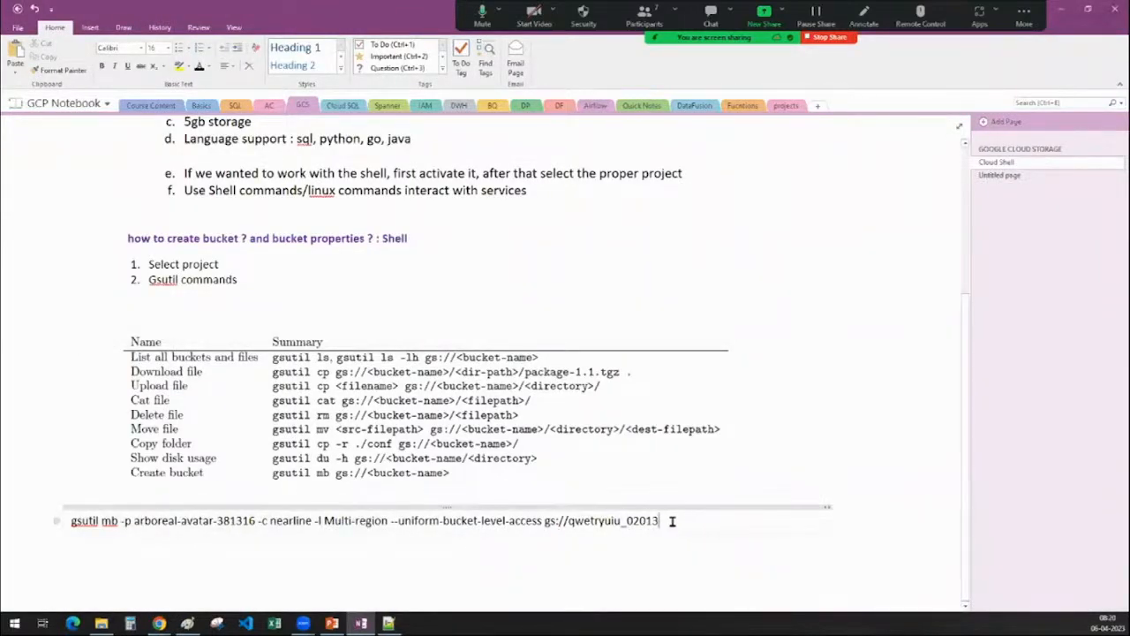
pyautogui.write('--retention <time>')
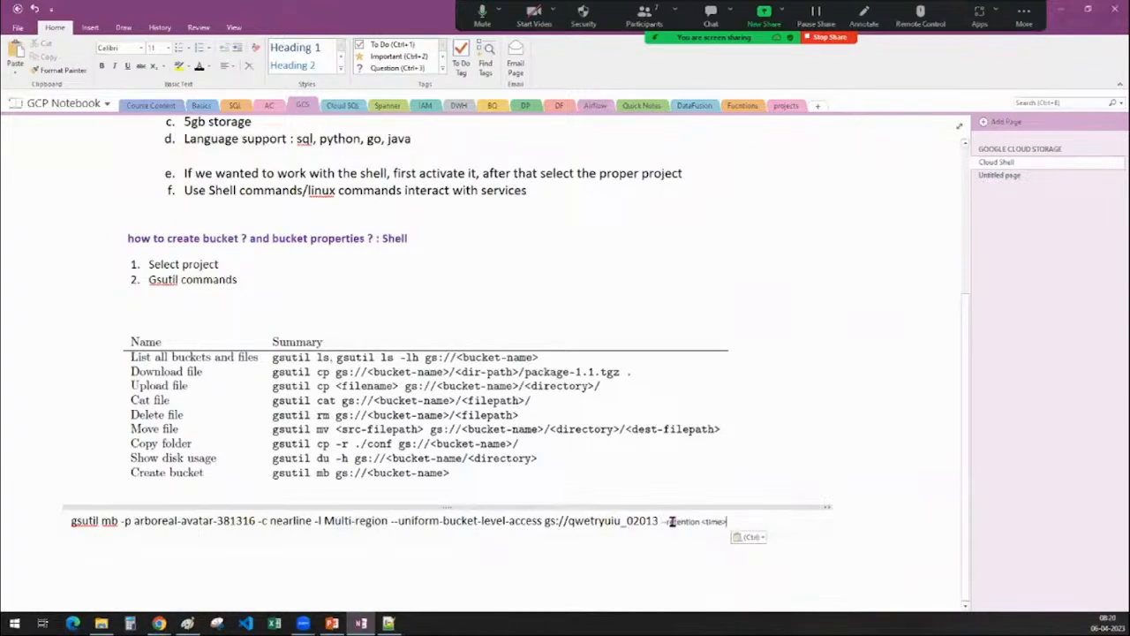
pyautogui.click(751, 538)
pyautogui.click(777, 572)
pyautogui.click(757, 538)
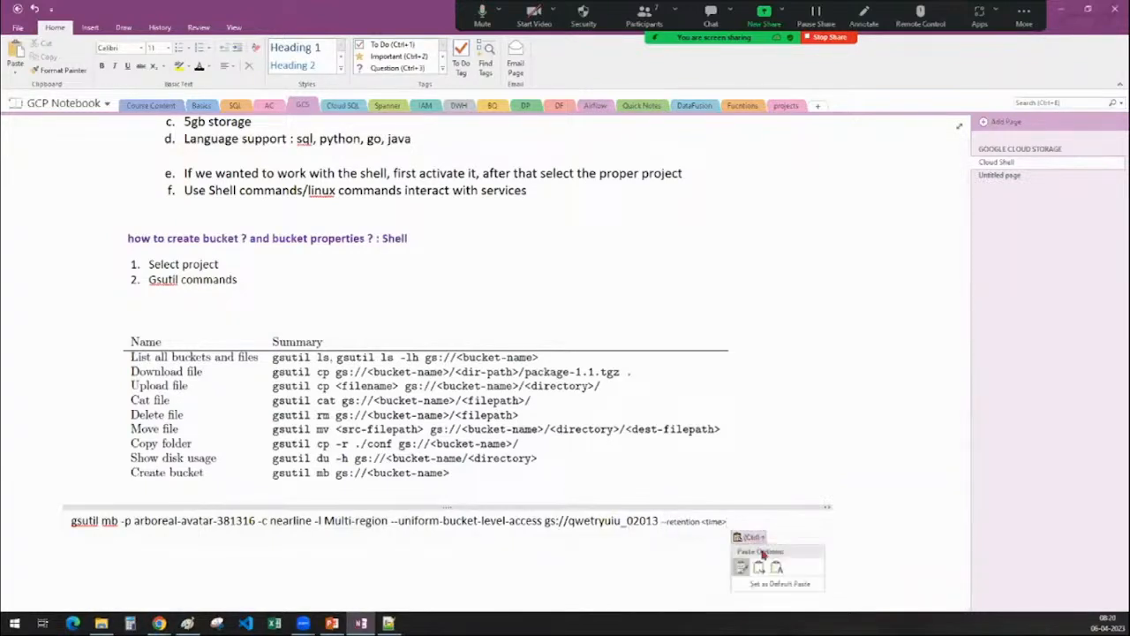
pyautogui.click(774, 570)
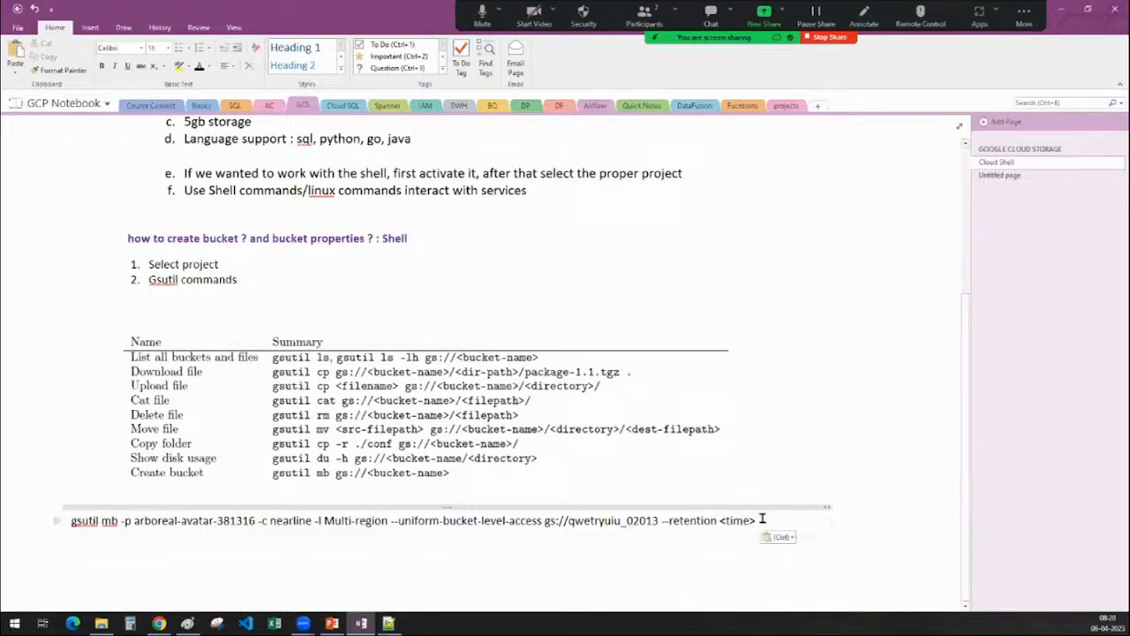
# Replace the <time> placeholder after --retention in the note with 10seconds
pyautogui.moveTo(758, 520); pyautogui.dragTo(720, 520)
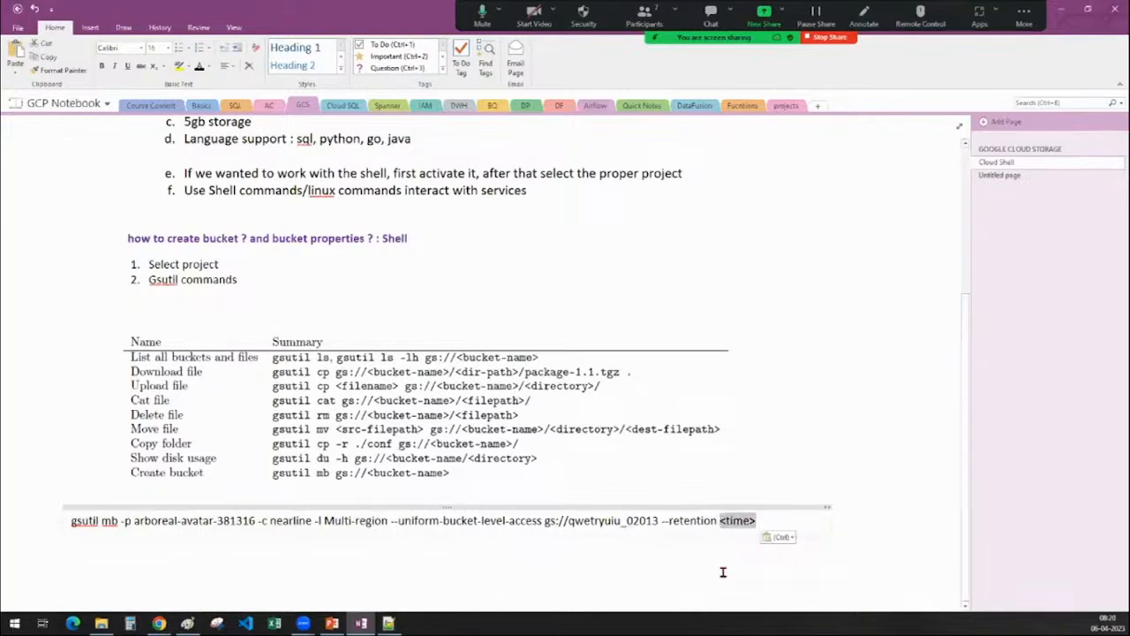
pyautogui.write('10')
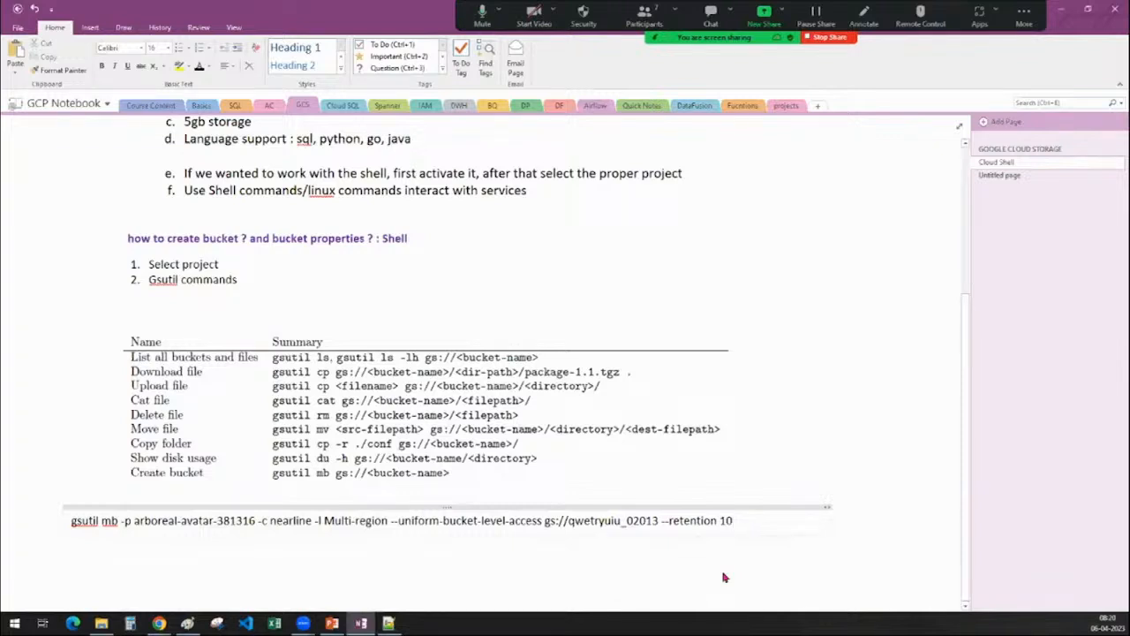
pyautogui.write('seconds')
# Move the bucket URL gs://qwetryuiu_02013 in the note so that it directly follows gsutil mb
pyautogui.moveTo(545, 521); pyautogui.dragTo(659, 521)
pyautogui.hotkey('ctrl', 'c')
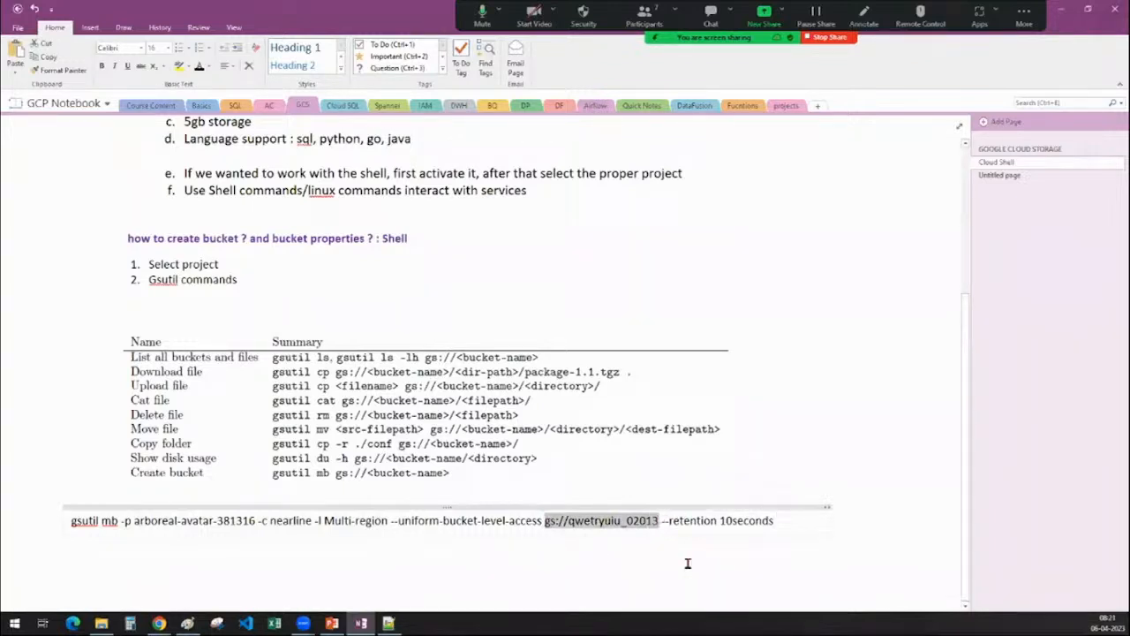
pyautogui.press('Delete')
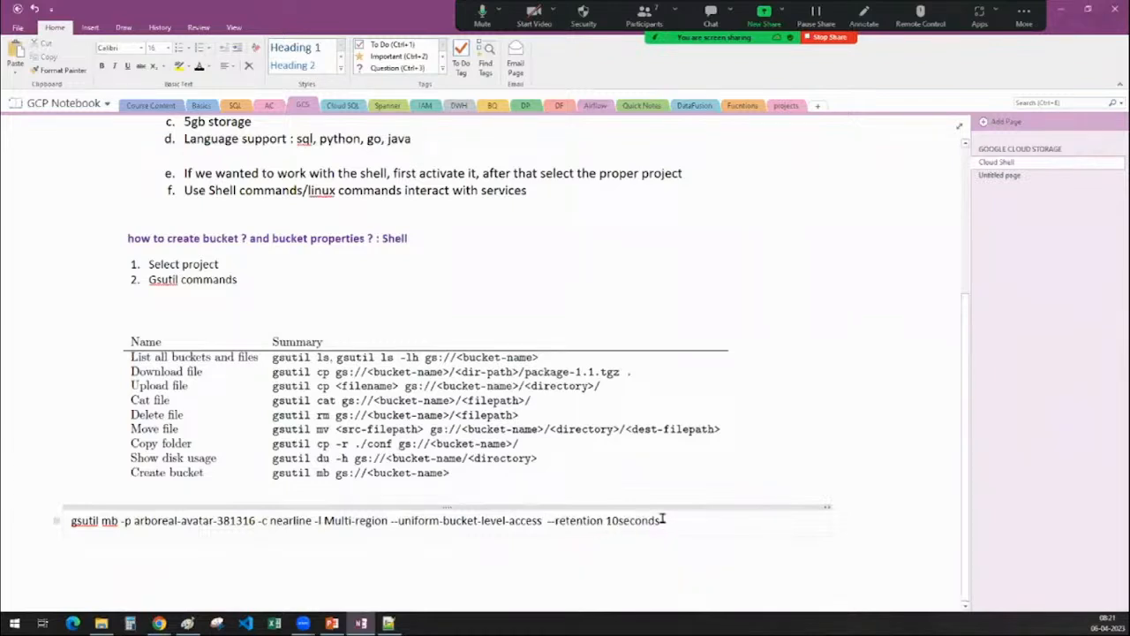
pyautogui.click(122, 520)
pyautogui.hotkey('ctrl', 'v')
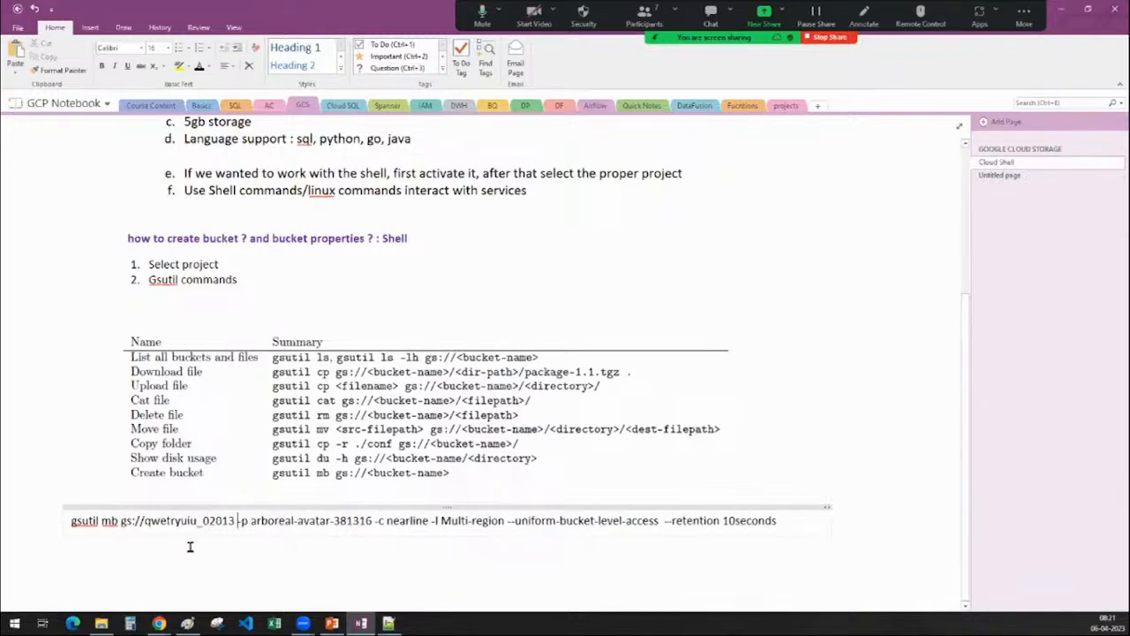
# Go over the options in the note's gsutil mb command, copy the whole command and minimize OneNote
pyautogui.moveTo(237, 520); pyautogui.dragTo(658, 521)
pyautogui.click(434, 522)
pyautogui.click(508, 521)
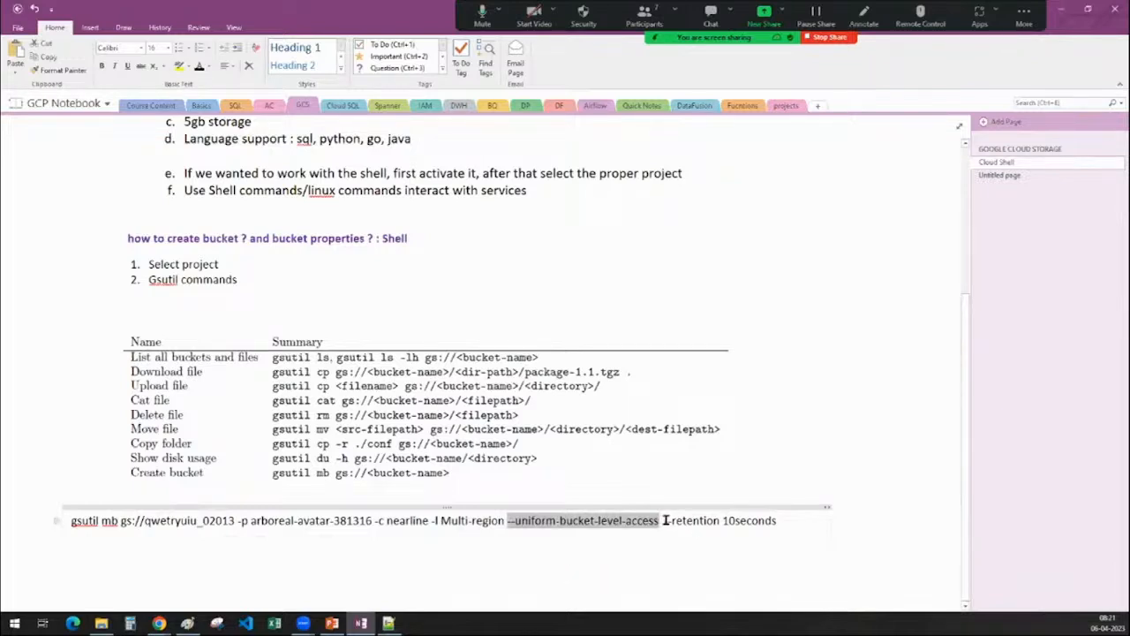
pyautogui.moveTo(666, 520); pyautogui.dragTo(771, 520)
pyautogui.click(783, 523)
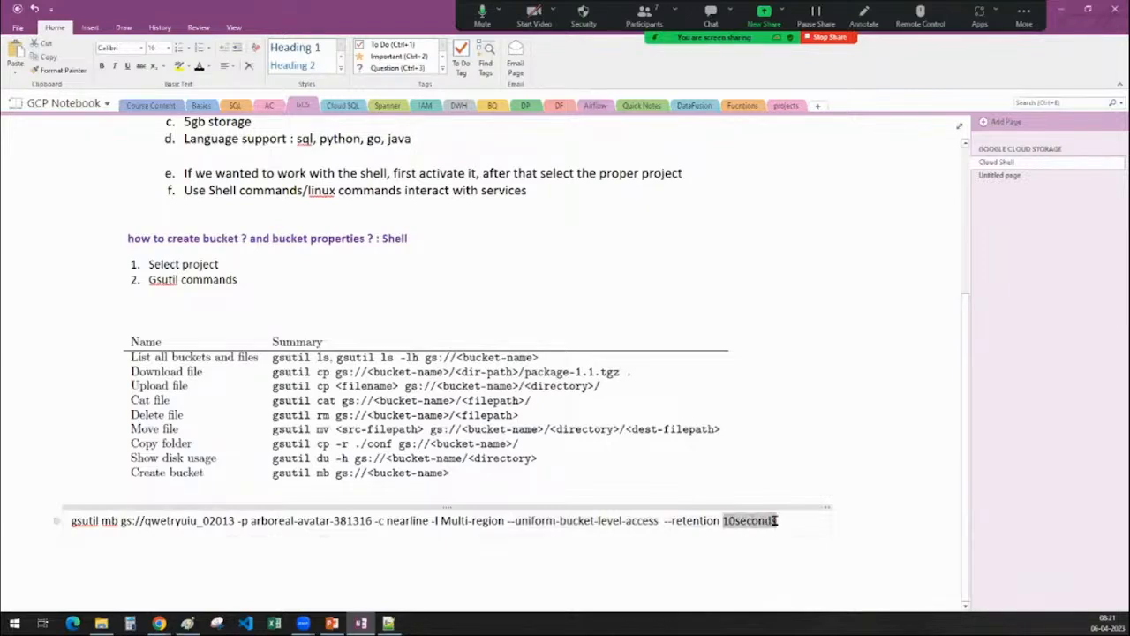
pyautogui.click(760, 522)
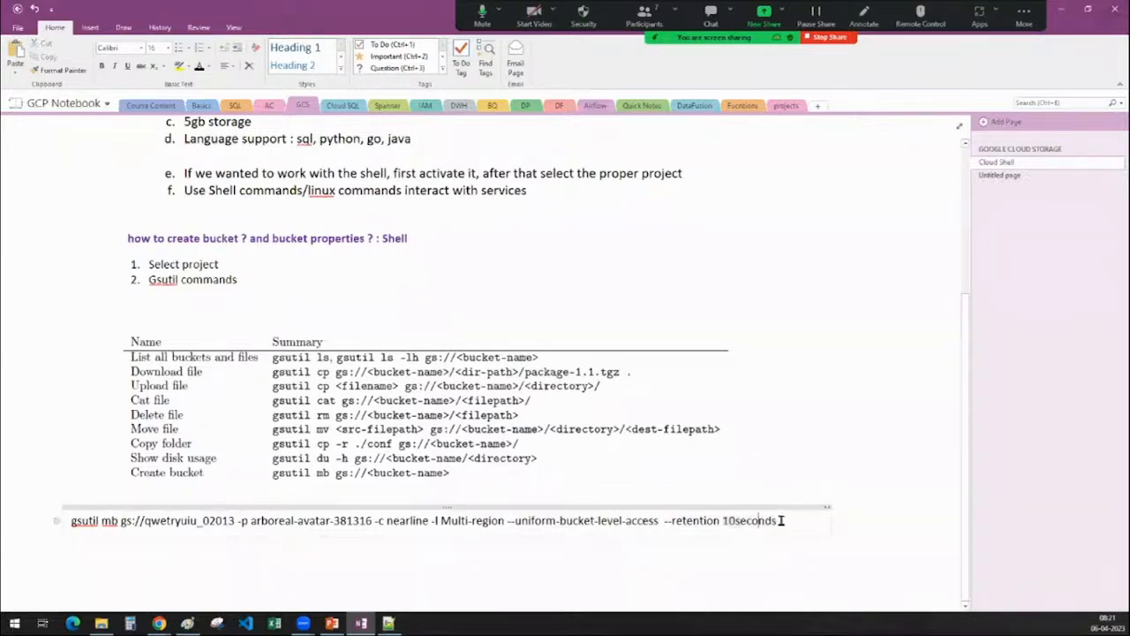
pyautogui.moveTo(781, 520); pyautogui.dragTo(57, 521)
pyautogui.hotkey('ctrl', 'c')
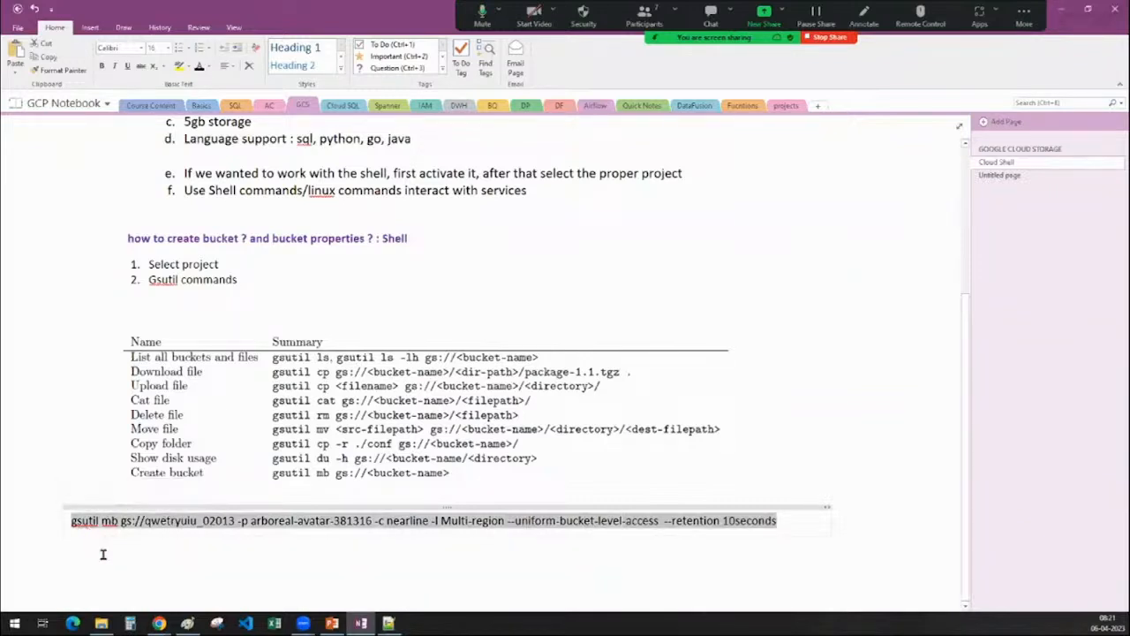
pyautogui.click(1061, 11)
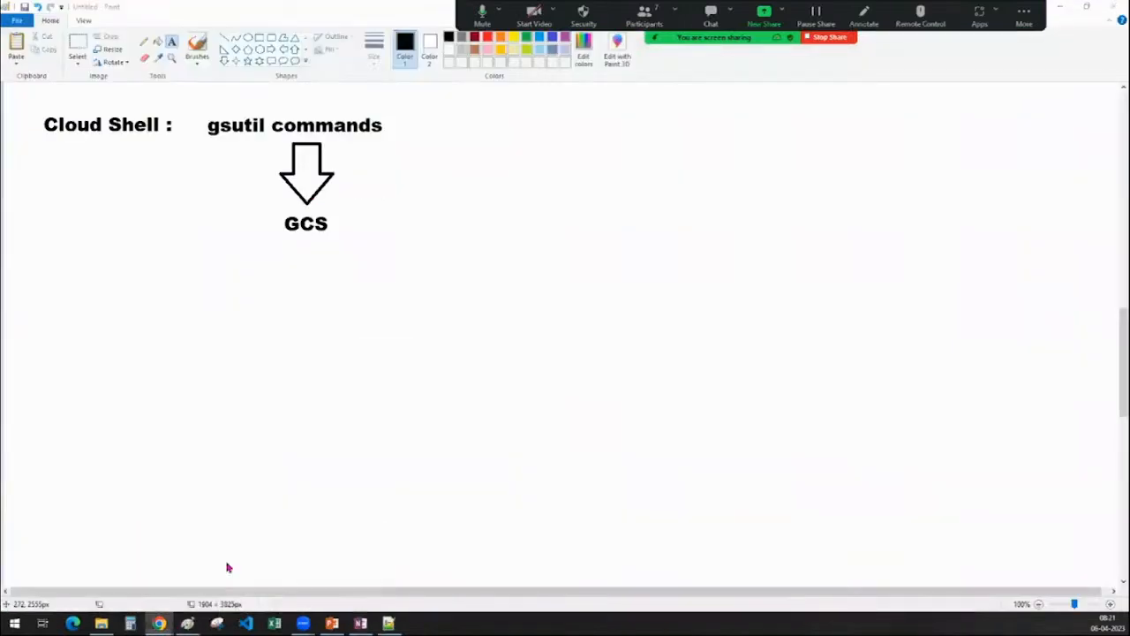
# Switch to Cloud Shell in Chrome, clear the terminal and try running the copied gsutil mb command
pyautogui.hotkey('alt', 'Tab')
pyautogui.write('clear')
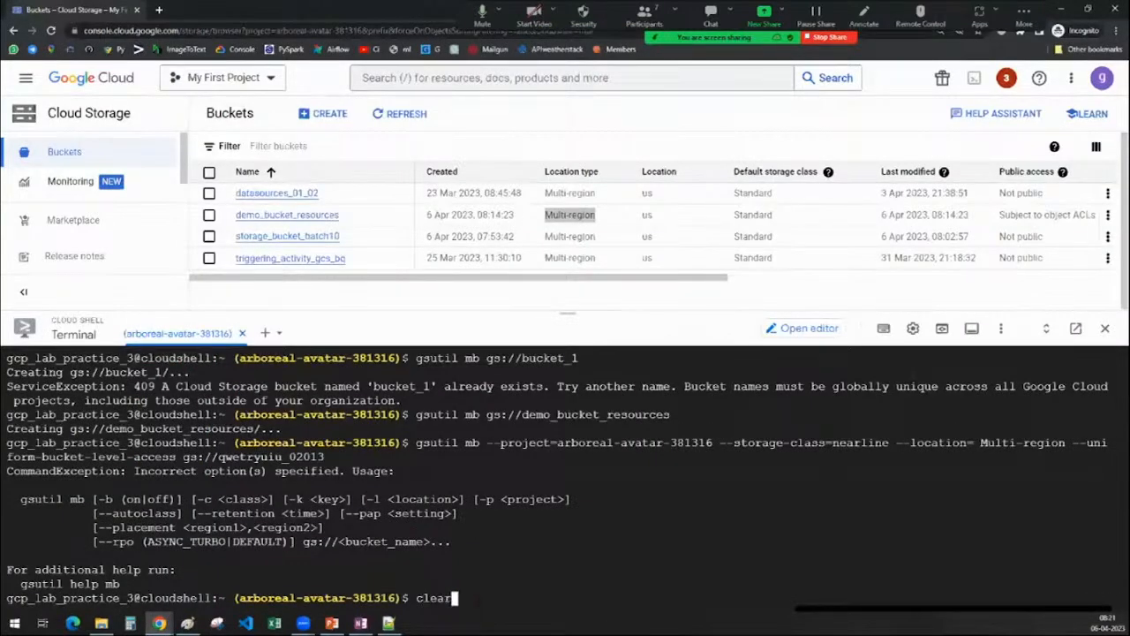
pyautogui.press('Return')
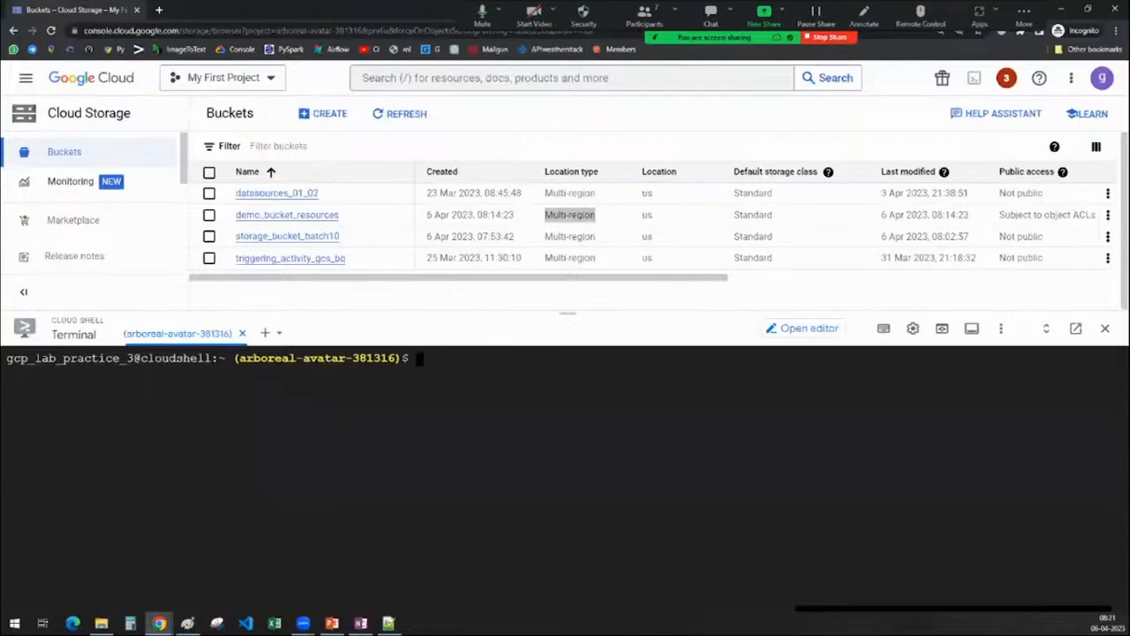
pyautogui.hotkey('ctrl', 'v')
pyautogui.press('Return')
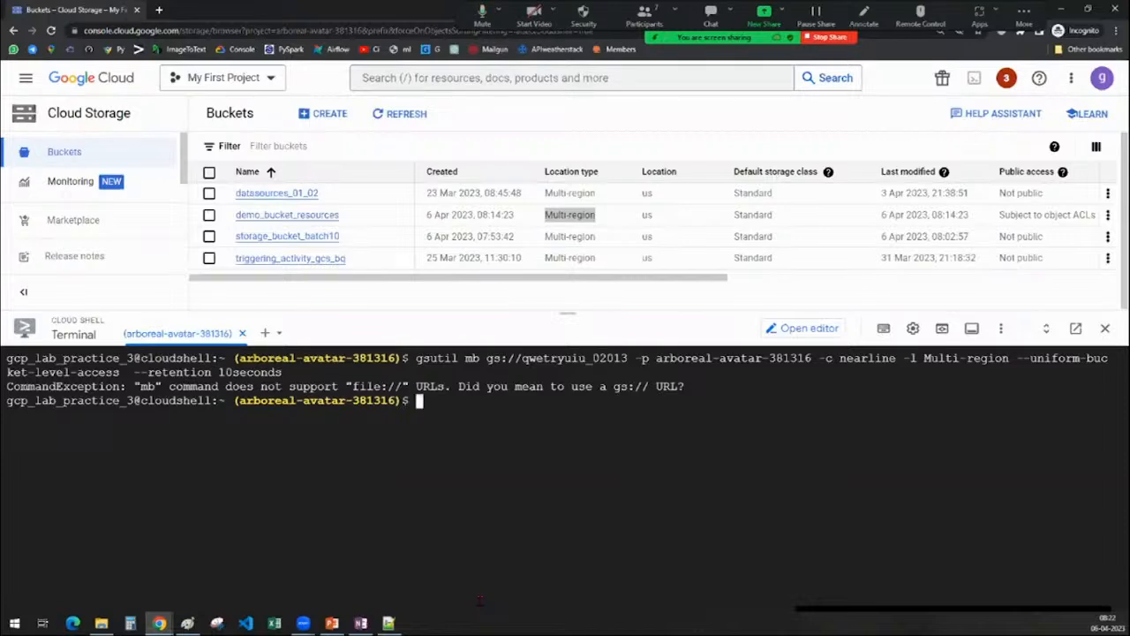
# Recall the last command, replace gsutil mb with gcloud storage buckets create, and try running it
pyautogui.press('Up')
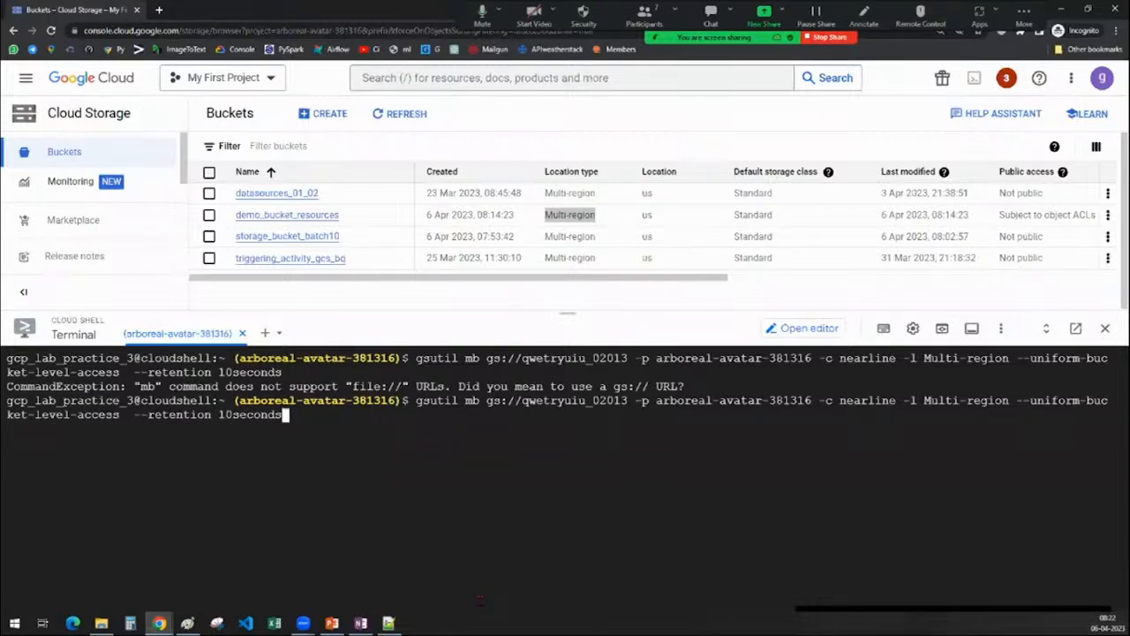
pyautogui.press('Left')
pyautogui.press('Left')
pyautogui.press('Left')
pyautogui.press('Left')
pyautogui.press('Left')
pyautogui.press('Left')
pyautogui.press('Left')
pyautogui.press('Left')
pyautogui.press('Left')
pyautogui.press('Left')
pyautogui.press('Left')
pyautogui.press('Left')
pyautogui.press('Left')
pyautogui.press('Left')
pyautogui.press('Left')
pyautogui.press('Left')
pyautogui.press('Left')
pyautogui.press('Left')
pyautogui.press('Left')
pyautogui.press('Left')
pyautogui.press('Left')
pyautogui.press('Left')
pyautogui.press('Left')
pyautogui.press('Left')
pyautogui.press('Left')
pyautogui.press('Left')
pyautogui.press('Left')
pyautogui.press('Left')
pyautogui.press('Left')
pyautogui.press('Left')
pyautogui.press('Left')
pyautogui.press('Left')
pyautogui.press('Left')
pyautogui.press('Left')
pyautogui.press('Left')
pyautogui.press('Left')
pyautogui.press('Left')
pyautogui.press('Left')
pyautogui.press('Left')
pyautogui.press('Left')
pyautogui.press('Left')
pyautogui.press('Left')
pyautogui.press('Left')
pyautogui.press('Left')
pyautogui.press('Left')
pyautogui.press('Left')
pyautogui.press('Left')
pyautogui.press('Left')
pyautogui.press('BackSpace')
pyautogui.press('BackSpace')
pyautogui.press('BackSpace')
pyautogui.press('BackSpace')
pyautogui.press('BackSpace')
pyautogui.press('BackSpace')
pyautogui.press('BackSpace')
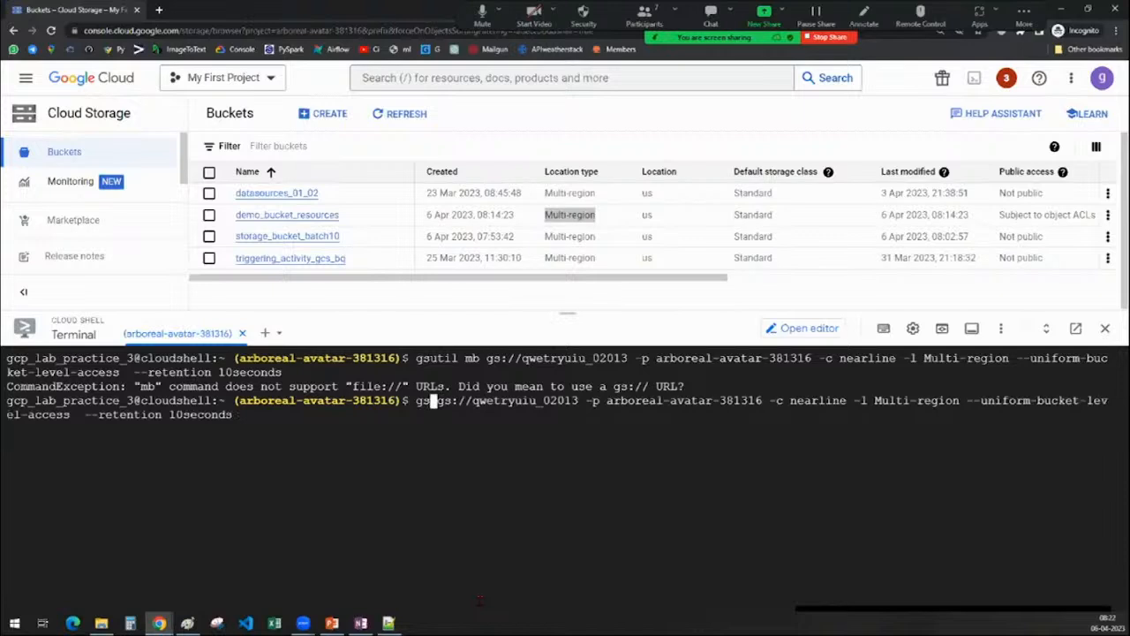
pyautogui.press('BackSpace')
pyautogui.write('cloud ')
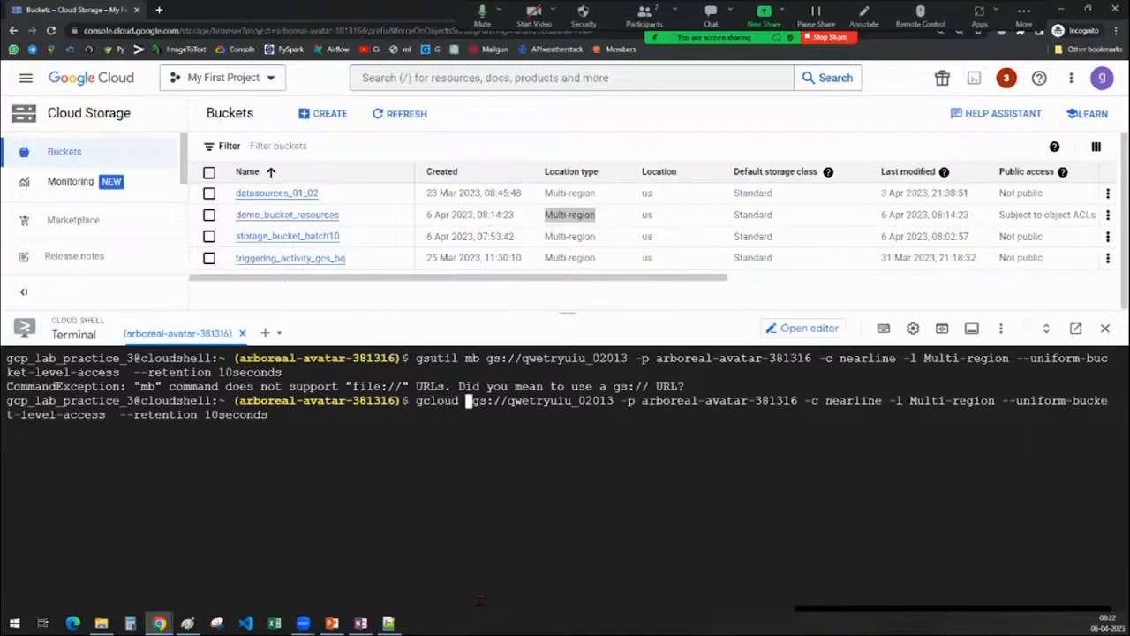
pyautogui.write('stor')
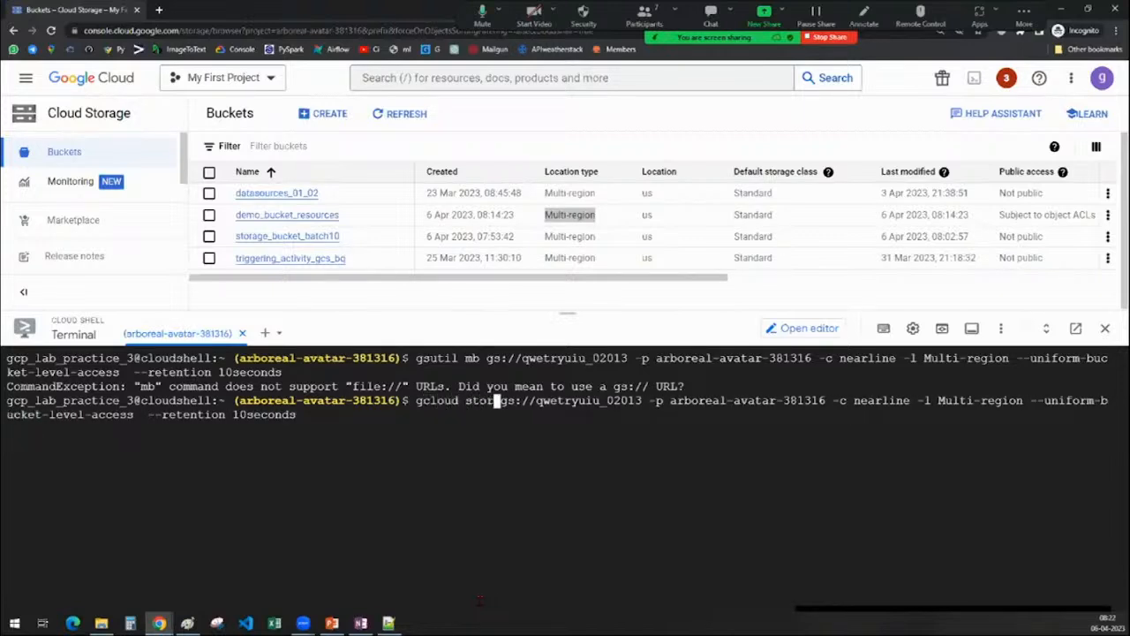
pyautogui.write('age b')
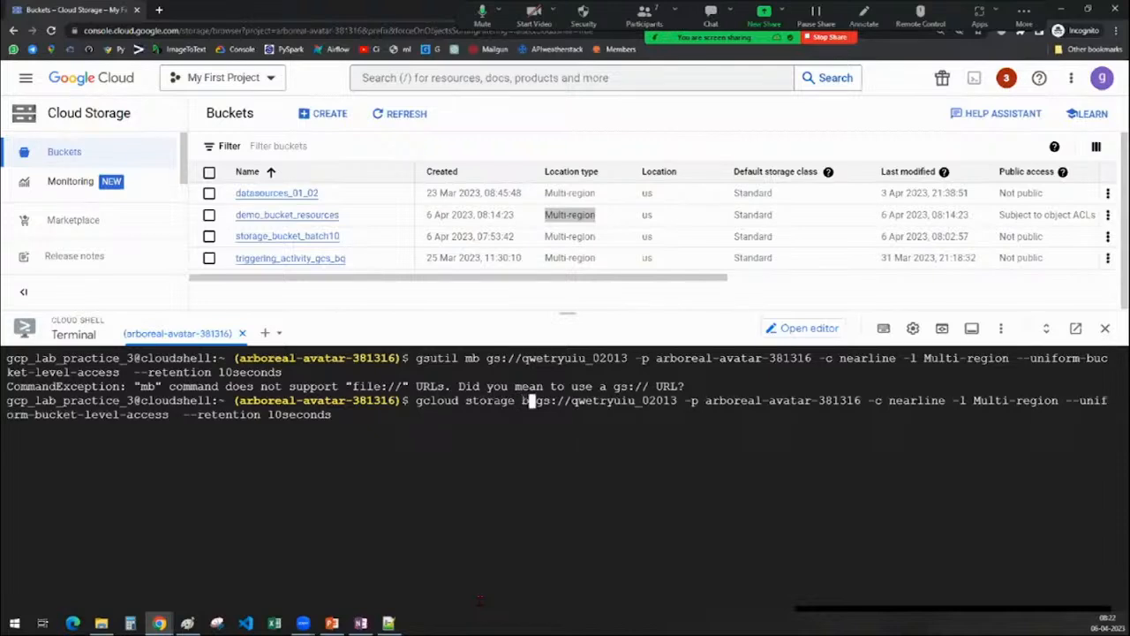
pyautogui.write('uckets ')
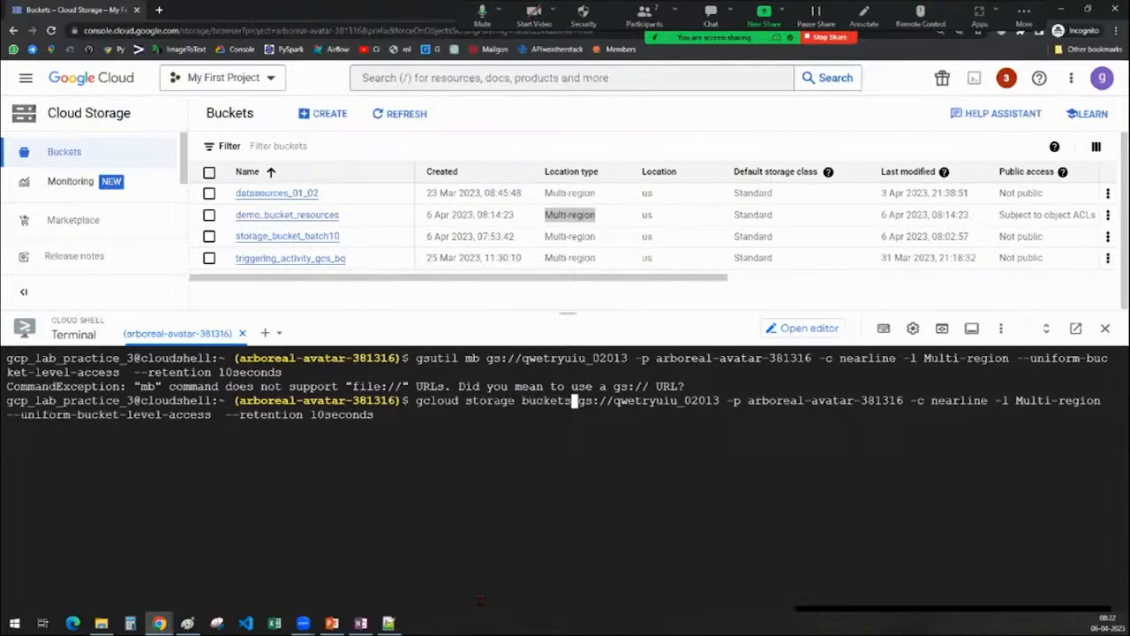
pyautogui.write('create')
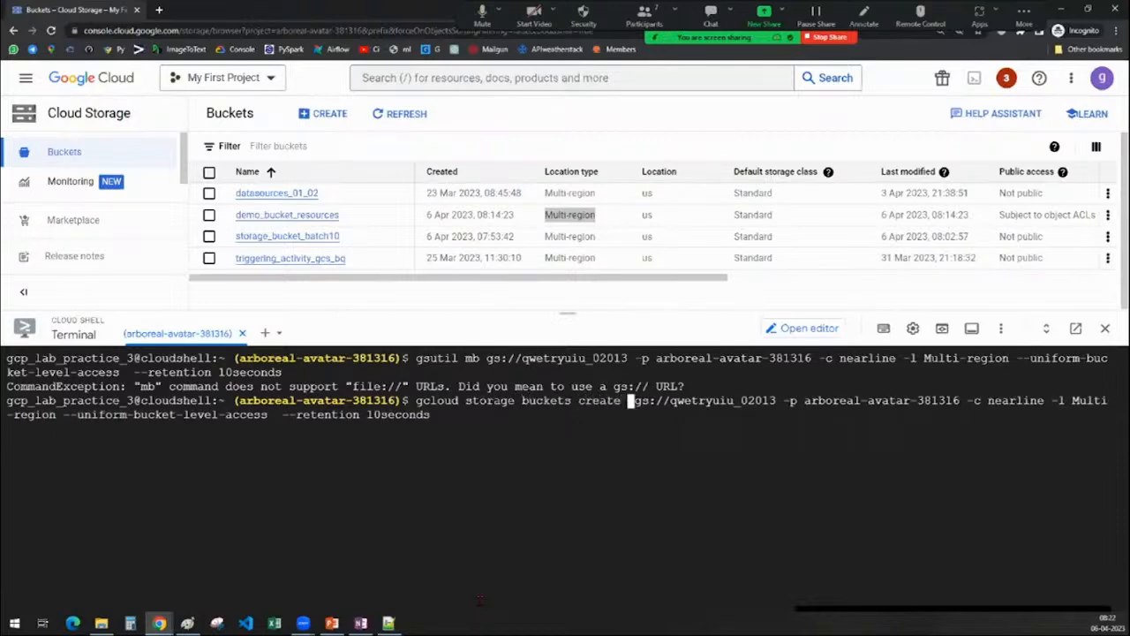
pyautogui.press('BackSpace')
pyautogui.press('Return')
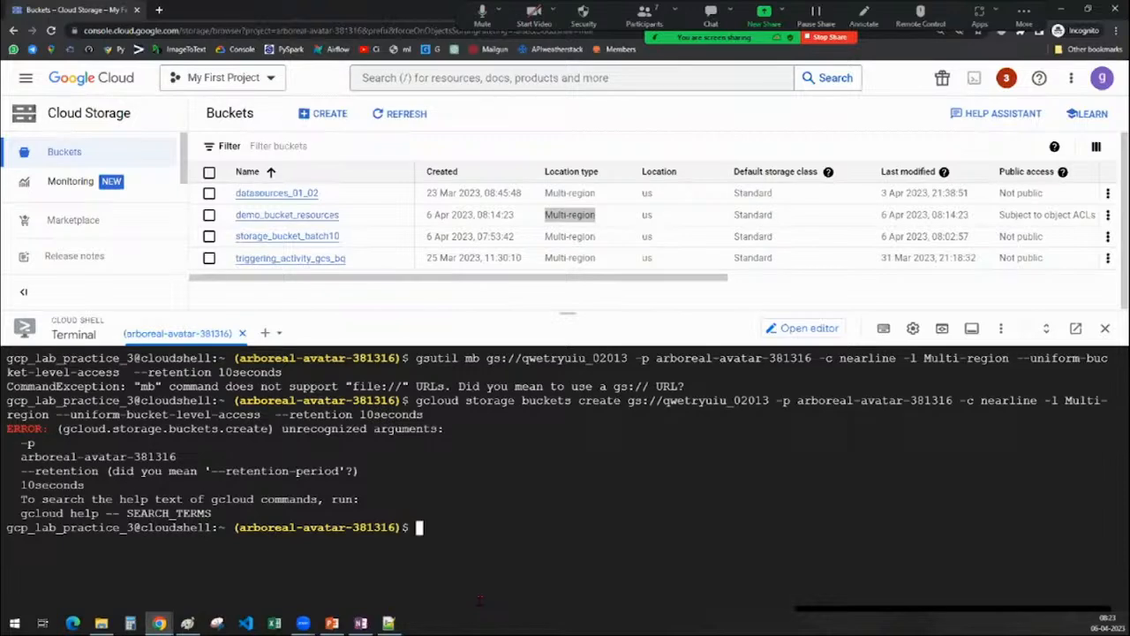
# Recall the gcloud command, remove --retention 10seconds from its end, and try running it again
pyautogui.press('Up')
pyautogui.press('BackSpace')
pyautogui.press('BackSpace')
pyautogui.press('BackSpace')
pyautogui.press('BackSpace')
pyautogui.press('BackSpace')
pyautogui.press('BackSpace')
pyautogui.press('BackSpace')
pyautogui.press('BackSpace')
pyautogui.press('BackSpace')
pyautogui.press('BackSpace')
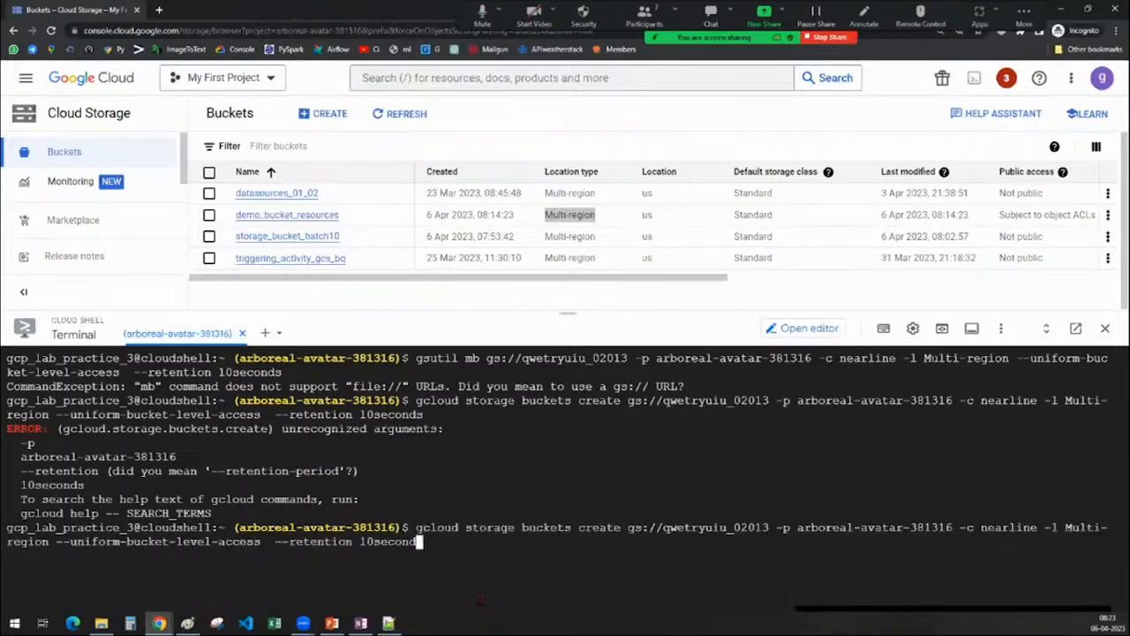
pyautogui.press('BackSpace')
pyautogui.press('BackSpace')
pyautogui.press('BackSpace')
pyautogui.press('BackSpace')
pyautogui.press('BackSpace')
pyautogui.press('BackSpace')
pyautogui.press('BackSpace')
pyautogui.press('BackSpace')
pyautogui.press('BackSpace')
pyautogui.press('BackSpace')
pyautogui.press('BackSpace')
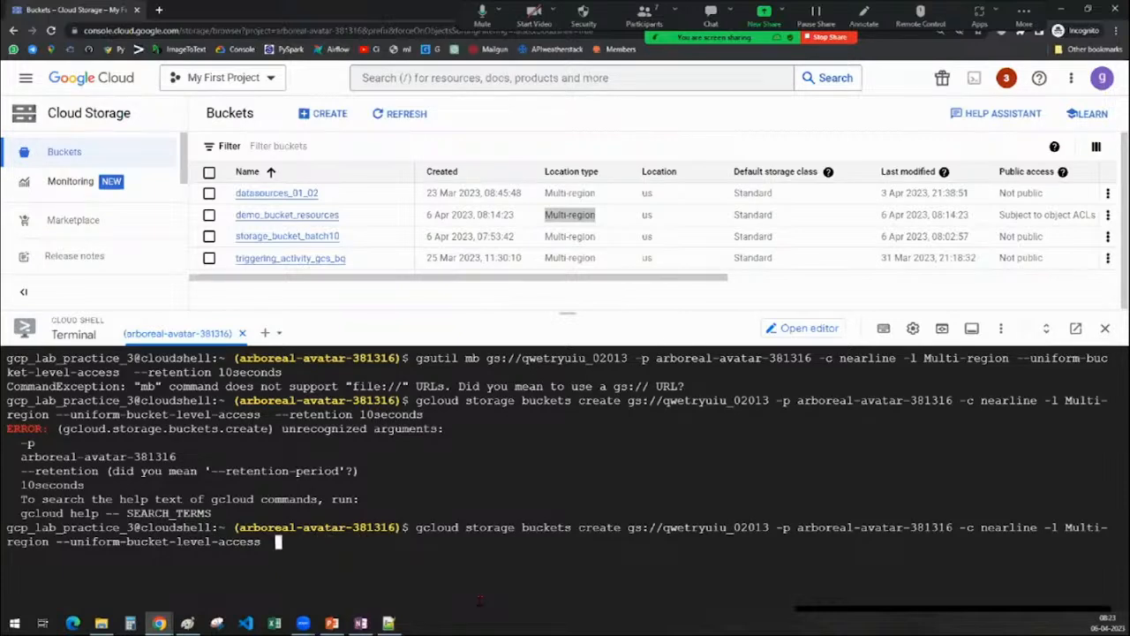
pyautogui.press('Return')
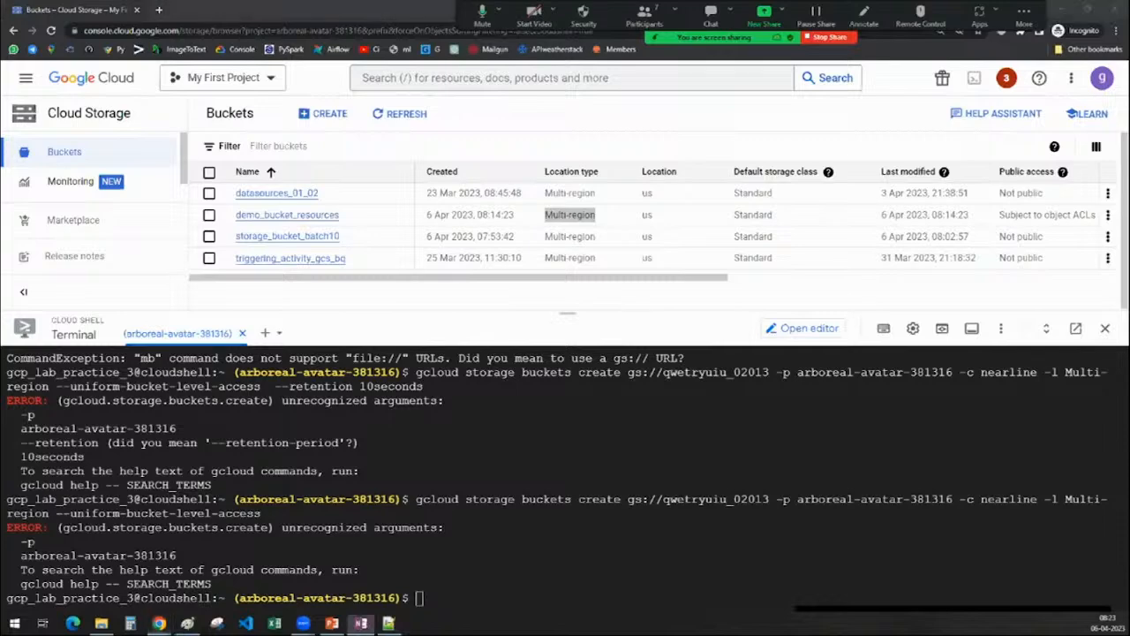
# Switch to OneNote and delete --uniform-bucket-level-access --retention 10seconds from the end of the gsutil mb command
pyautogui.hotkey('alt', 'Tab')
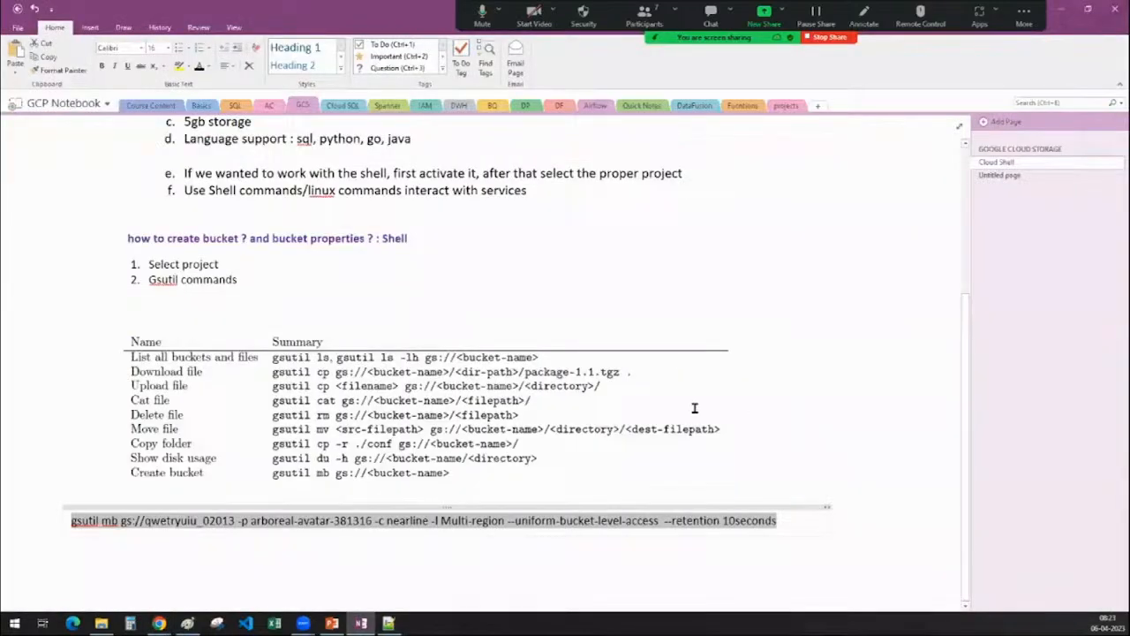
pyautogui.scroll(1, 749, 384)
pyautogui.scroll(-1, 750, 383)
pyautogui.moveTo(795, 521); pyautogui.dragTo(147, 523)
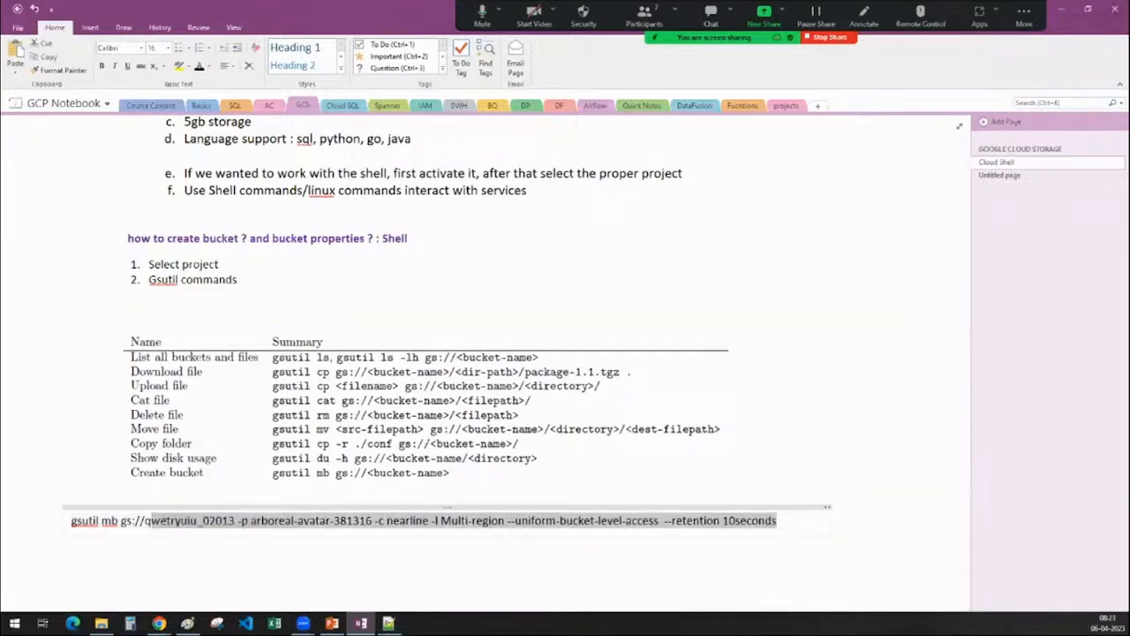
pyautogui.hotkey('alt', 'Tab')
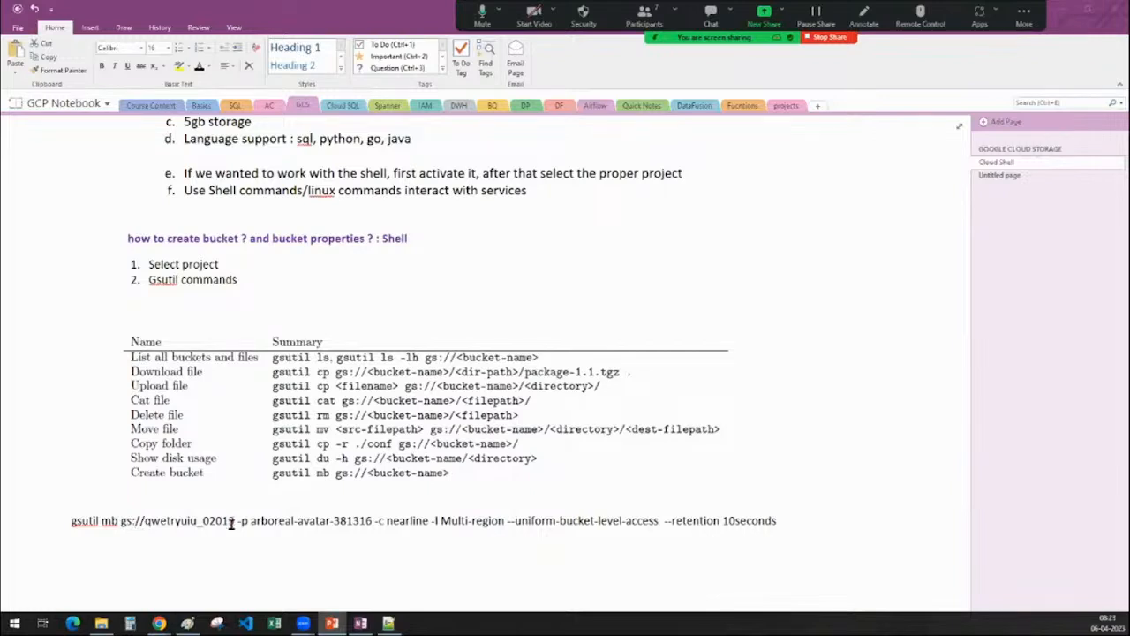
pyautogui.moveTo(121, 521); pyautogui.dragTo(240, 523)
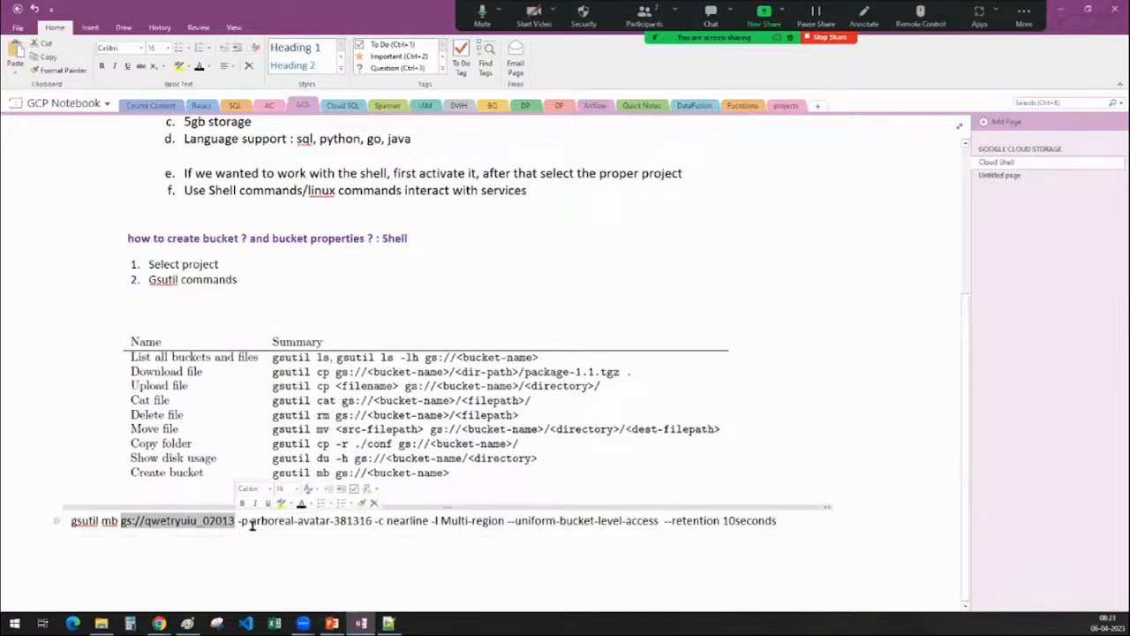
pyautogui.moveTo(251, 522); pyautogui.dragTo(426, 521)
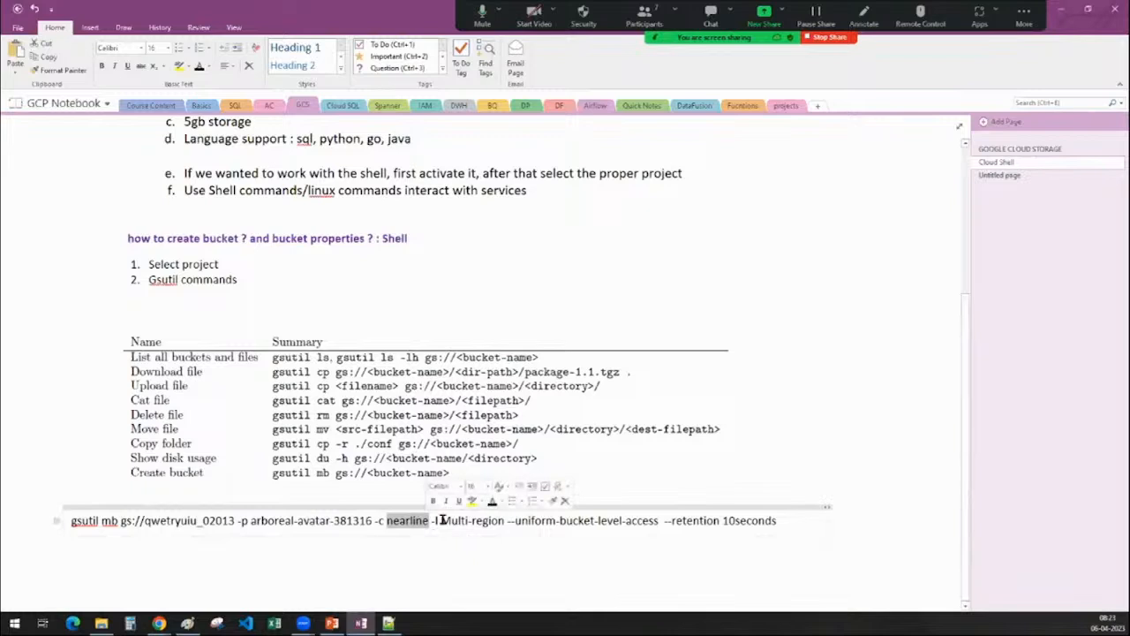
pyautogui.moveTo(507, 521); pyautogui.dragTo(786, 521)
pyautogui.press('BackSpace')
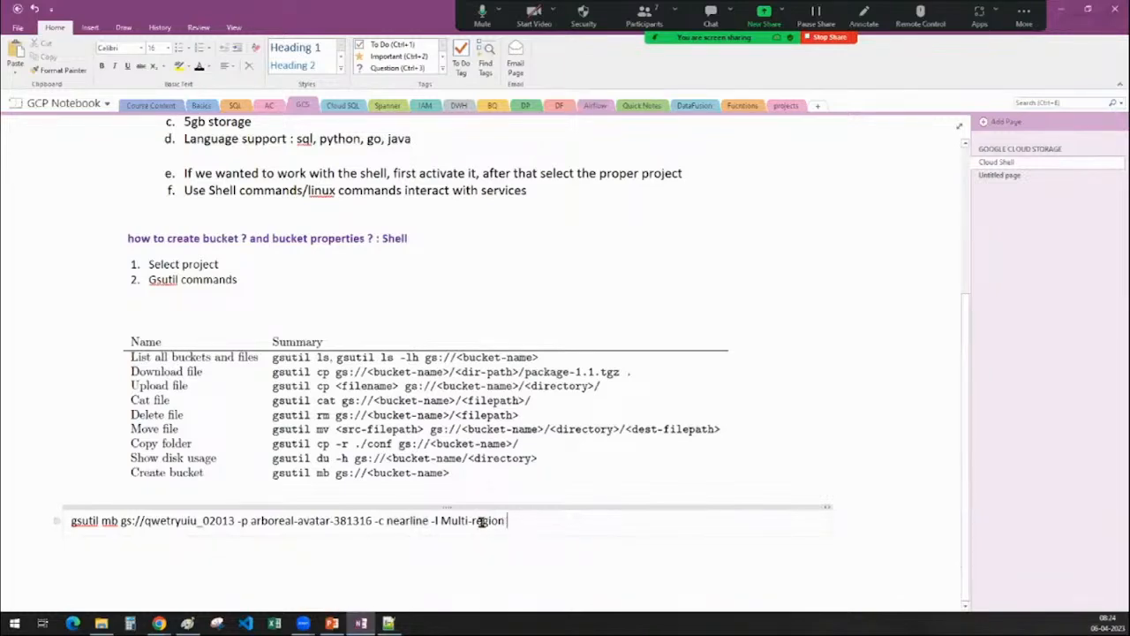
# Copy the shortened gsutil mb command from OneNote, switch to Cloud Shell in Chrome, clear the terminal and try running it
pyautogui.moveTo(482, 522); pyautogui.dragTo(62, 524)
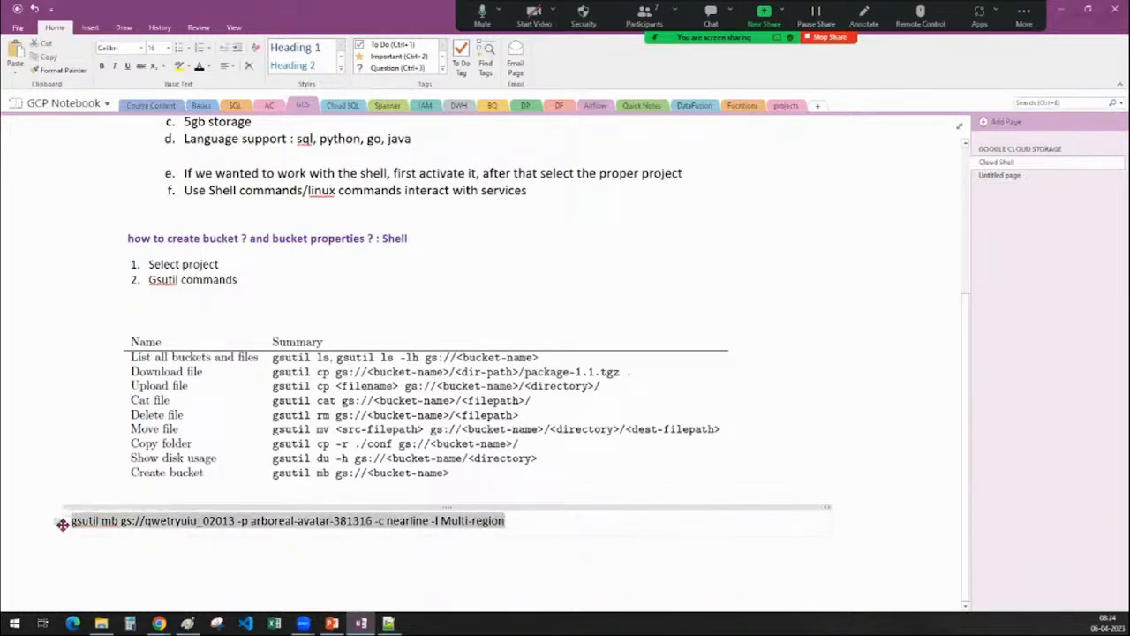
pyautogui.hotkey('alt', 'Tab')
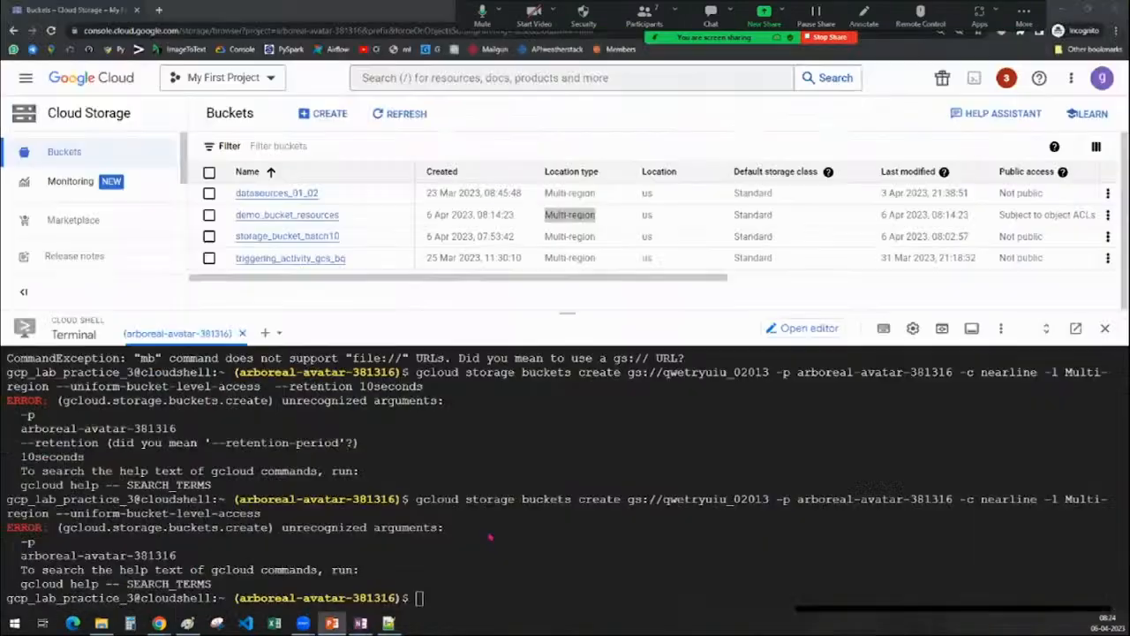
pyautogui.write('gcloud storage buckets create gs://qwetryuiu_02013 -p arboreal-avatar-381316 -c nearline -l Multi-region --uniform-bucket-level-access')
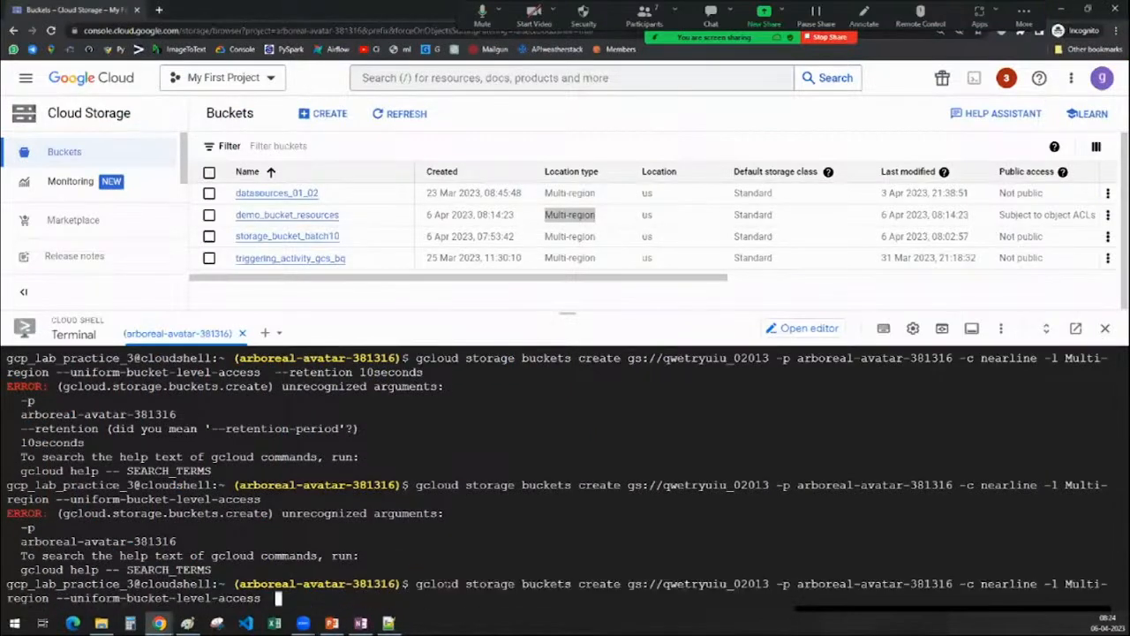
pyautogui.hotkey('ctrl', 'c')
pyautogui.write('clear')
pyautogui.press('Return')
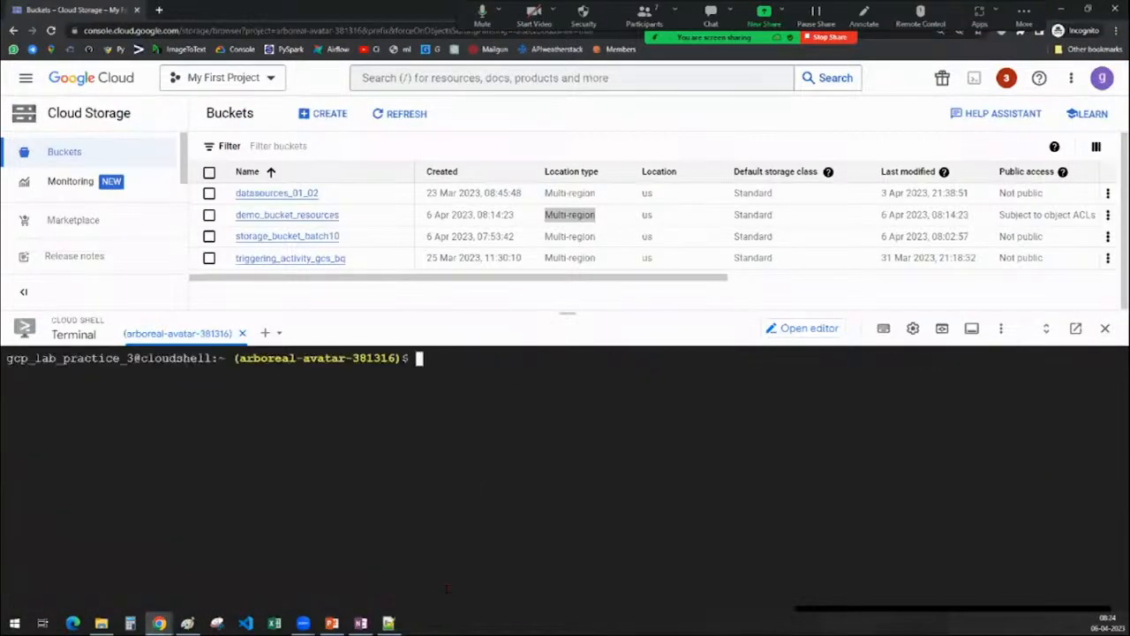
pyautogui.hotkey('ctrl', 'v')
pyautogui.press('Return')
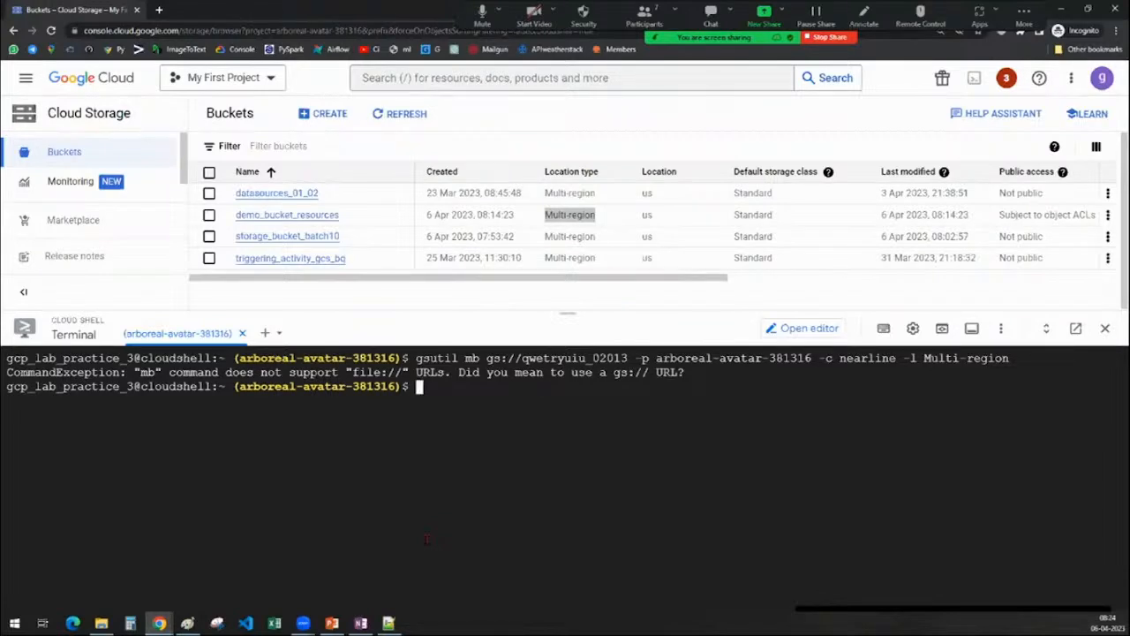
# Copy the CommandException error line from the terminal and search Google for it in a new browser tab
pyautogui.moveTo(685, 373); pyautogui.dragTo(6, 374)
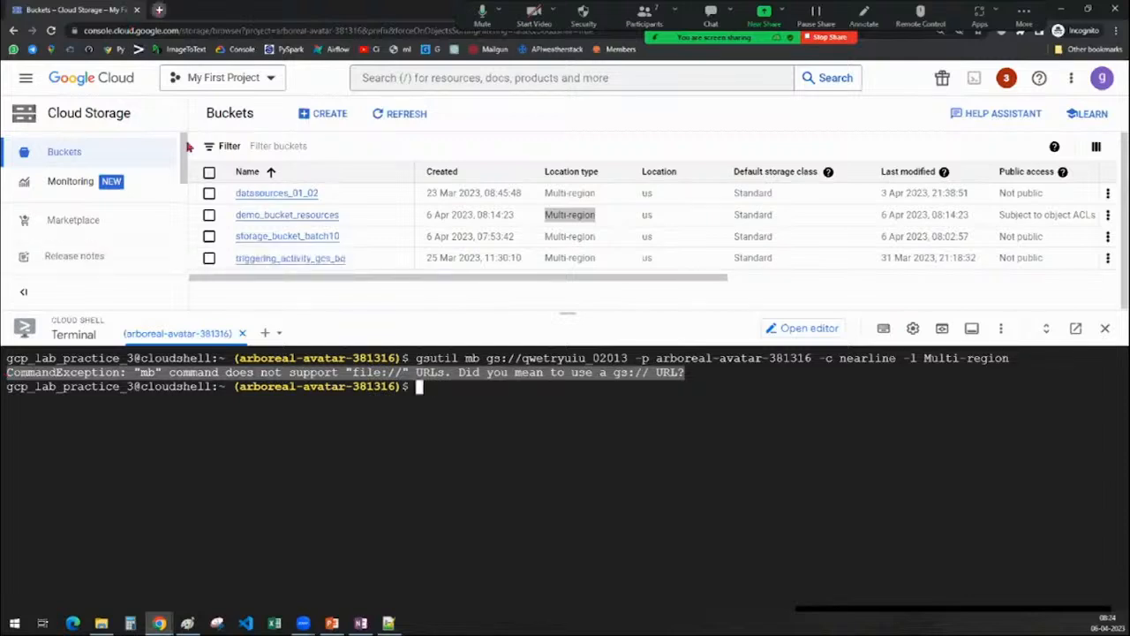
pyautogui.hotkey('ctrl', 't')
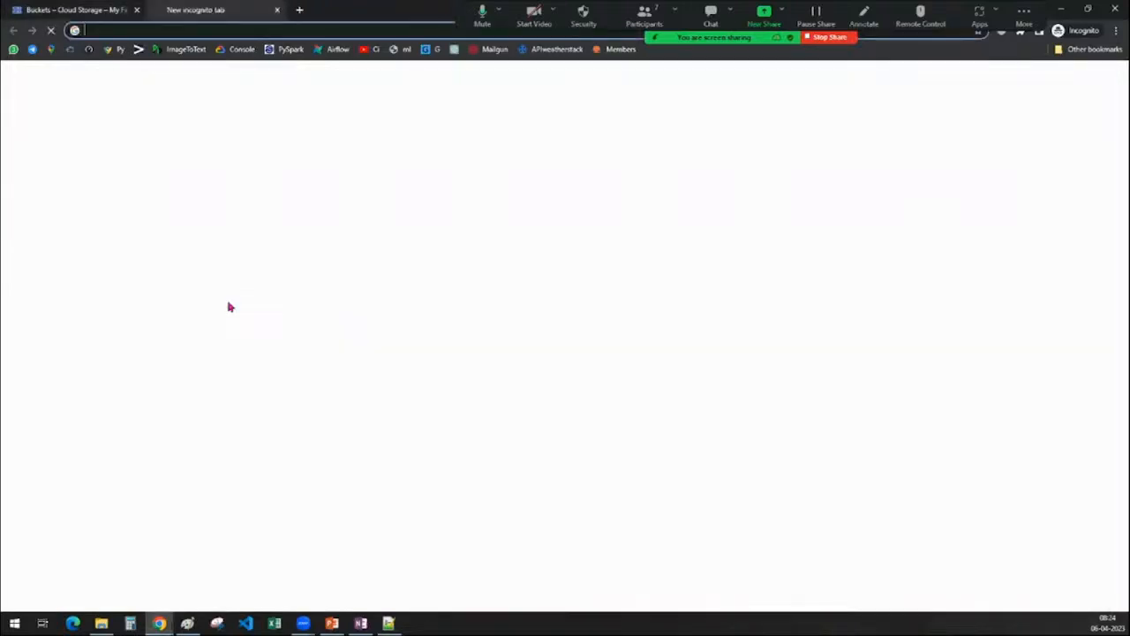
pyautogui.hotkey('ctrl', 'v')
pyautogui.press('Return')
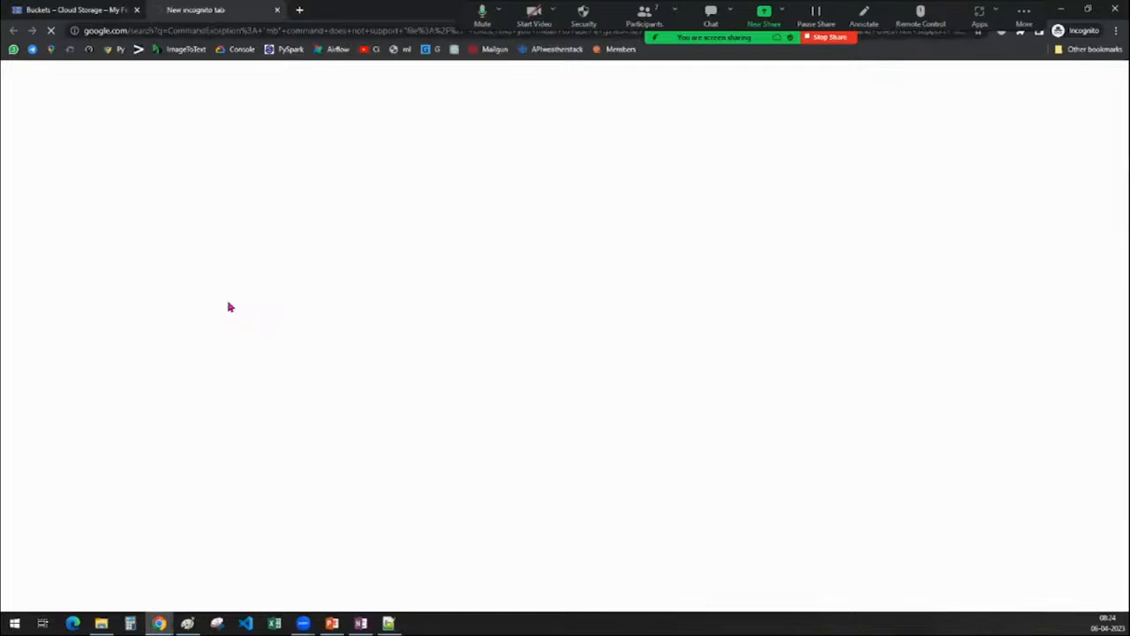
pyautogui.hotkey('ctrl', 'Tab')
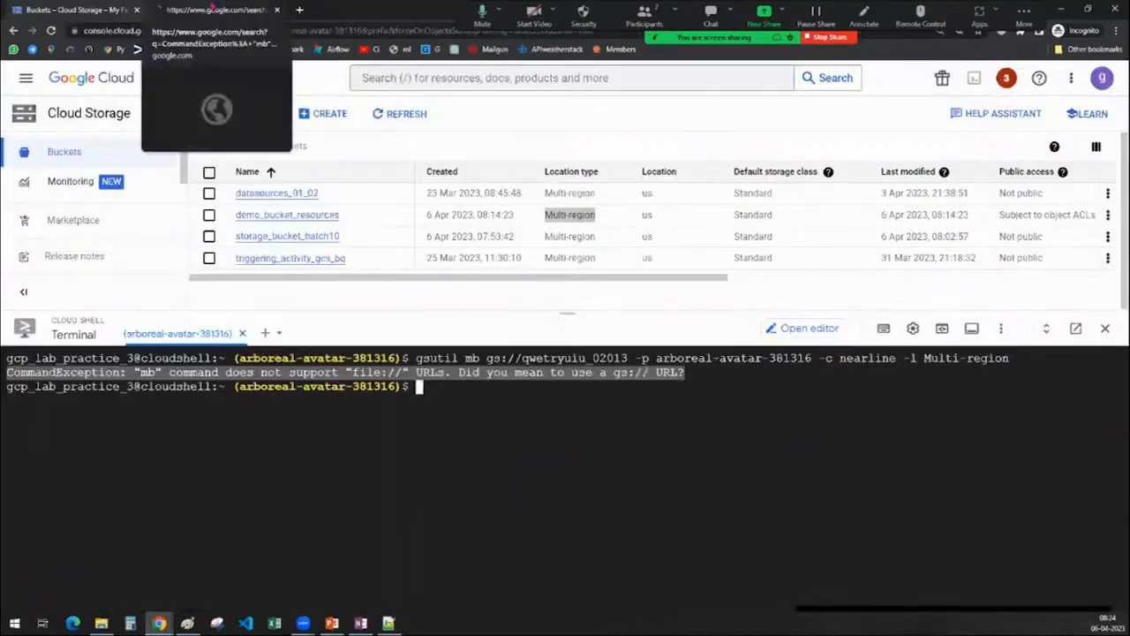
pyautogui.click(213, 8)
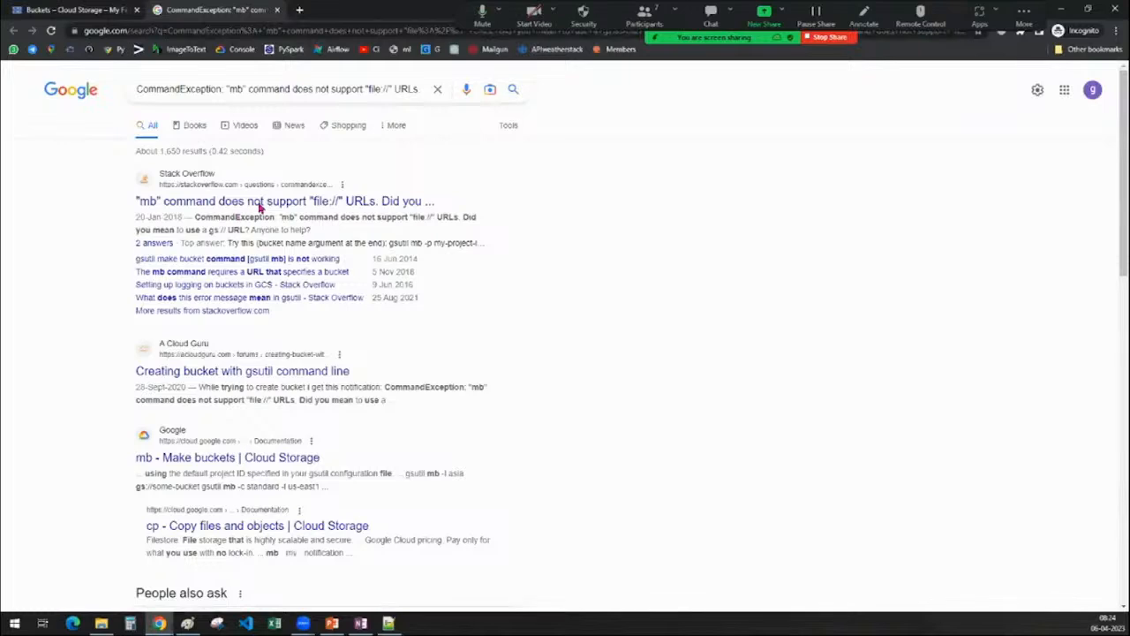
# Open the Stack Overflow result and examine where the top answer puts the bucket name in the gsutil mb command
pyautogui.click(285, 203)
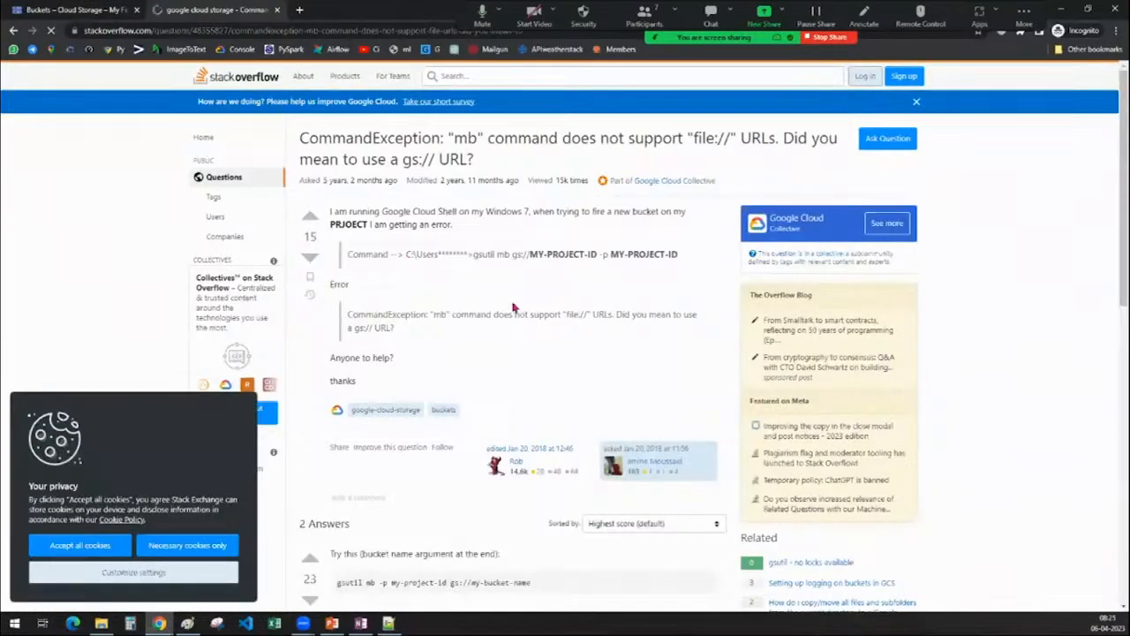
pyautogui.scroll(-2, 513, 307)
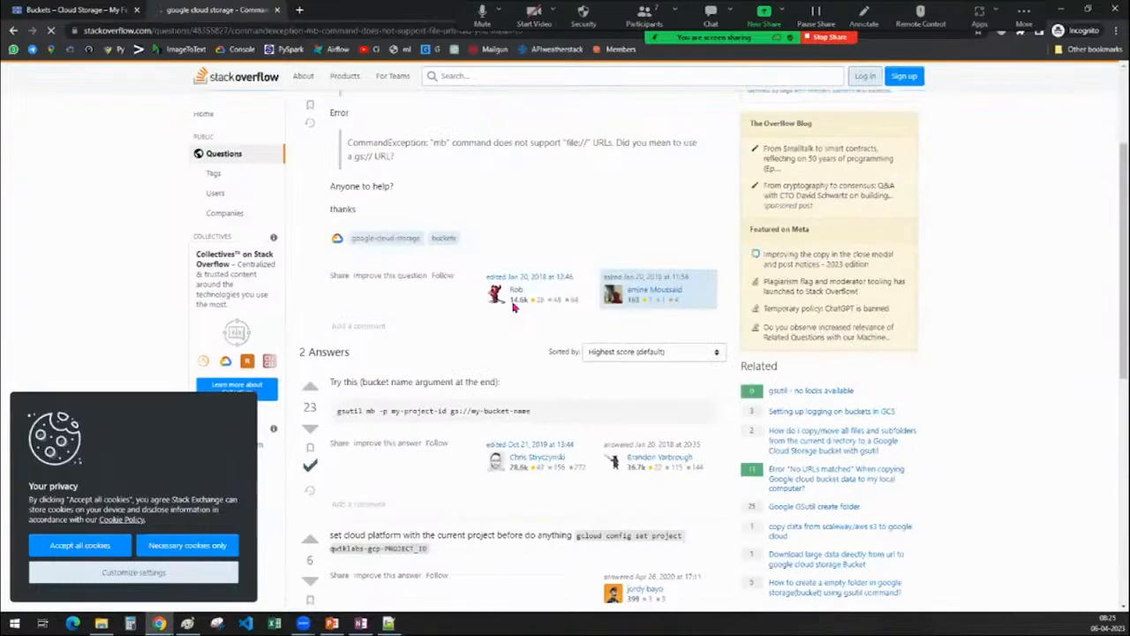
pyautogui.scroll(-1, 379, 364)
pyautogui.scroll(1, 383, 363)
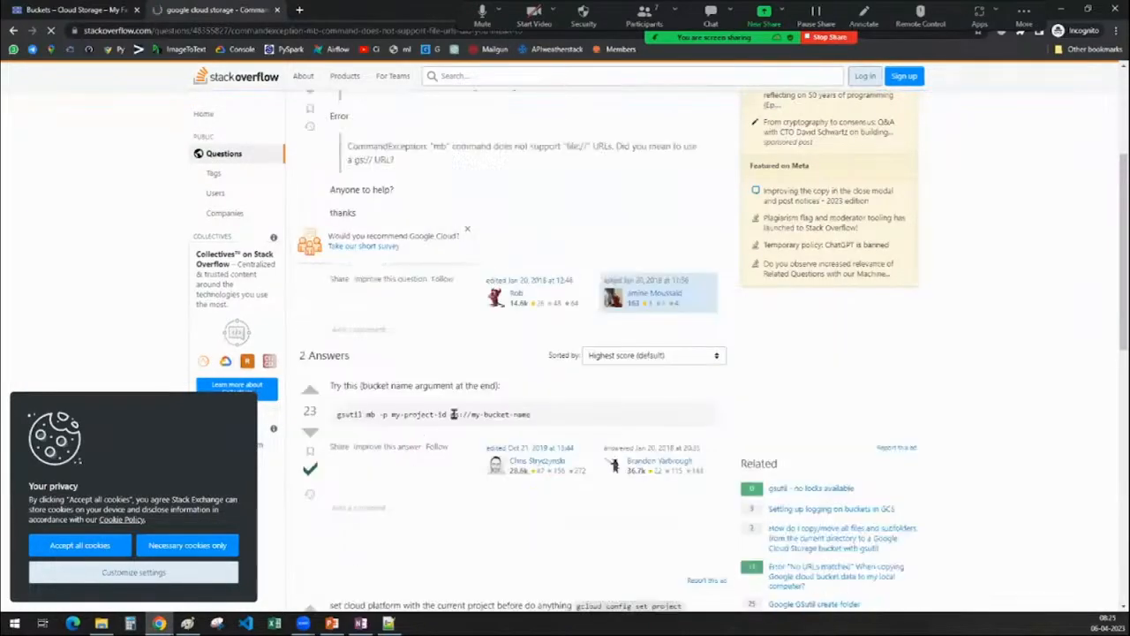
pyautogui.moveTo(452, 414); pyautogui.dragTo(582, 421)
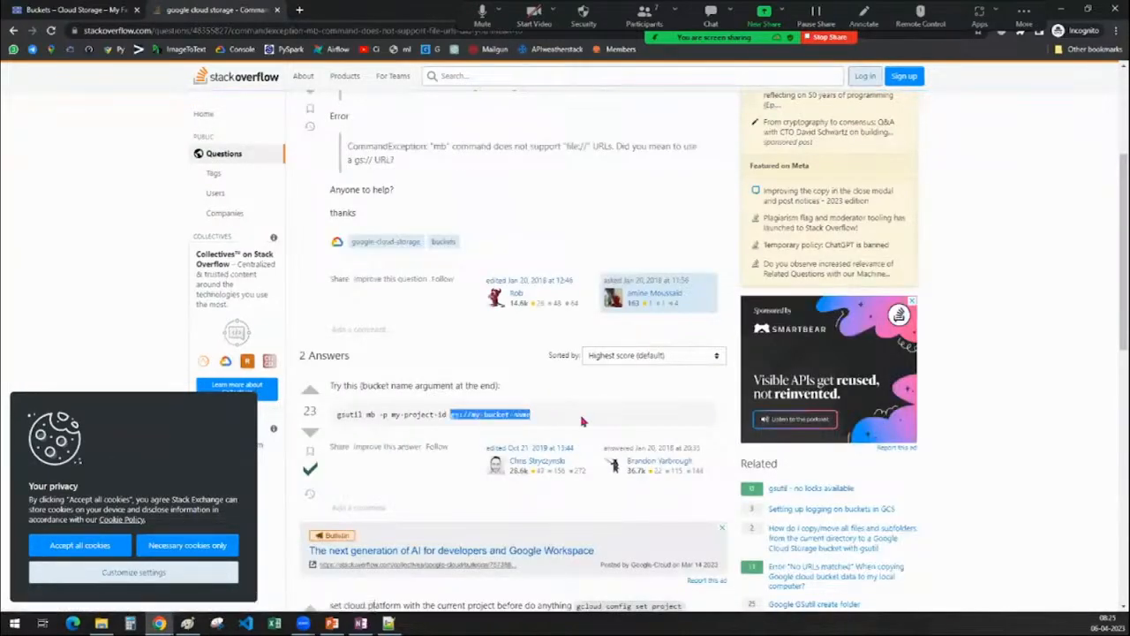
# Switch to OneNote, move gs://qwetryuiu_02013 to the end of the gsutil mb command and copy the whole line
pyautogui.hotkey('ctrl', 'shift', 'Tab')
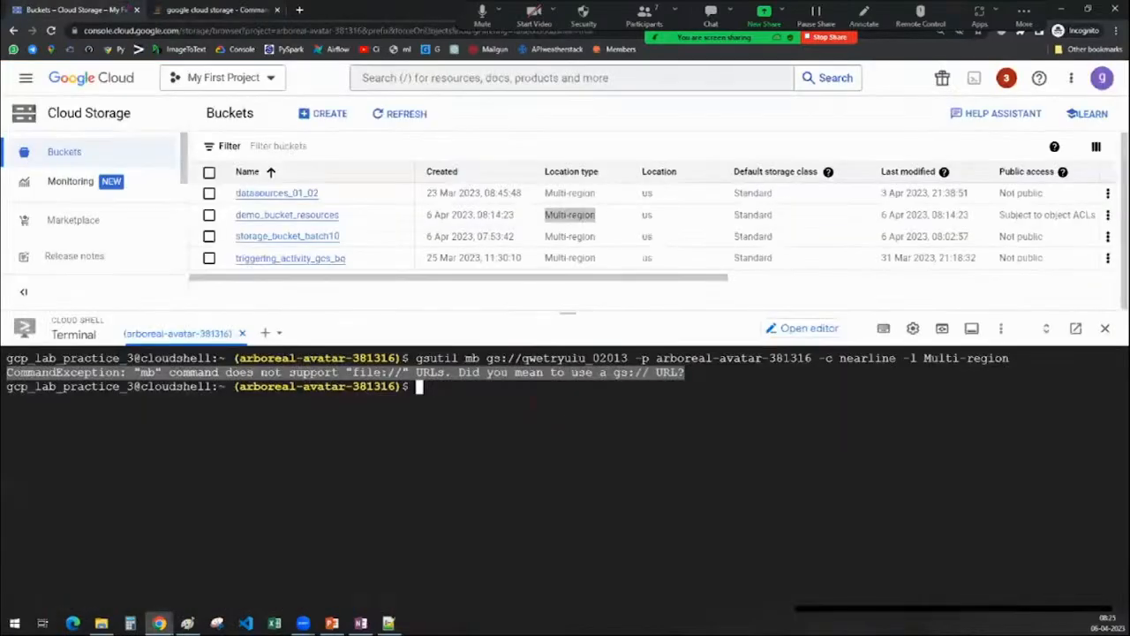
pyautogui.click(469, 372)
pyautogui.click(360, 624)
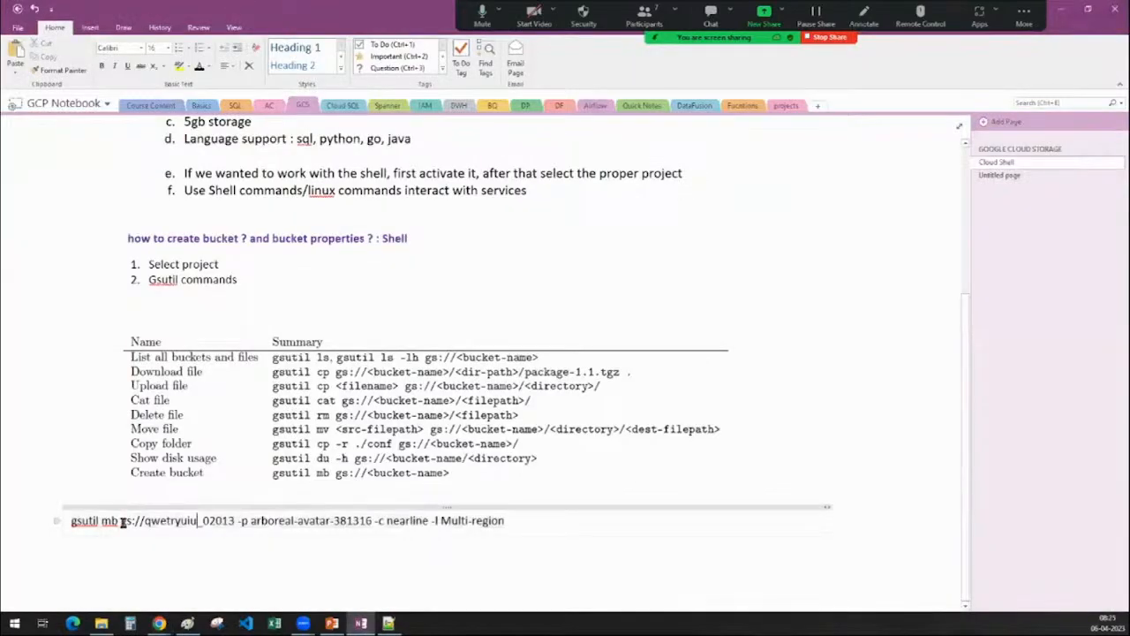
pyautogui.moveTo(121, 522); pyautogui.dragTo(235, 522)
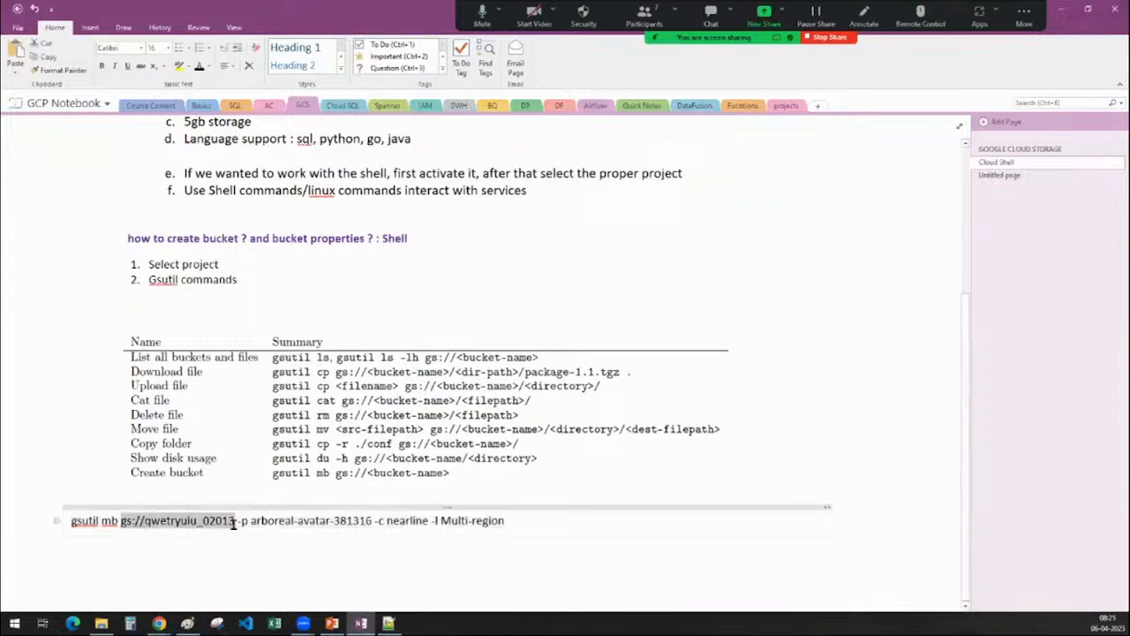
pyautogui.press('BackSpace')
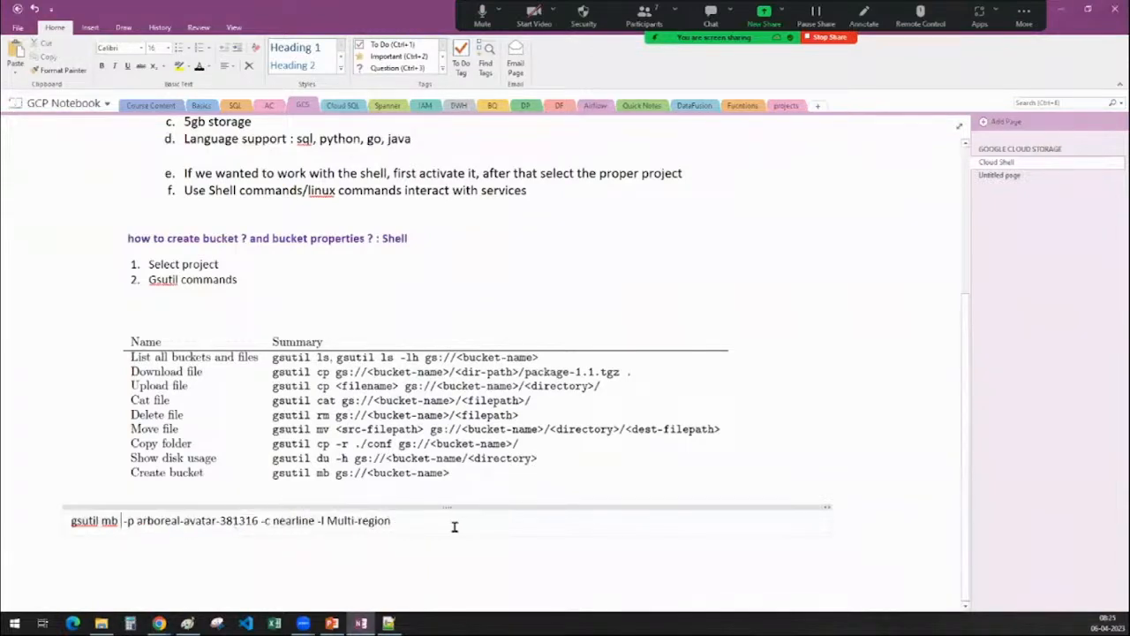
pyautogui.hotkey('ctrl', 'v')
pyautogui.moveTo(510, 521); pyautogui.dragTo(62, 520)
pyautogui.hotkey('ctrl', 'c')
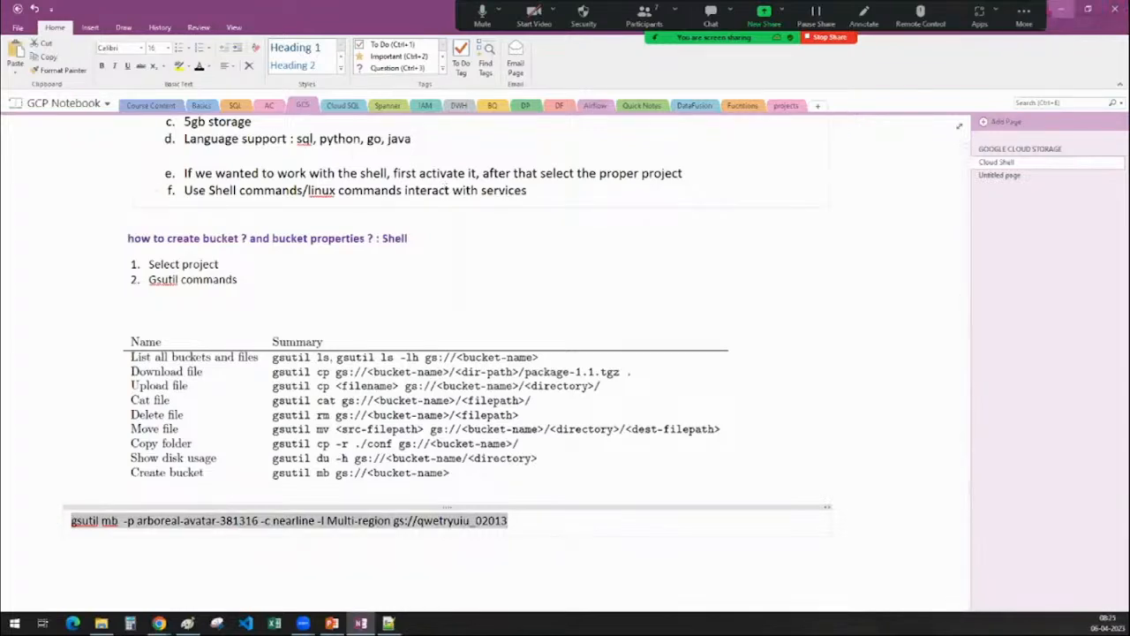
# Switch back to Cloud Shell in Chrome and try running the reordered gsutil mb command with location Multi-region
pyautogui.click(1057, 11)
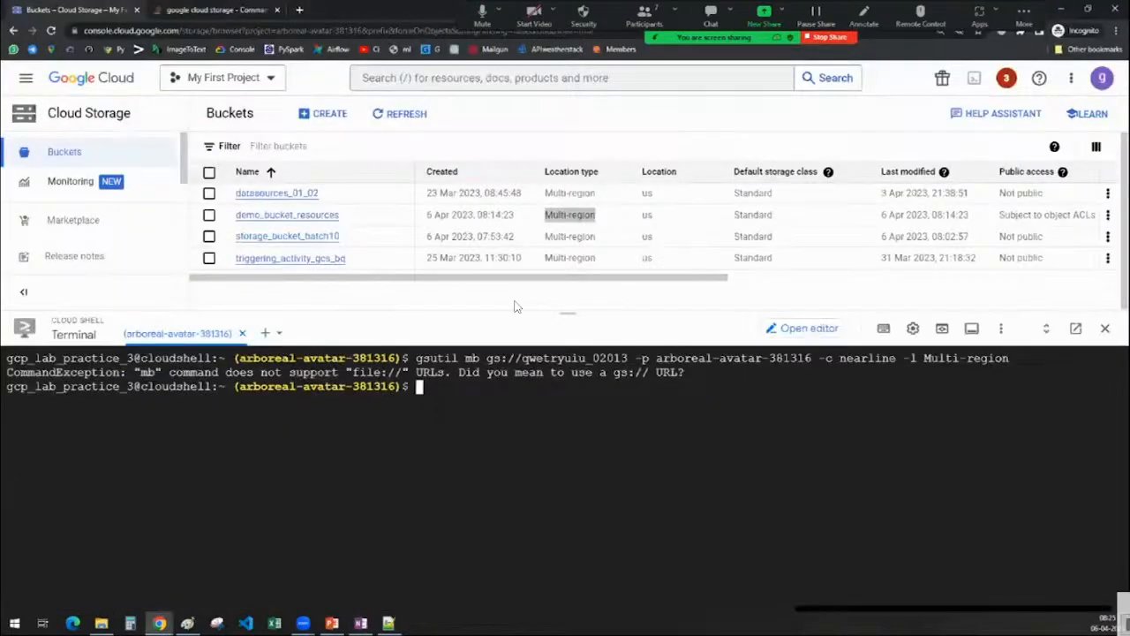
pyautogui.hotkey('ctrl', 'v')
pyautogui.press('Return')
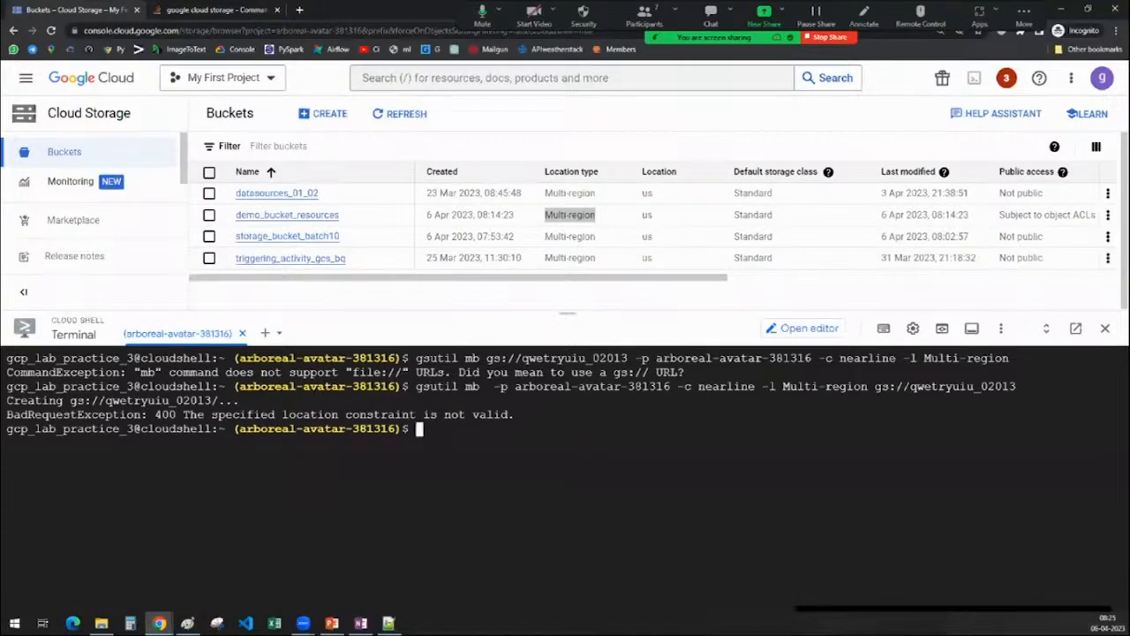
pyautogui.hotkey('alt', 'Tab')
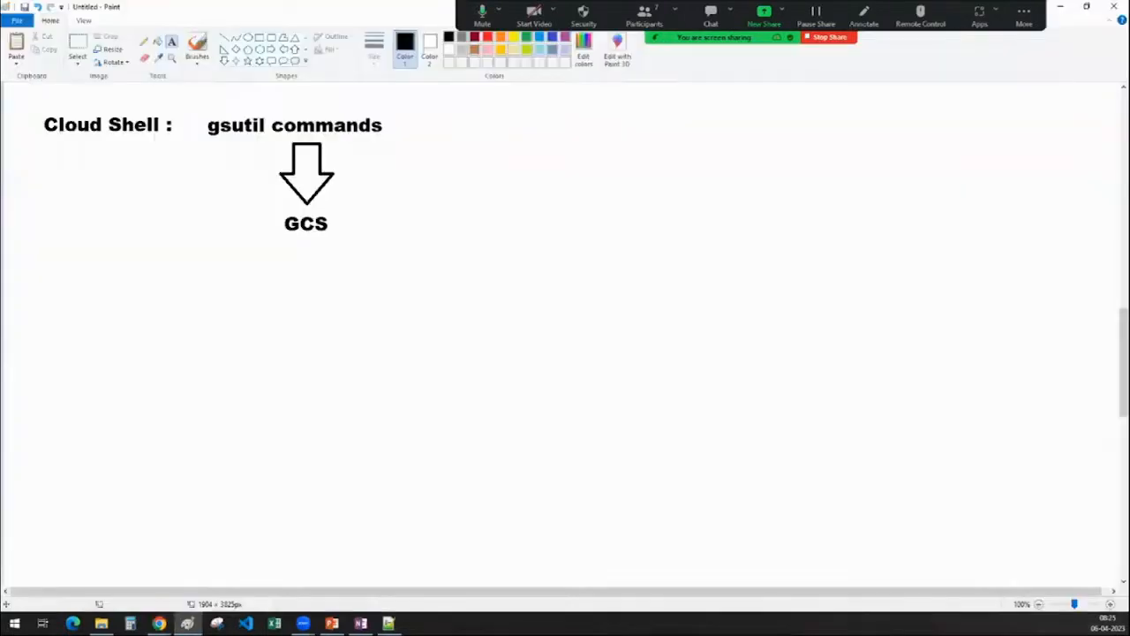
pyautogui.hotkey('alt', 'Tab')
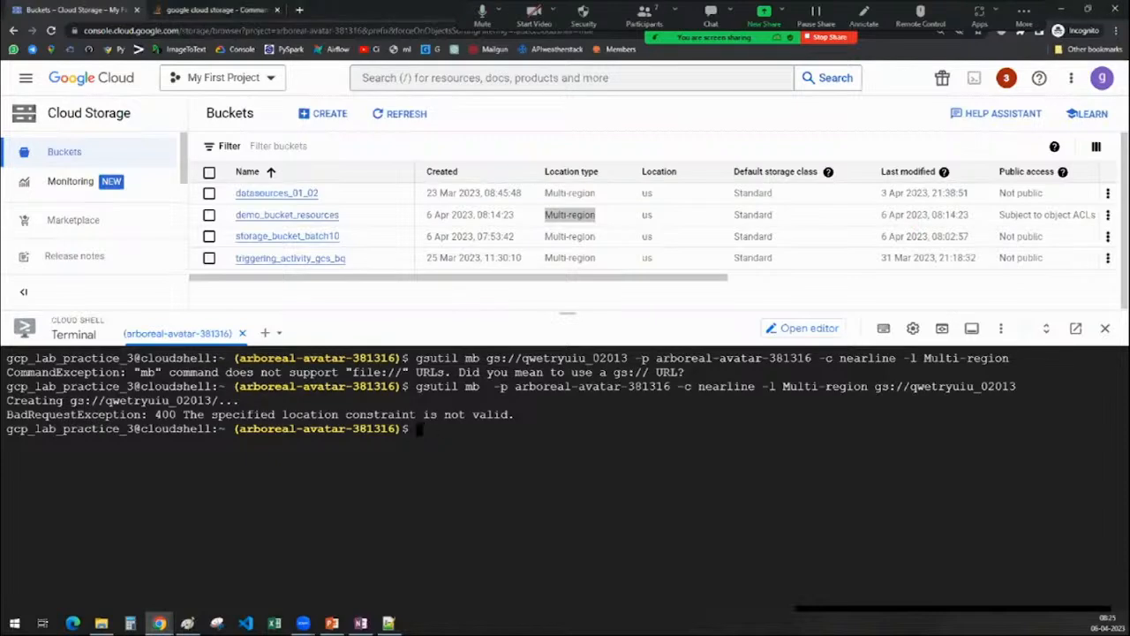
# Reenter the gsutil mb command, replace the location Multi-region with US-EAST1 and run it to create the qwetryuiu_02013 bucket
pyautogui.moveTo(415, 386); pyautogui.dragTo(1018, 386)
pyautogui.hotkey('ctrl', 'v')
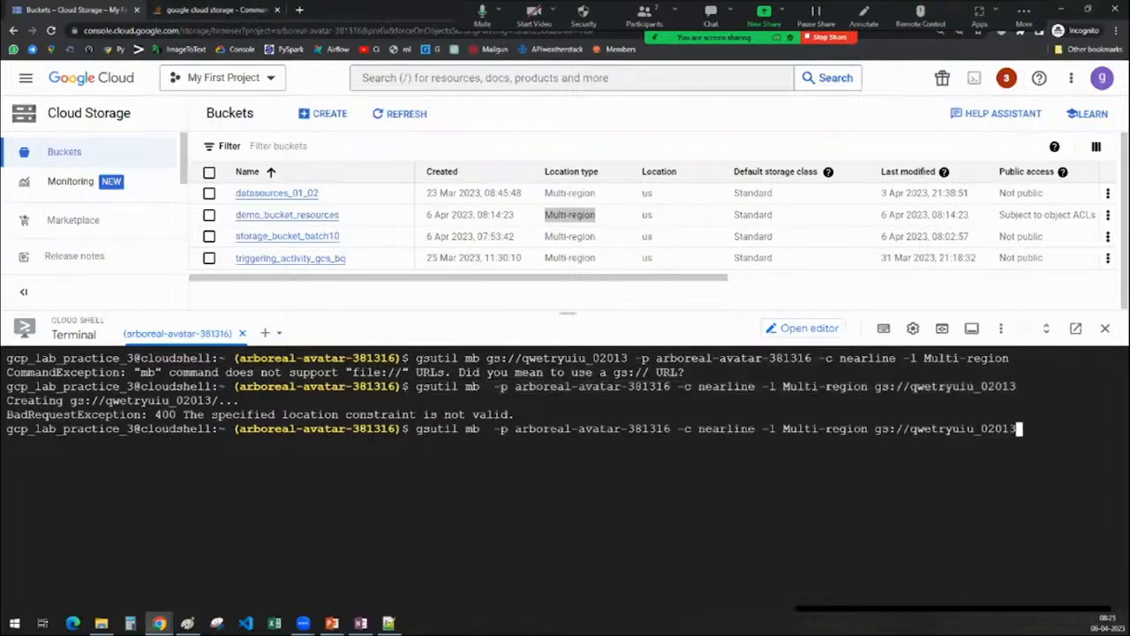
pyautogui.press('Left')
pyautogui.press('Left')
pyautogui.press('Left')
pyautogui.press('Left')
pyautogui.press('Left')
pyautogui.press('Left')
pyautogui.press('Left')
pyautogui.press('Left')
pyautogui.press('Left')
pyautogui.press('Left')
pyautogui.press('Left')
pyautogui.press('Left')
pyautogui.press('Left')
pyautogui.press('Left')
pyautogui.press('Left')
pyautogui.press('Left')
pyautogui.press('Left')
pyautogui.press('Left')
pyautogui.press('Left')
pyautogui.press('Left')
pyautogui.press('Left')
pyautogui.press('Right')
pyautogui.press('Right')
pyautogui.press('Right')
pyautogui.press('Right')
pyautogui.press('Right')
pyautogui.press('Right')
pyautogui.press('Right')
pyautogui.press('Right')
pyautogui.press('BackSpace')
pyautogui.press('BackSpace')
pyautogui.press('BackSpace')
pyautogui.press('BackSpace')
pyautogui.press('BackSpace')
pyautogui.press('BackSpace')
pyautogui.press('BackSpace')
pyautogui.press('BackSpace')
pyautogui.press('BackSpace')
pyautogui.press('BackSpace')
pyautogui.press('BackSpace')
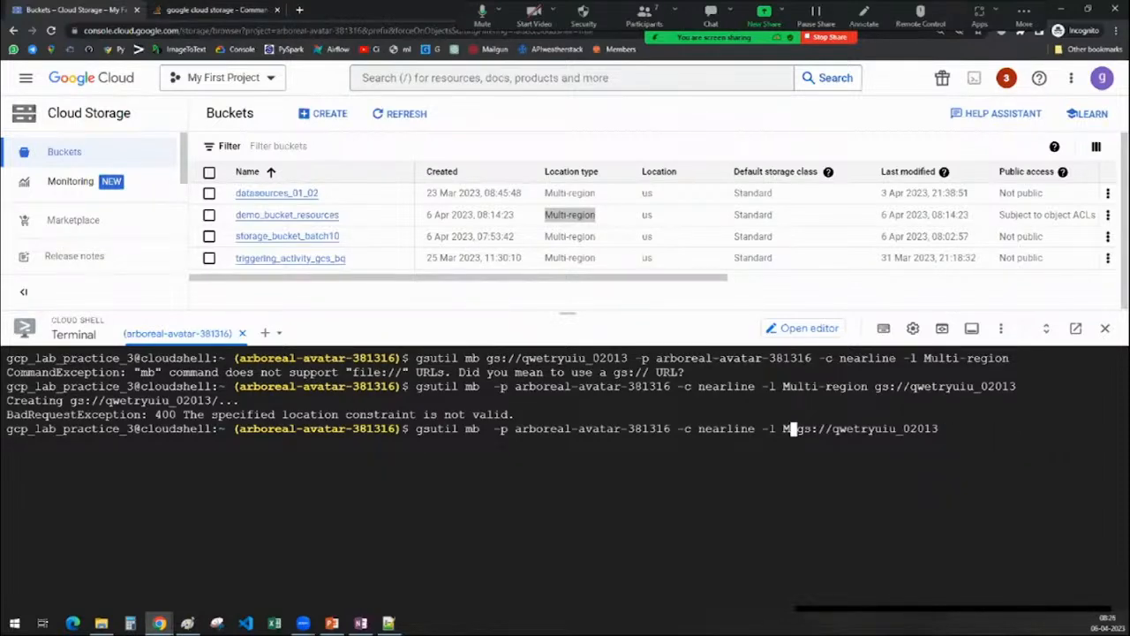
pyautogui.press('BackSpace')
pyautogui.write('US')
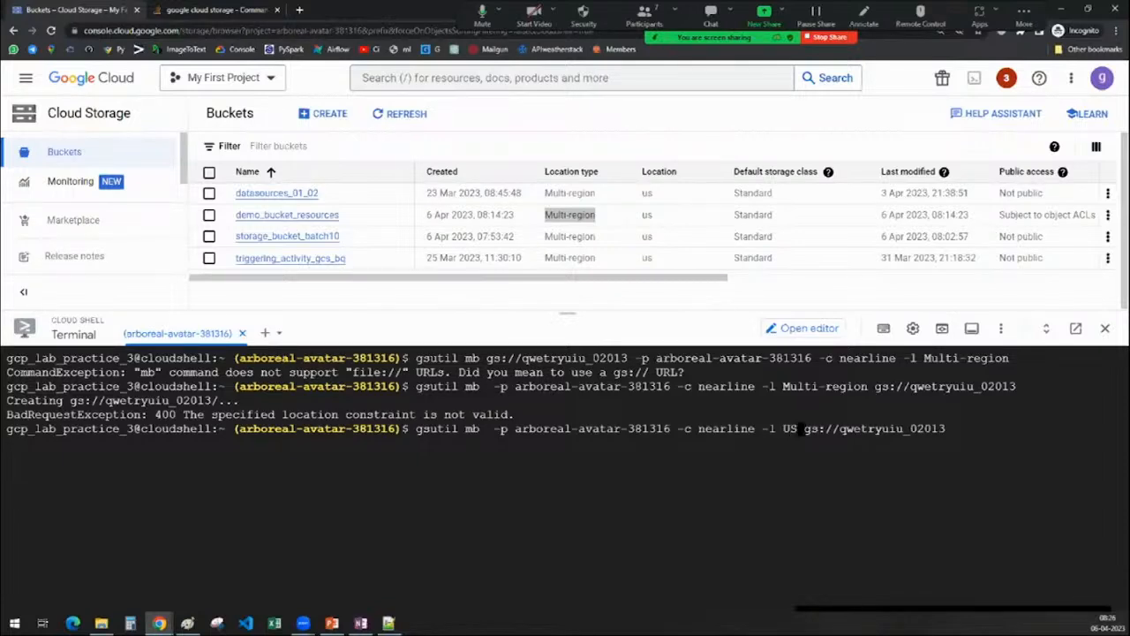
pyautogui.write('-EAST')
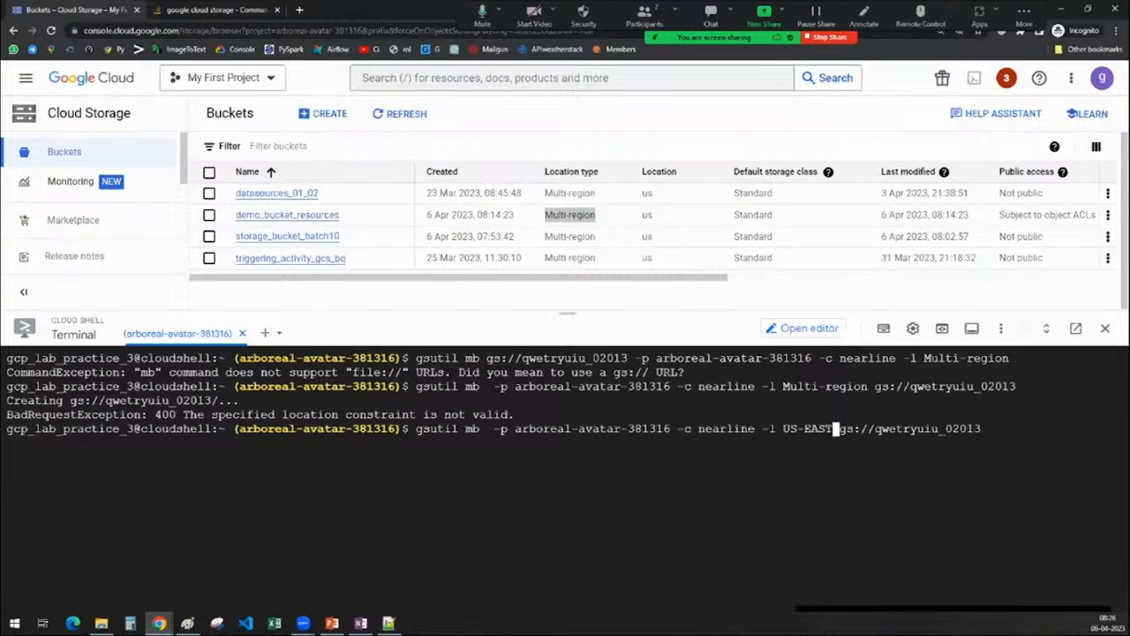
pyautogui.write('-')
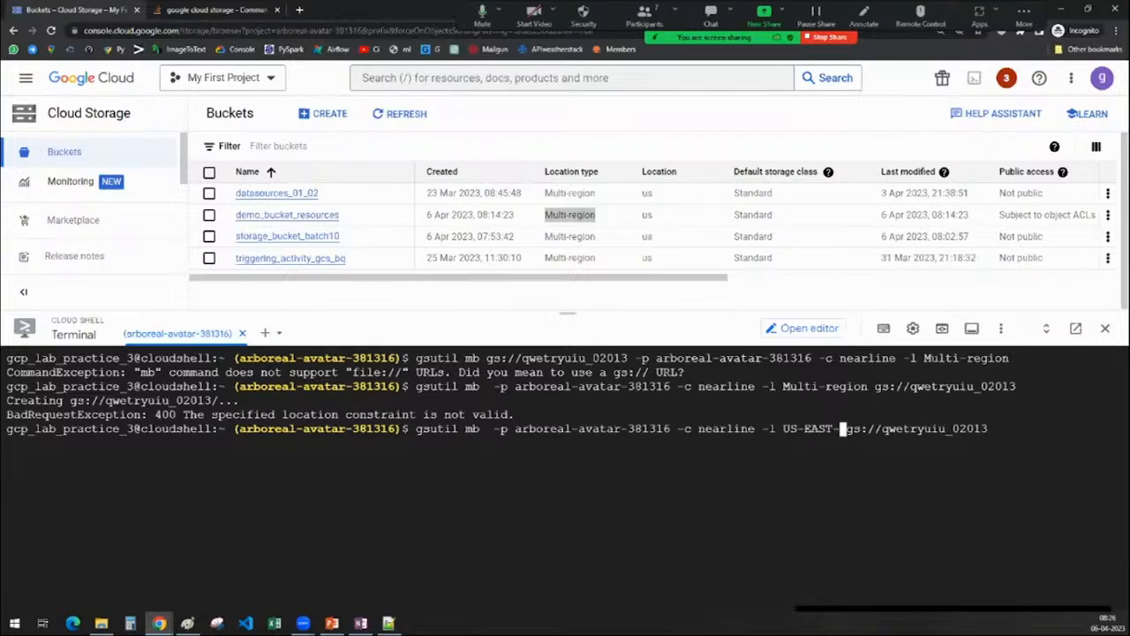
pyautogui.press('BackSpace')
pyautogui.write('1')
pyautogui.press('Return')
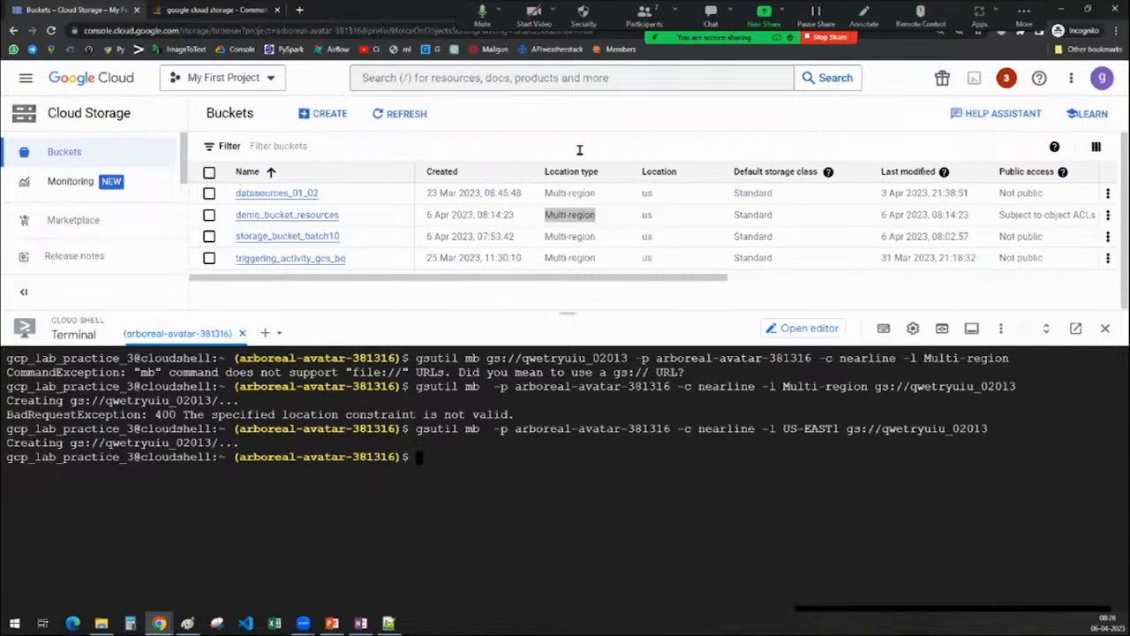
# Refresh the bucket list, examine the qwetryuiu_02013 bucket's name and location, and return to the terminal
pyautogui.click(376, 115)
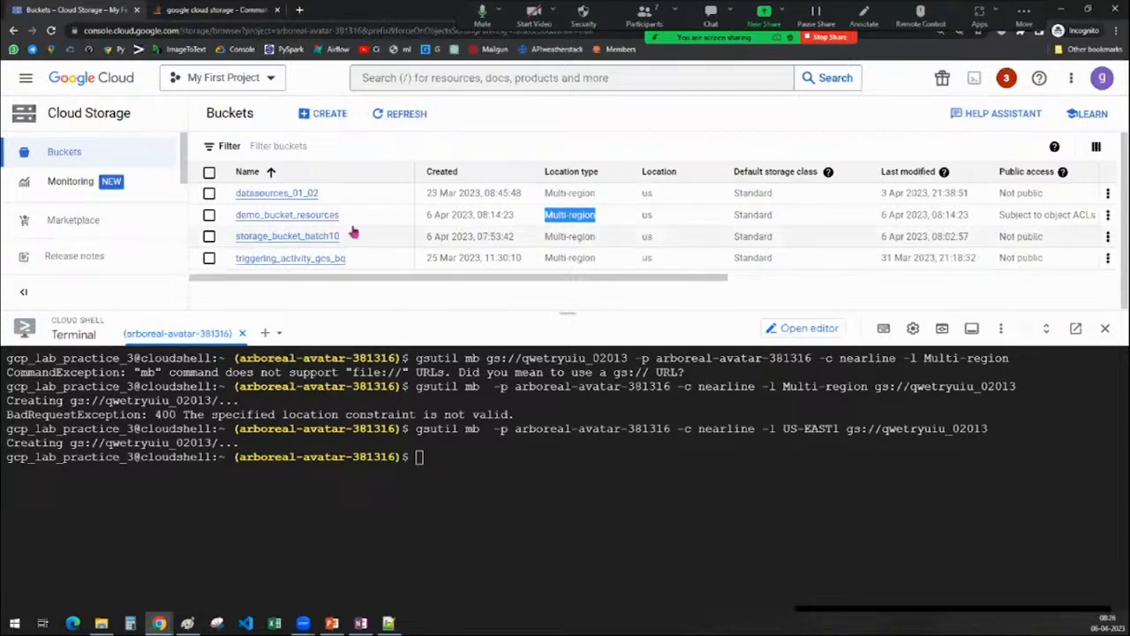
pyautogui.click(209, 236)
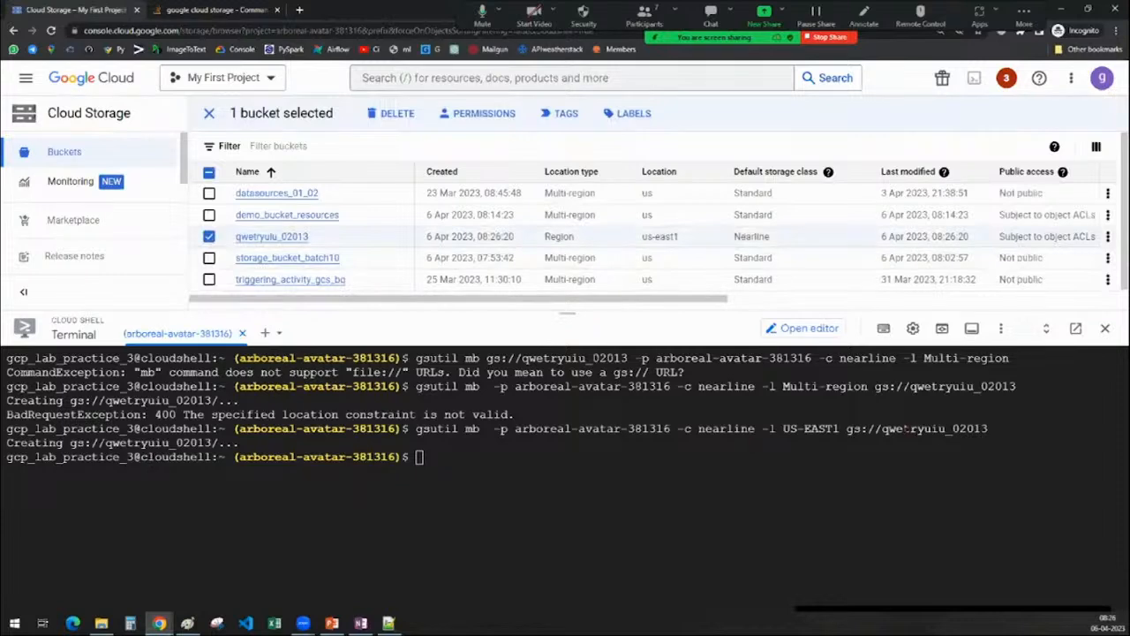
pyautogui.moveTo(881, 428); pyautogui.dragTo(996, 429)
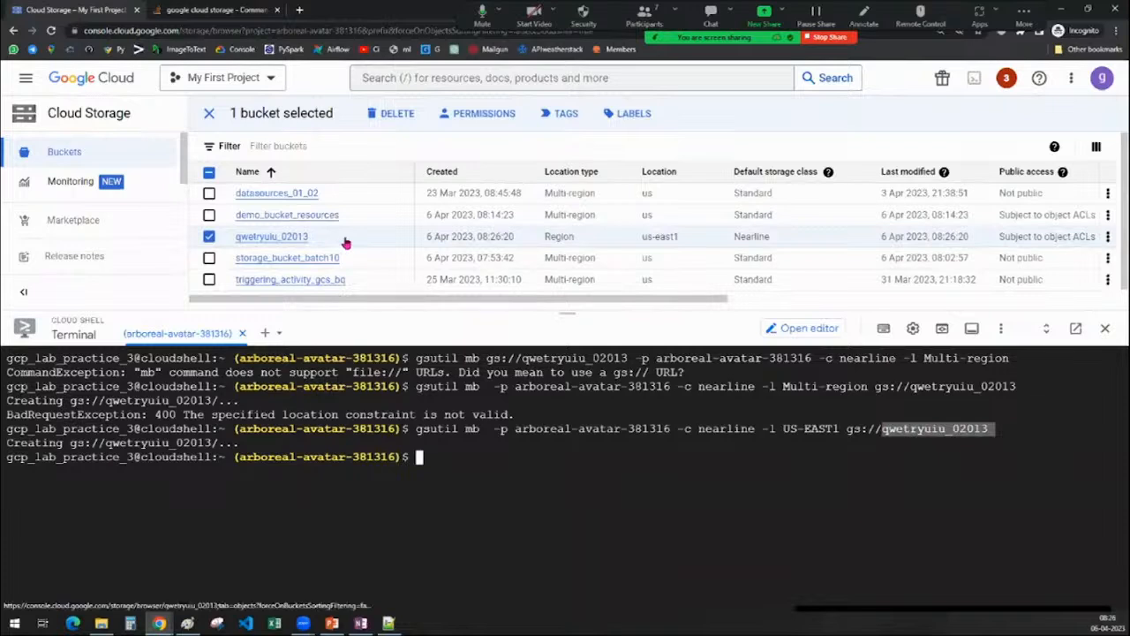
pyautogui.moveTo(539, 237); pyautogui.dragTo(688, 244)
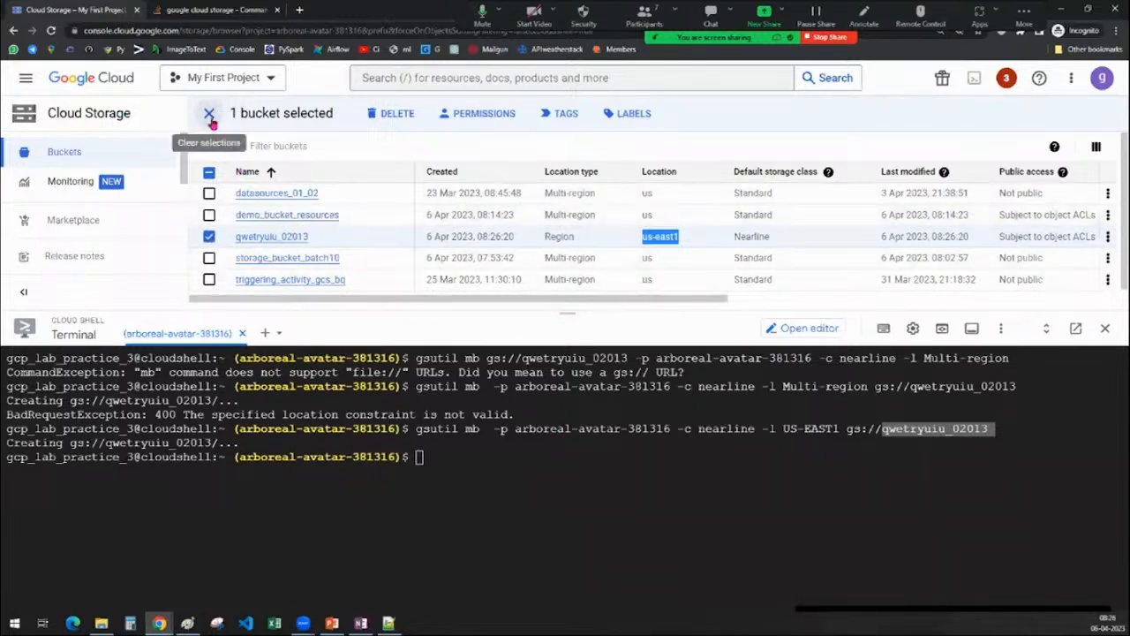
pyautogui.click(209, 237)
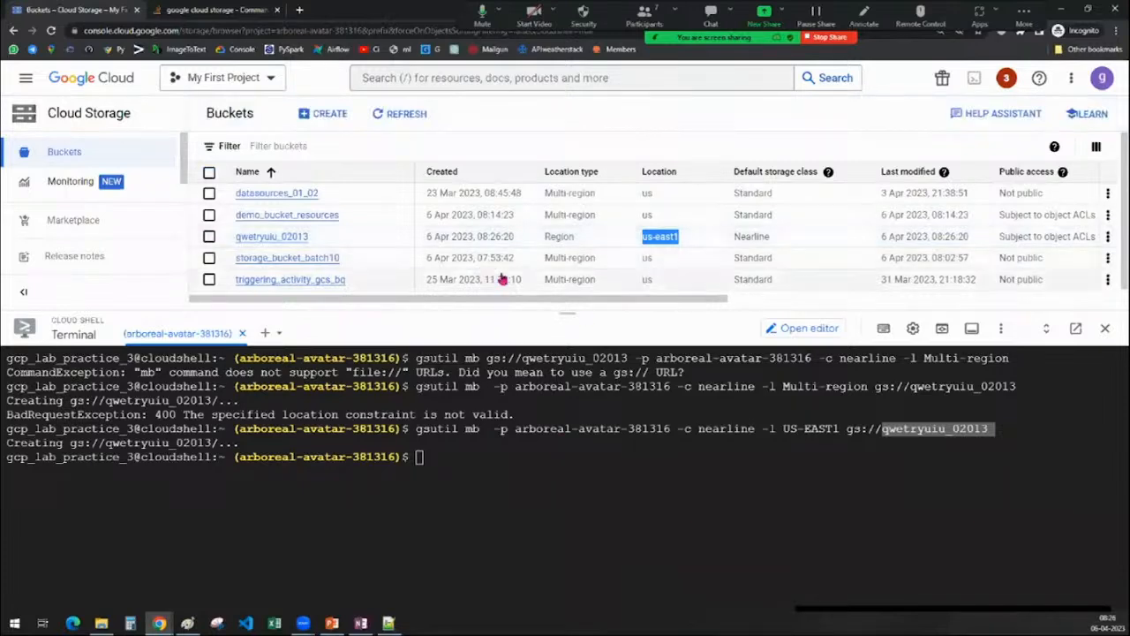
pyautogui.click(468, 468)
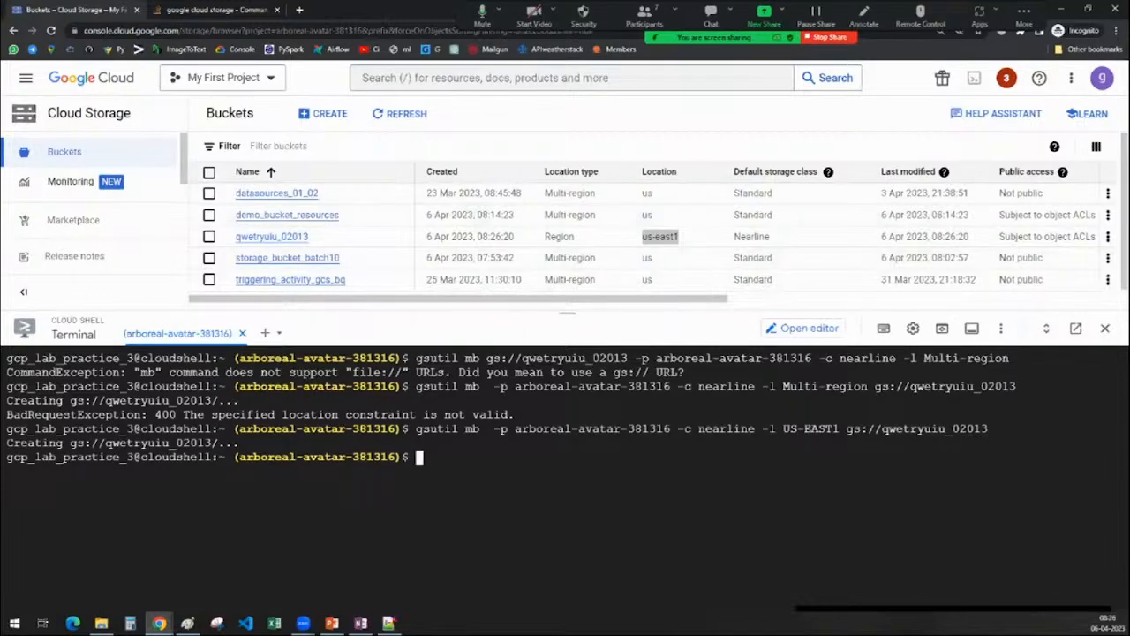
# Switch to OneNote, consult the gsutil command table for the delete syntax, and return to Cloud Shell in Chrome
pyautogui.click(360, 623)
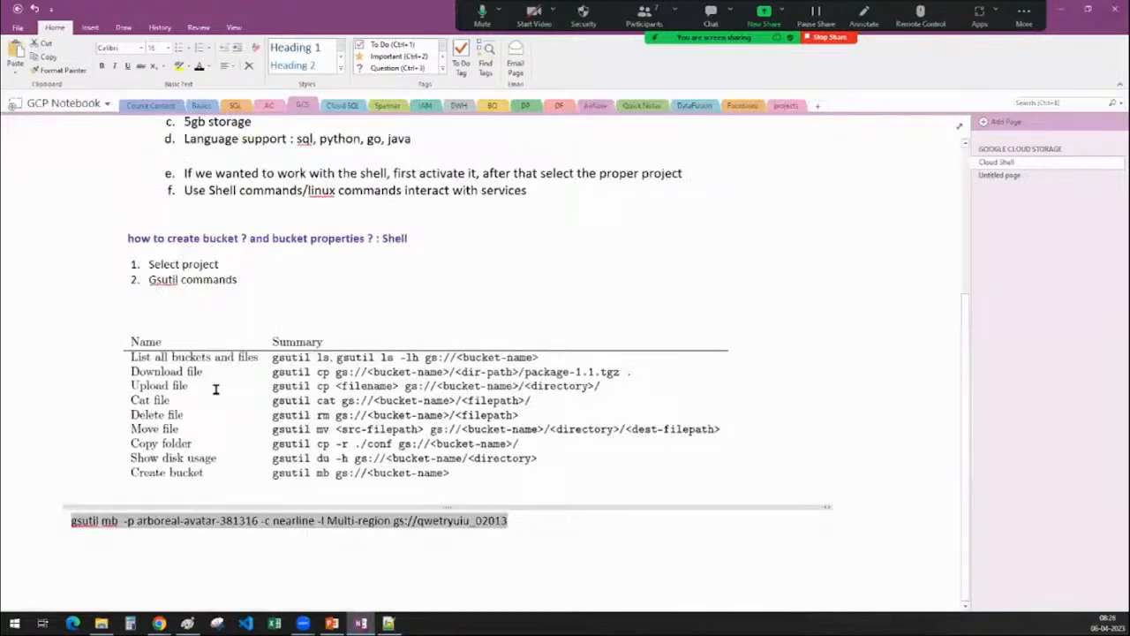
pyautogui.click(217, 388)
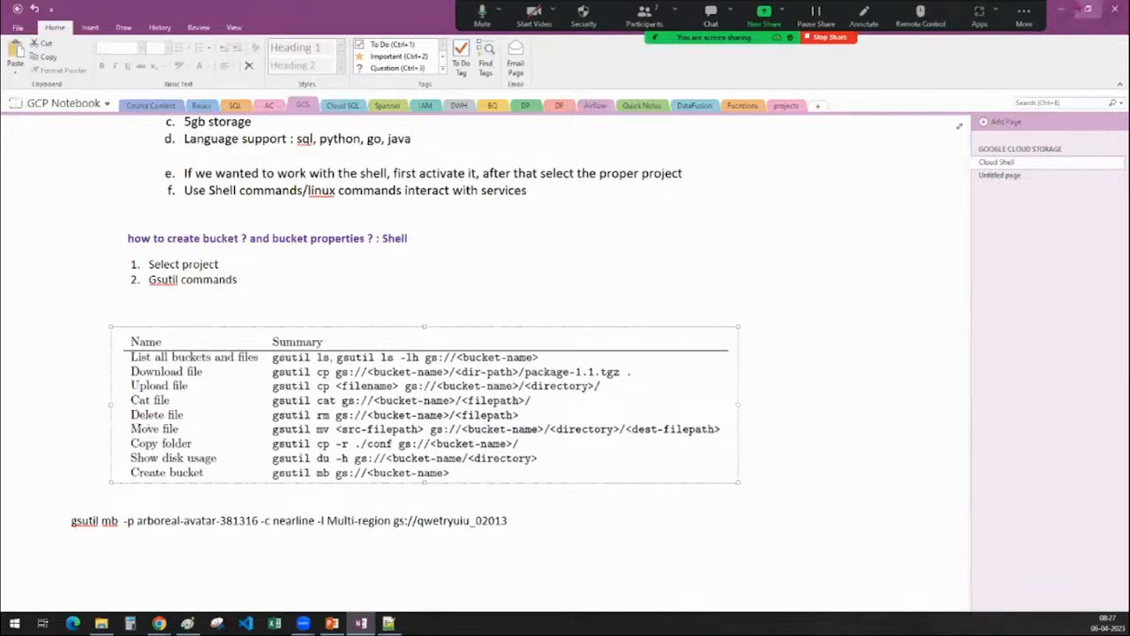
pyautogui.click(1069, 8)
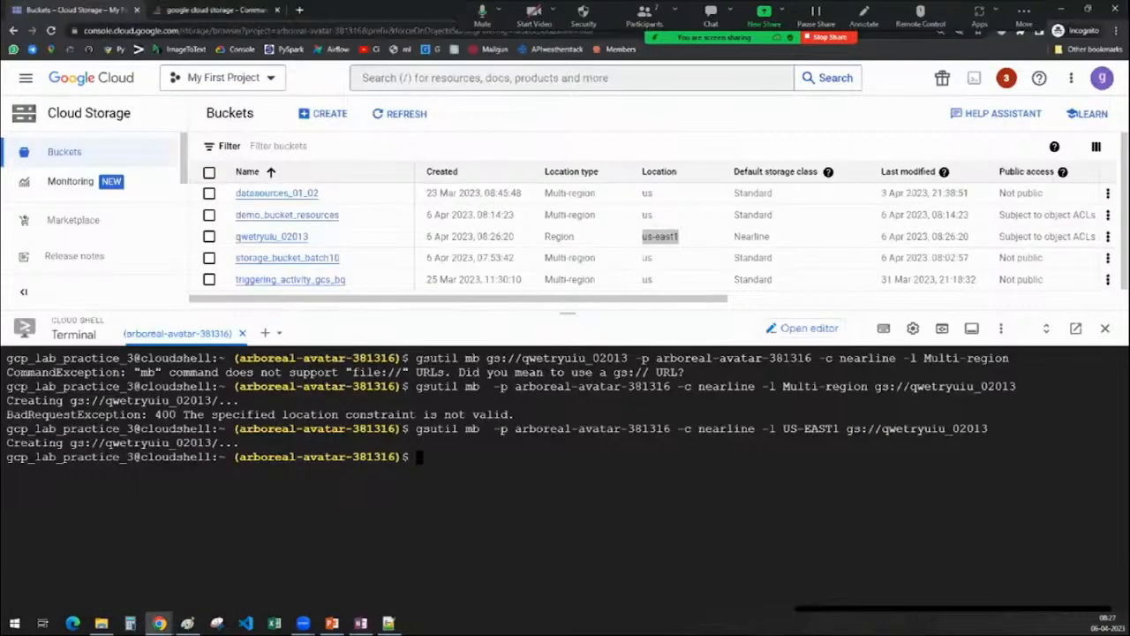
pyautogui.write('DUSITL')
pyautogui.press('BackSpace')
pyautogui.press('BackSpace')
pyautogui.press('BackSpace')
pyautogui.press('BackSpace')
pyautogui.press('BackSpace')
pyautogui.press('BackSpace')
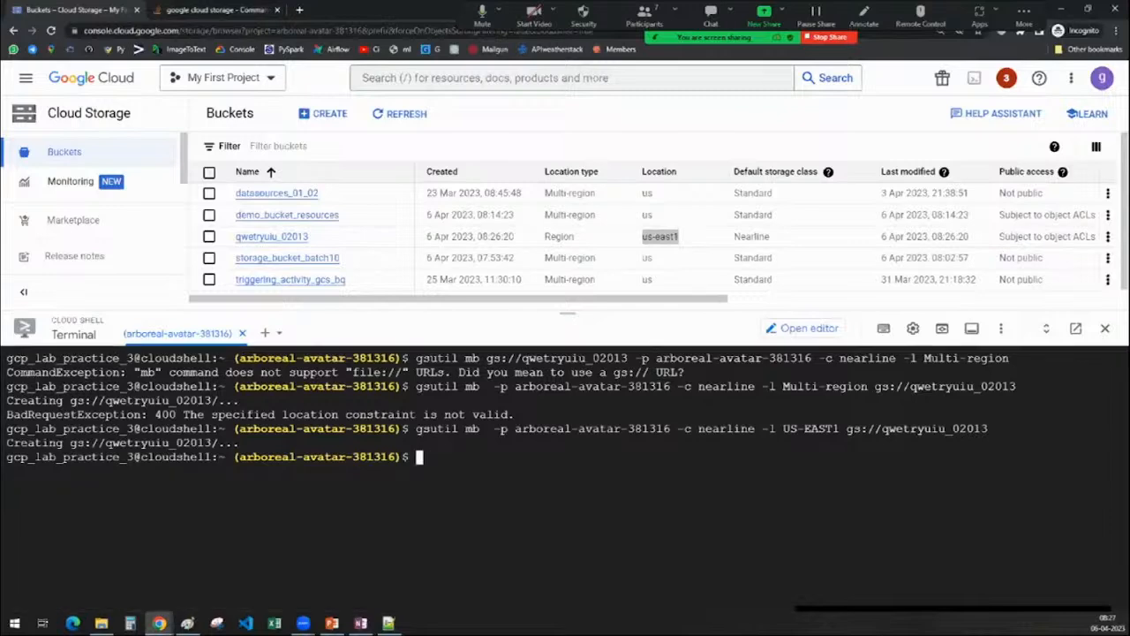
# Try to remove the bucket with gsutil rm gs://qwetryuiu_02013, copying its name from the bucket list
pyautogui.write('gsutil rm')
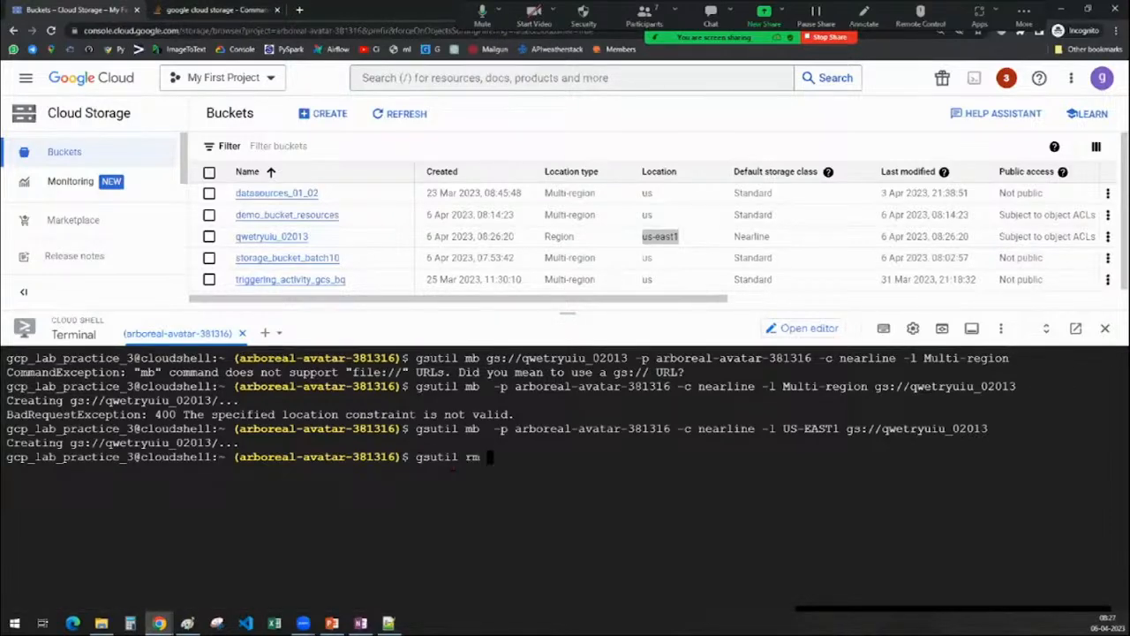
pyautogui.click(209, 236)
pyautogui.moveTo(310, 237); pyautogui.dragTo(235, 237)
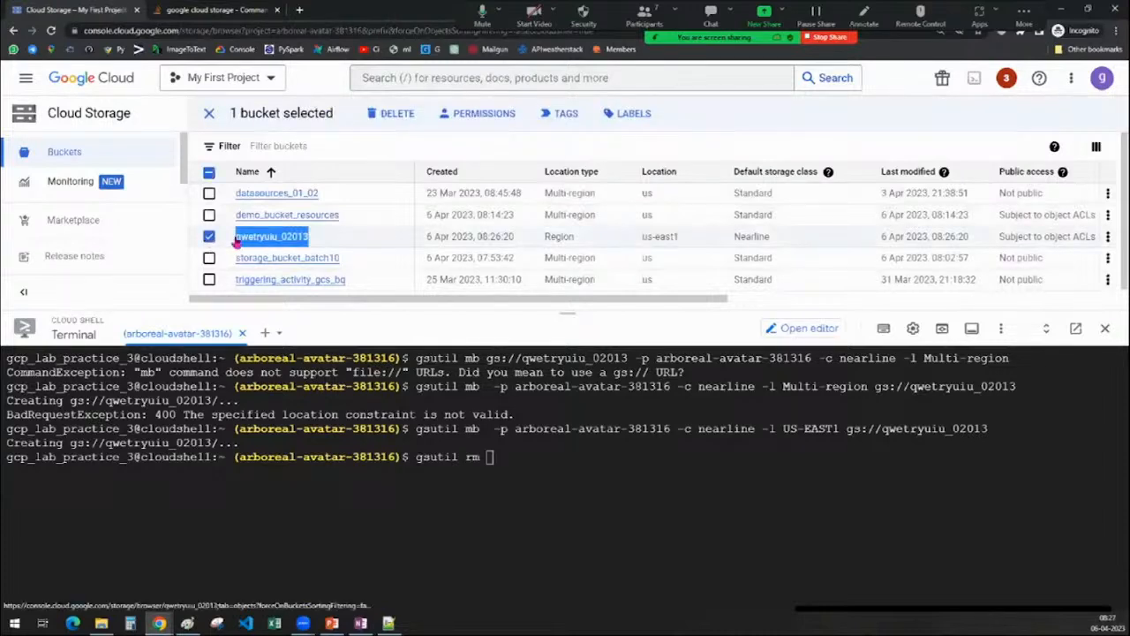
pyautogui.hotkey('ctrl', 'c')
pyautogui.click(491, 457)
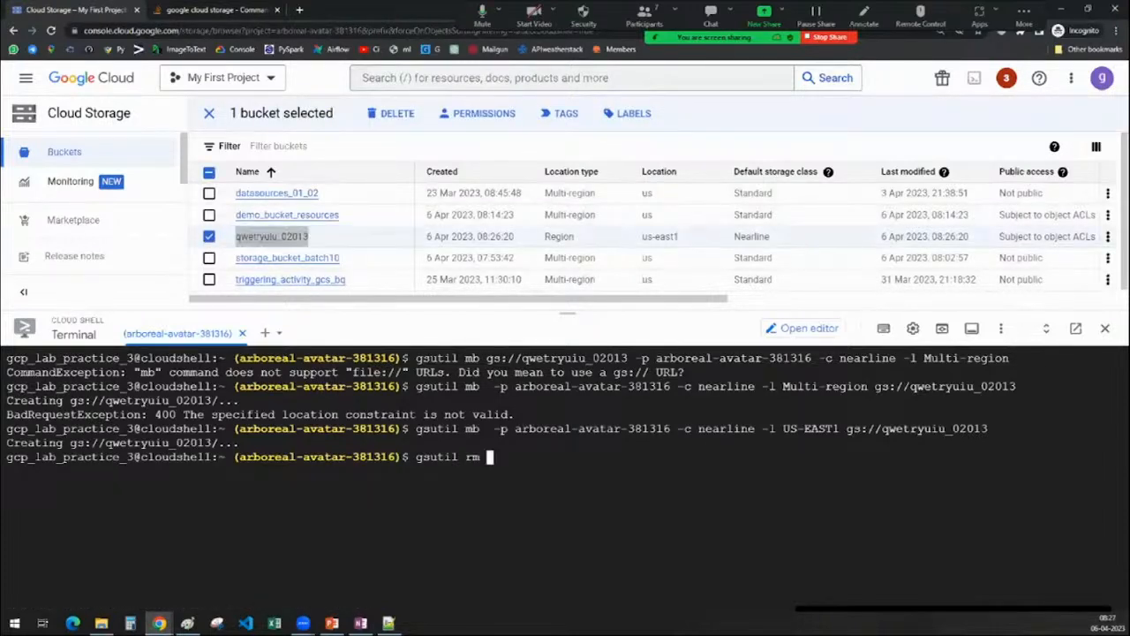
pyautogui.write('gs://')
pyautogui.hotkey('ctrl', 'v')
pyautogui.press('Return')
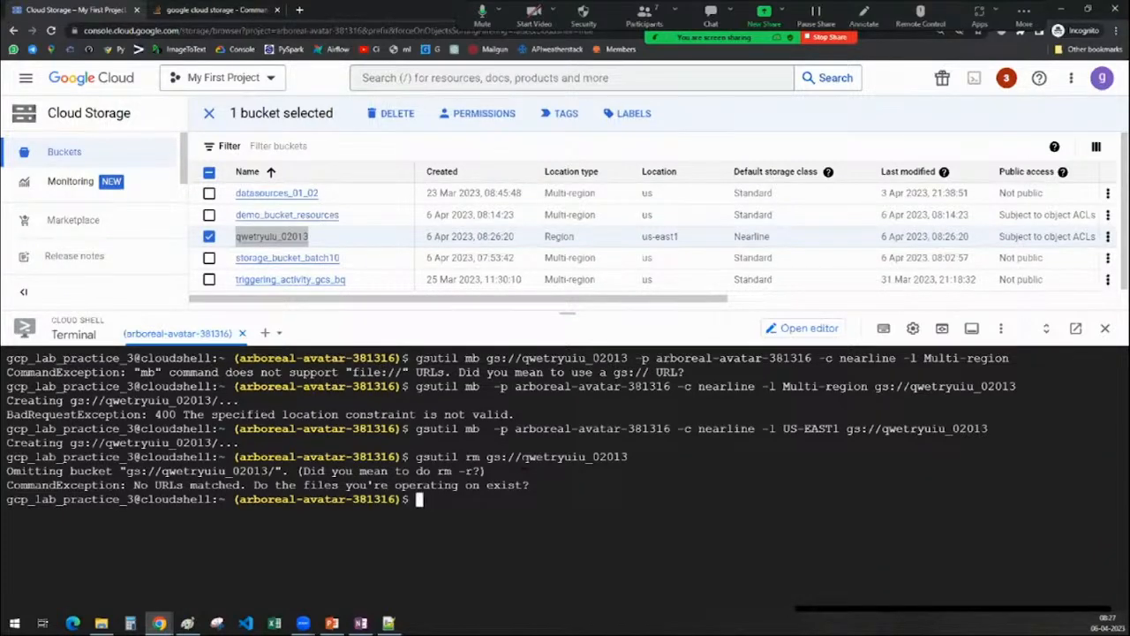
# Recall the gsutil rm command, add the -r option, run it to remove qwetryuiu_02013, and refresh the bucket list
pyautogui.press('Up')
pyautogui.press('Left')
pyautogui.press('Left')
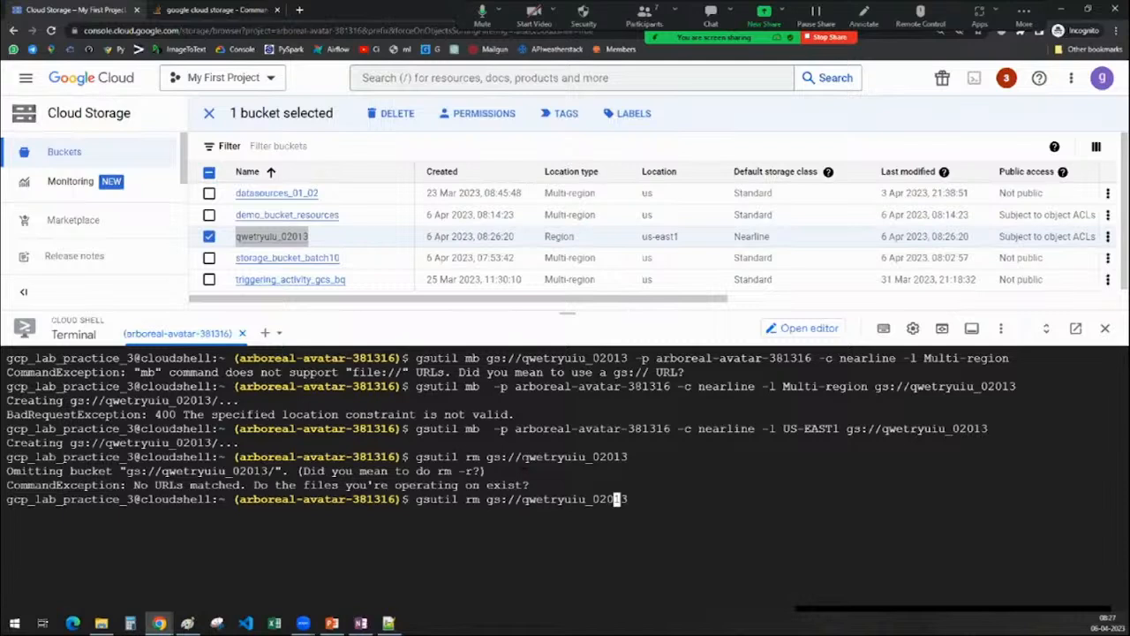
pyautogui.press('Left')
pyautogui.press('Left')
pyautogui.press('Left')
pyautogui.press('Left')
pyautogui.press('Left')
pyautogui.press('Left')
pyautogui.press('Left')
pyautogui.press('Left')
pyautogui.press('Left')
pyautogui.press('Left')
pyautogui.press('Left')
pyautogui.press('Left')
pyautogui.press('Left')
pyautogui.press('Left')
pyautogui.press('Left')
pyautogui.press('Left')
pyautogui.press('Left')
pyautogui.press('Left')
pyautogui.write('-r')
pyautogui.press('Return')
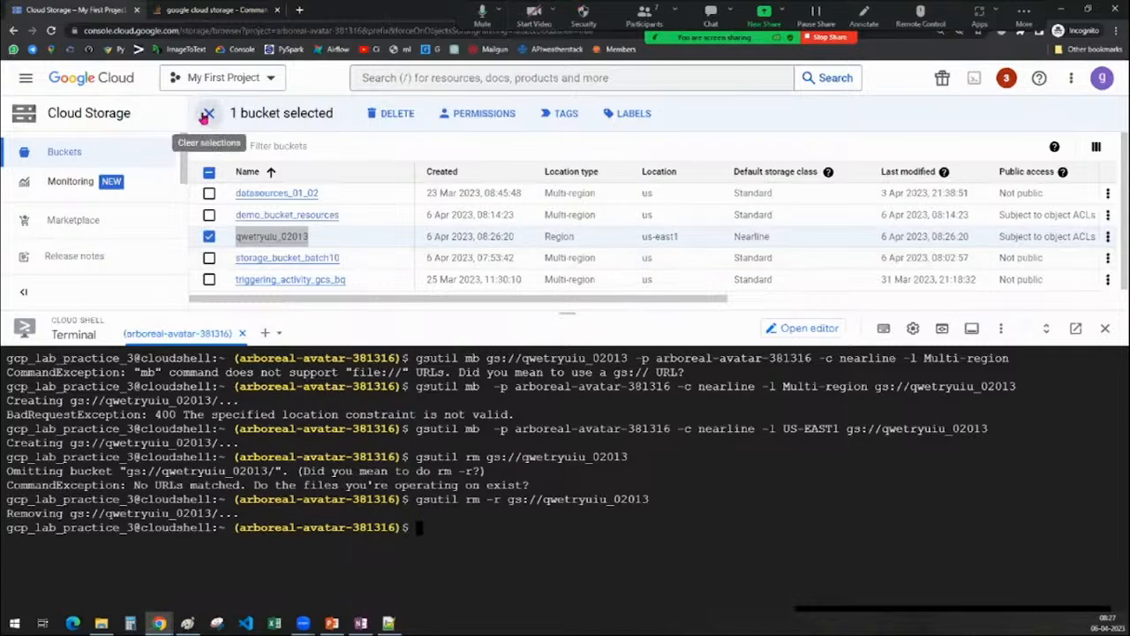
pyautogui.click(208, 174)
pyautogui.click(408, 113)
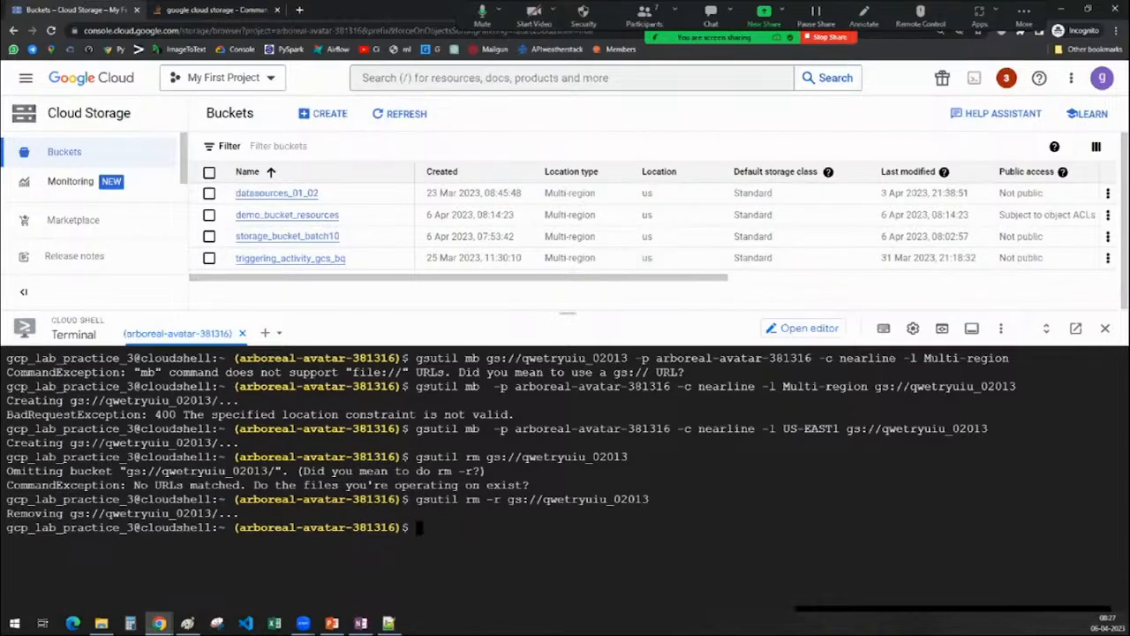
# Examine the contents of the demo_bucket_resources bucket with the terminal pane shrunk, and return to the bucket list
pyautogui.click(276, 224)
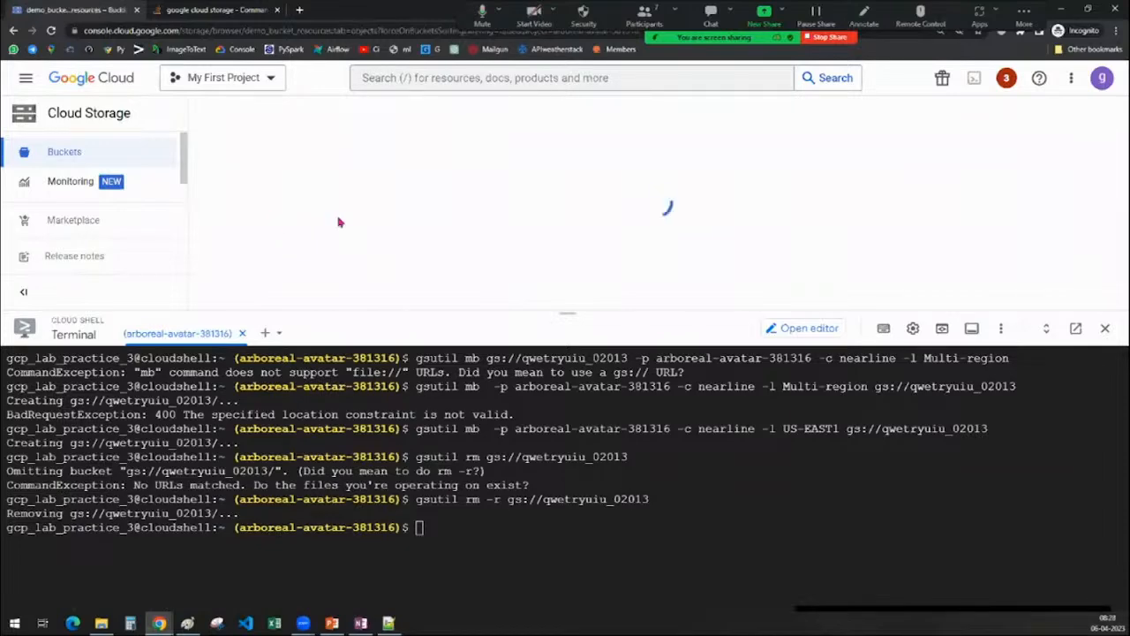
pyautogui.moveTo(566, 312); pyautogui.dragTo(566, 504)
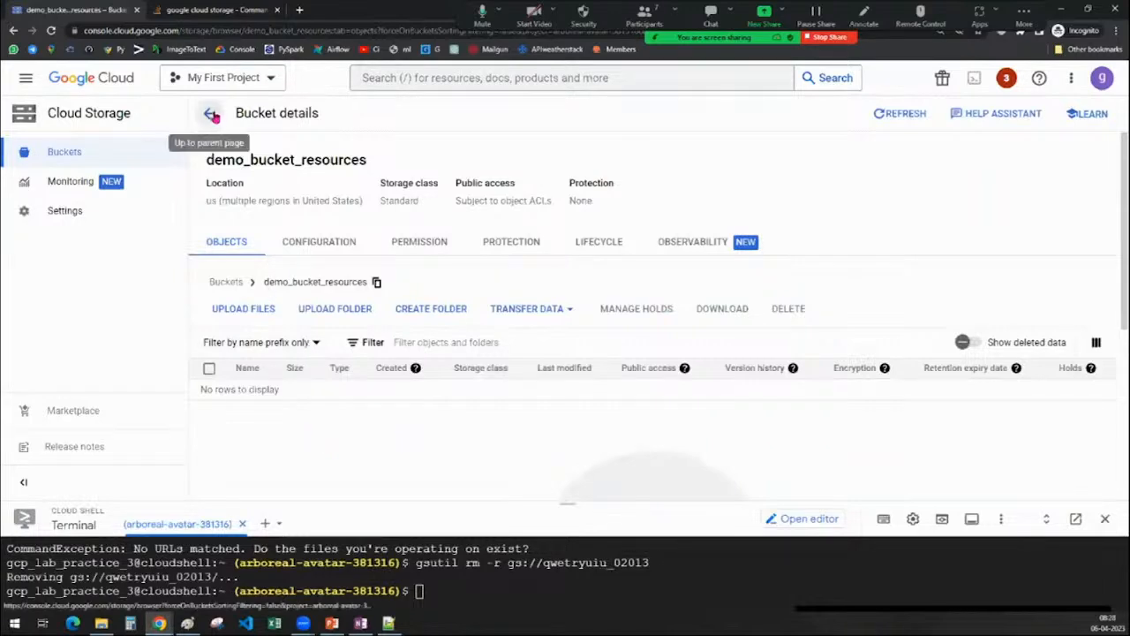
pyautogui.click(213, 116)
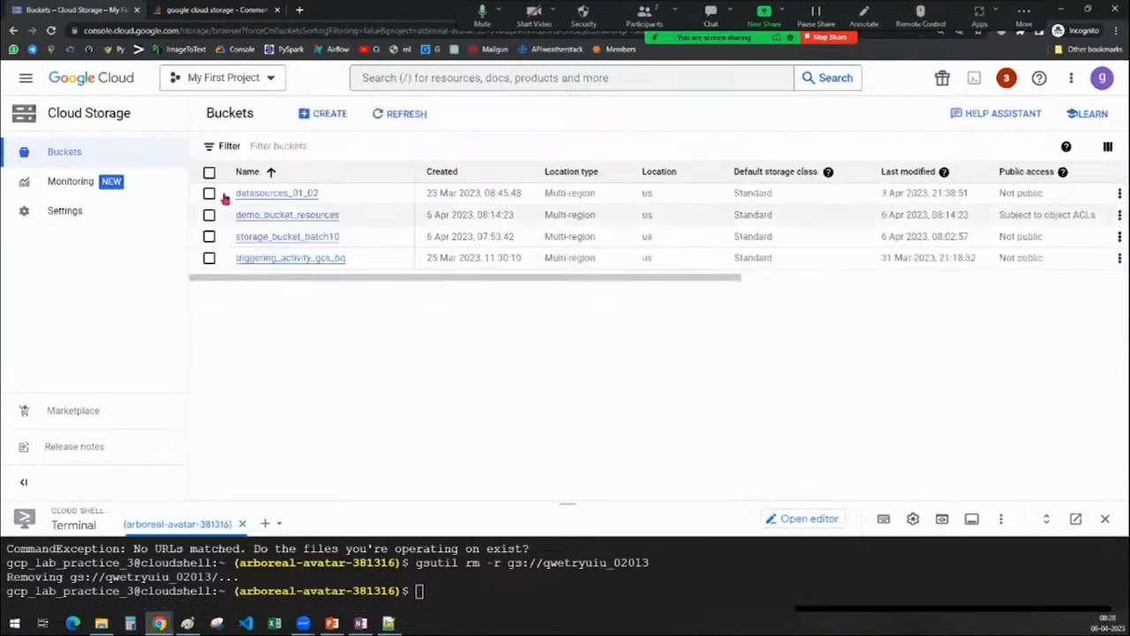
# Open the object details of Javafile.js in the datasources_01_02 bucket and enlarge the terminal pane
pyautogui.click(255, 194)
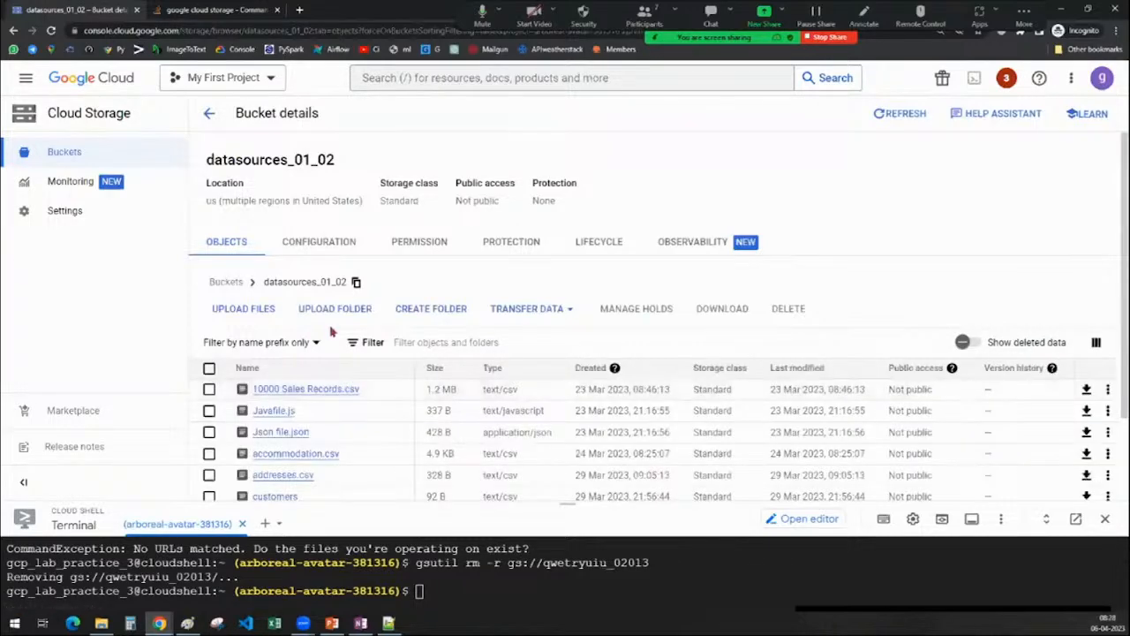
pyautogui.scroll(-2, 329, 333)
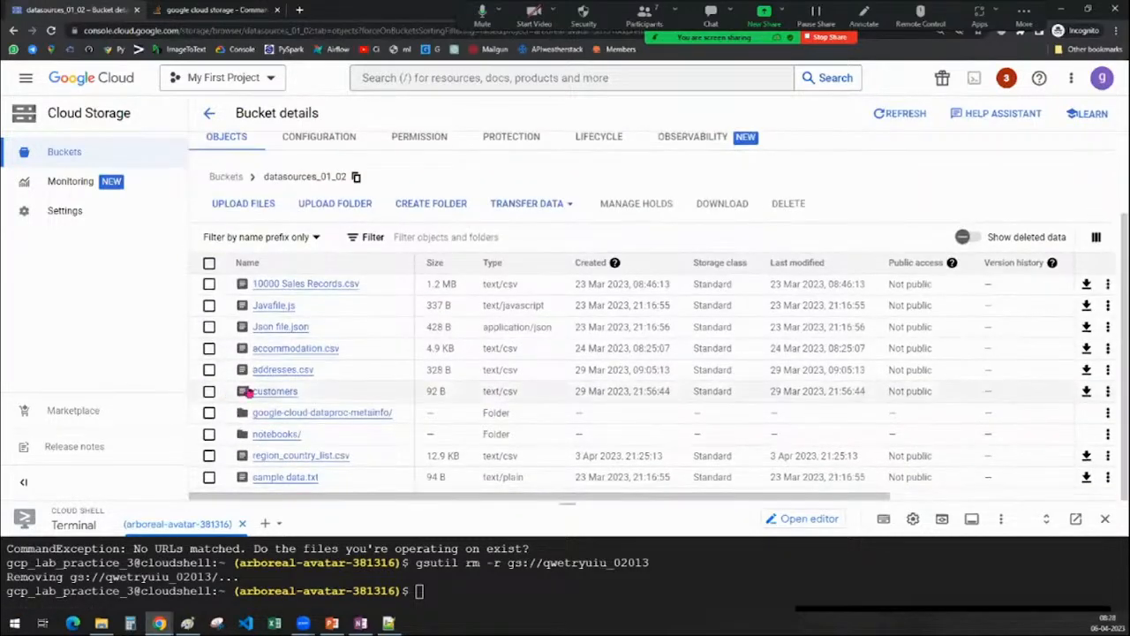
pyautogui.click(210, 305)
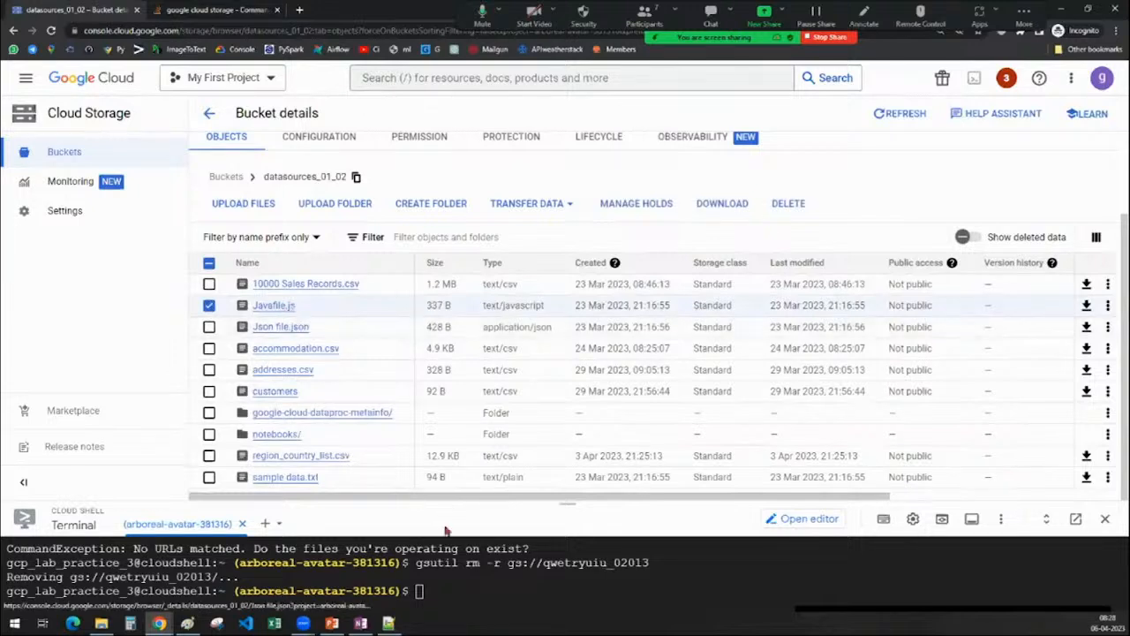
pyautogui.click(265, 309)
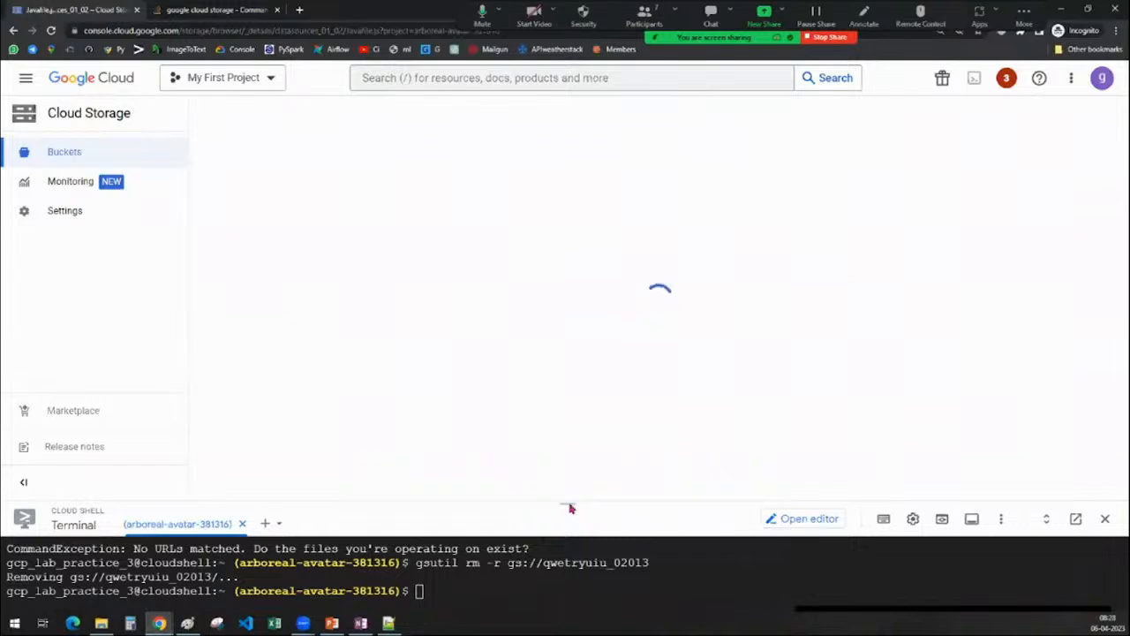
pyautogui.moveTo(568, 511); pyautogui.dragTo(568, 281)
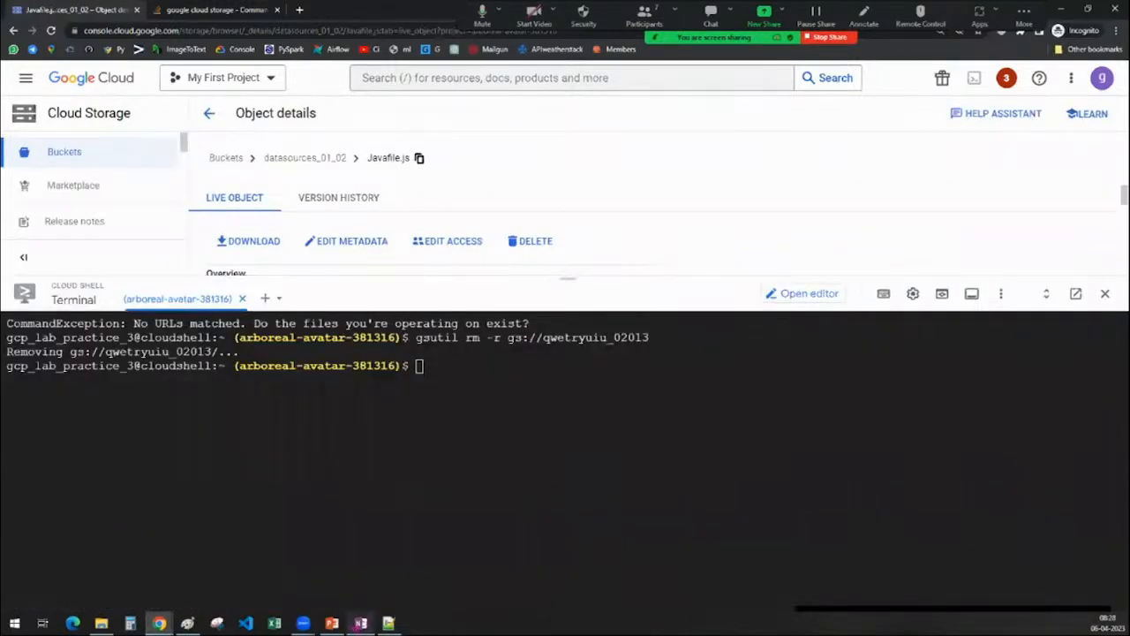
# Consult the gsutil command table in OneNote, return to Cloud Shell in Chrome and begin a gsutil cp command
pyautogui.click(359, 623)
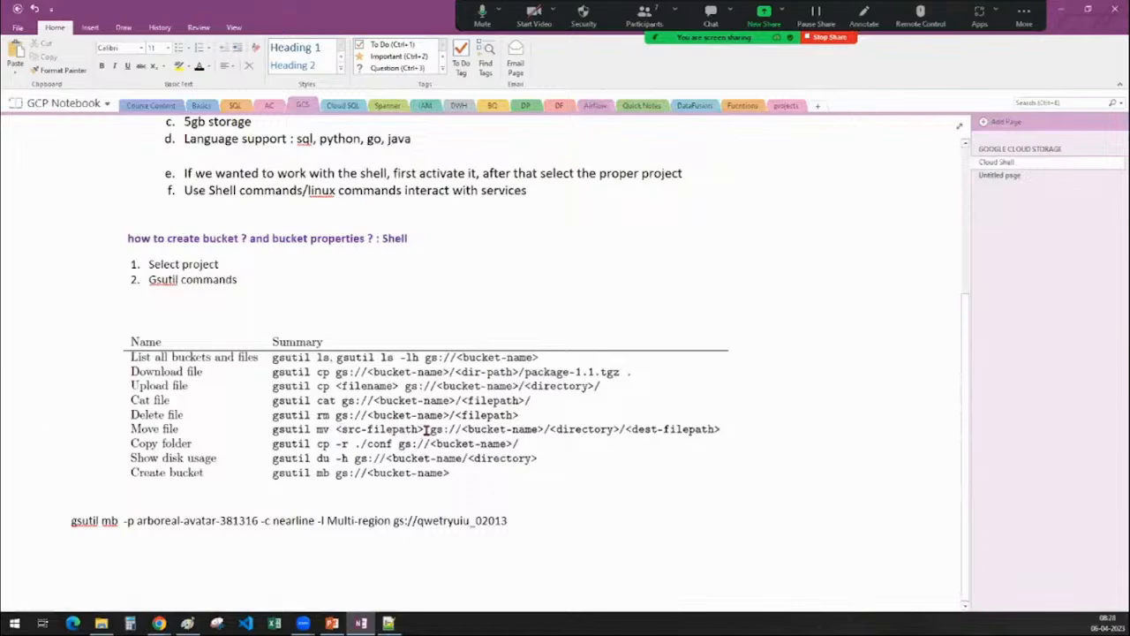
pyautogui.click(1063, 9)
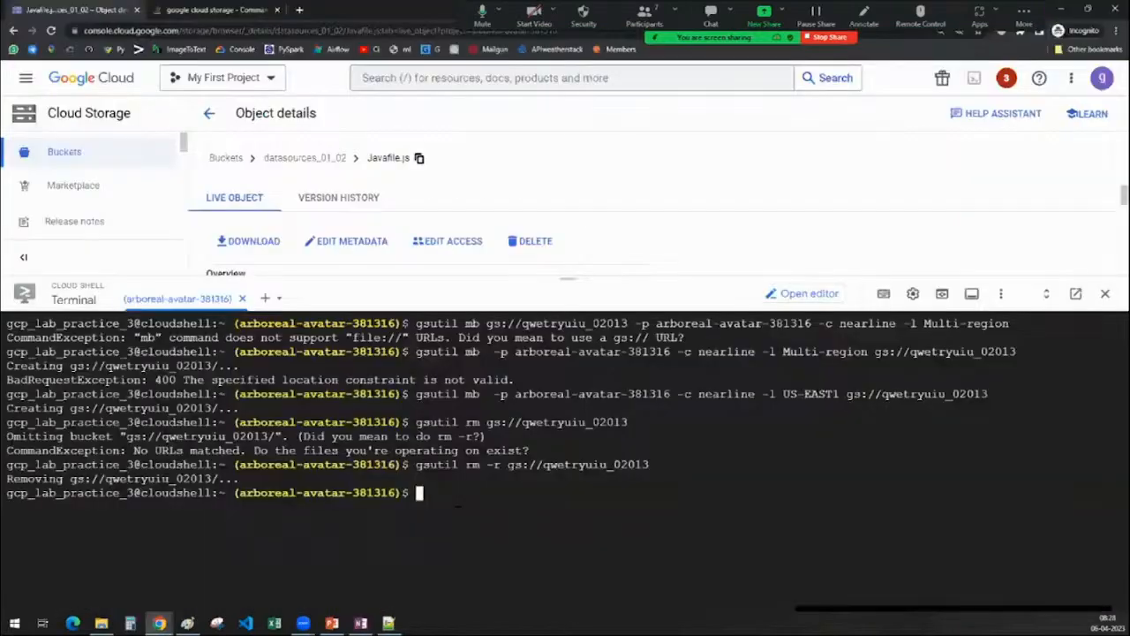
pyautogui.write('gsutil ')
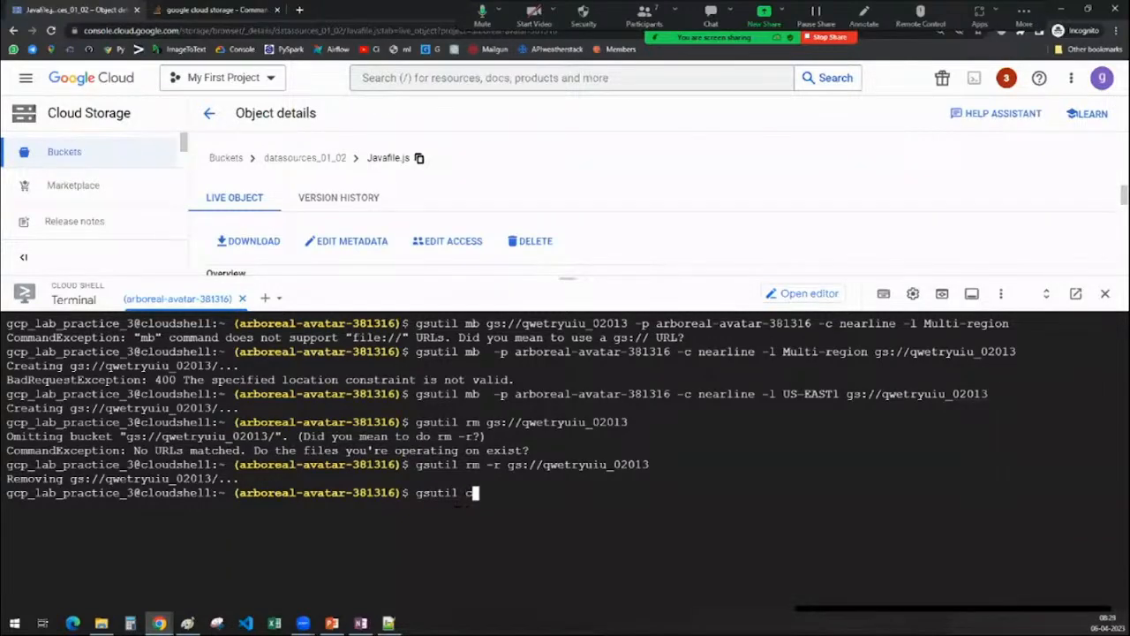
pyautogui.write('cp')
# Copy the gsutil URI of Javafile.js and insert gs://datasources_01_02/Javafile.js as the source of the gsutil cp command
pyautogui.moveTo(559, 280); pyautogui.dragTo(532, 507)
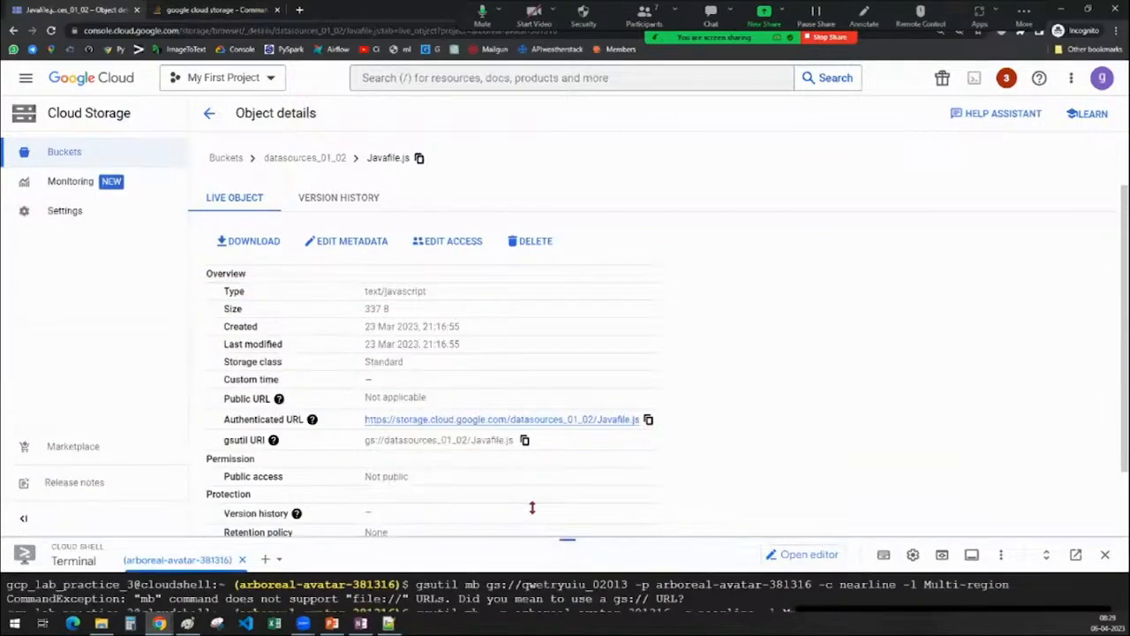
pyautogui.click(525, 440)
pyautogui.moveTo(366, 439); pyautogui.dragTo(518, 440)
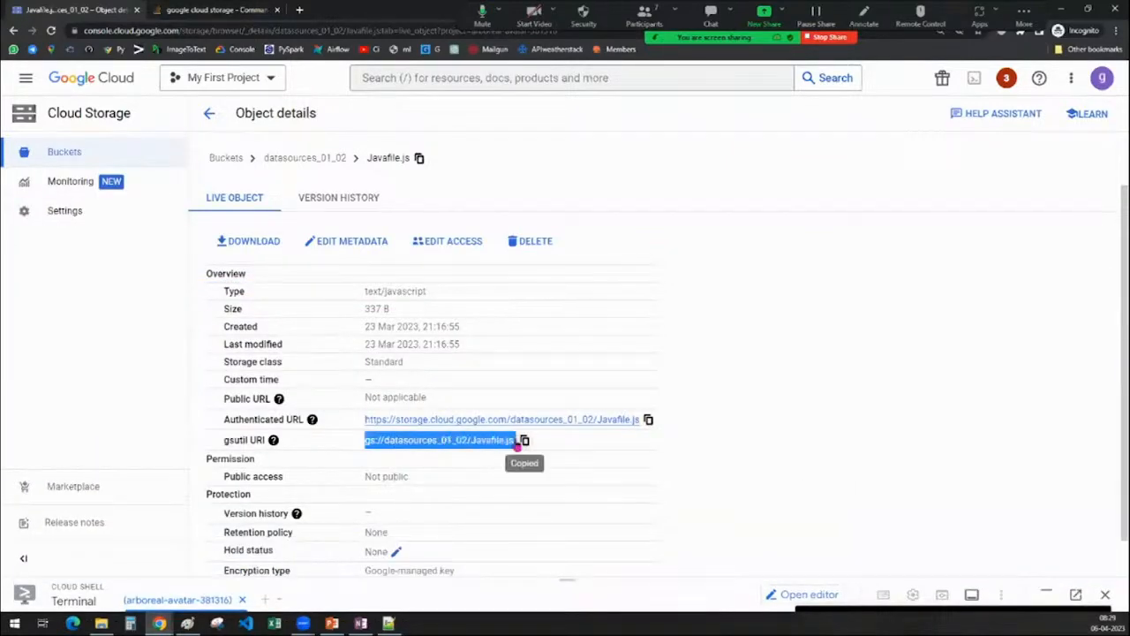
pyautogui.doubleClick(430, 440)
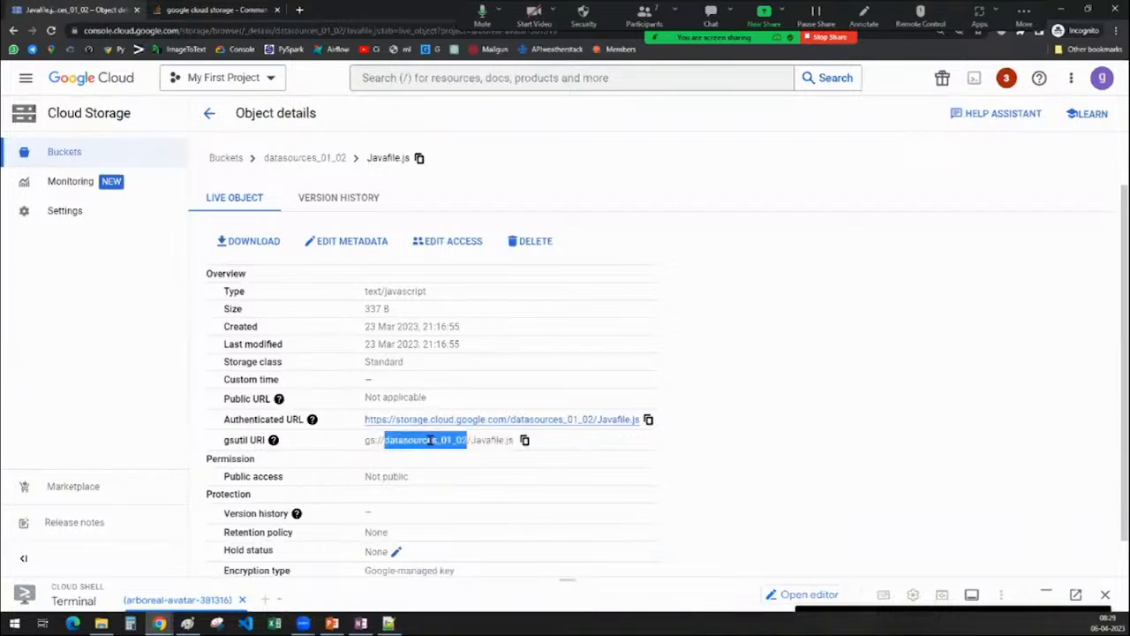
pyautogui.doubleClick(481, 440)
pyautogui.click(525, 440)
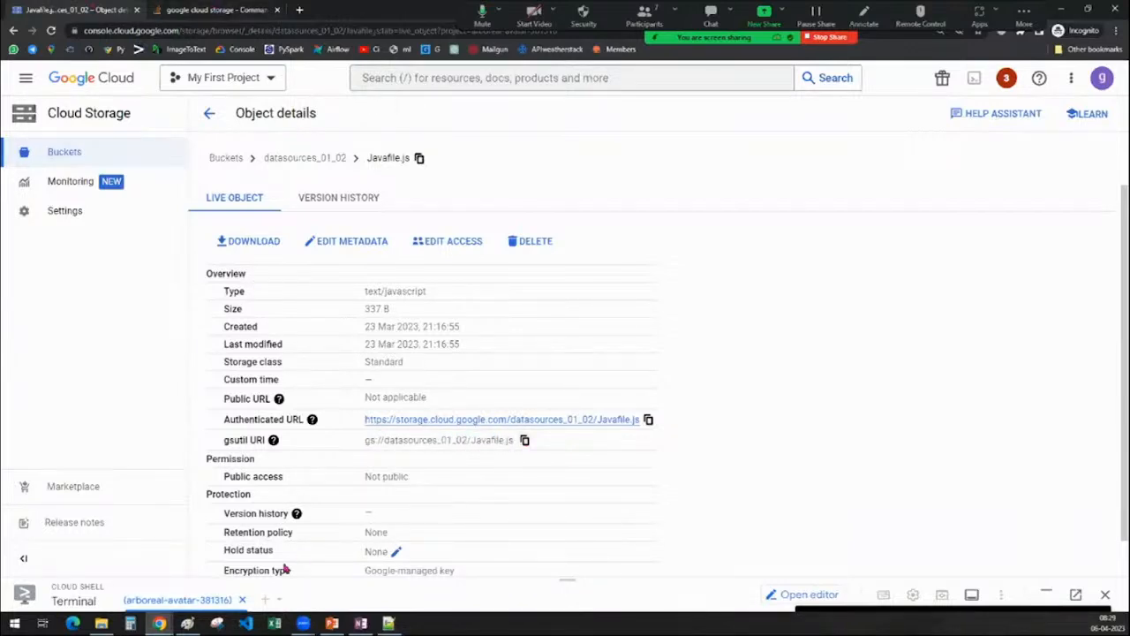
pyautogui.moveTo(565, 580); pyautogui.dragTo(548, 398)
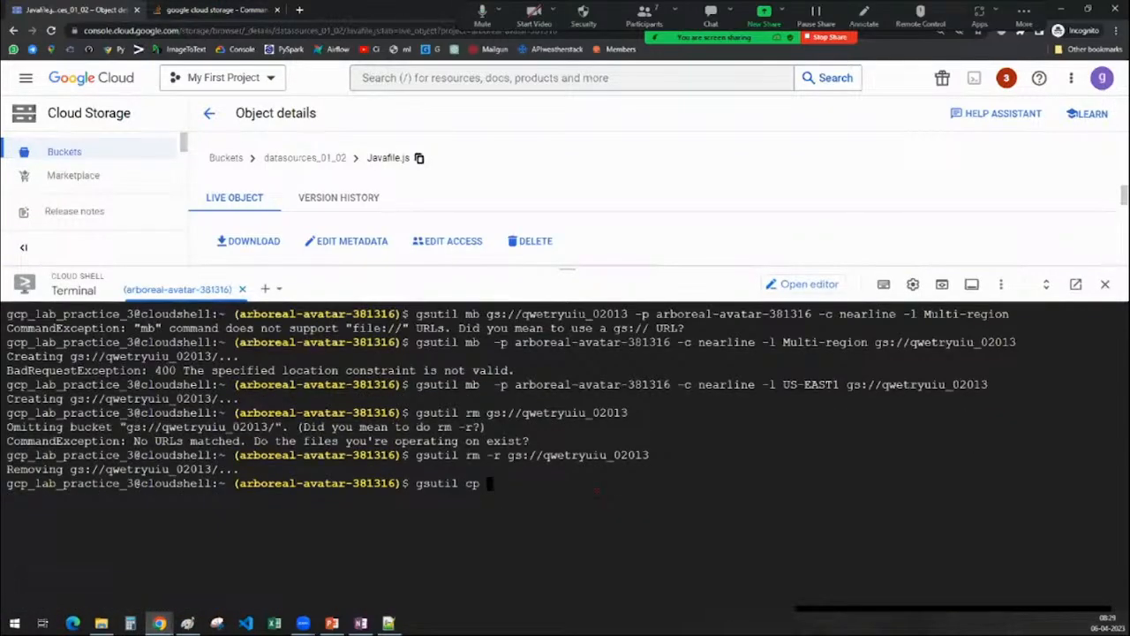
pyautogui.hotkey('ctrl', 'v')
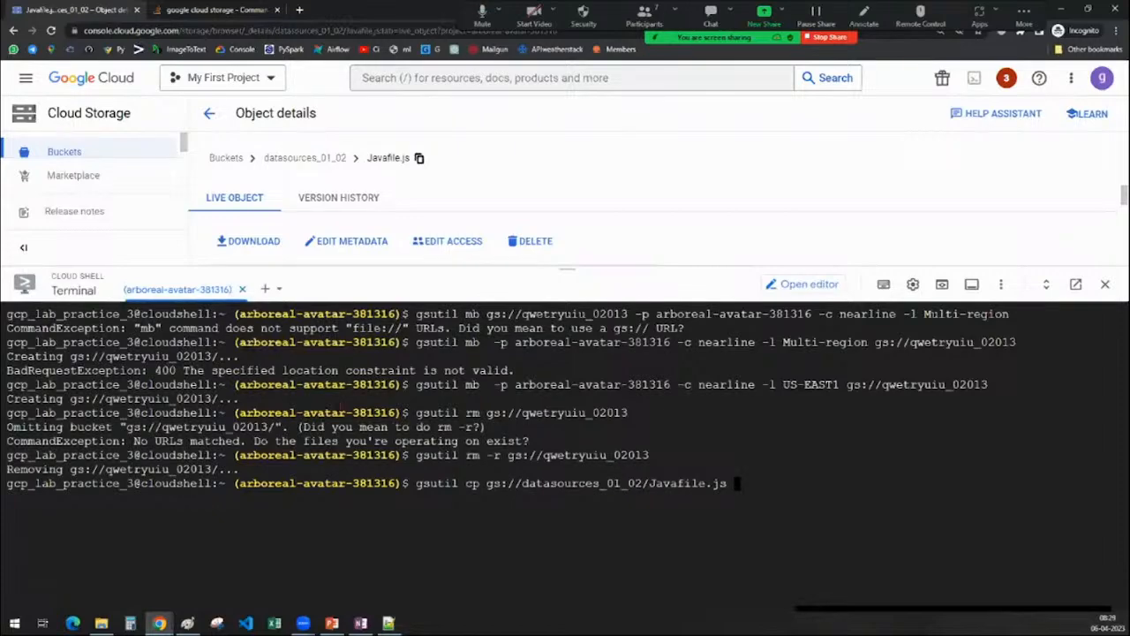
# Return to the bucket list, open storage_bucket_batch10 and copy its name as the copy destination
pyautogui.click(209, 113)
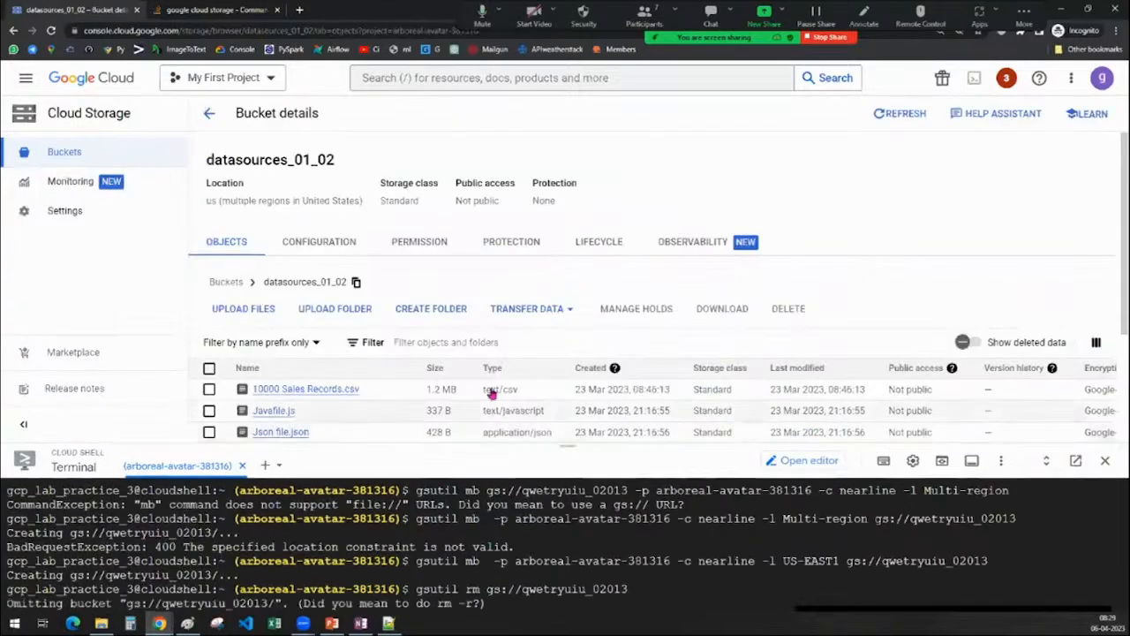
pyautogui.scroll(-3, 457, 366)
pyautogui.click(210, 113)
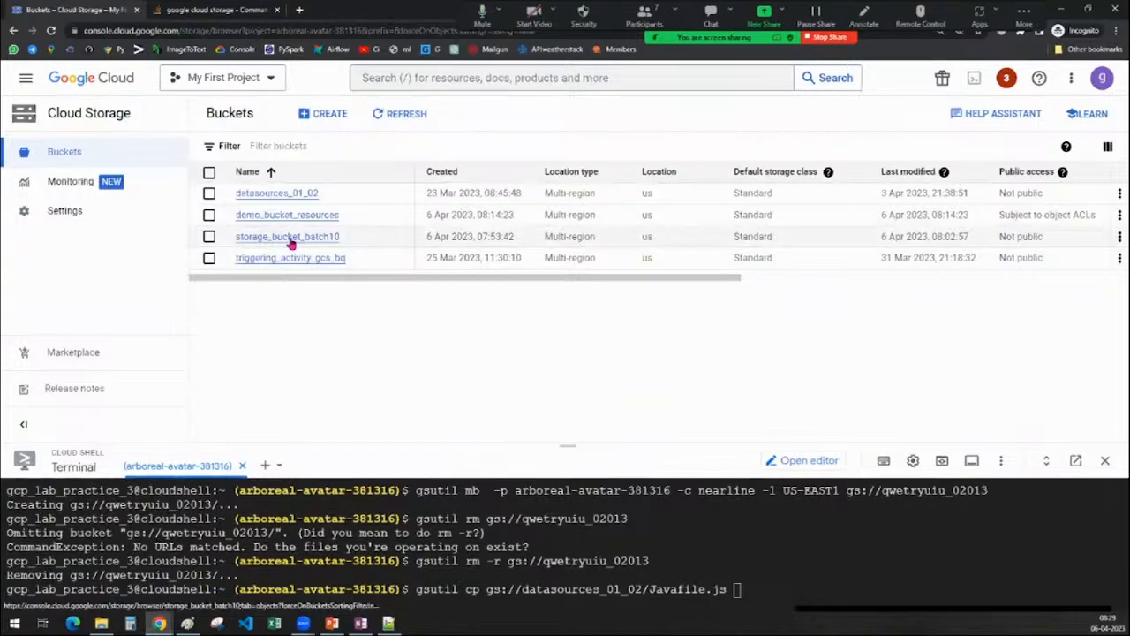
pyautogui.click(291, 239)
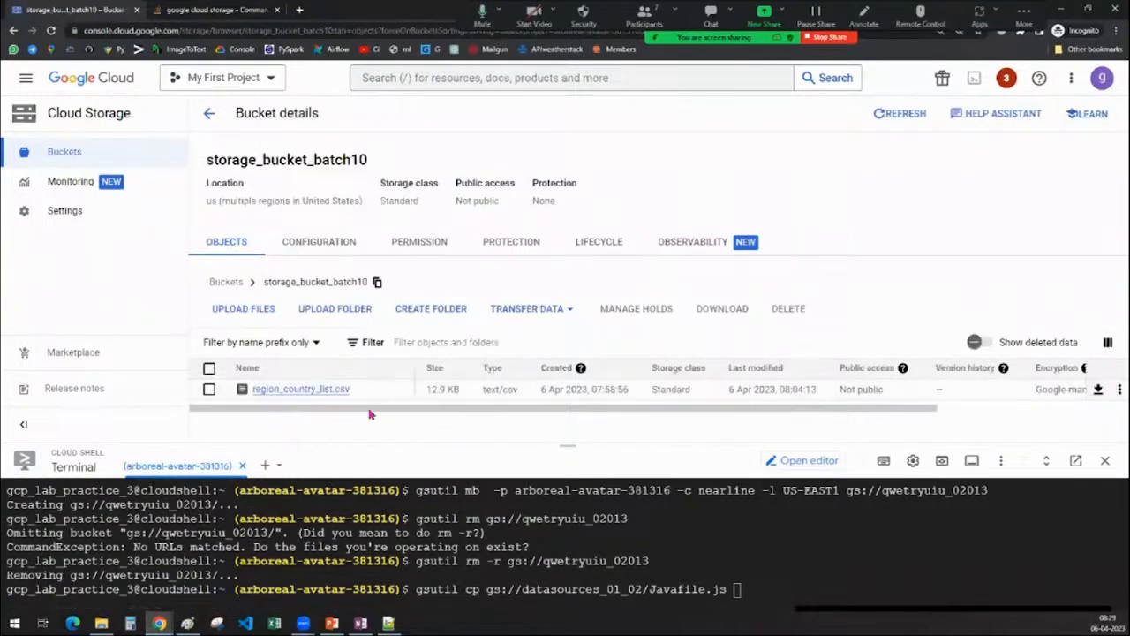
pyautogui.click(377, 281)
# Complete the gsutil cp command with the destination gs://storage_bucket_batch10/java/ and run it to copy Javafile.js
pyautogui.moveTo(568, 445); pyautogui.dragTo(567, 223)
pyautogui.write('gs://')
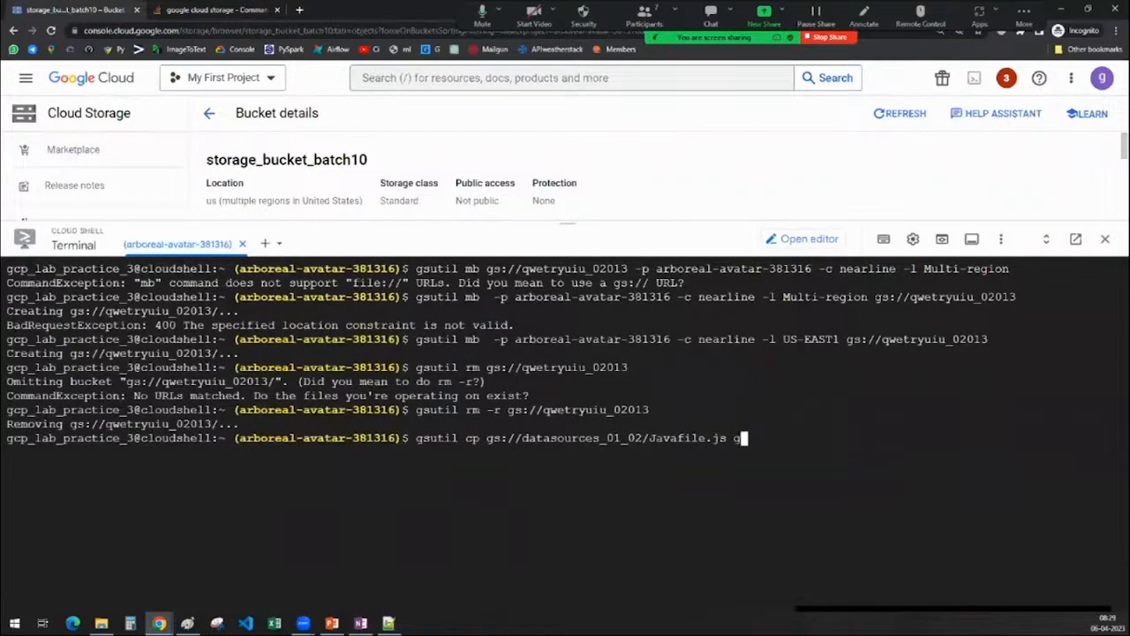
pyautogui.hotkey('ctrl', 'v')
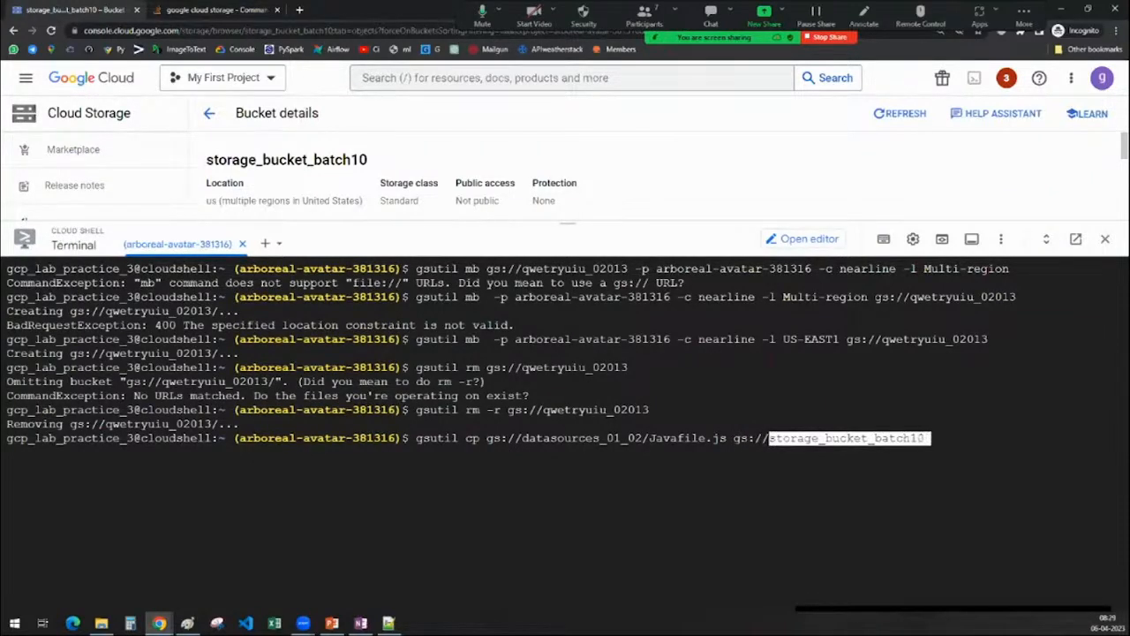
pyautogui.write('/')
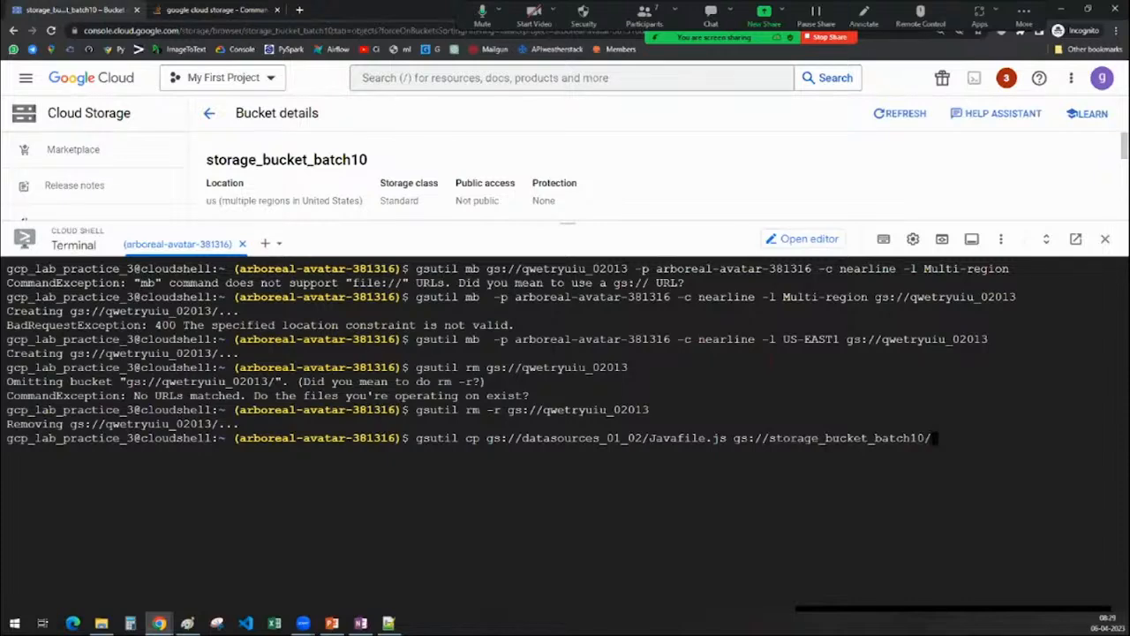
pyautogui.write('java/')
pyautogui.press('Return')
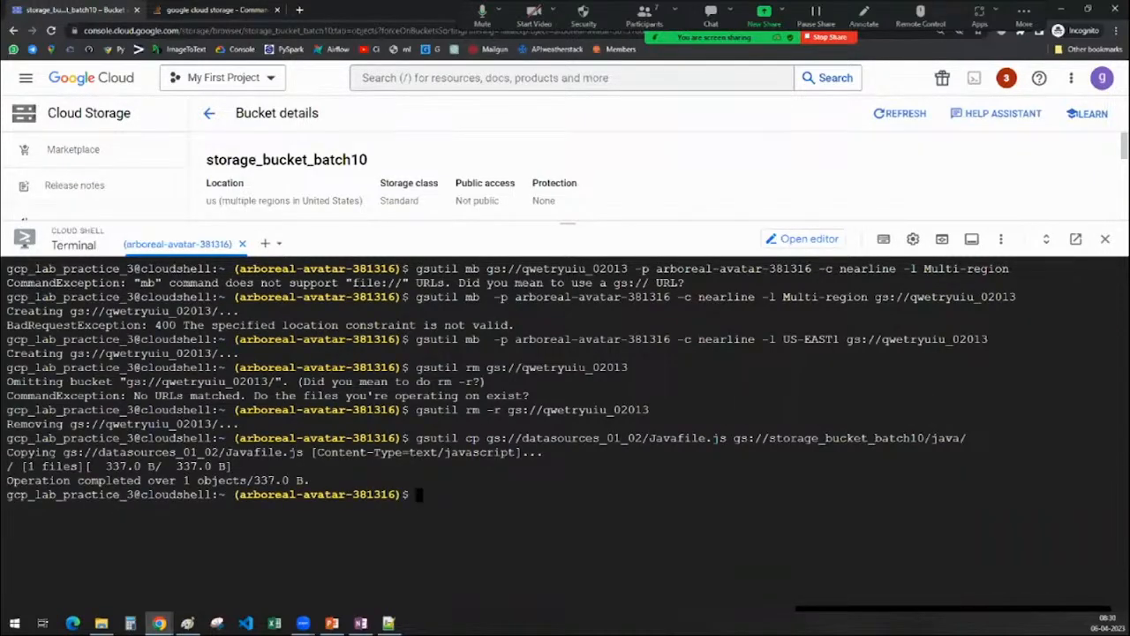
# Refresh the object list of storage_bucket_batch10 and open its java folder to check the copied file
pyautogui.moveTo(63, 452); pyautogui.dragTo(306, 452)
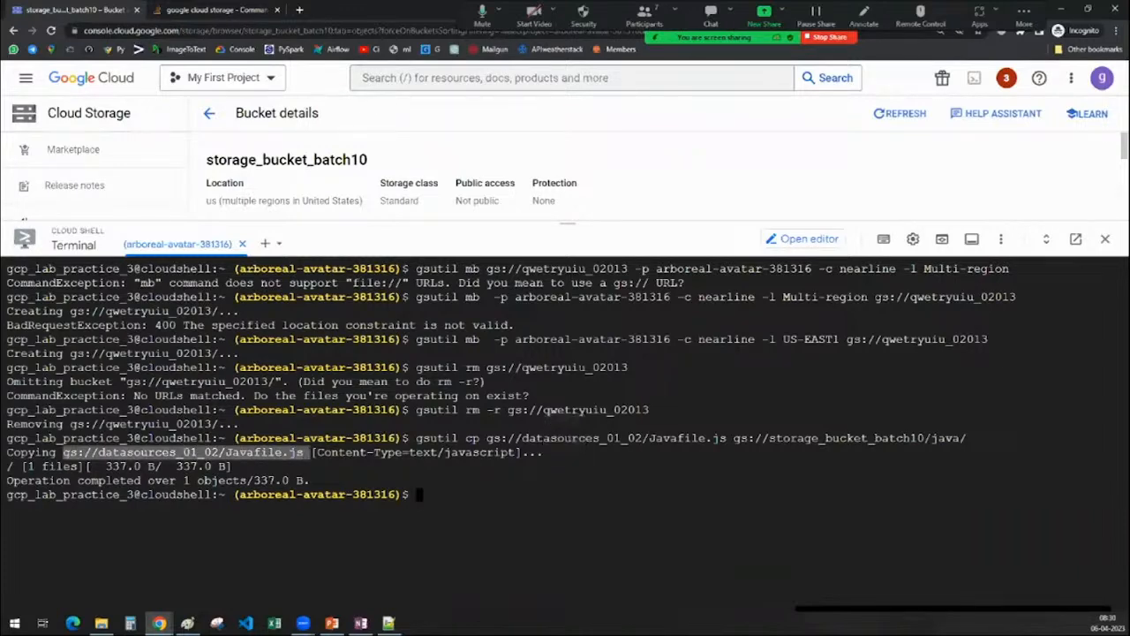
pyautogui.click(736, 439)
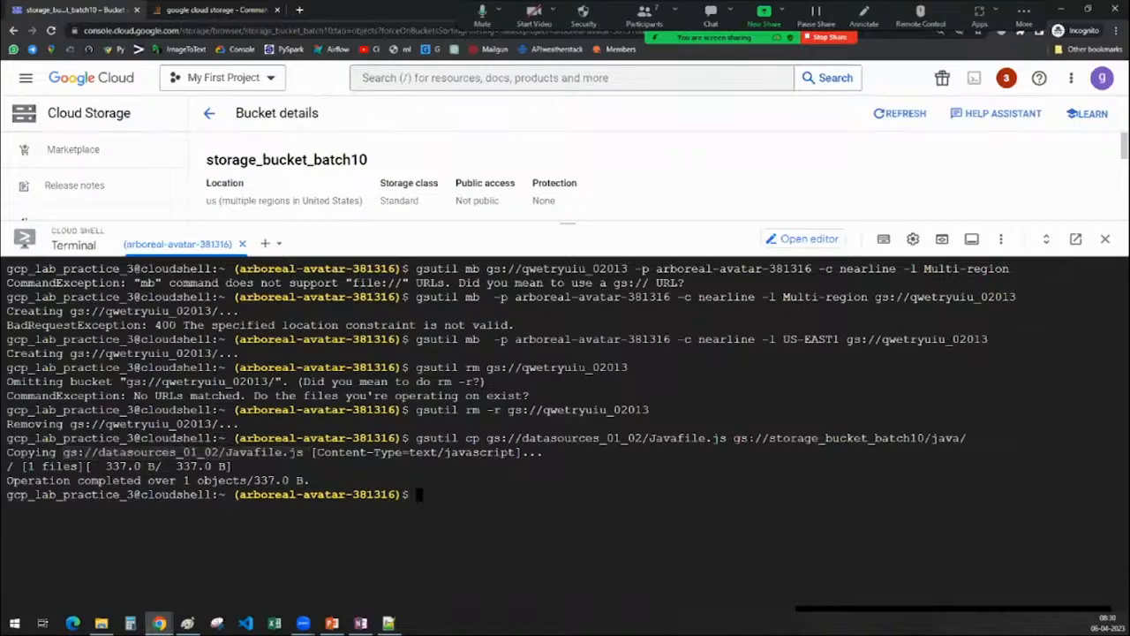
pyautogui.moveTo(735, 439); pyautogui.dragTo(968, 439)
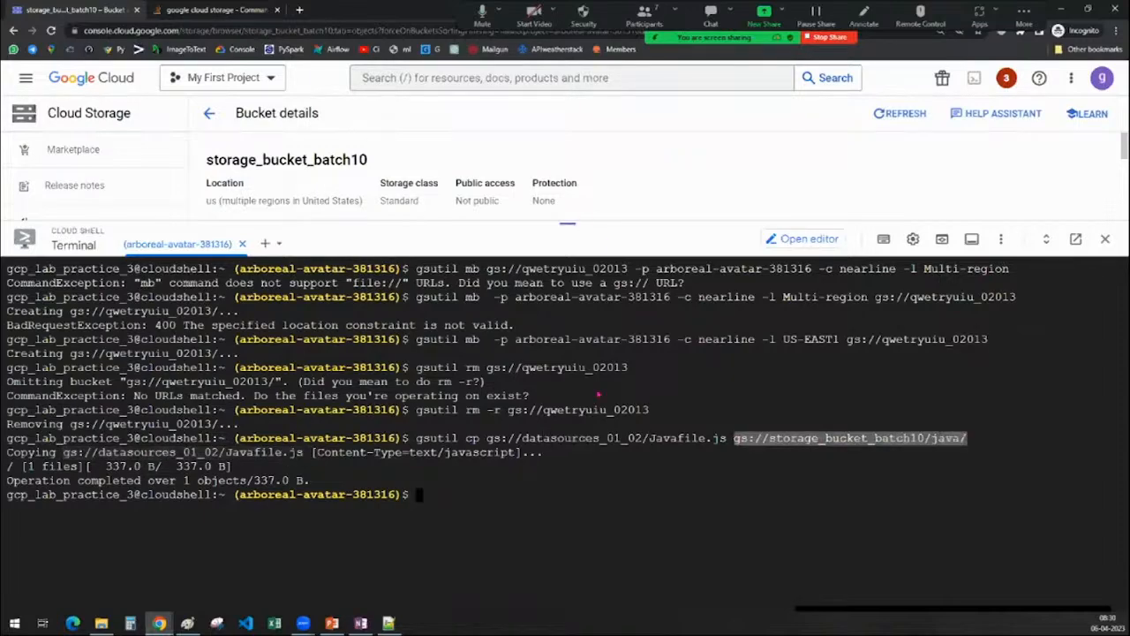
pyautogui.moveTo(597, 223); pyautogui.dragTo(610, 542)
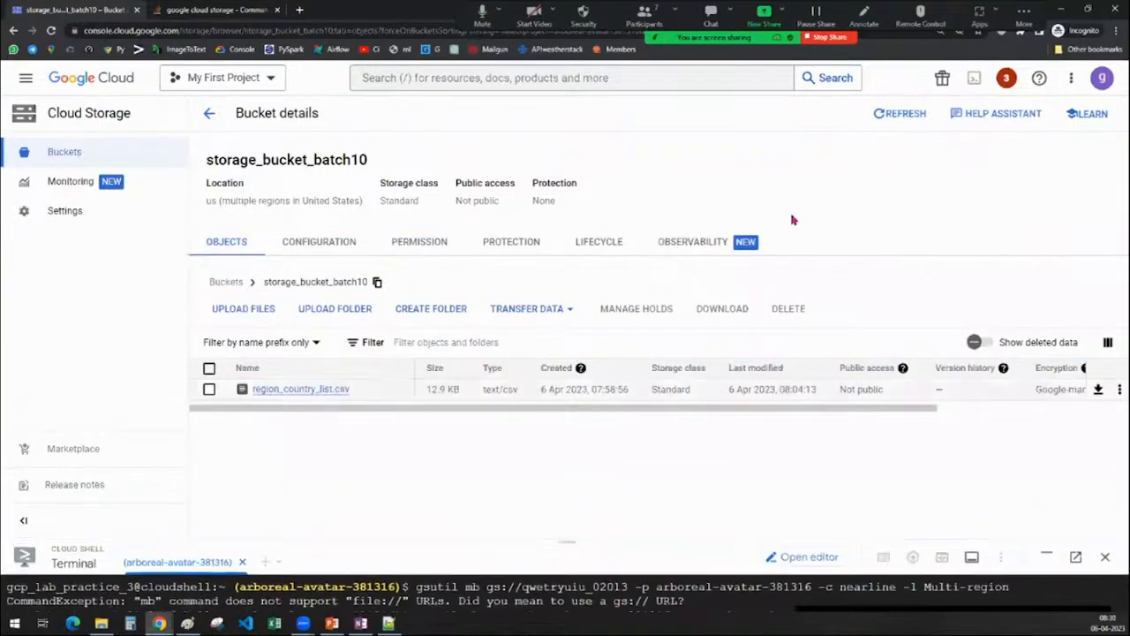
pyautogui.click(886, 116)
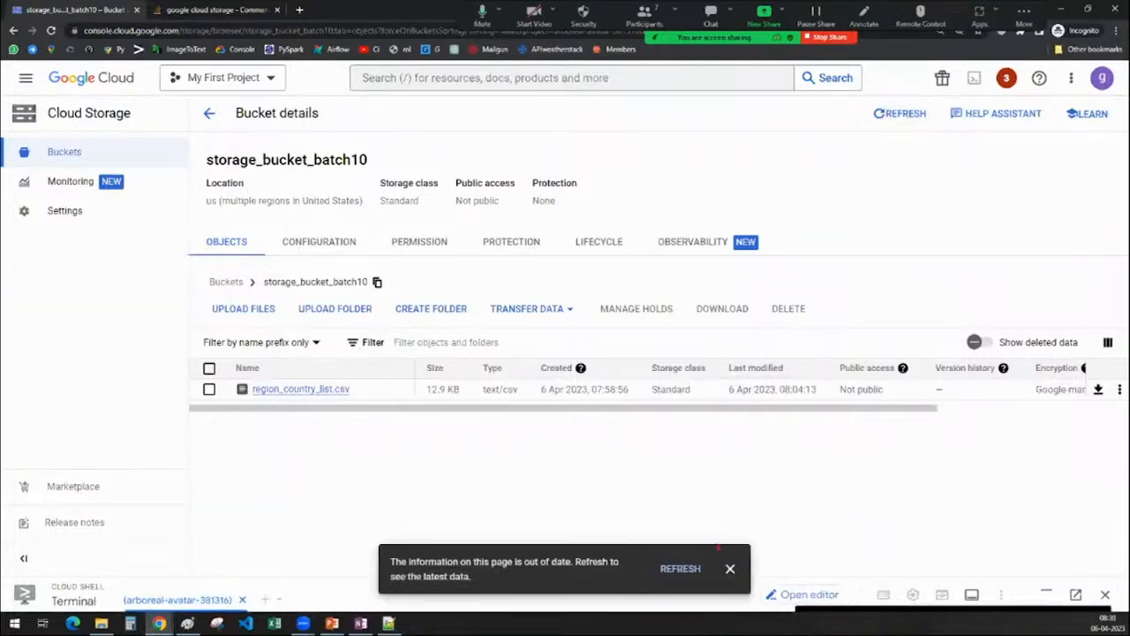
pyautogui.click(693, 571)
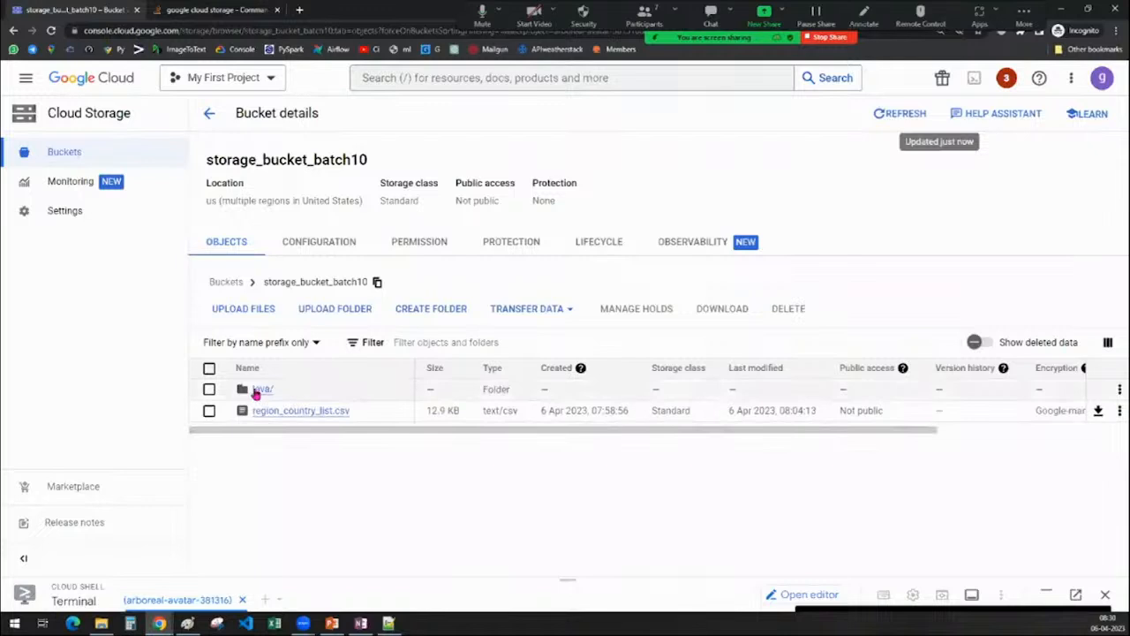
pyautogui.click(261, 390)
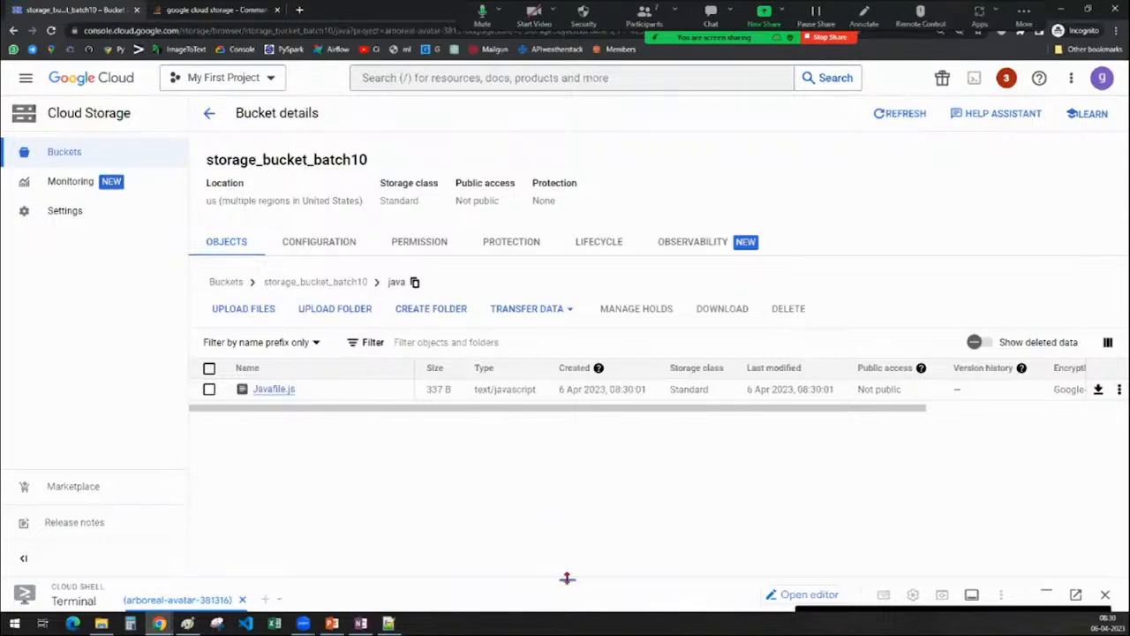
# Consult the gsutil command table in OneNote, return to Cloud Shell in Chrome and run gsutil ls to list all buckets
pyautogui.moveTo(568, 579); pyautogui.dragTo(568, 270)
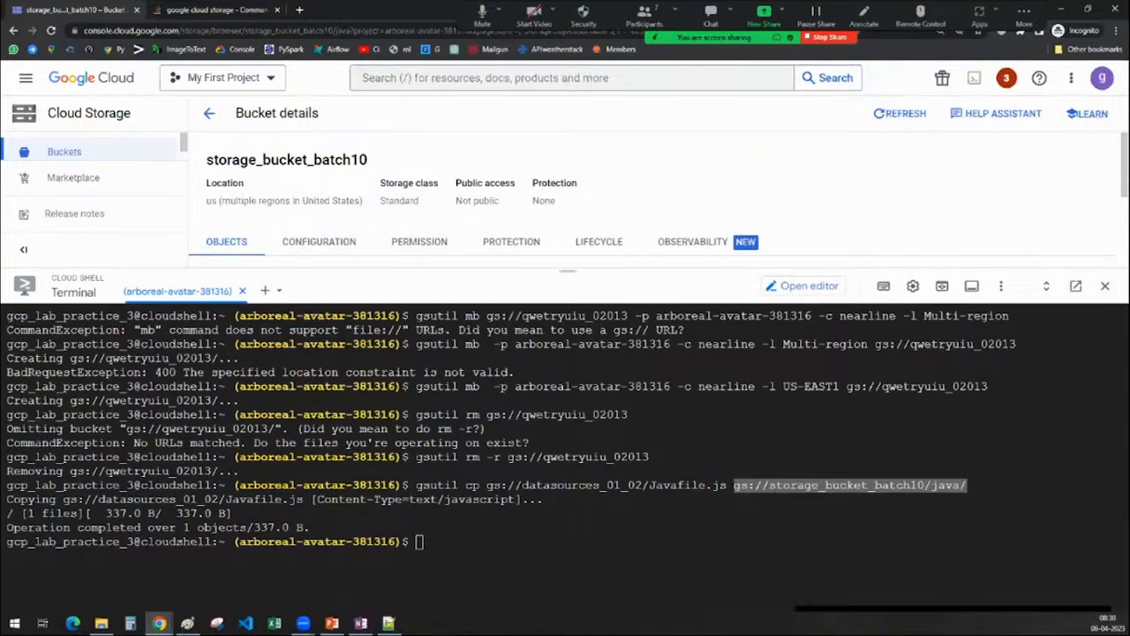
pyautogui.click(547, 541)
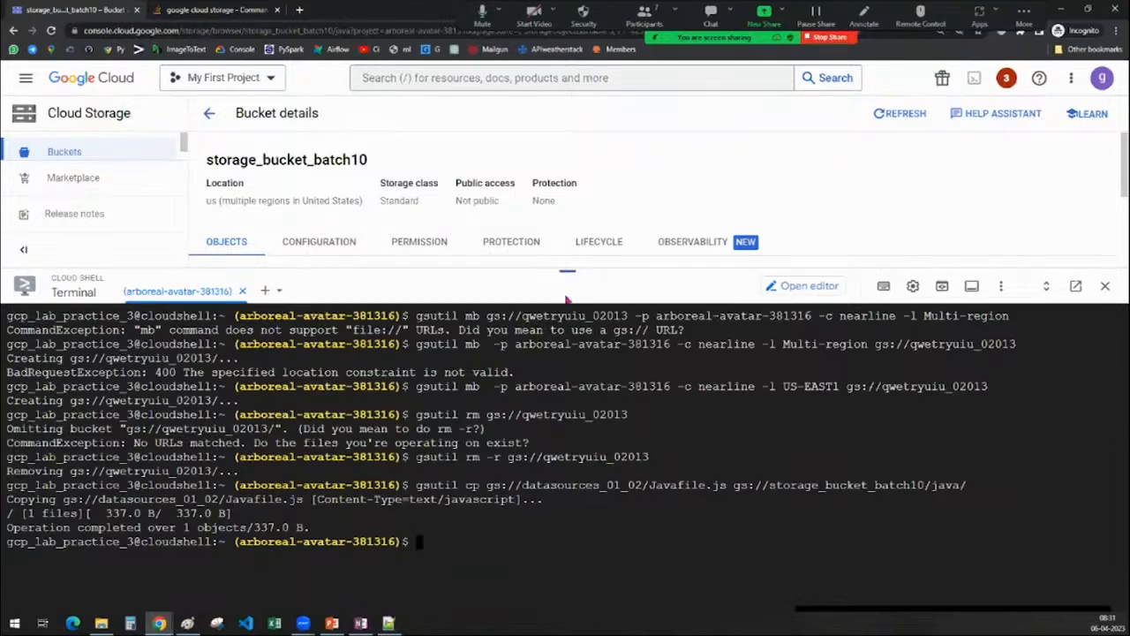
pyautogui.moveTo(567, 272); pyautogui.dragTo(565, 331)
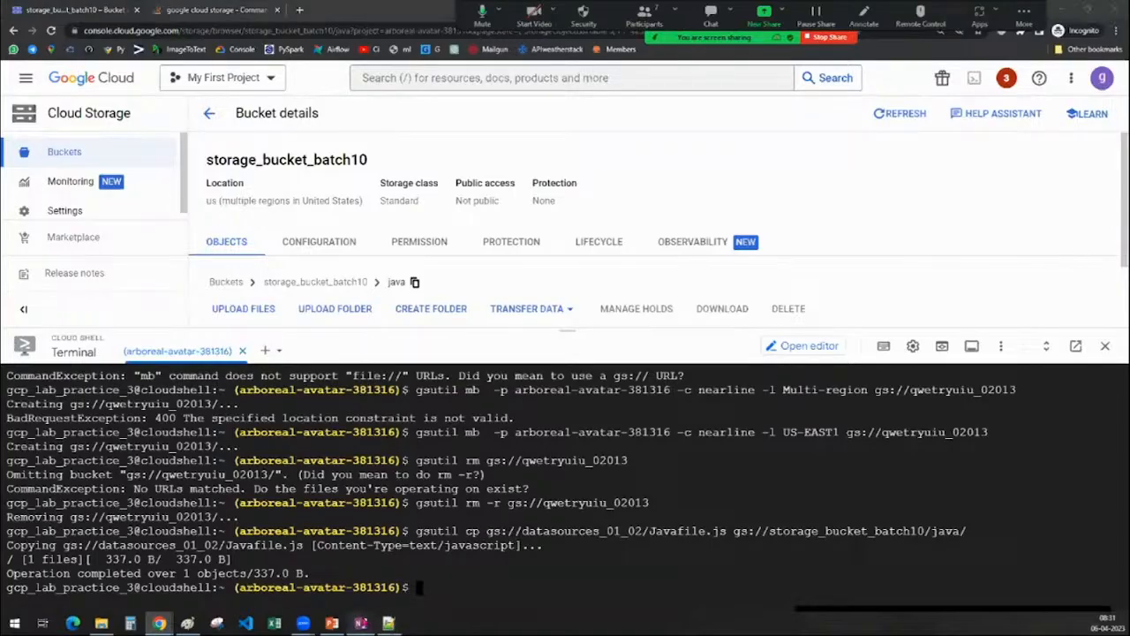
pyautogui.click(360, 624)
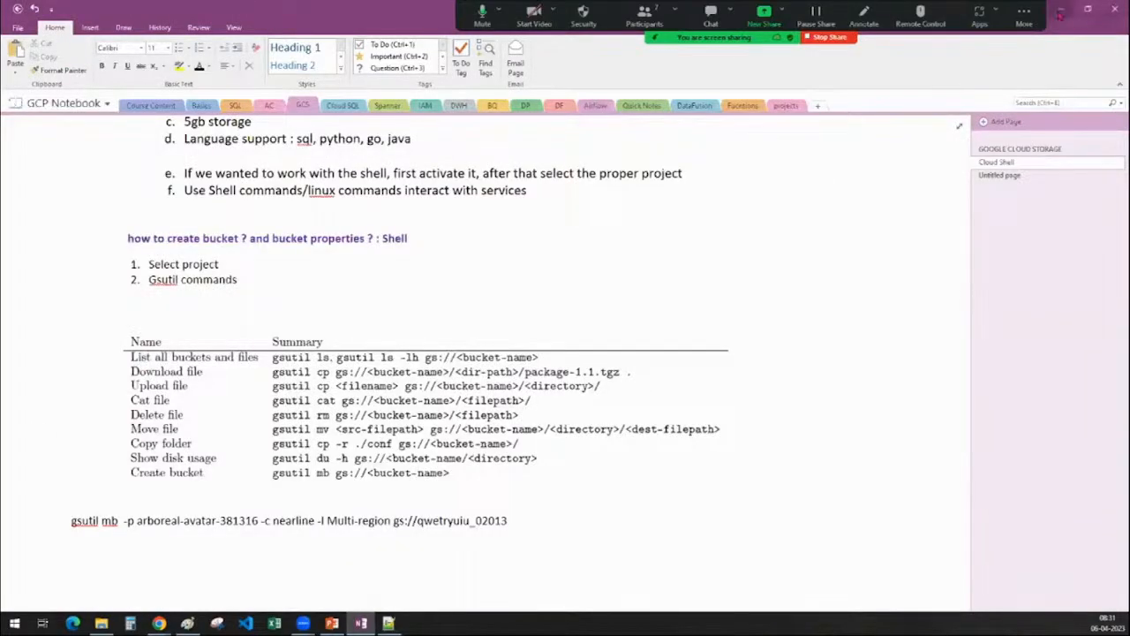
pyautogui.click(1061, 9)
pyautogui.write('gs')
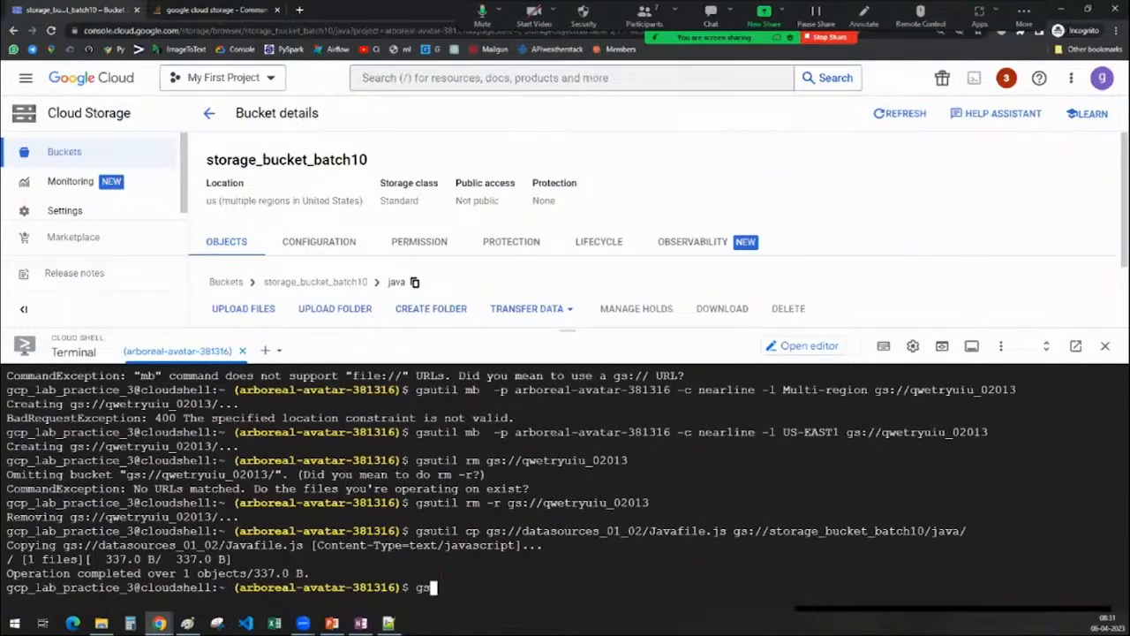
pyautogui.write('util ls')
pyautogui.press('Return')
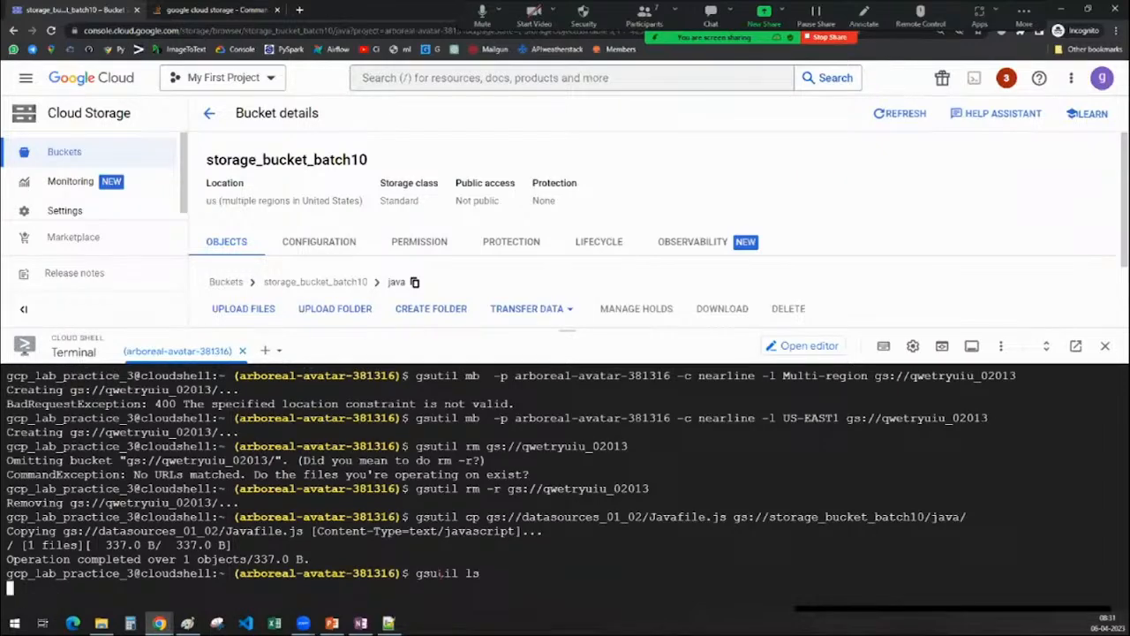
pyautogui.moveTo(569, 331); pyautogui.dragTo(581, 145)
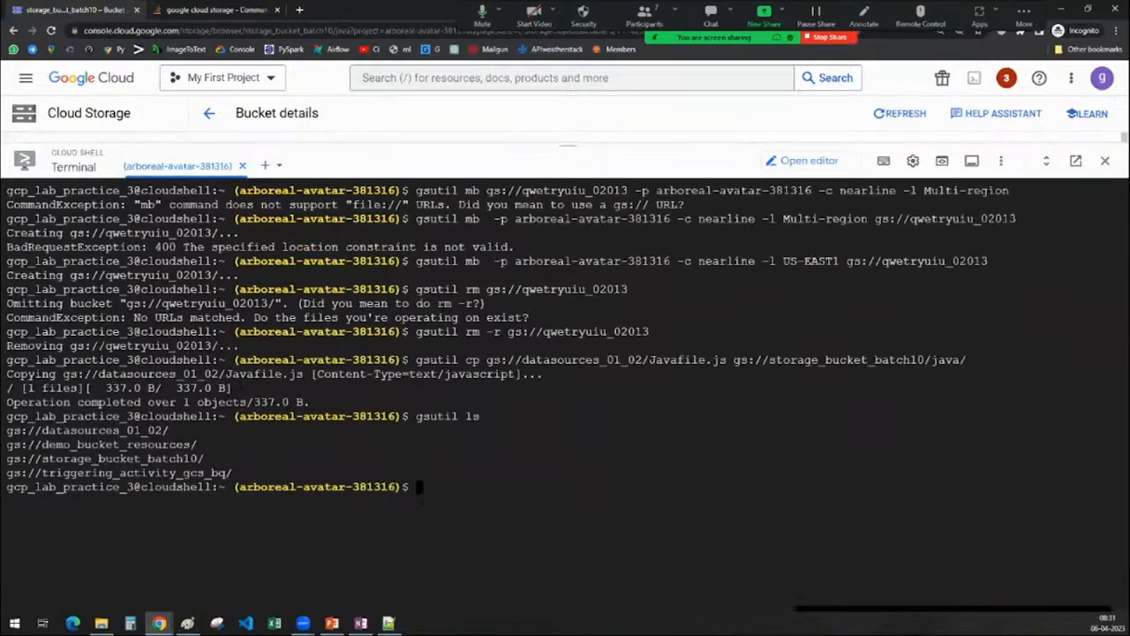
pyautogui.moveTo(234, 474); pyautogui.dragTo(7, 430)
# Run gsutil ls gs://storage_bucket_batch10 to list the contents of that bucket, reusing the bucket path from the earlier copy command
pyautogui.write('gsutil ls')
pyautogui.moveTo(734, 359); pyautogui.dragTo(924, 360)
pyautogui.hotkey('ctrl', 'c')
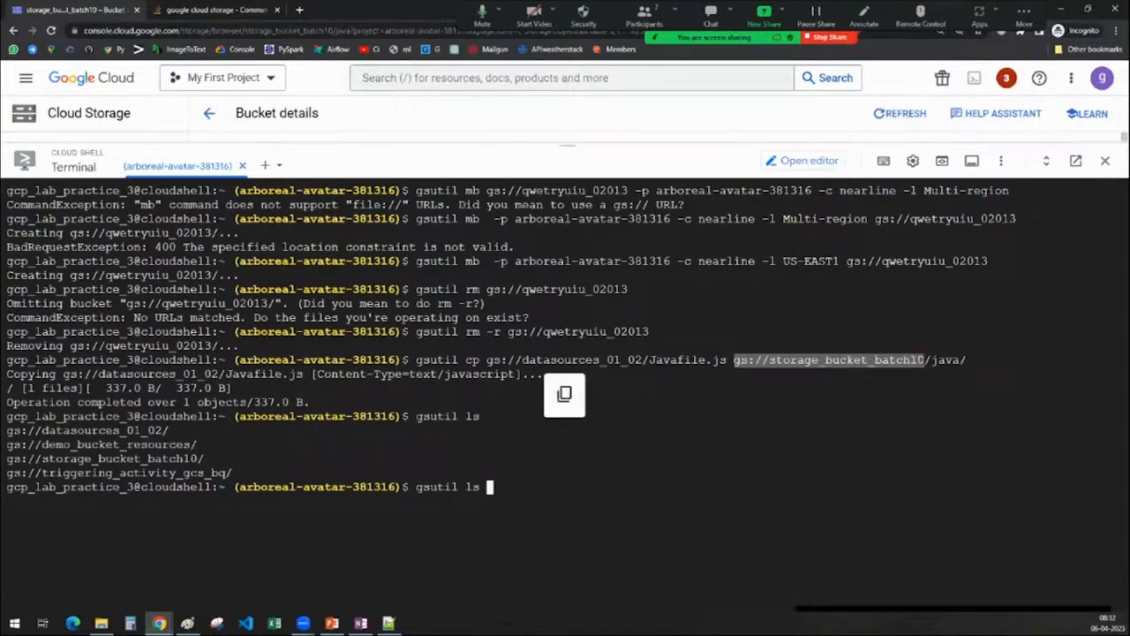
pyautogui.hotkey('ctrl', 'v')
pyautogui.press('Return')
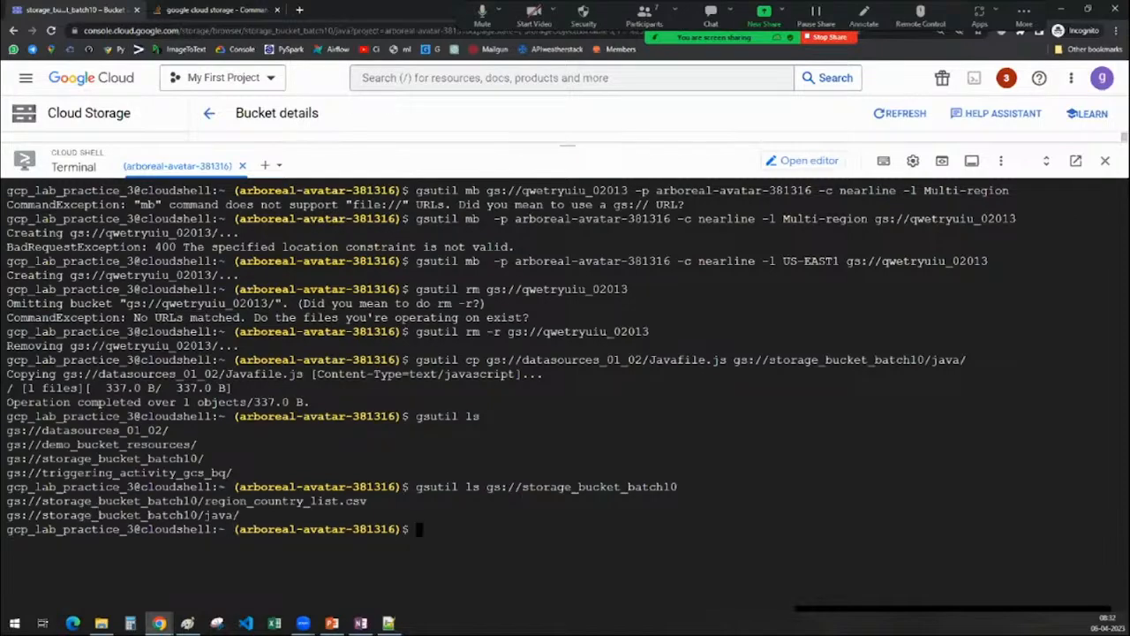
pyautogui.moveTo(382, 501); pyautogui.dragTo(5, 501)
pyautogui.moveTo(240, 515); pyautogui.dragTo(7, 515)
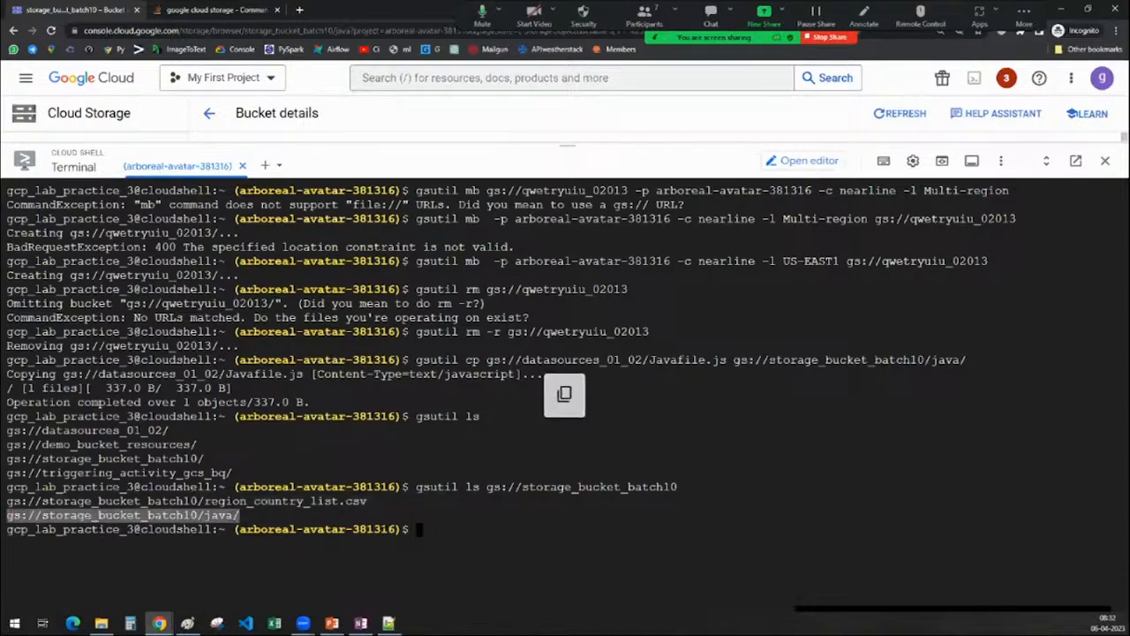
pyautogui.click(444, 530)
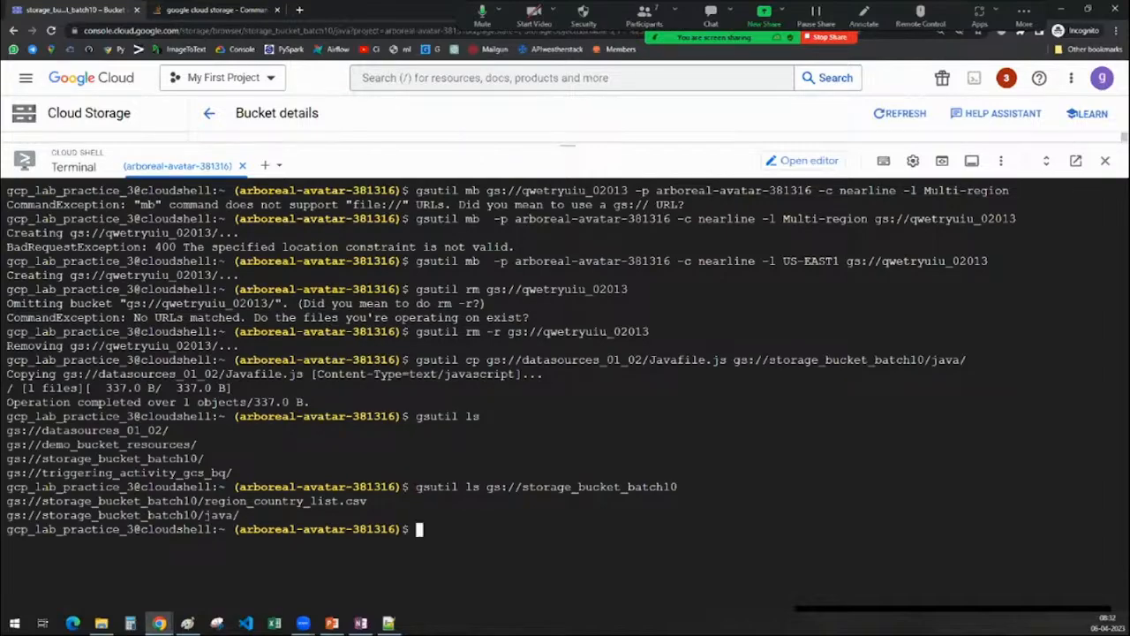
# Check the cat syntax in OneNote, then in Cloud Shell run gsutil cat gs://storage_bucket_batch10/region_country_list.csv and look through the output
pyautogui.click(363, 624)
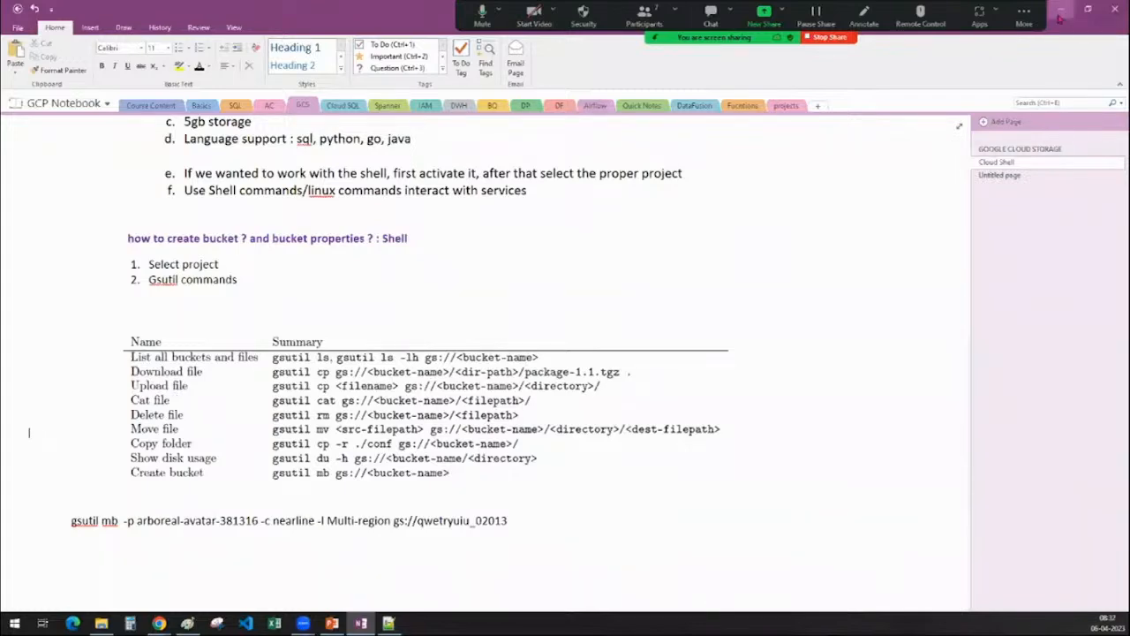
pyautogui.click(1061, 13)
pyautogui.moveTo(368, 501); pyautogui.dragTo(6, 501)
pyautogui.hotkey('ctrl', 'c')
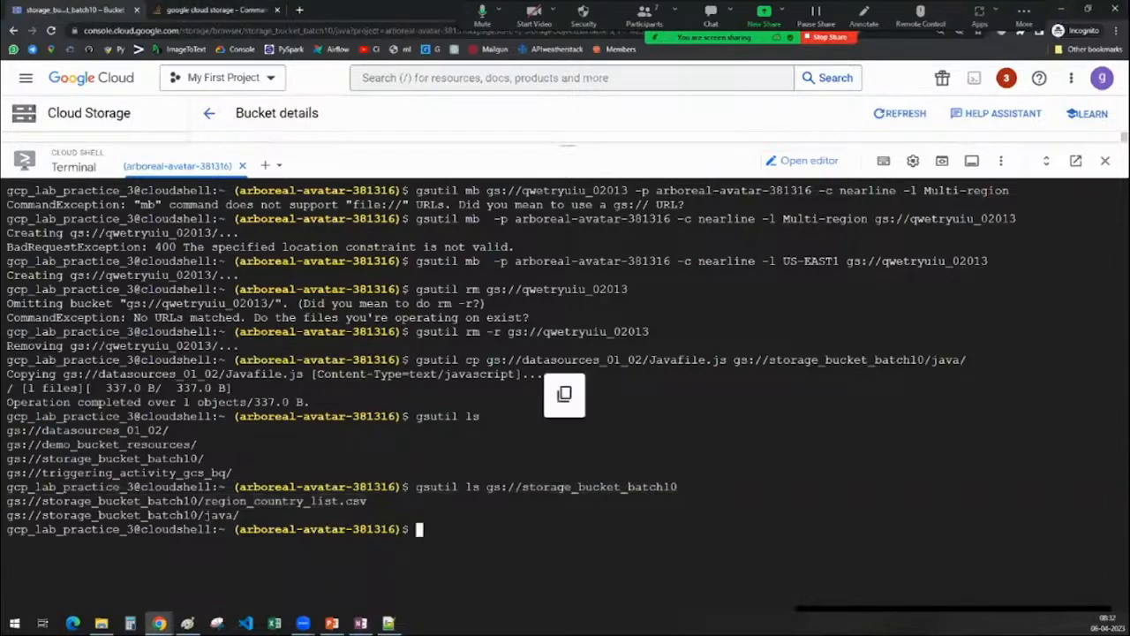
pyautogui.write('gsu')
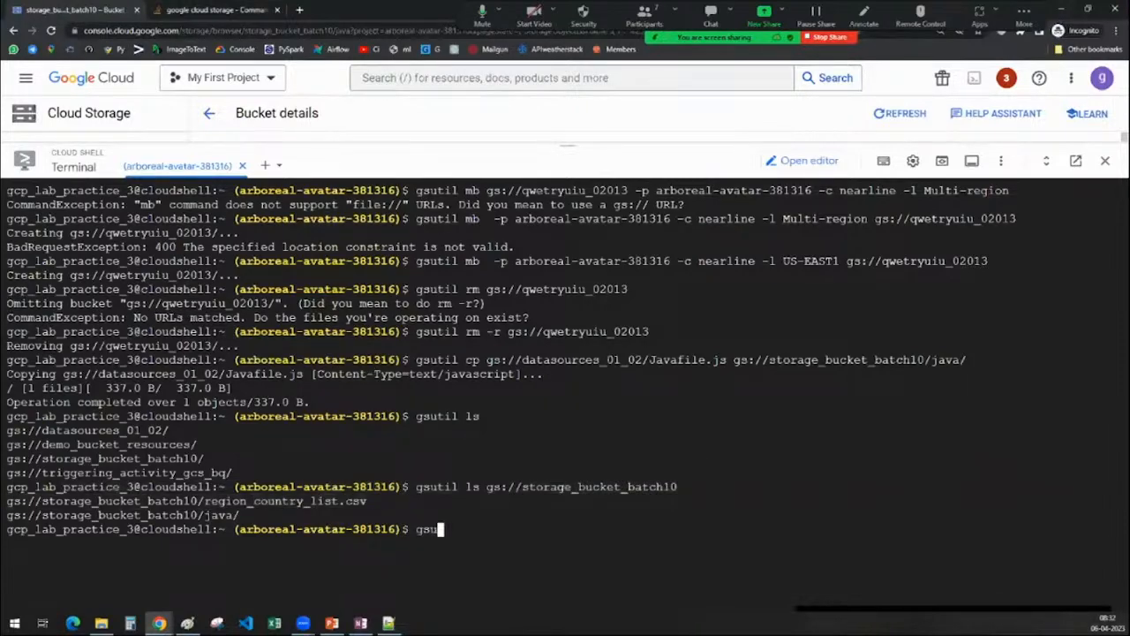
pyautogui.write('til cat')
pyautogui.moveTo(366, 500); pyautogui.dragTo(7, 501)
pyautogui.click(524, 542)
pyautogui.hotkey('ctrl', 'v')
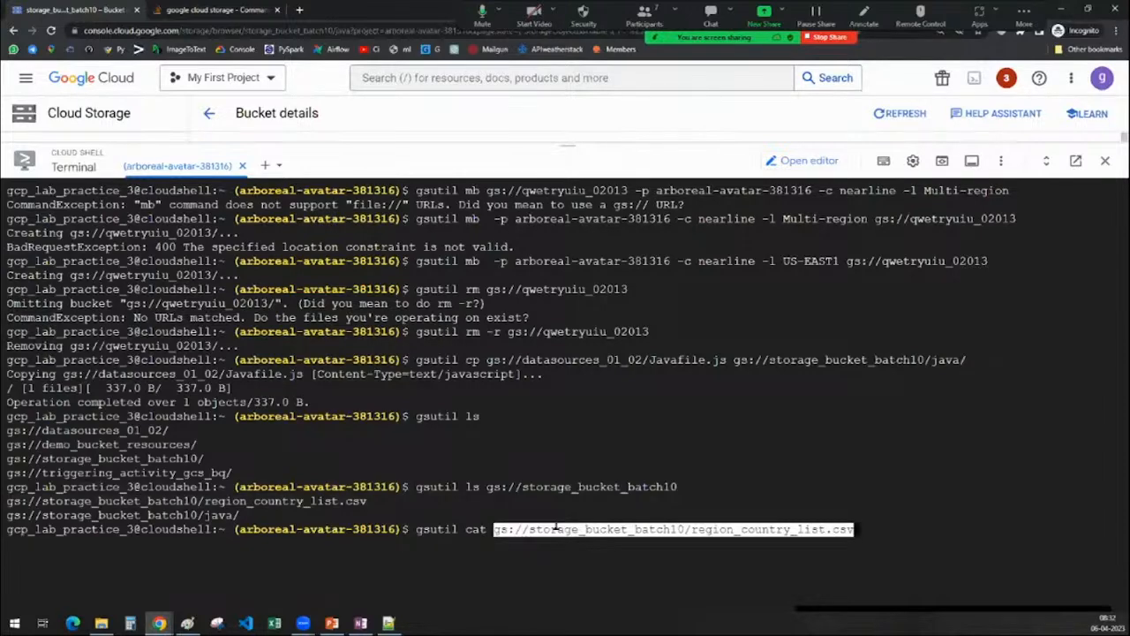
pyautogui.moveTo(694, 530); pyautogui.dragTo(755, 530)
pyautogui.press('Return')
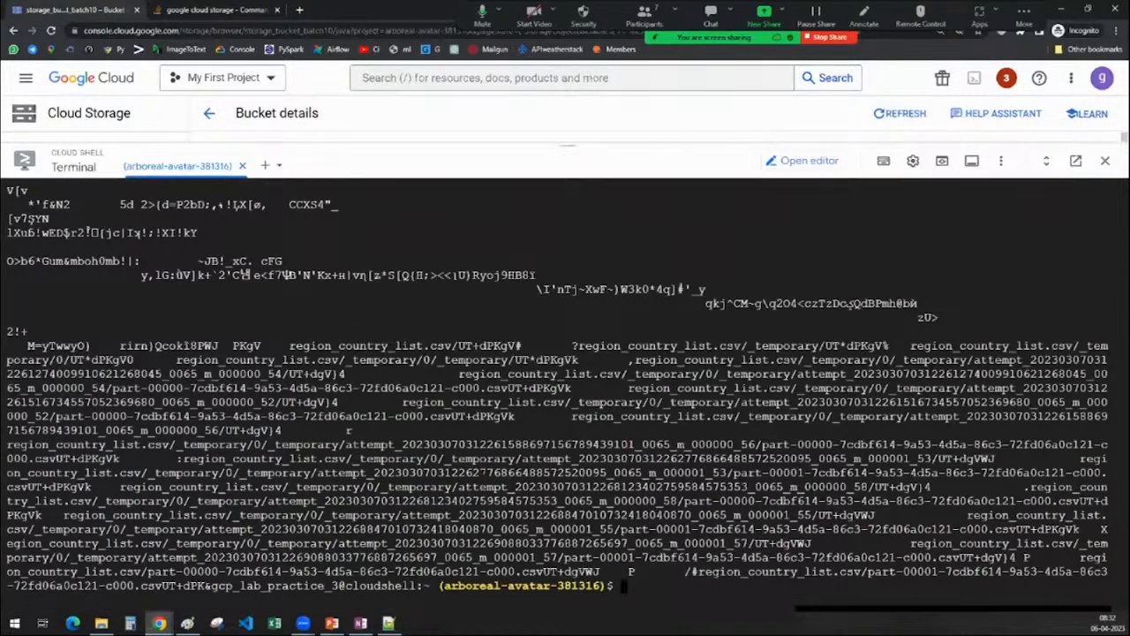
pyautogui.scroll(7, 565, 389)
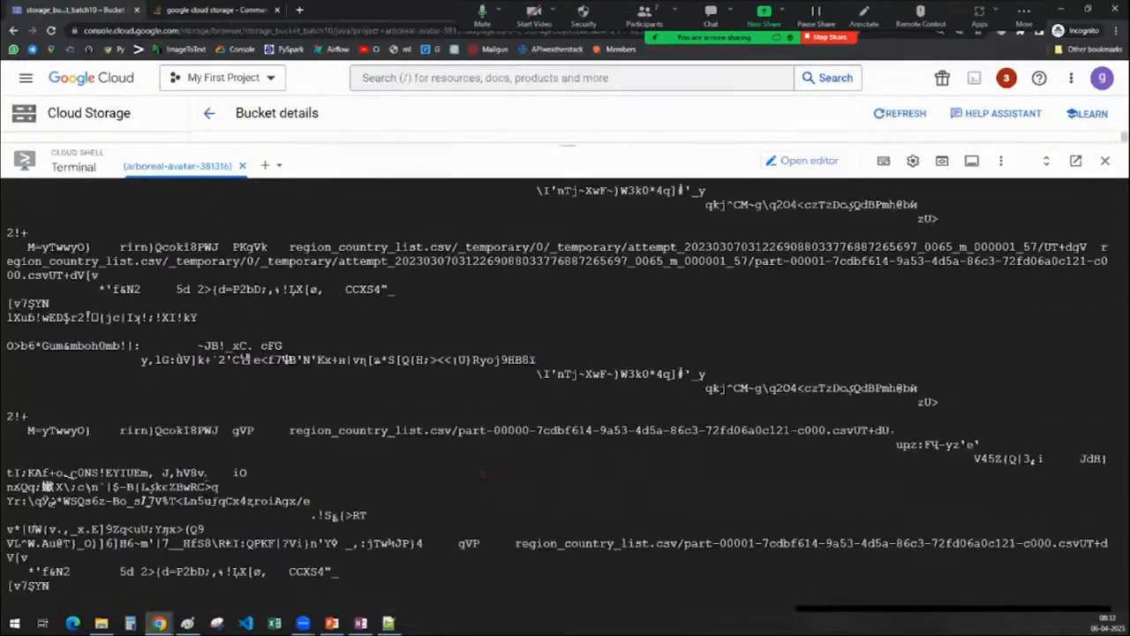
pyautogui.scroll(-7, 565, 389)
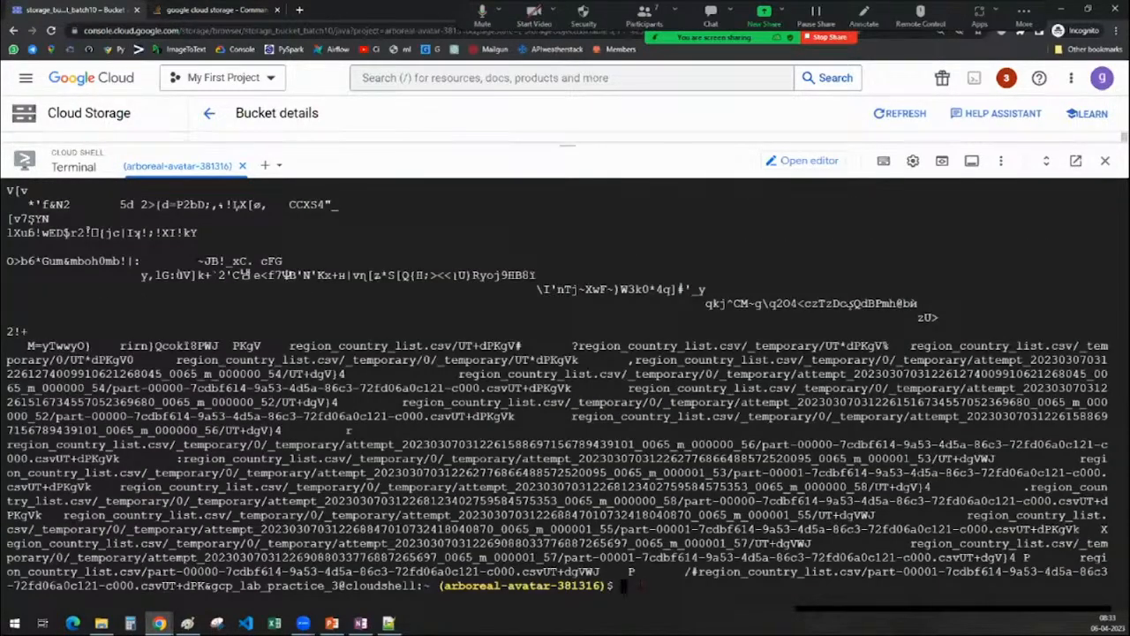
# Clear the terminal and run gsutil --help to review the available commands and help topics
pyautogui.write('clear')
pyautogui.press('Return')
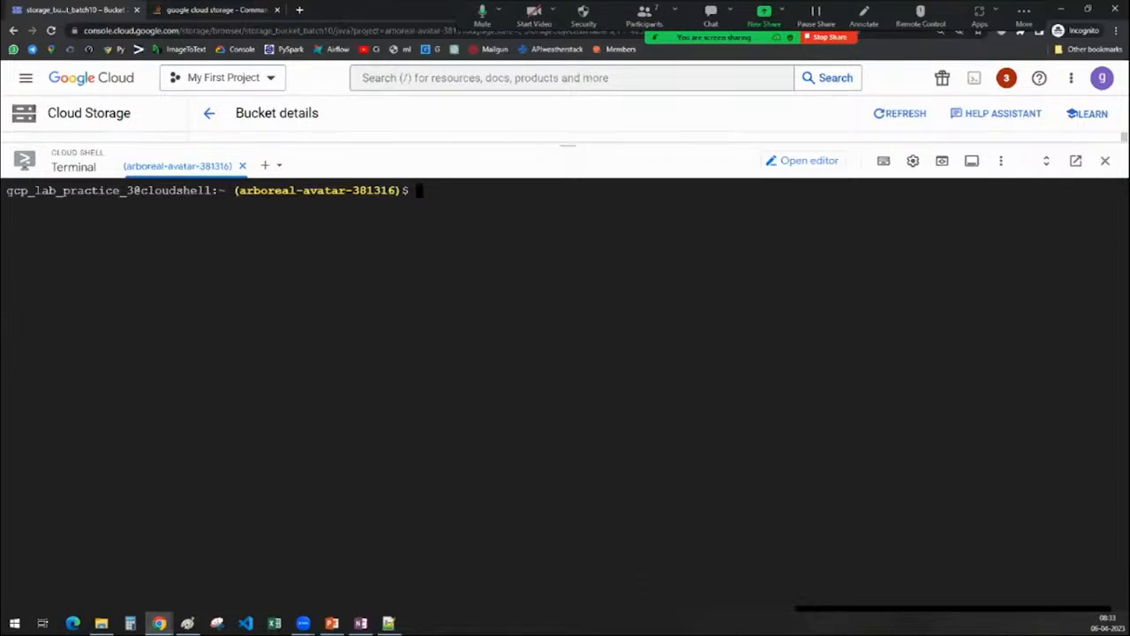
pyautogui.write('gsutil --help')
pyautogui.press('Return')
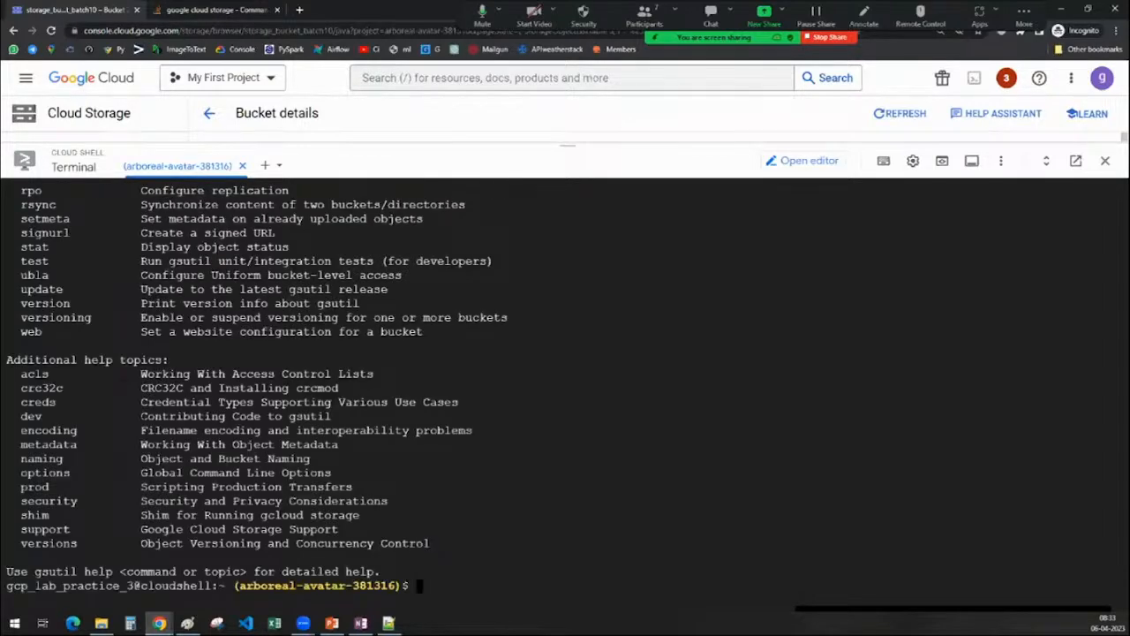
pyautogui.scroll(3, 566, 388)
pyautogui.scroll(4, 565, 389)
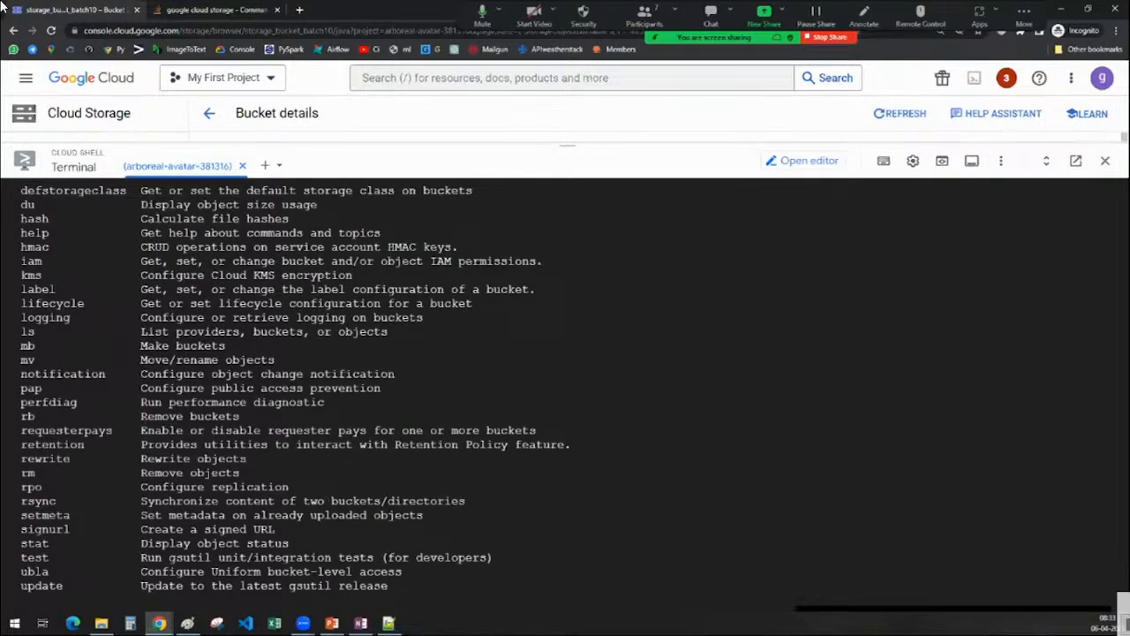
pyautogui.scroll(7, 565, 388)
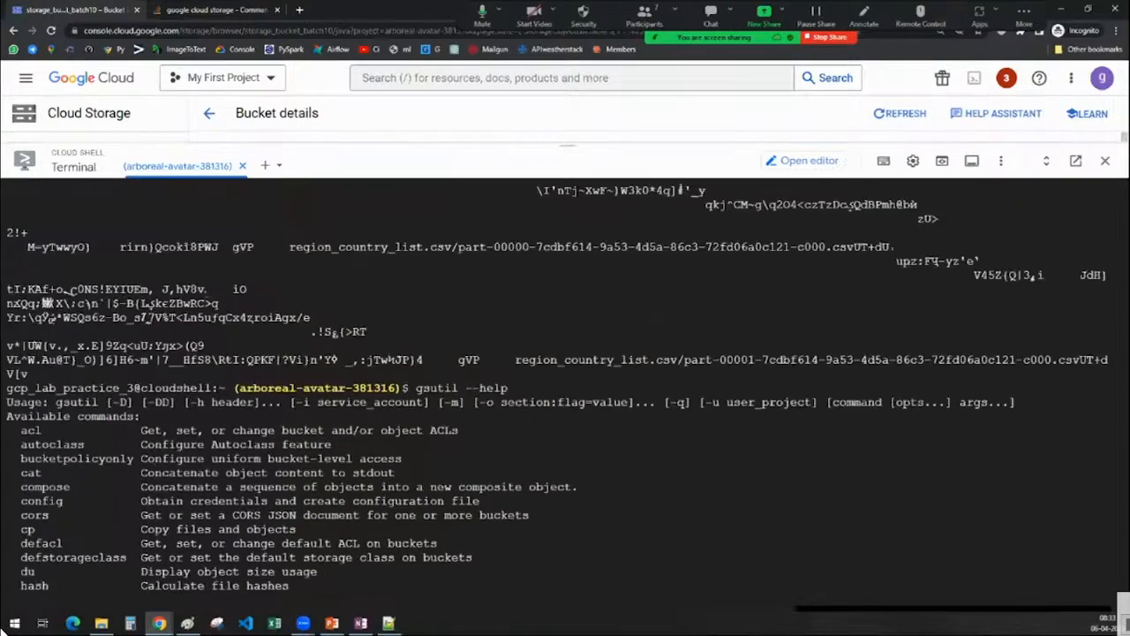
pyautogui.scroll(-4, 261, 508)
pyautogui.scroll(-2, 261, 508)
pyautogui.scroll(-2, 668, 271)
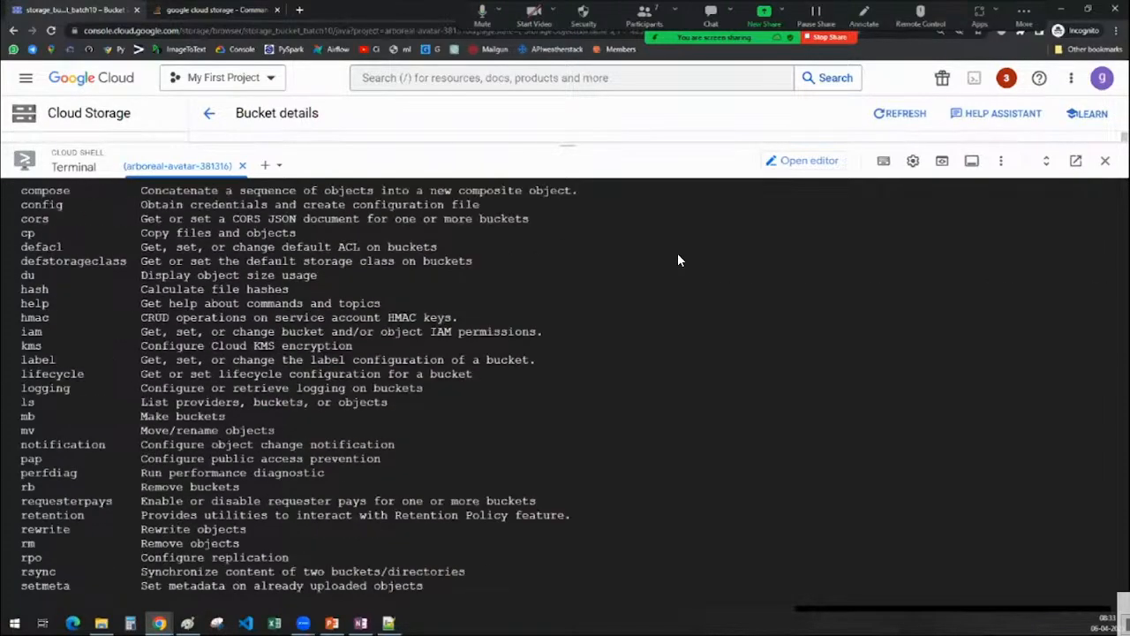
# Stop and close the video in VLC media player and end the live stream in YouTube Studio
pyautogui.rightClick(678, 252)
pyautogui.click(714, 276)
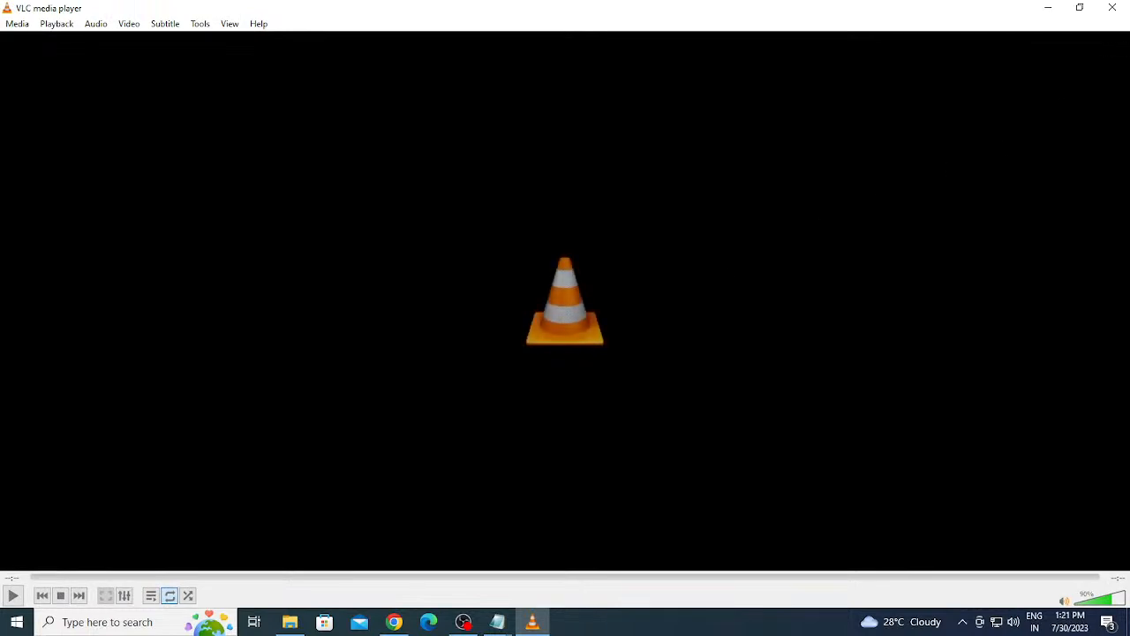
pyautogui.click(1112, 8)
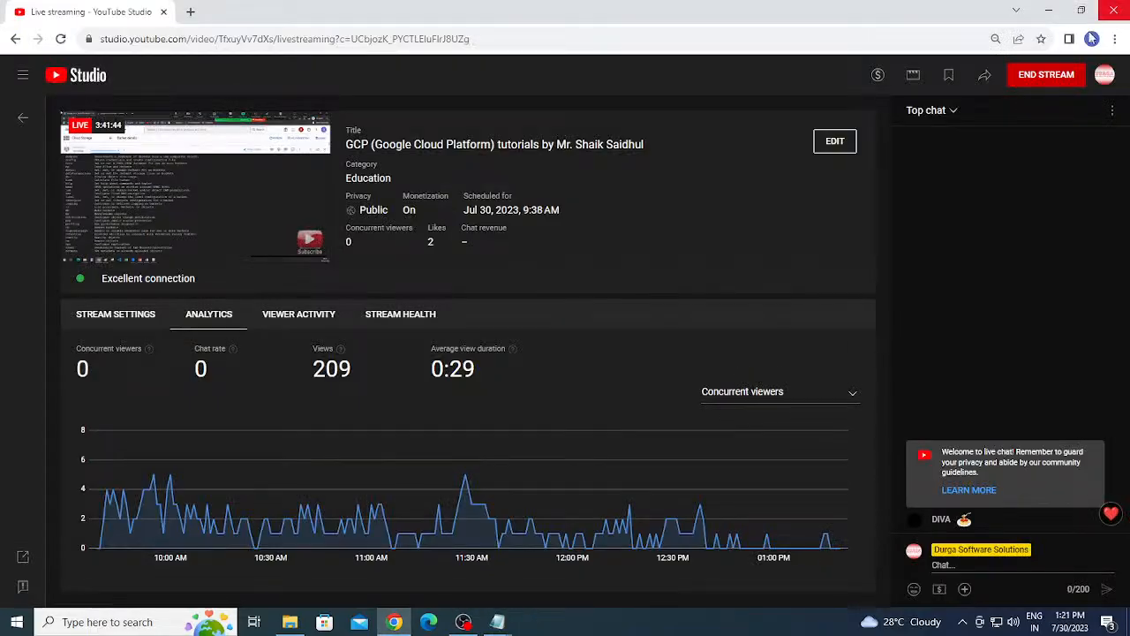
pyautogui.click(1060, 75)
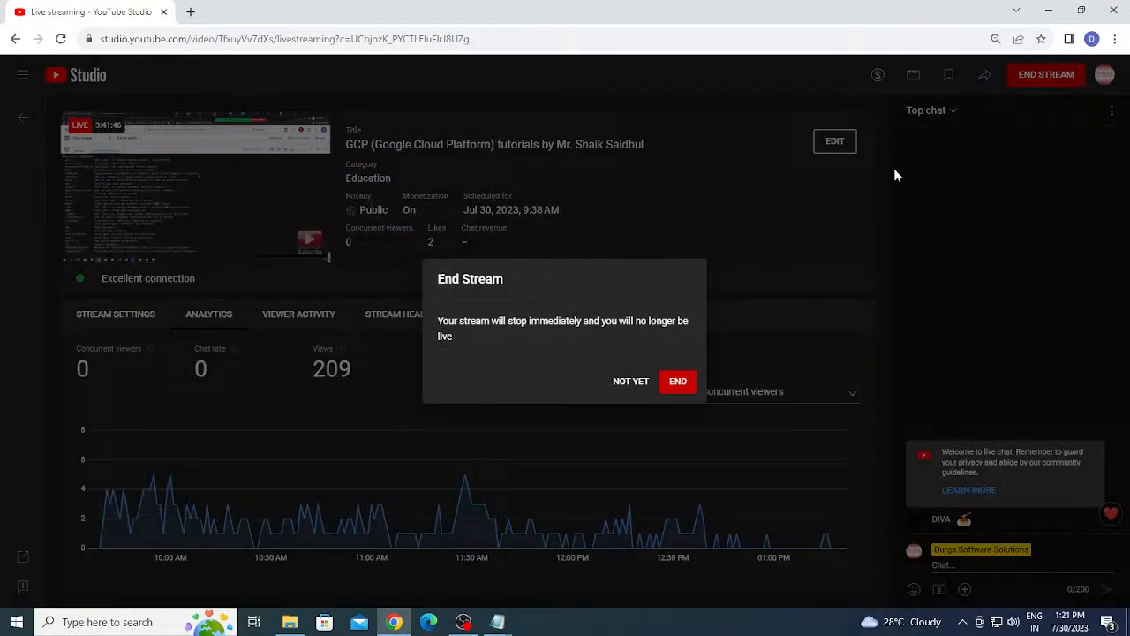
pyautogui.click(678, 386)
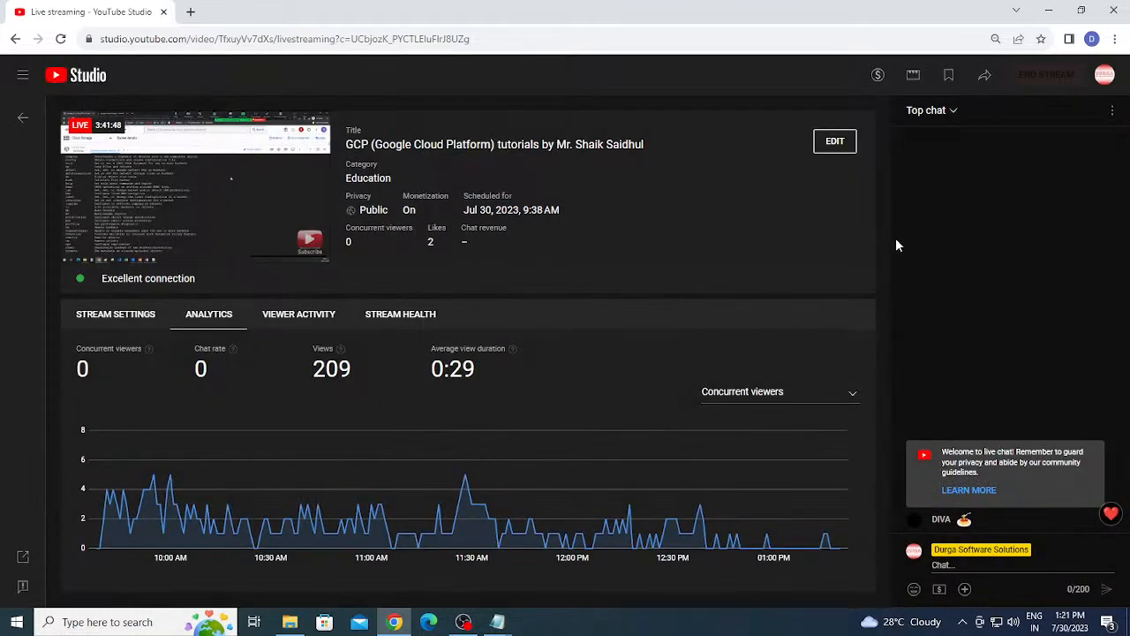